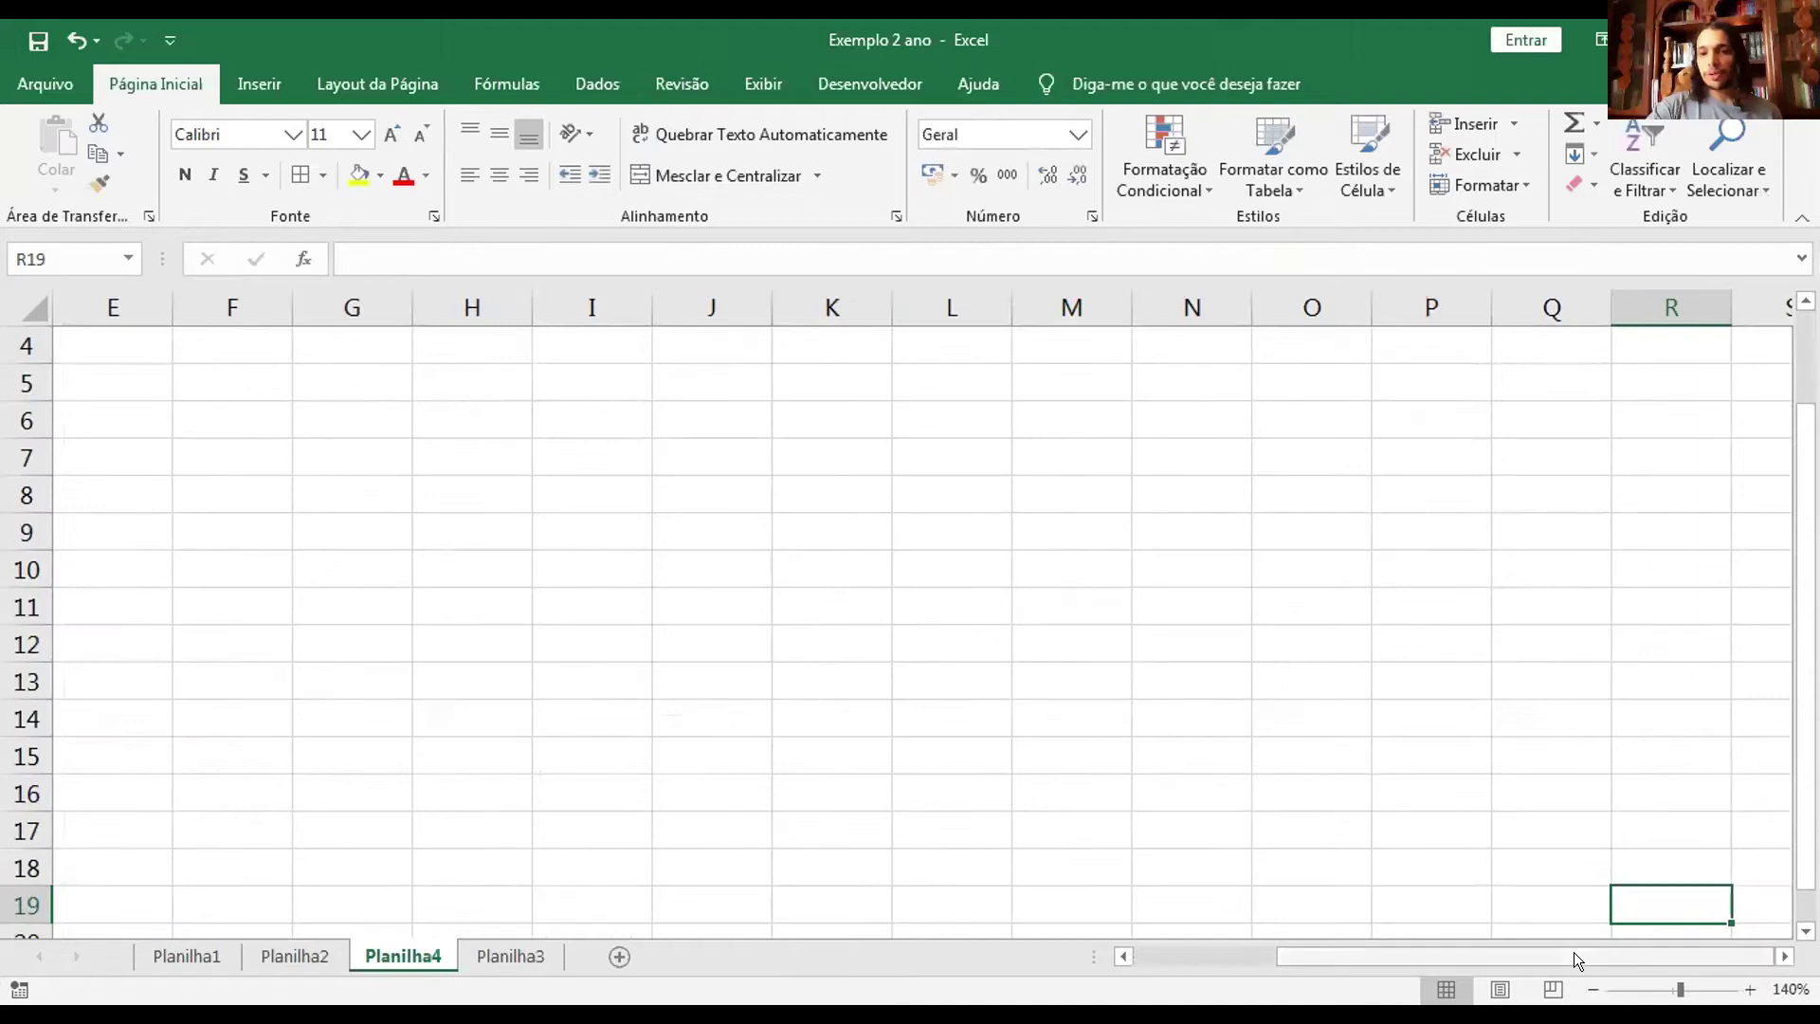
left_click_drag(1567, 948, 1354, 957)
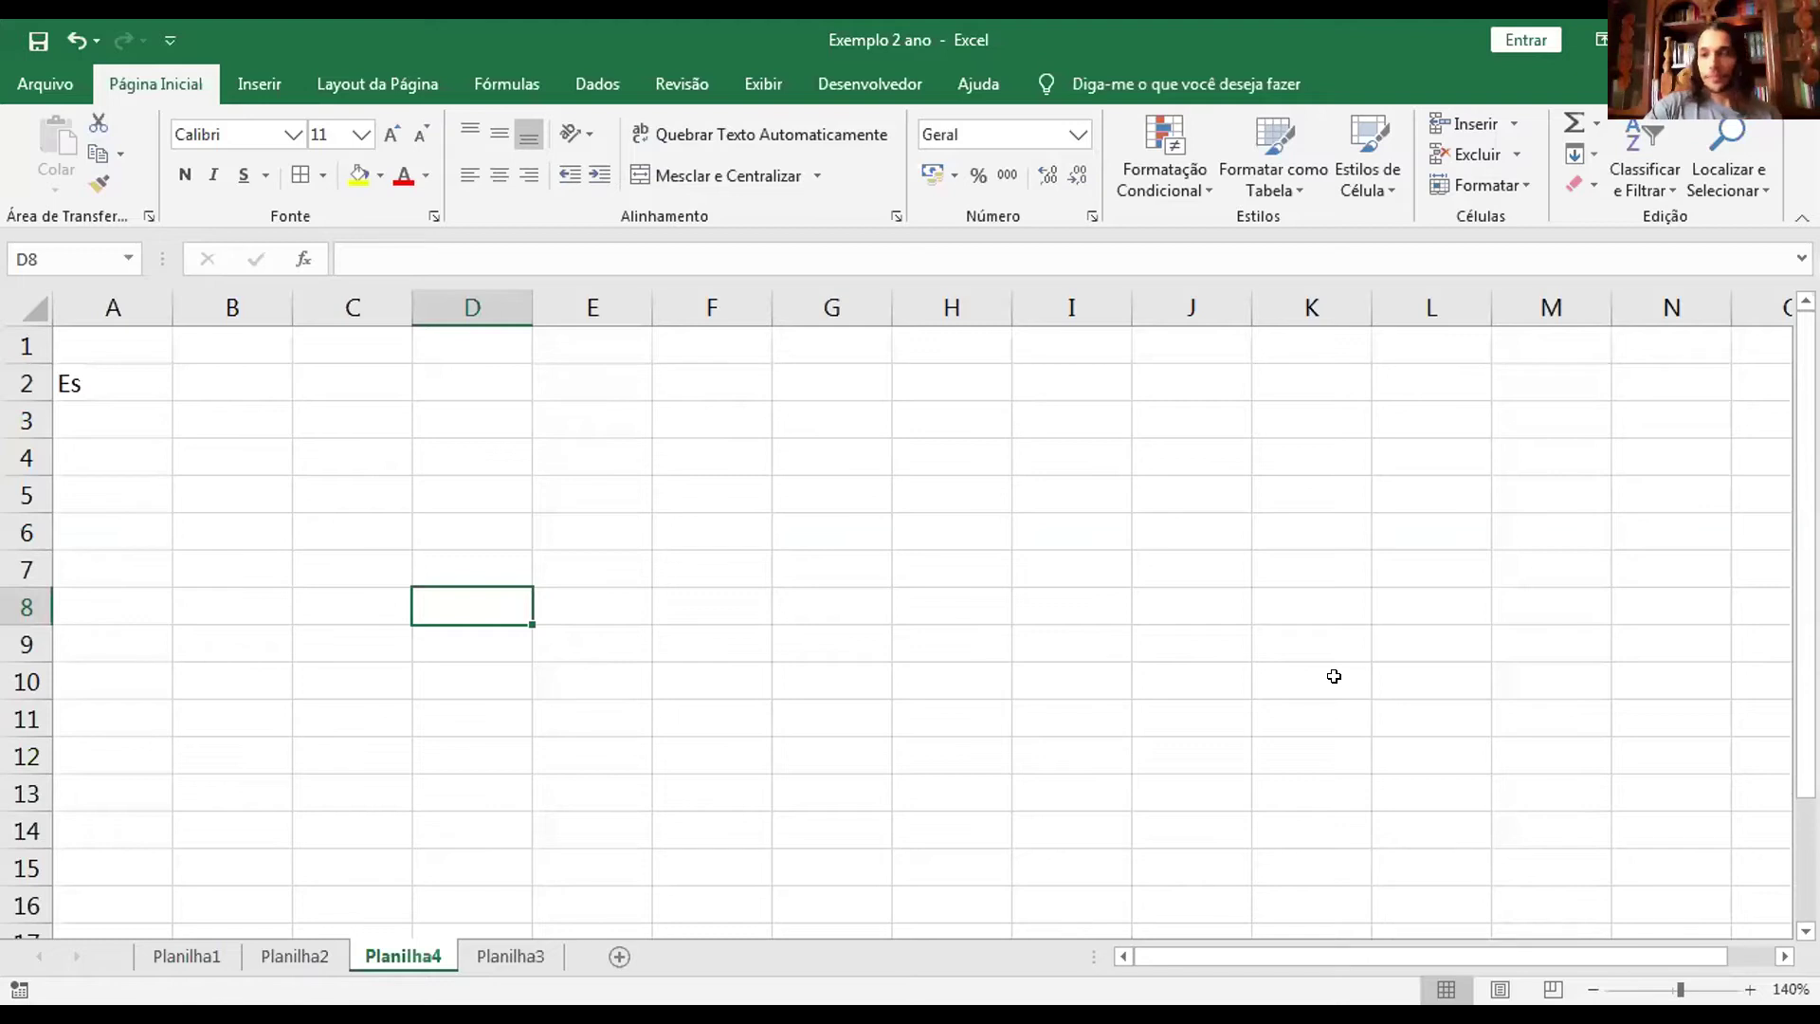
key("ctrl+Down")
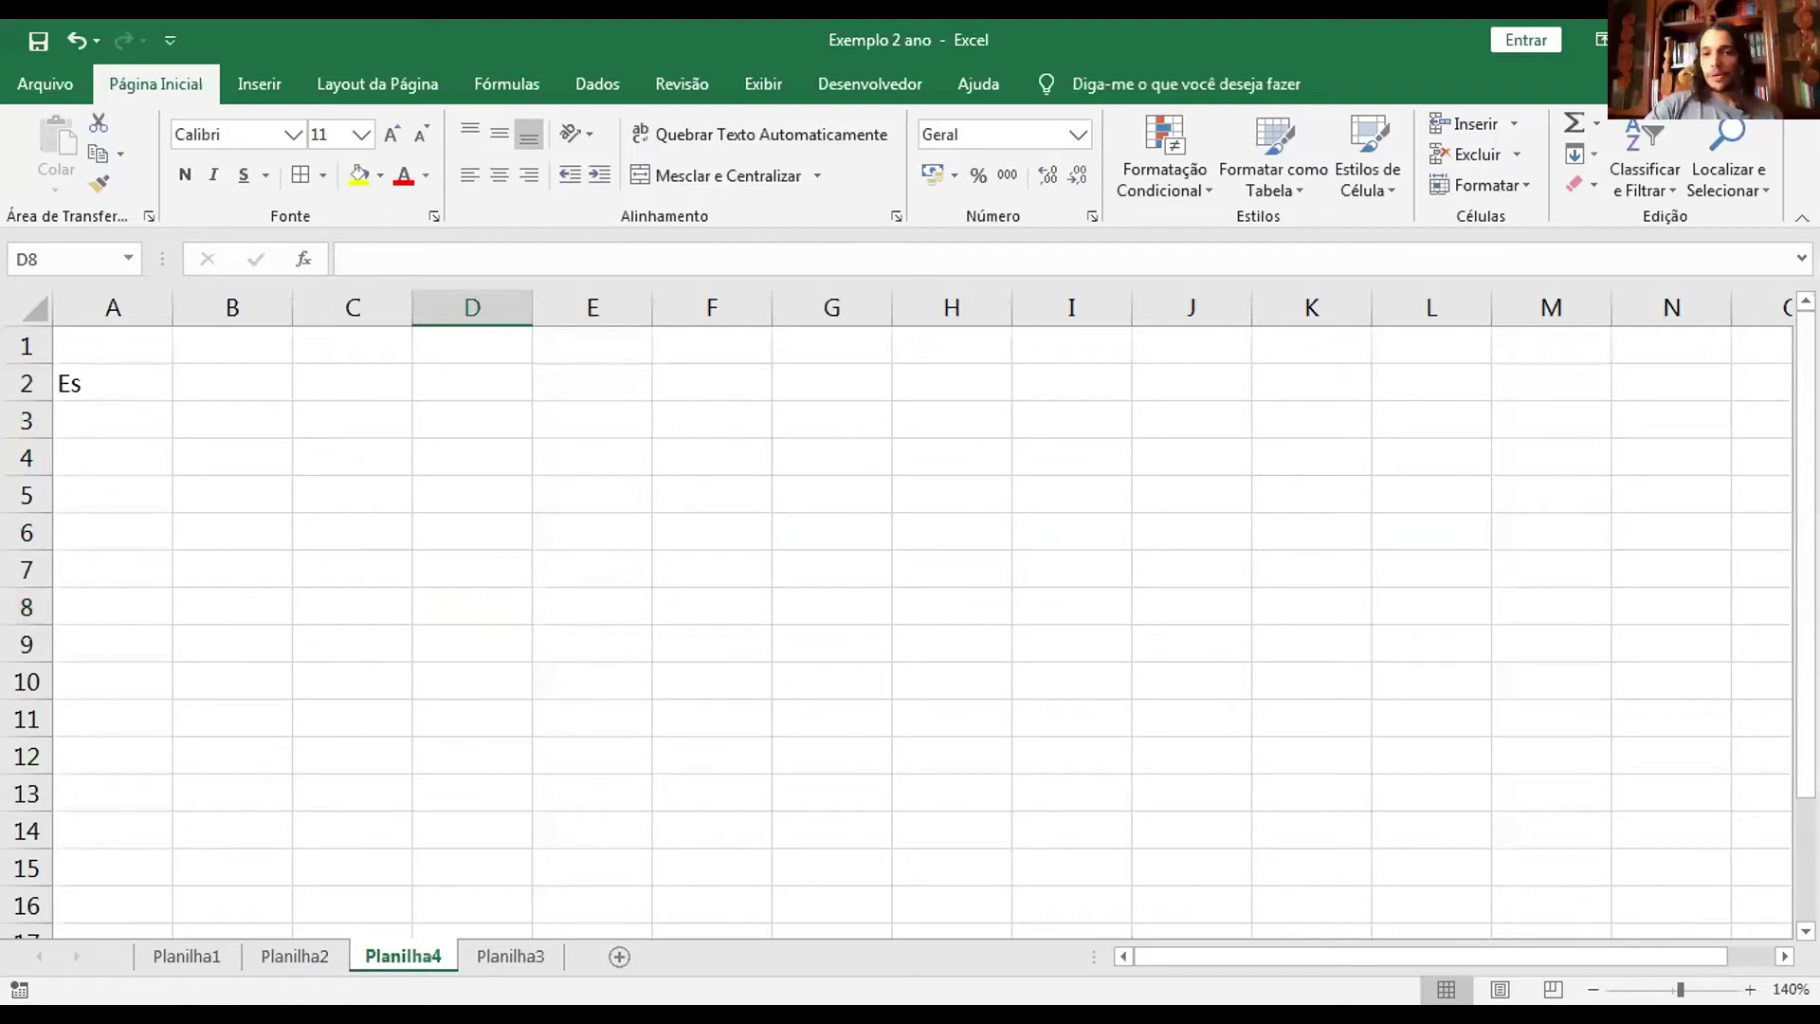
key("alt+Tab")
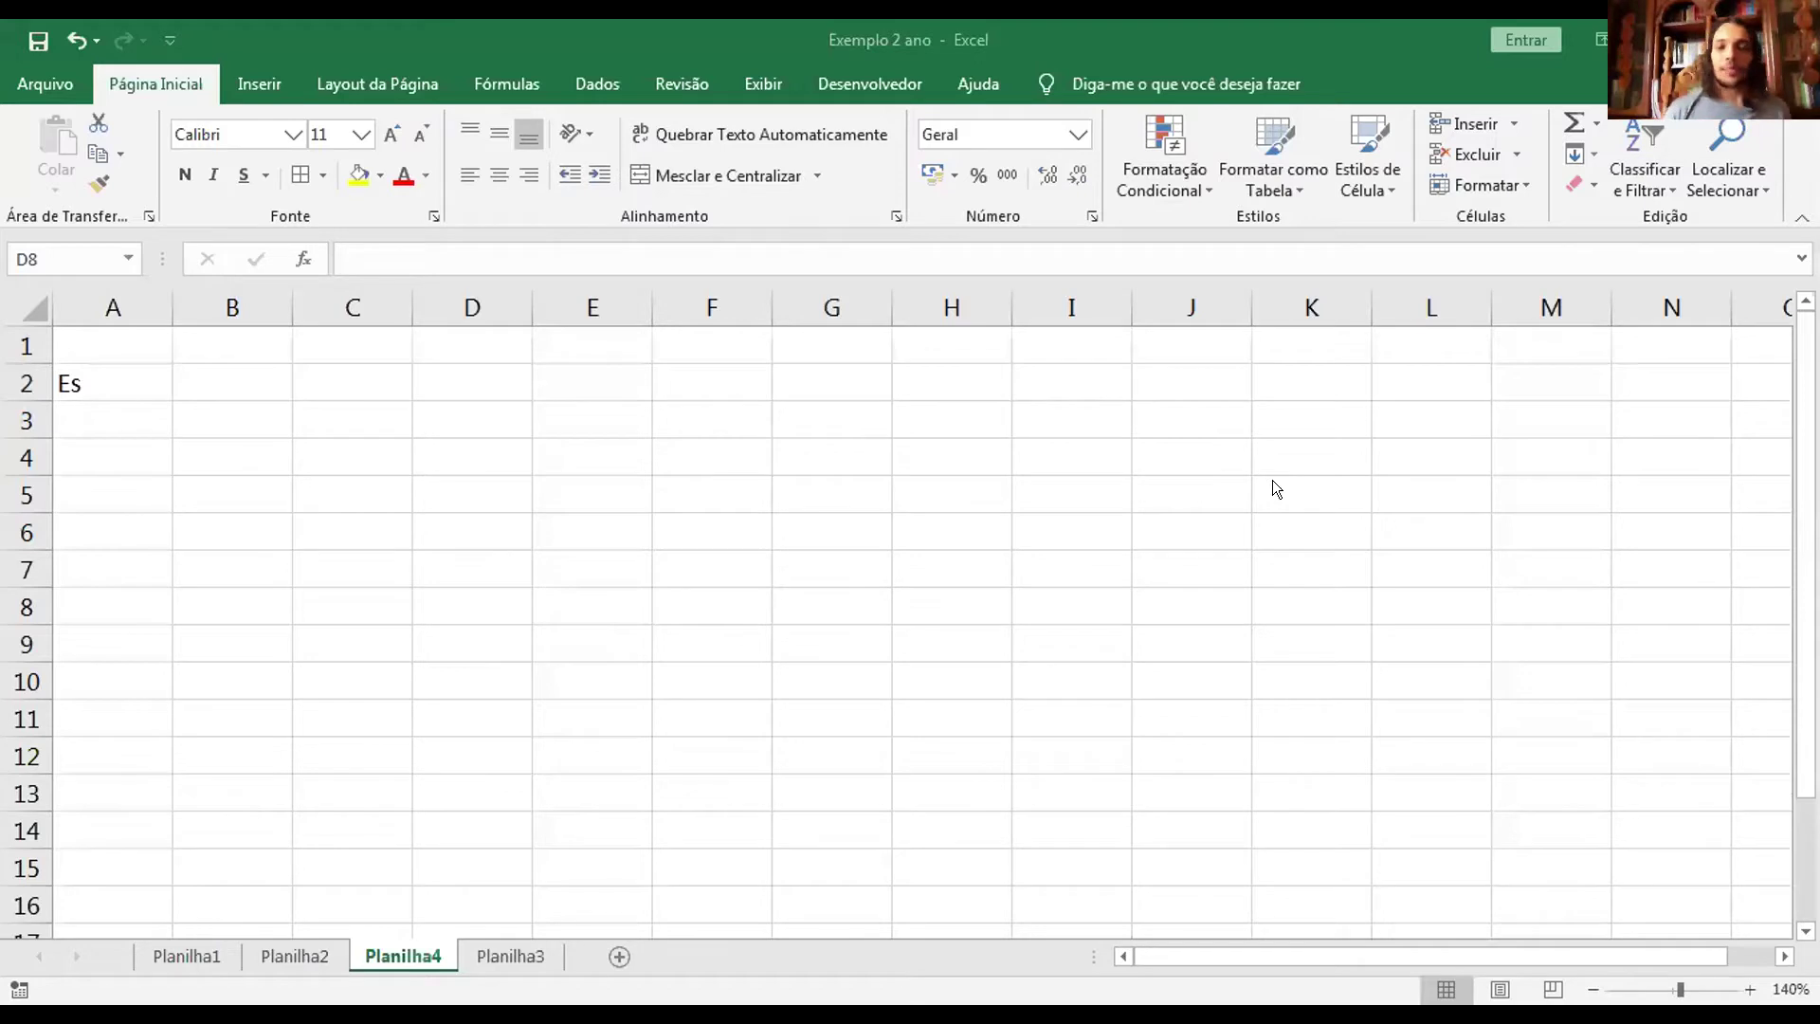
Complete the heading in cell A2 as "Esporte Preferido" and fit column A's width to it.
left_click(103, 367)
double_click(104, 369)
type("tu")
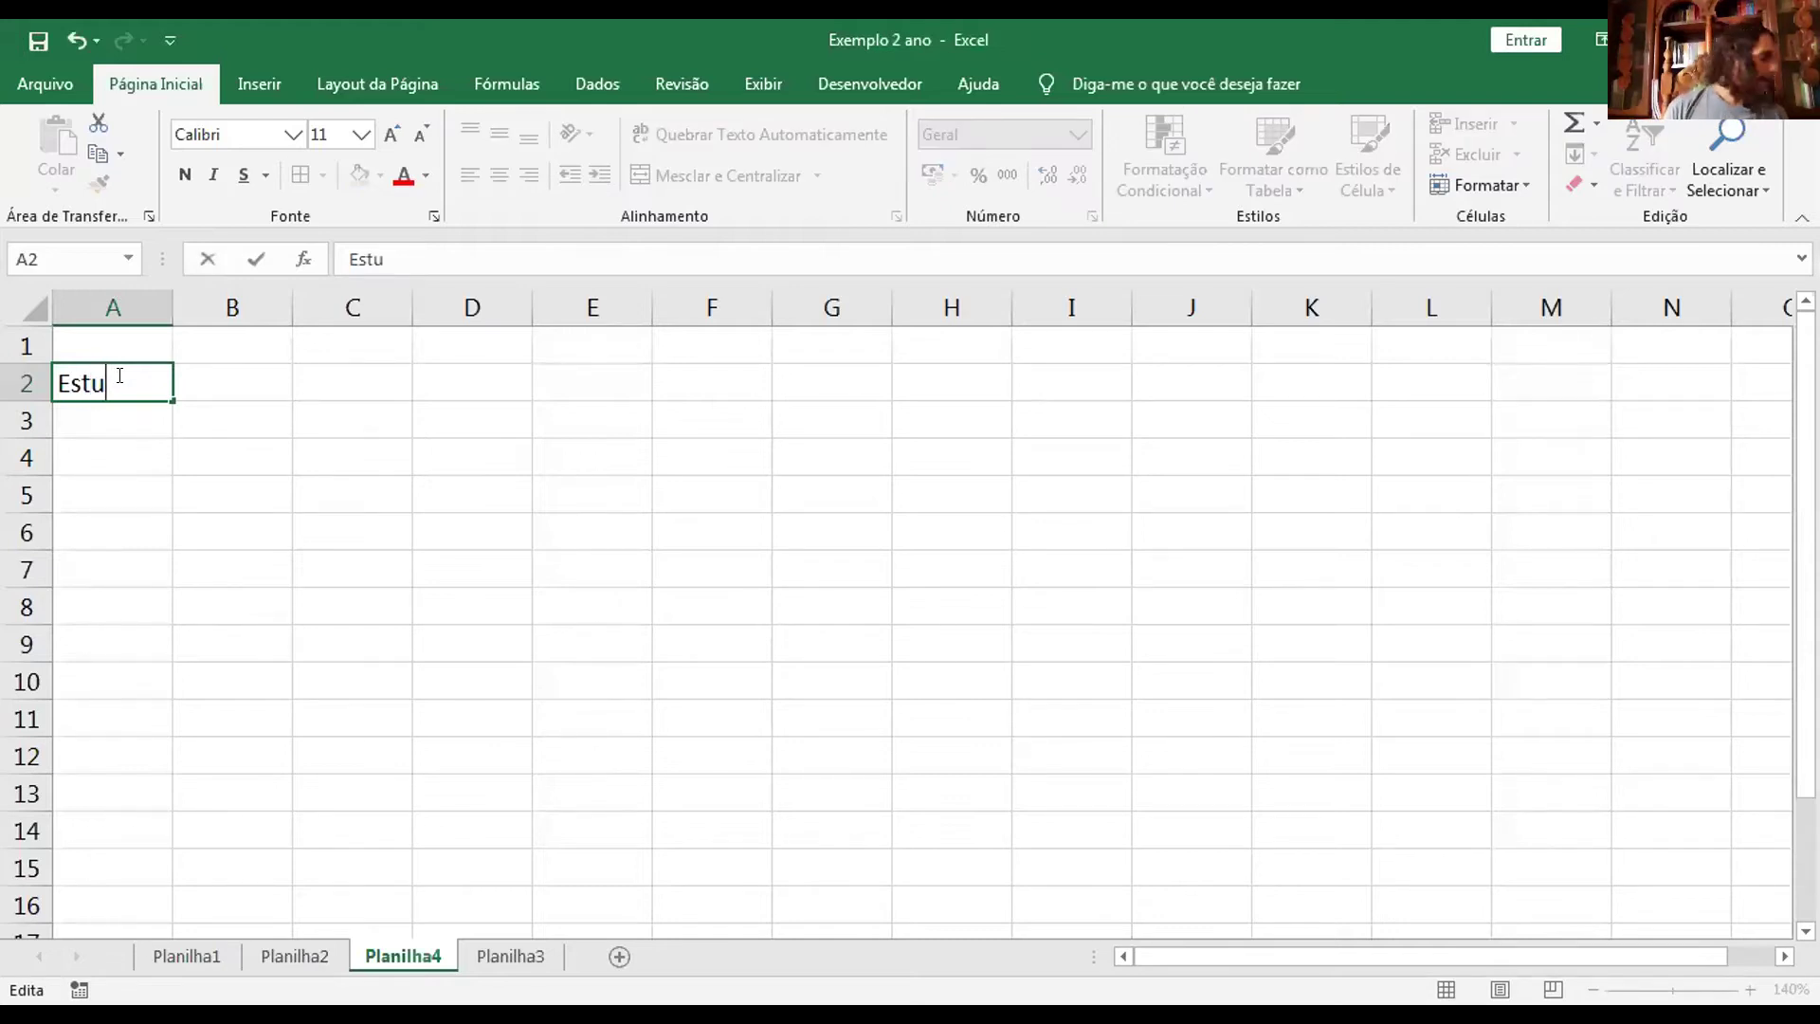
key("BackSpace")
key("BackSpace")
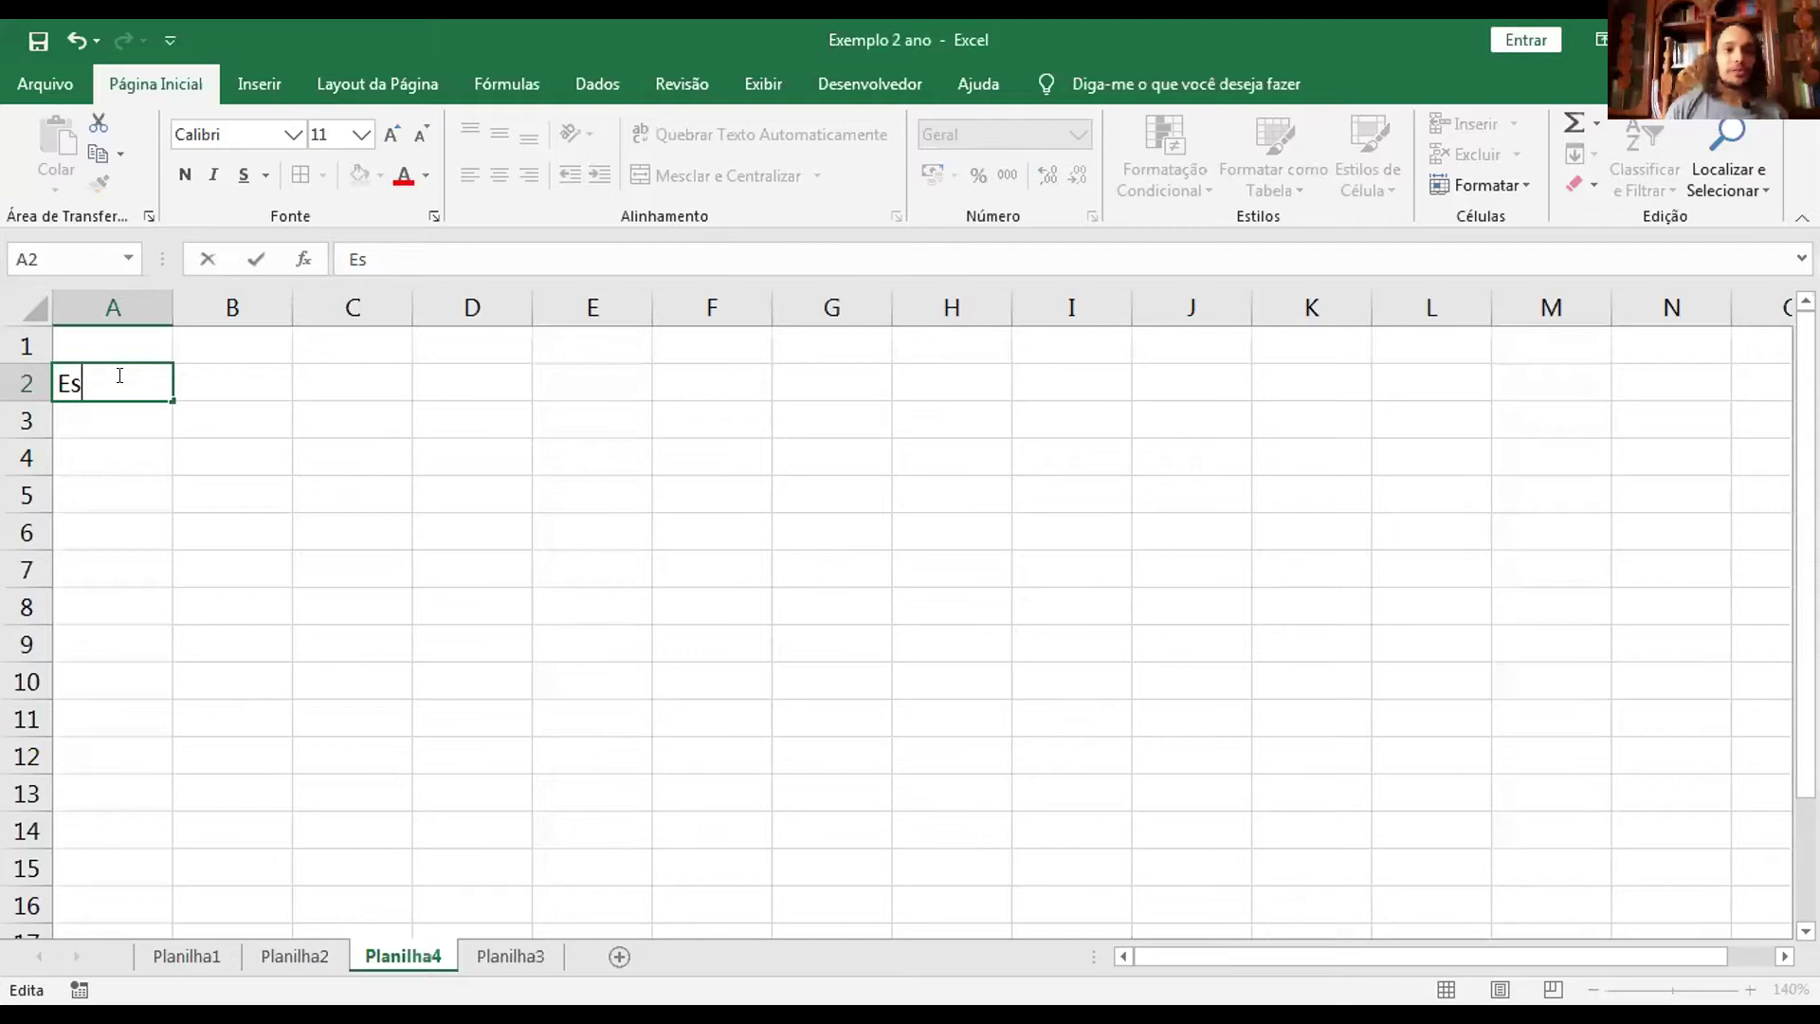
type("porte Preferido")
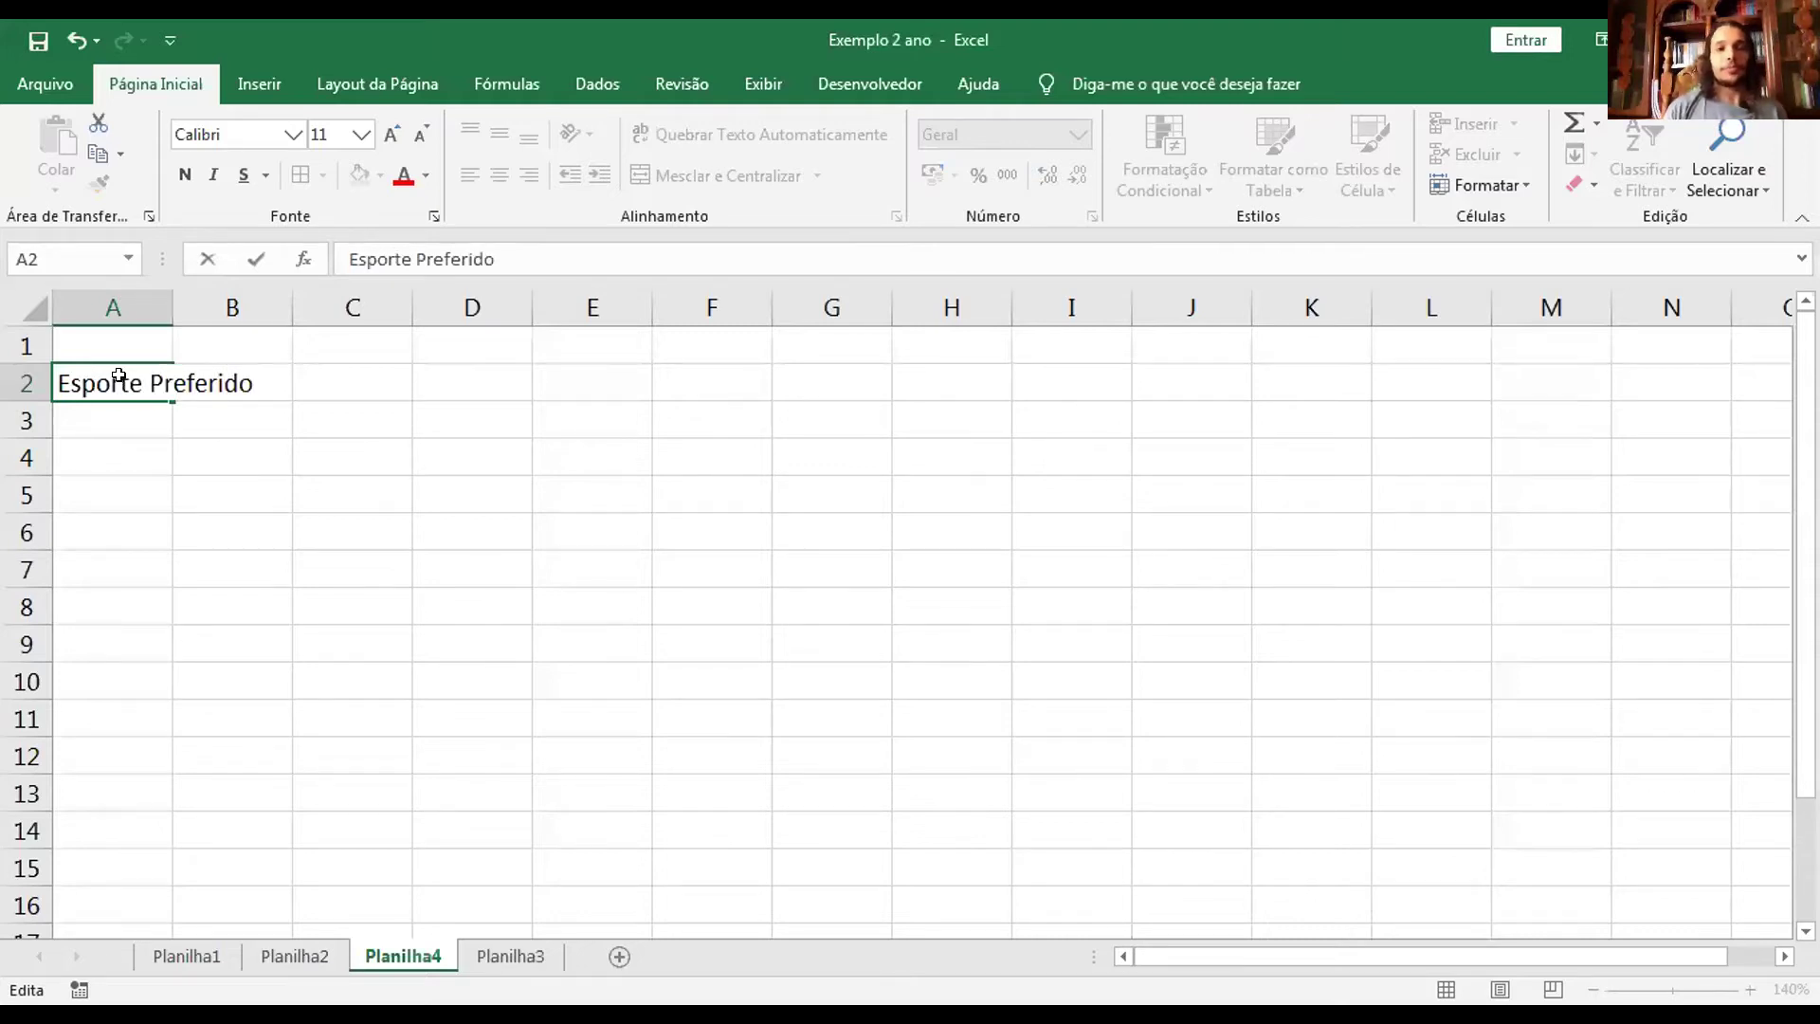
key("Return")
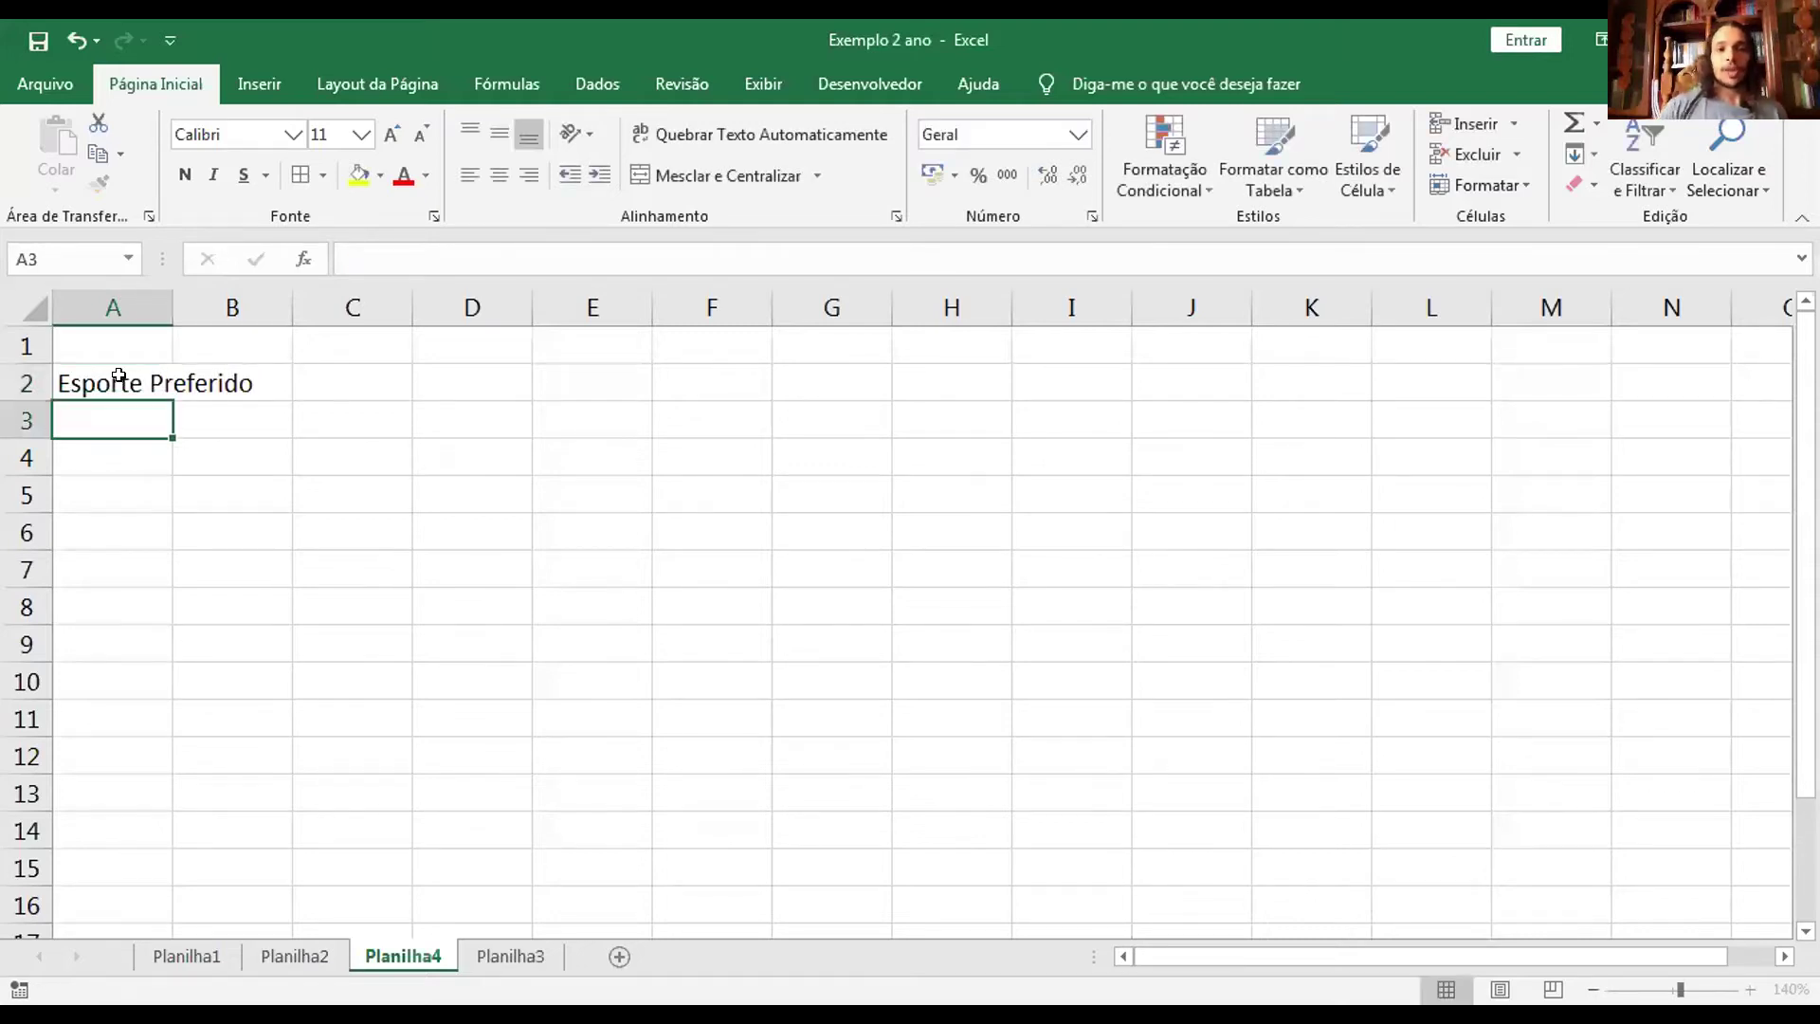
double_click(162, 304)
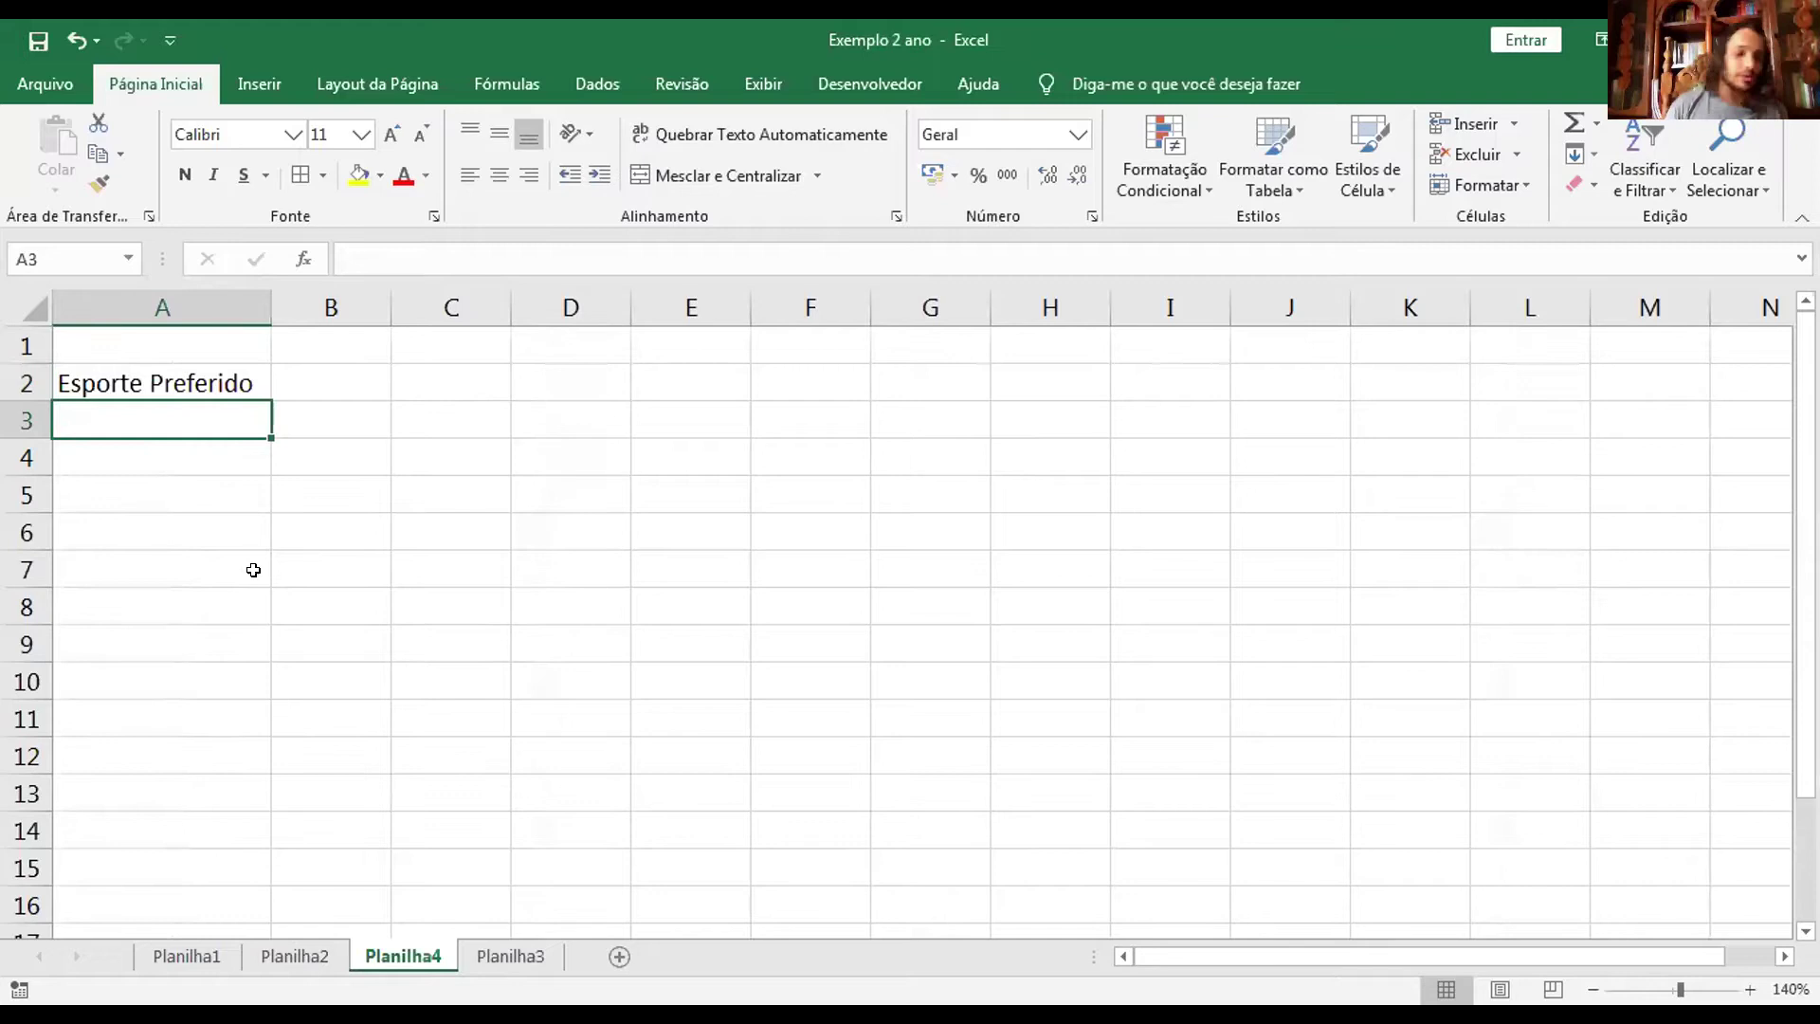
List Vôlei, Futebol, Basquete, Tênis and Natação in cells A3 to A7 and centre them horizontally.
type("Vôlei")
key("Return")
type("Futebol")
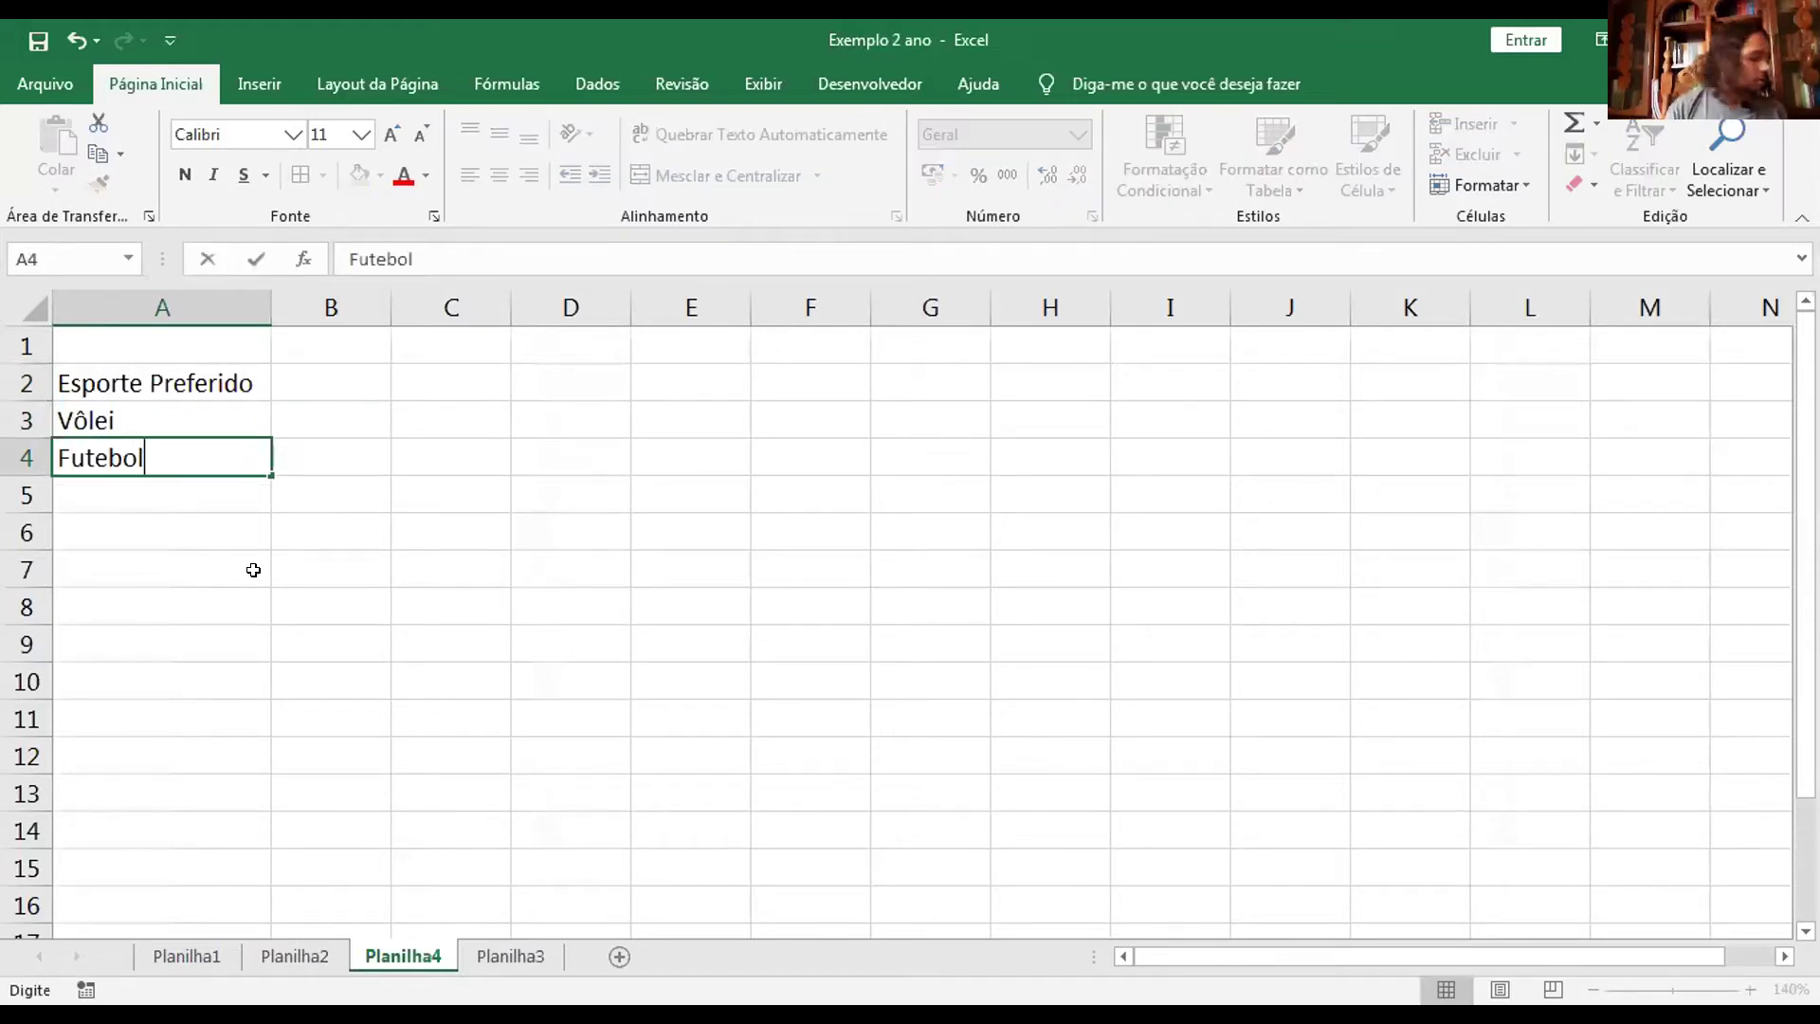
key("Return")
type("Basque")
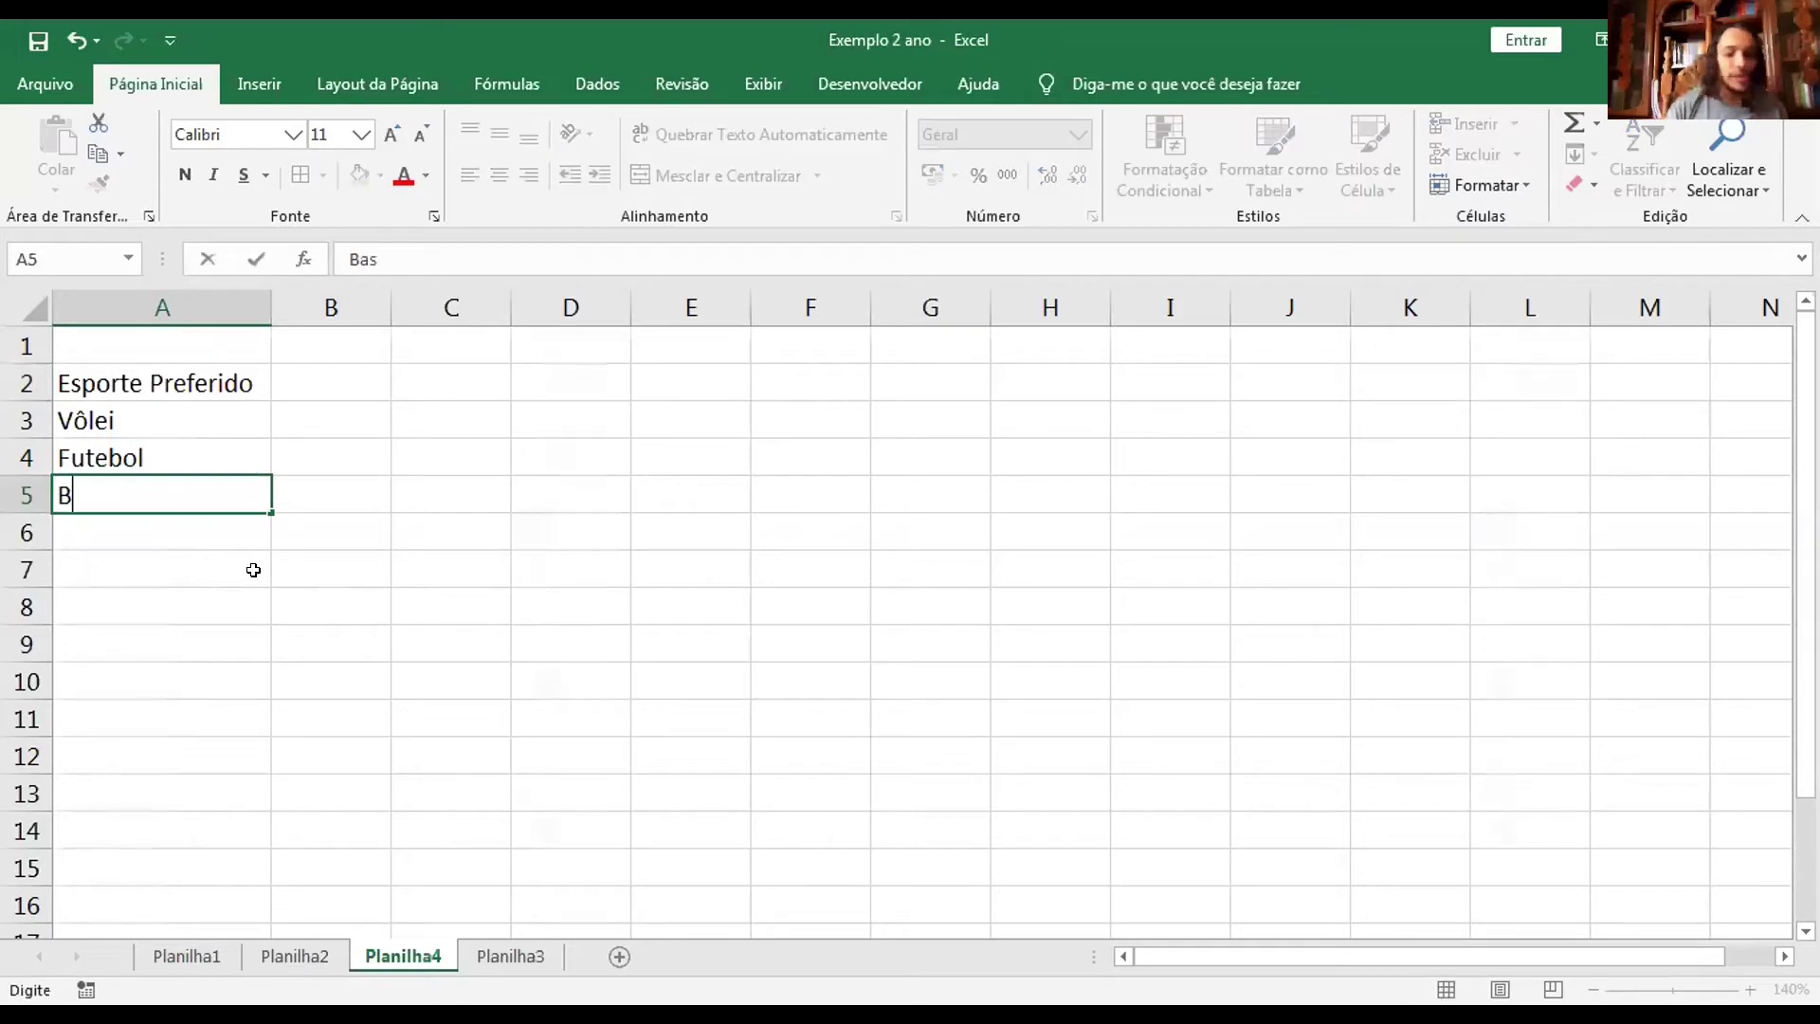
type("te")
key("Return")
type("Tênis")
key("Return")
type("Natação")
key("Return")
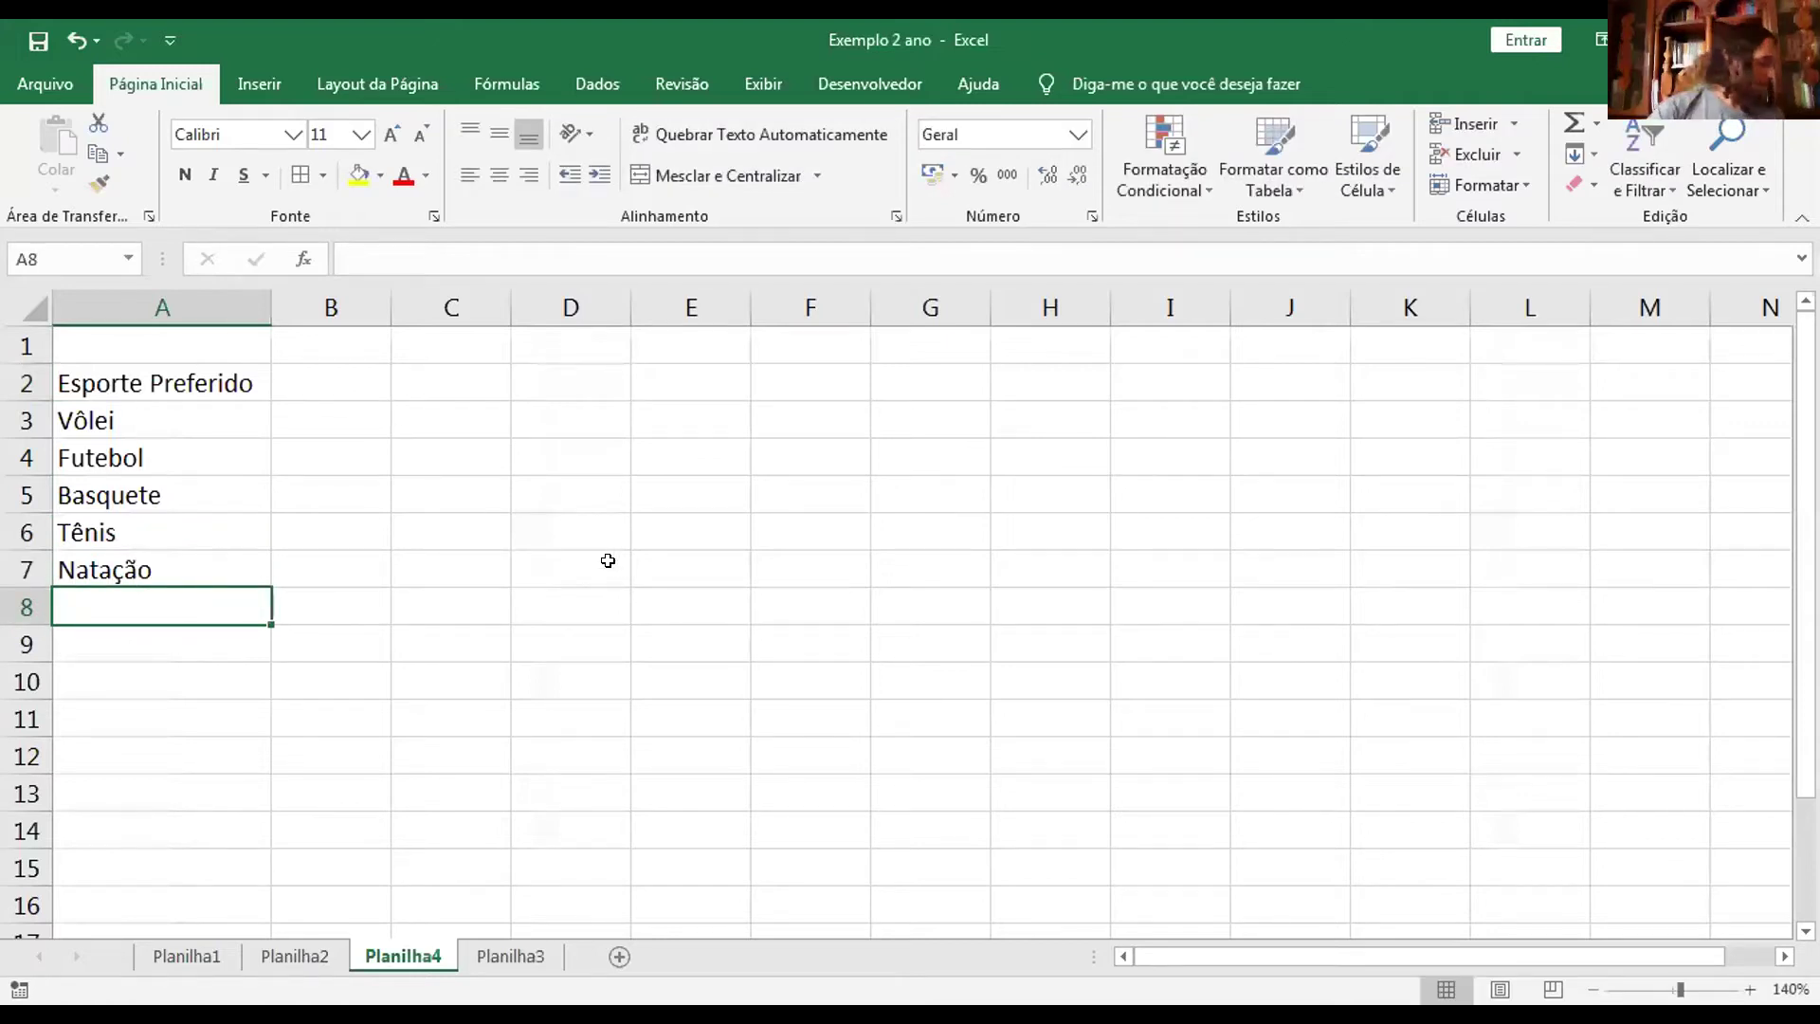
left_click_drag(167, 417, 161, 574)
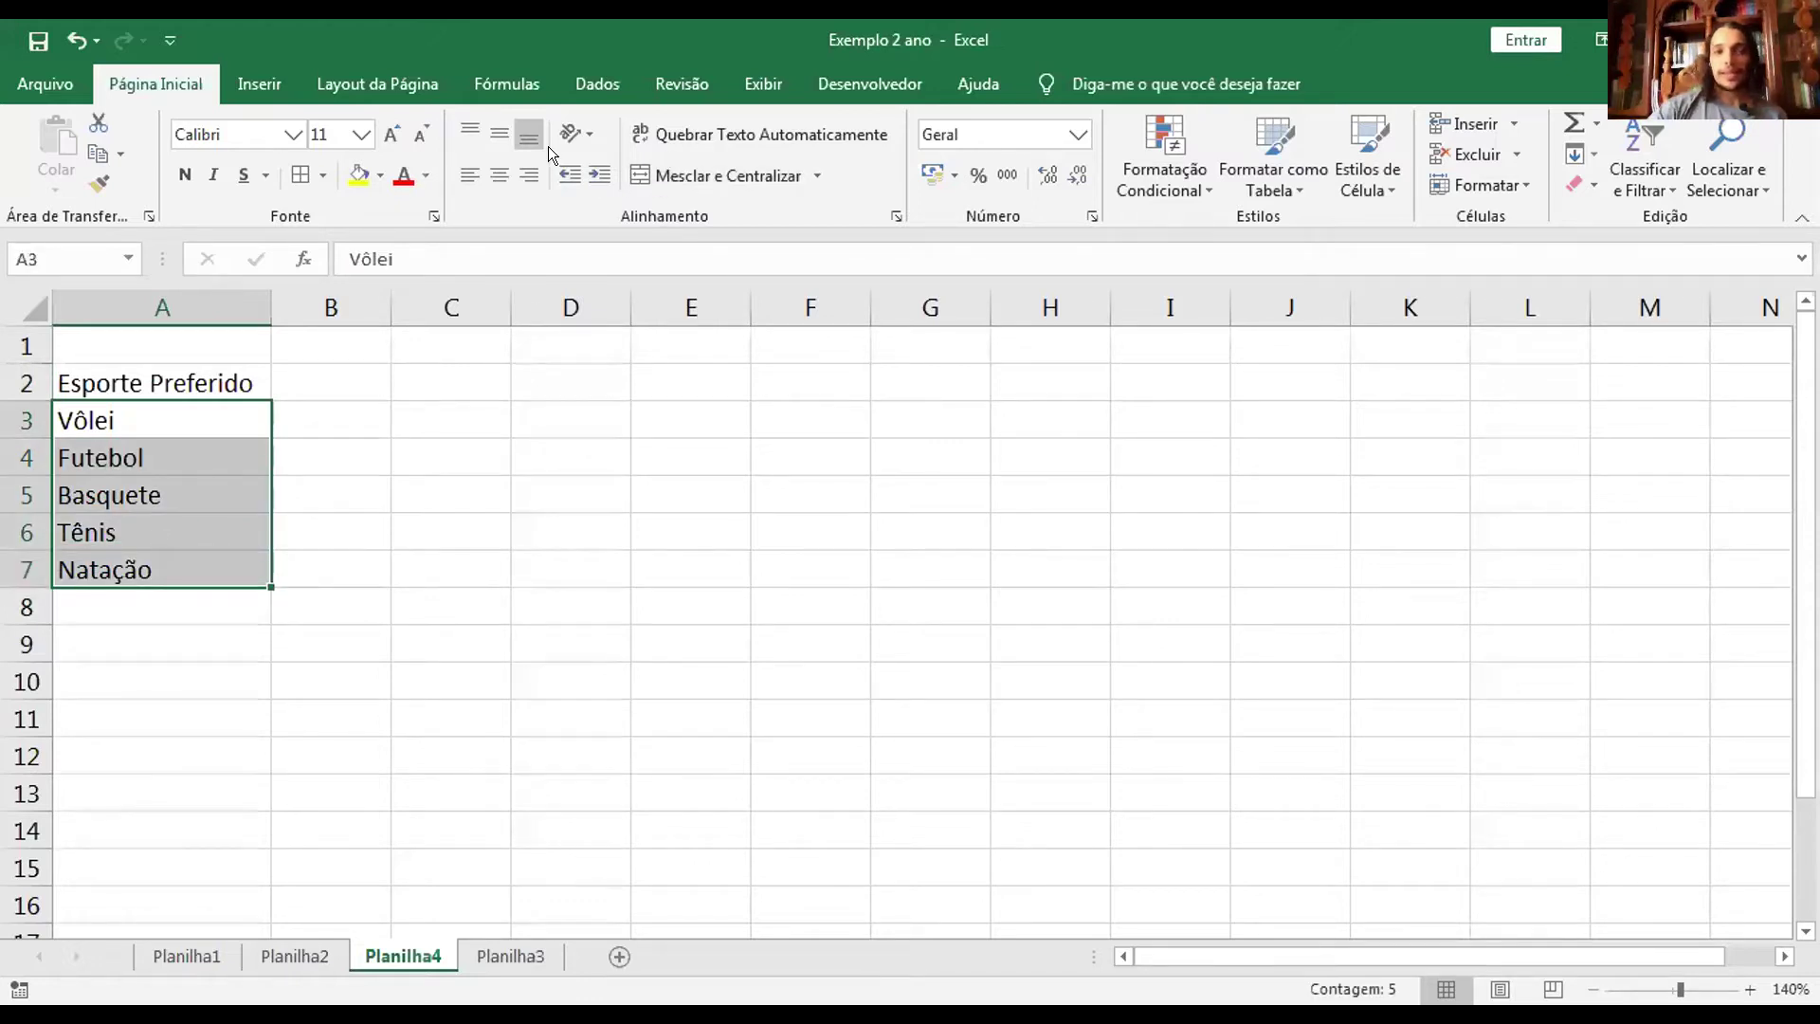
left_click(500, 176)
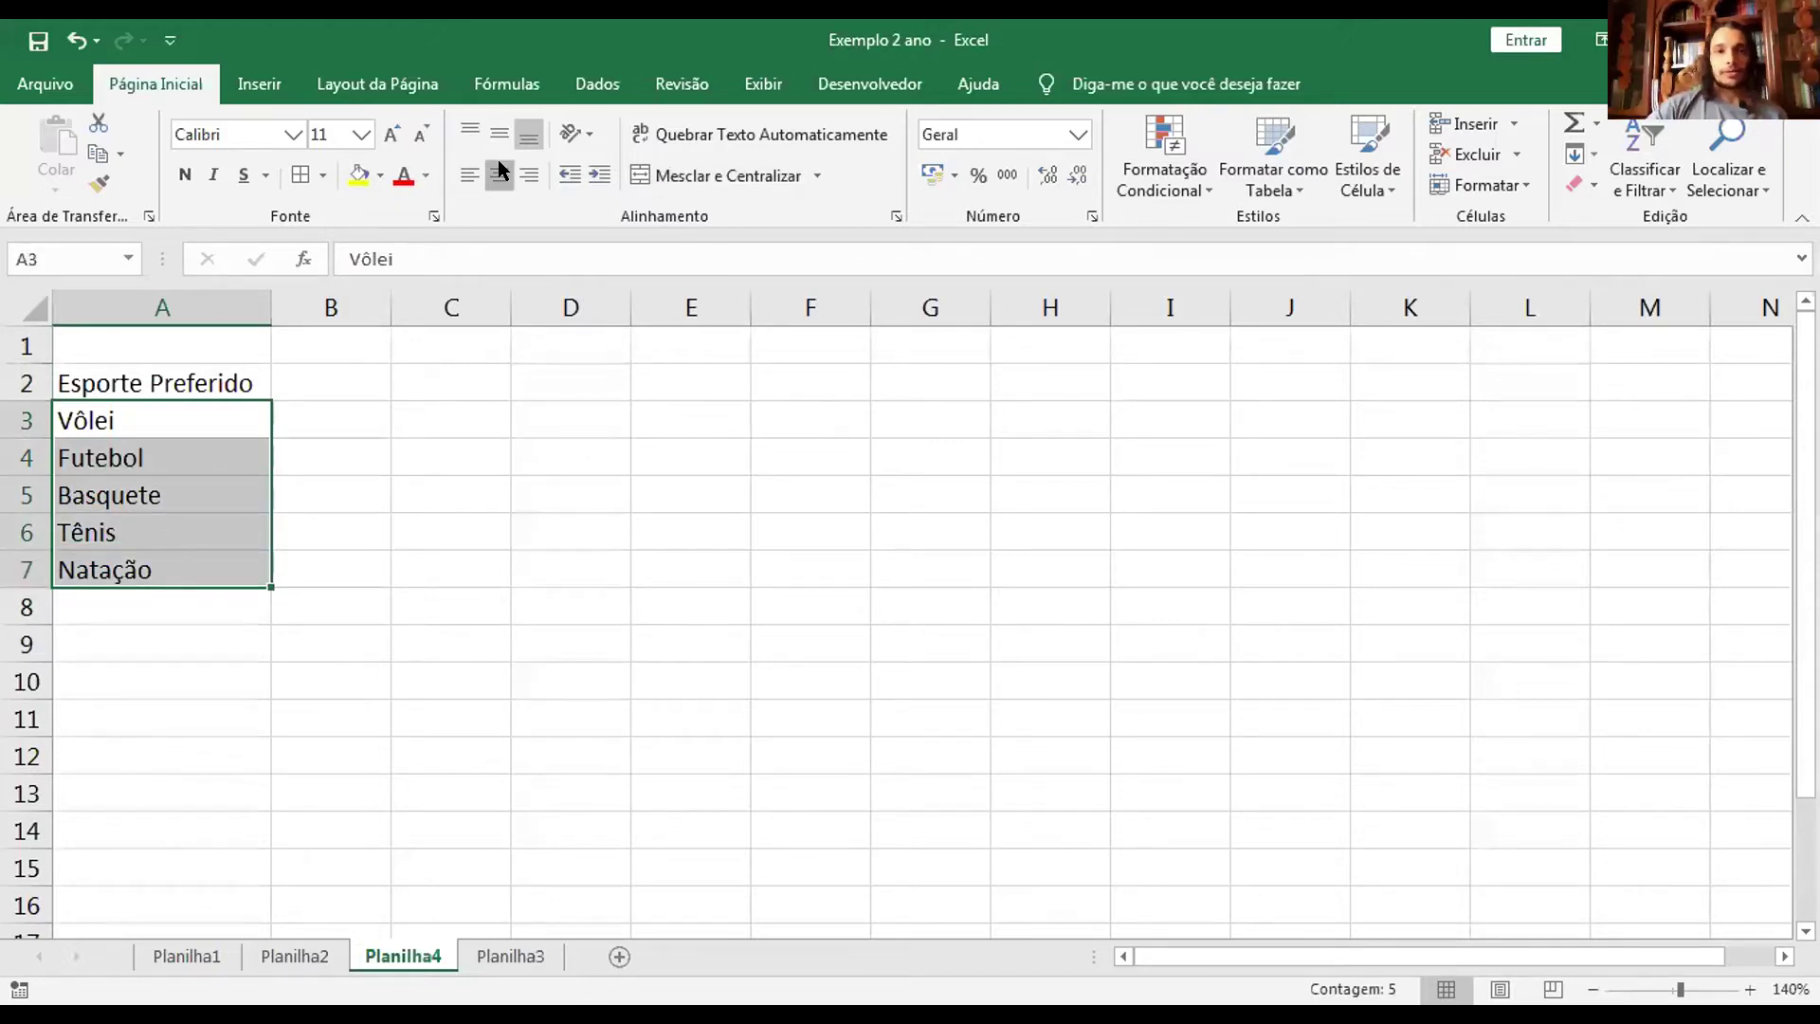
Enter the headings "Masculino" in B2 and "Feminino" in C2, and fit column B's width to its text.
left_click(308, 372)
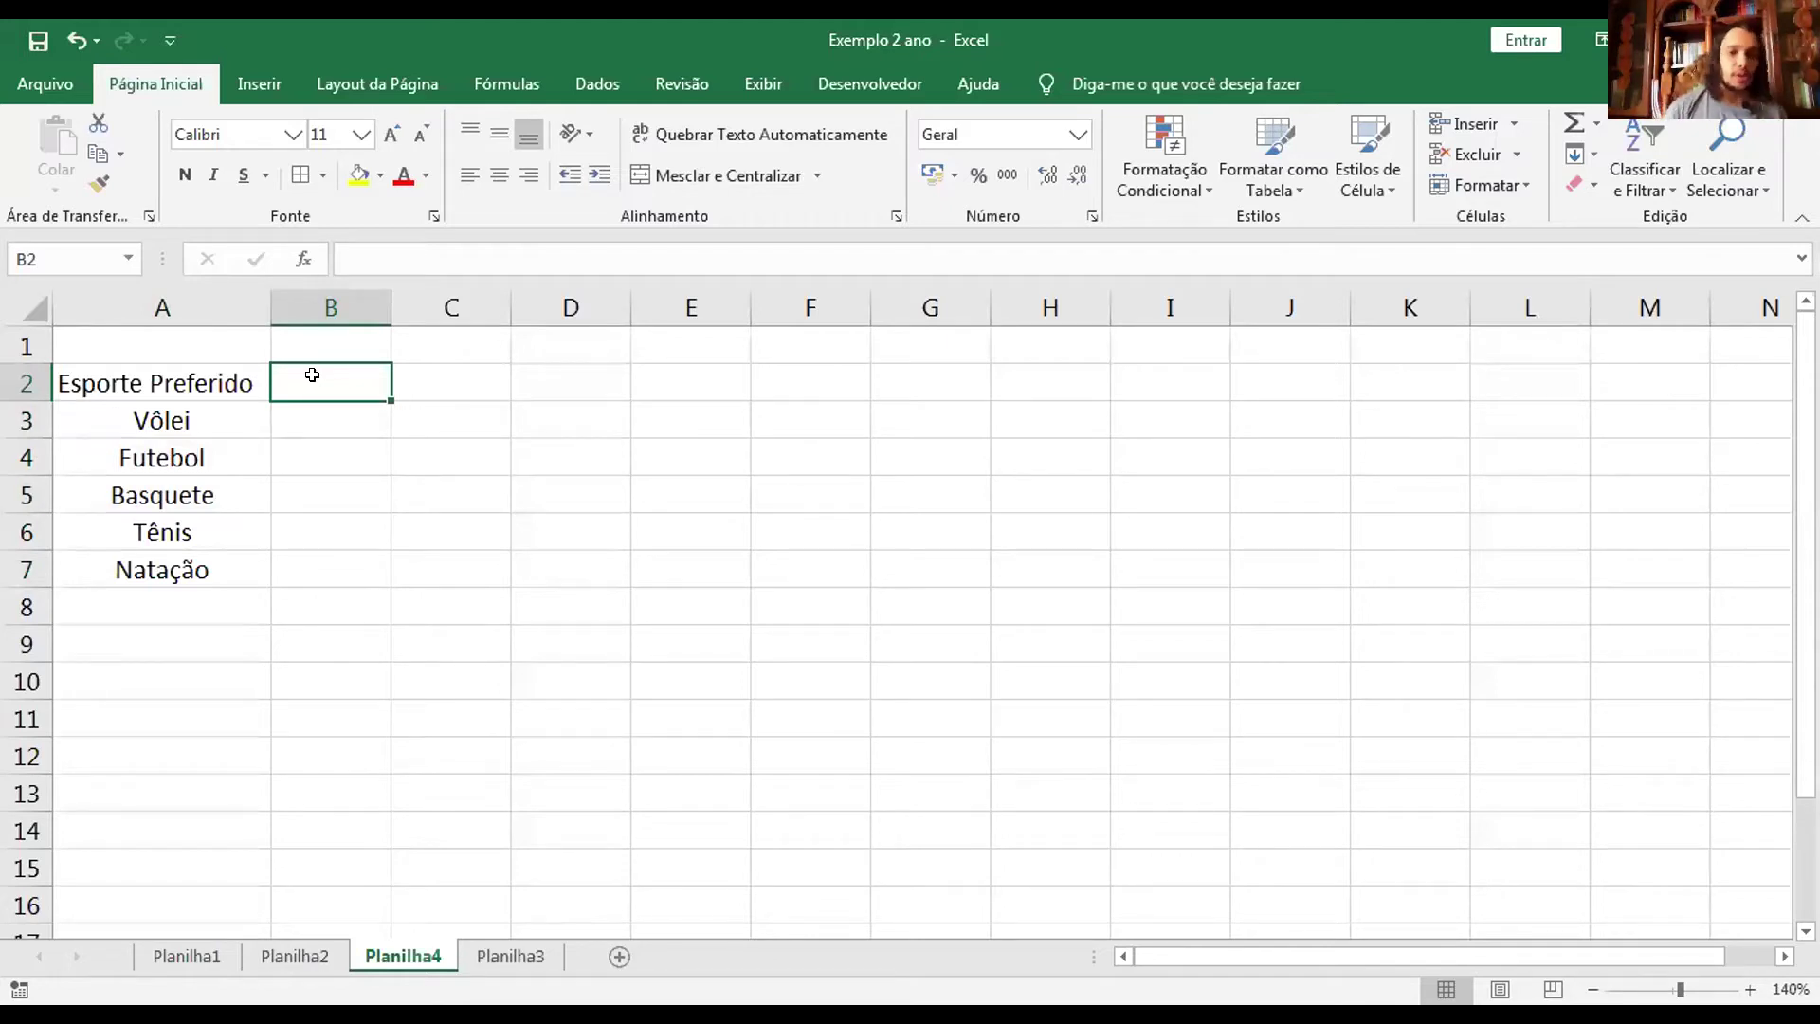
type("Masculino")
key("Tab")
type("Feminino")
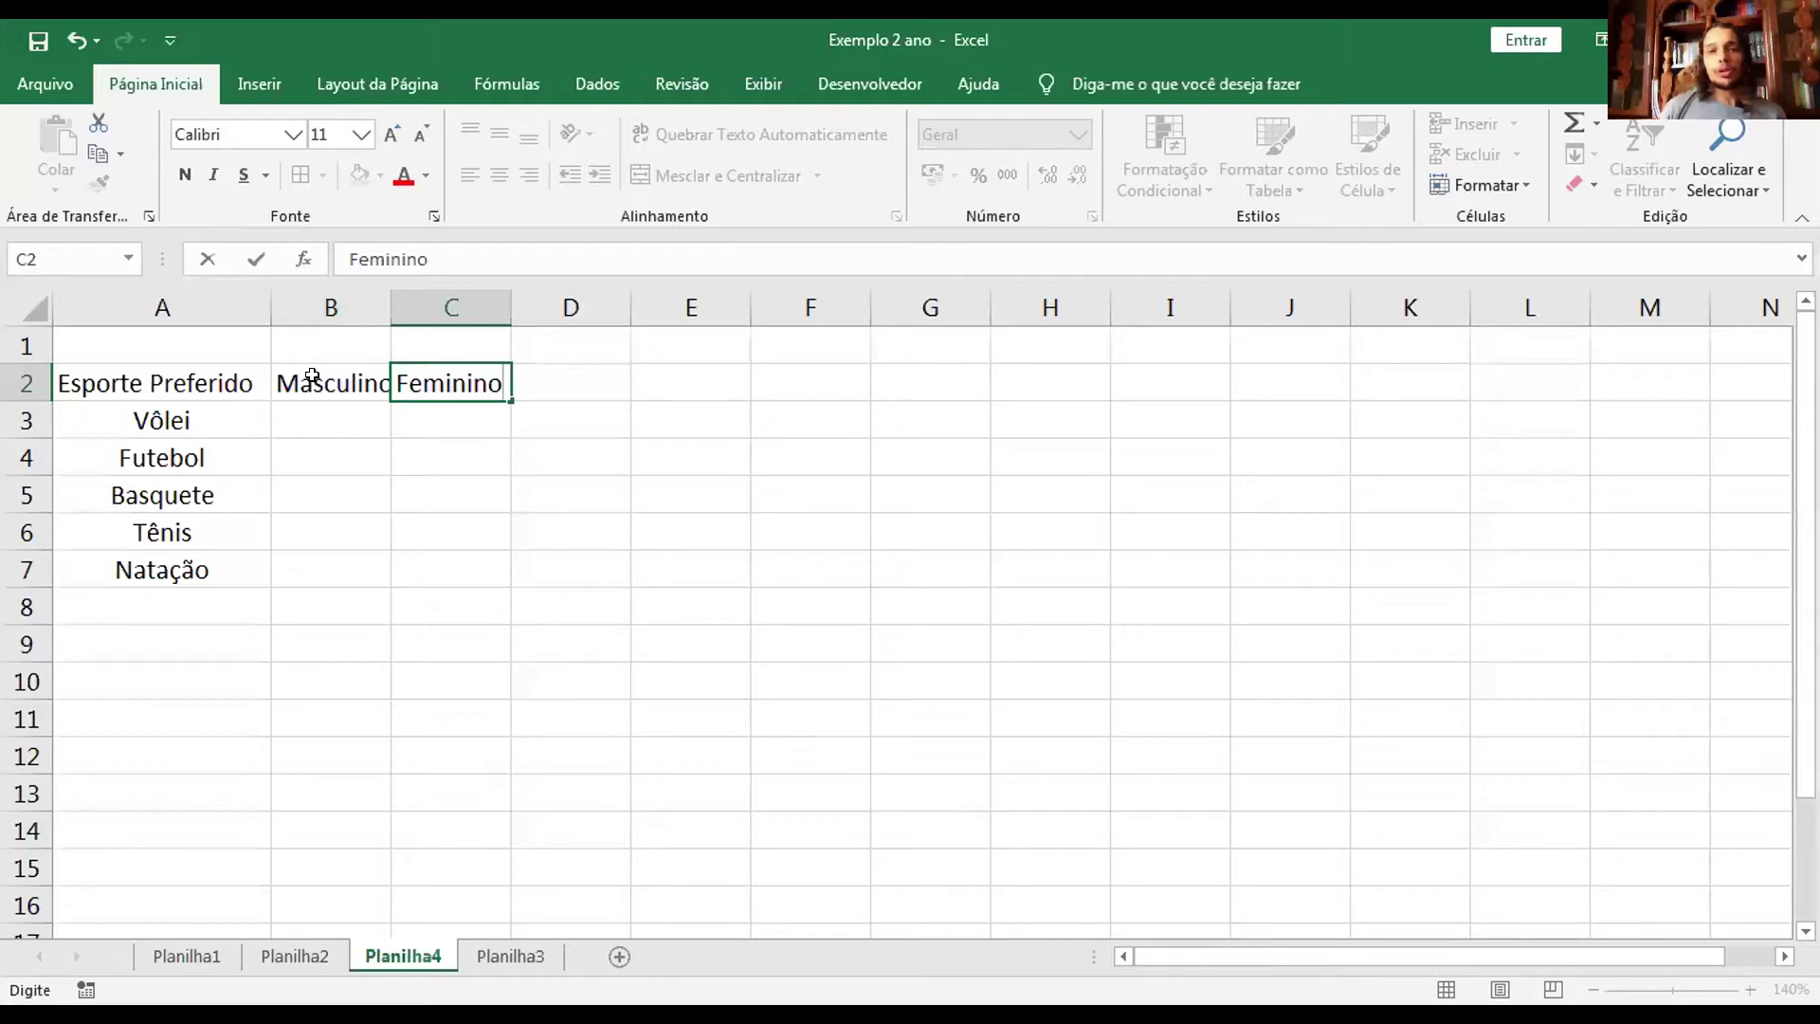
key("Return")
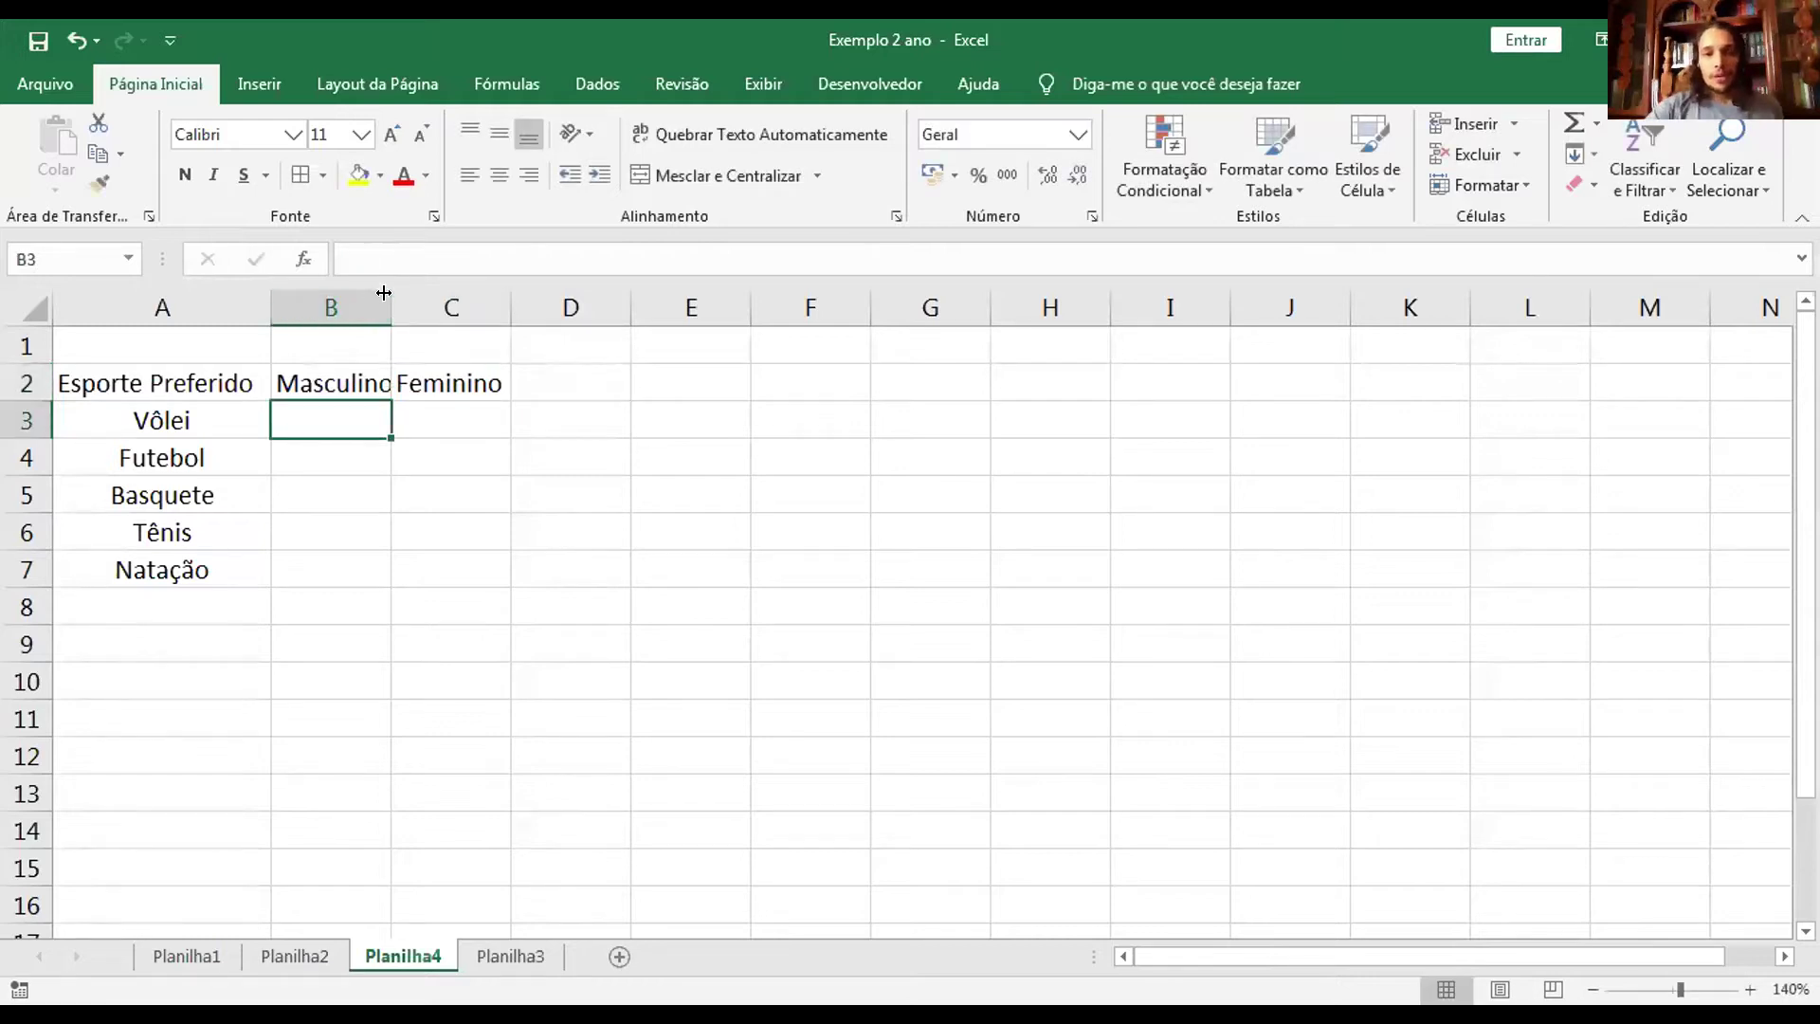
double_click(391, 293)
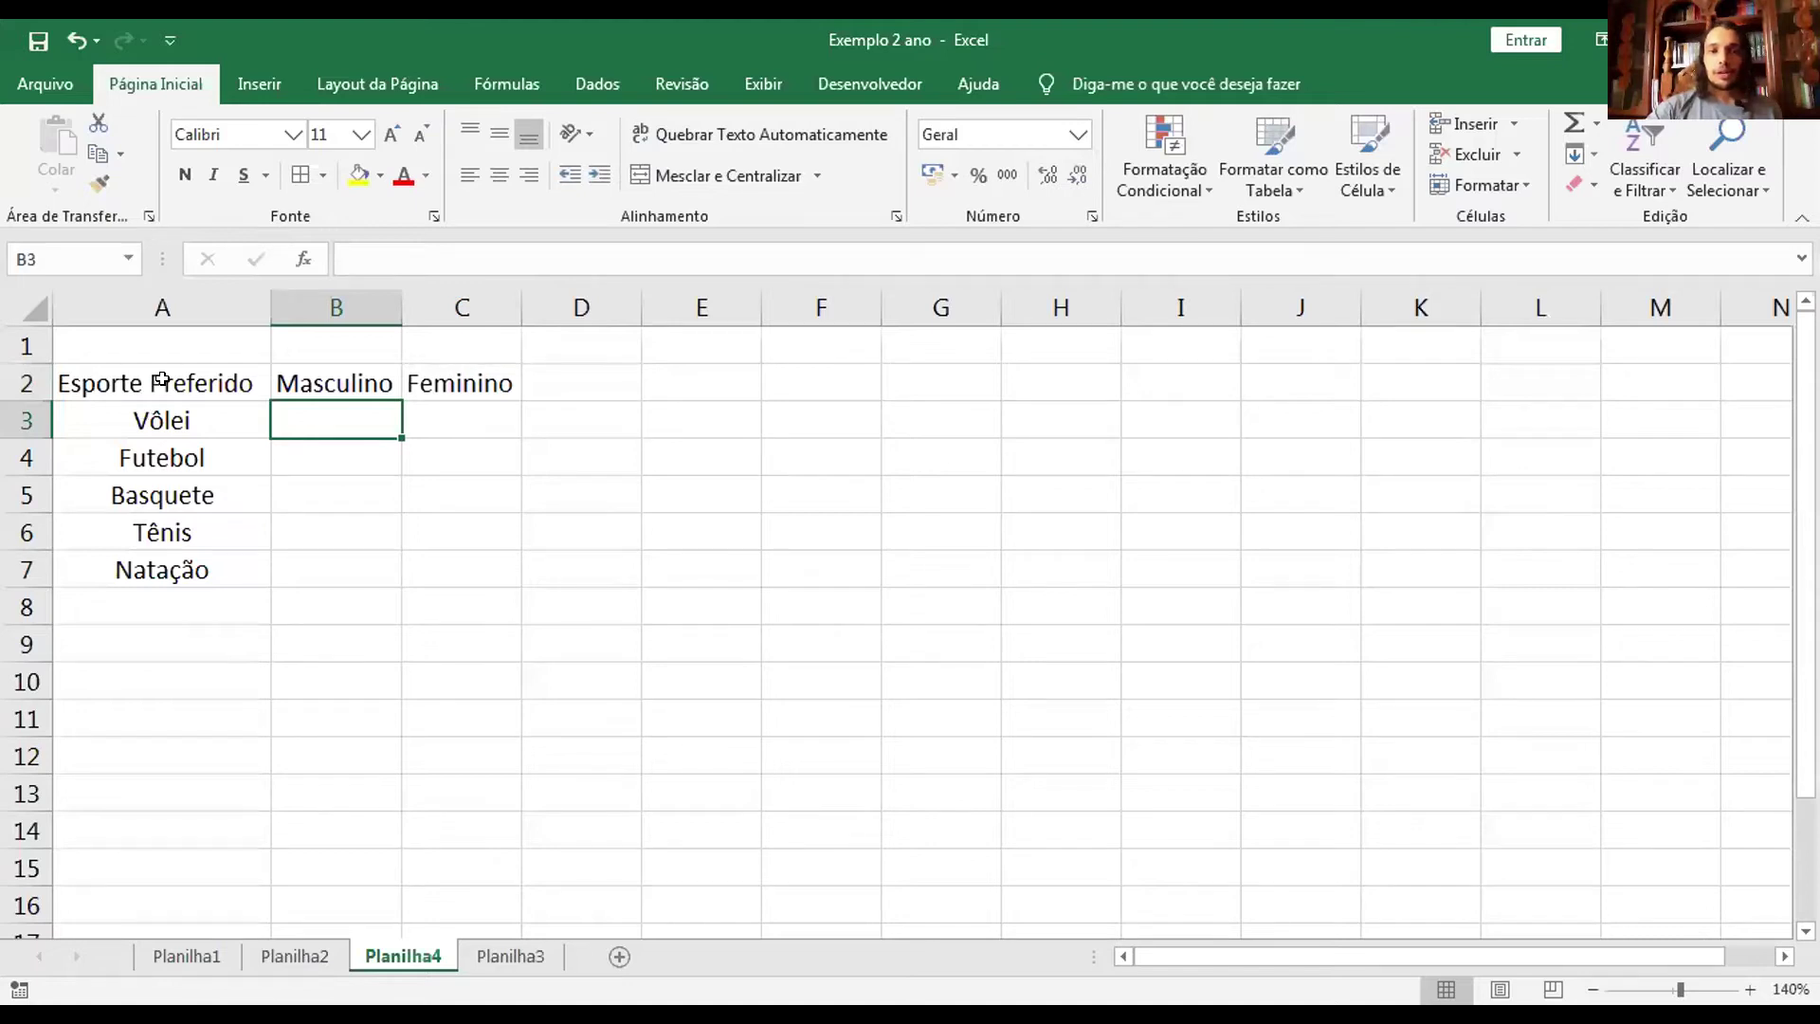
Make the headings in A2:C2 and the sport names in A3:A7 bold and fill them with Azul, Ênfase 1, Mais Claro 60%.
left_click_drag(161, 381, 477, 381)
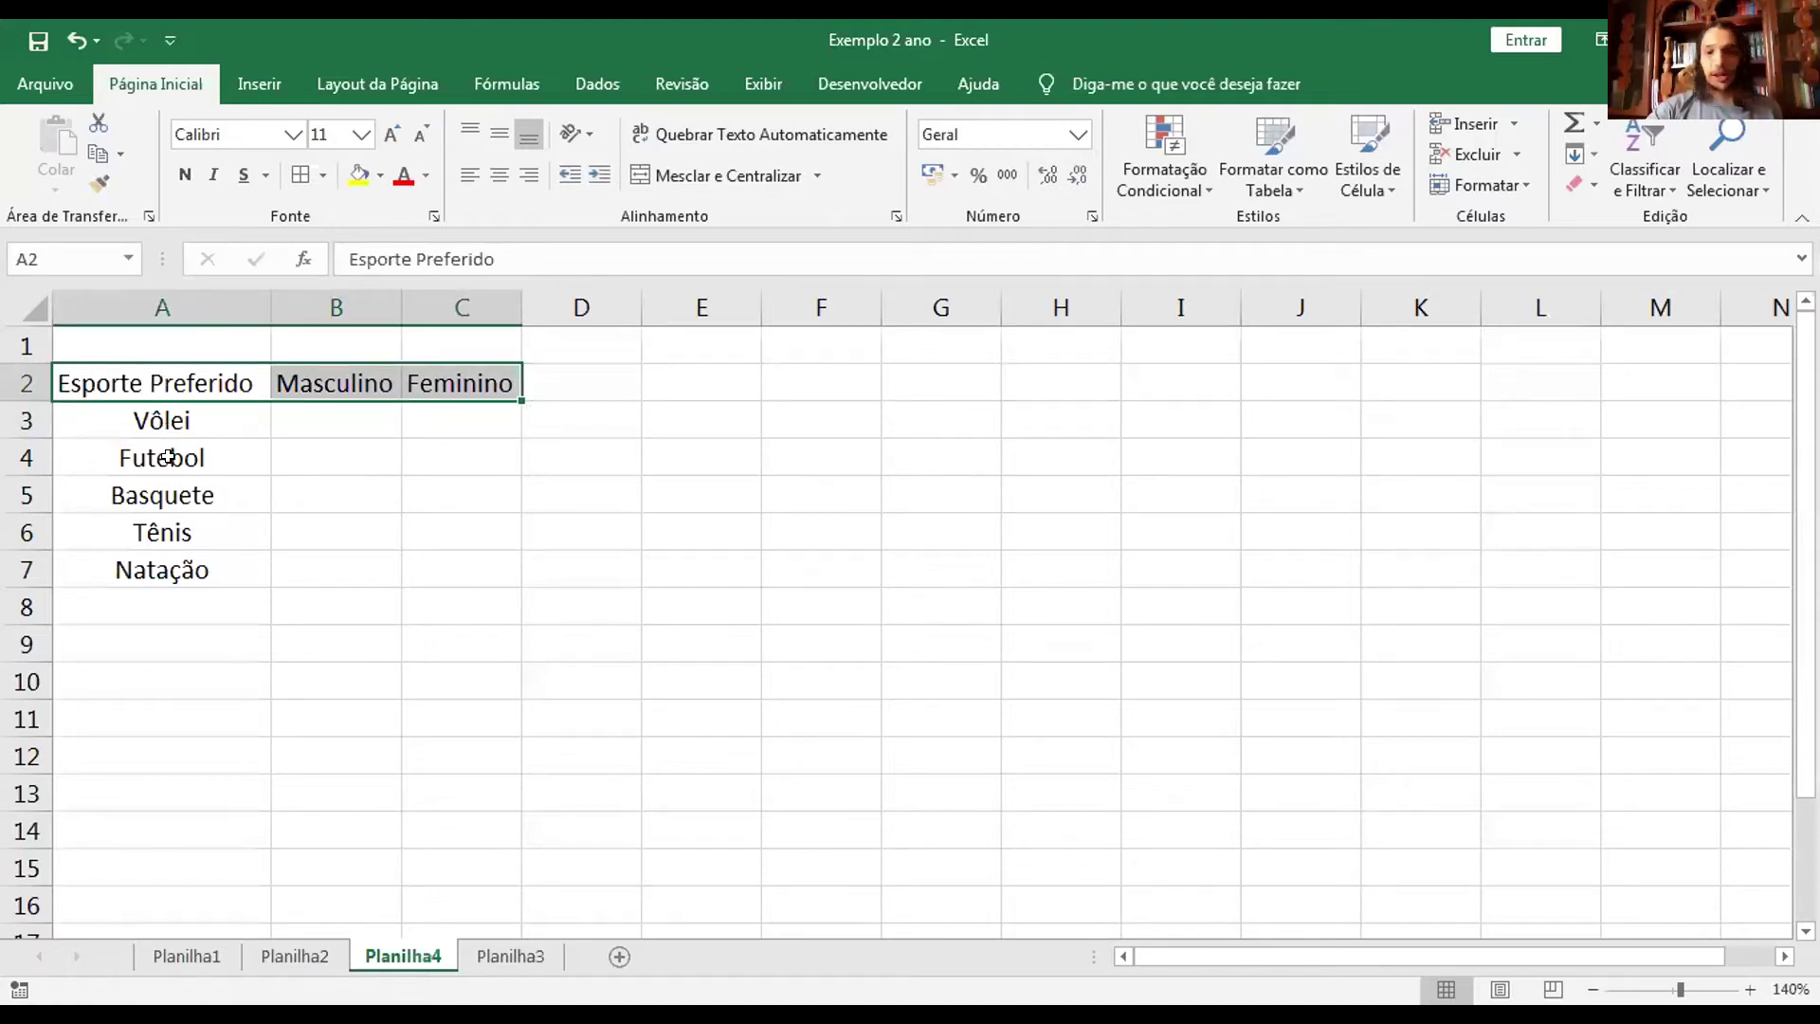
mouse_move(171, 569)
left_mouse_down()
mouse_move(167, 481)
mouse_move(160, 569)
left_mouse_up()
left_click(358, 381, "ctrl")
left_click(418, 380, "ctrl")
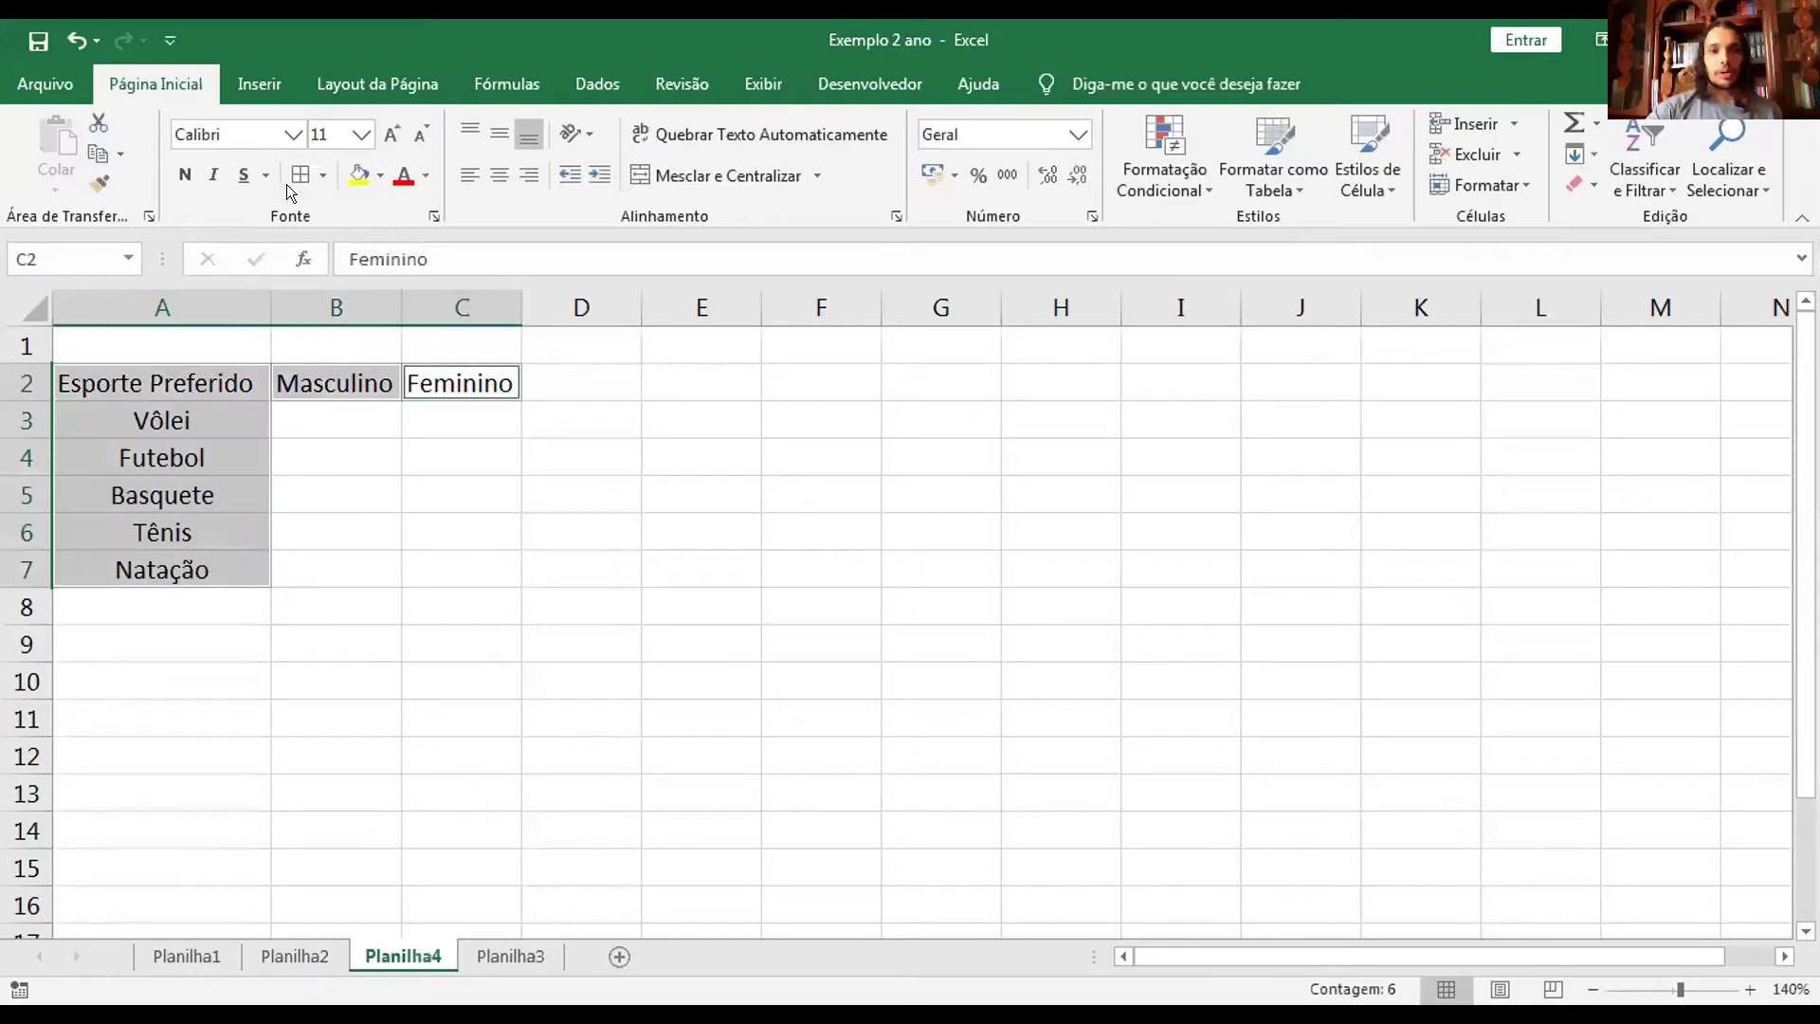
left_click(185, 174)
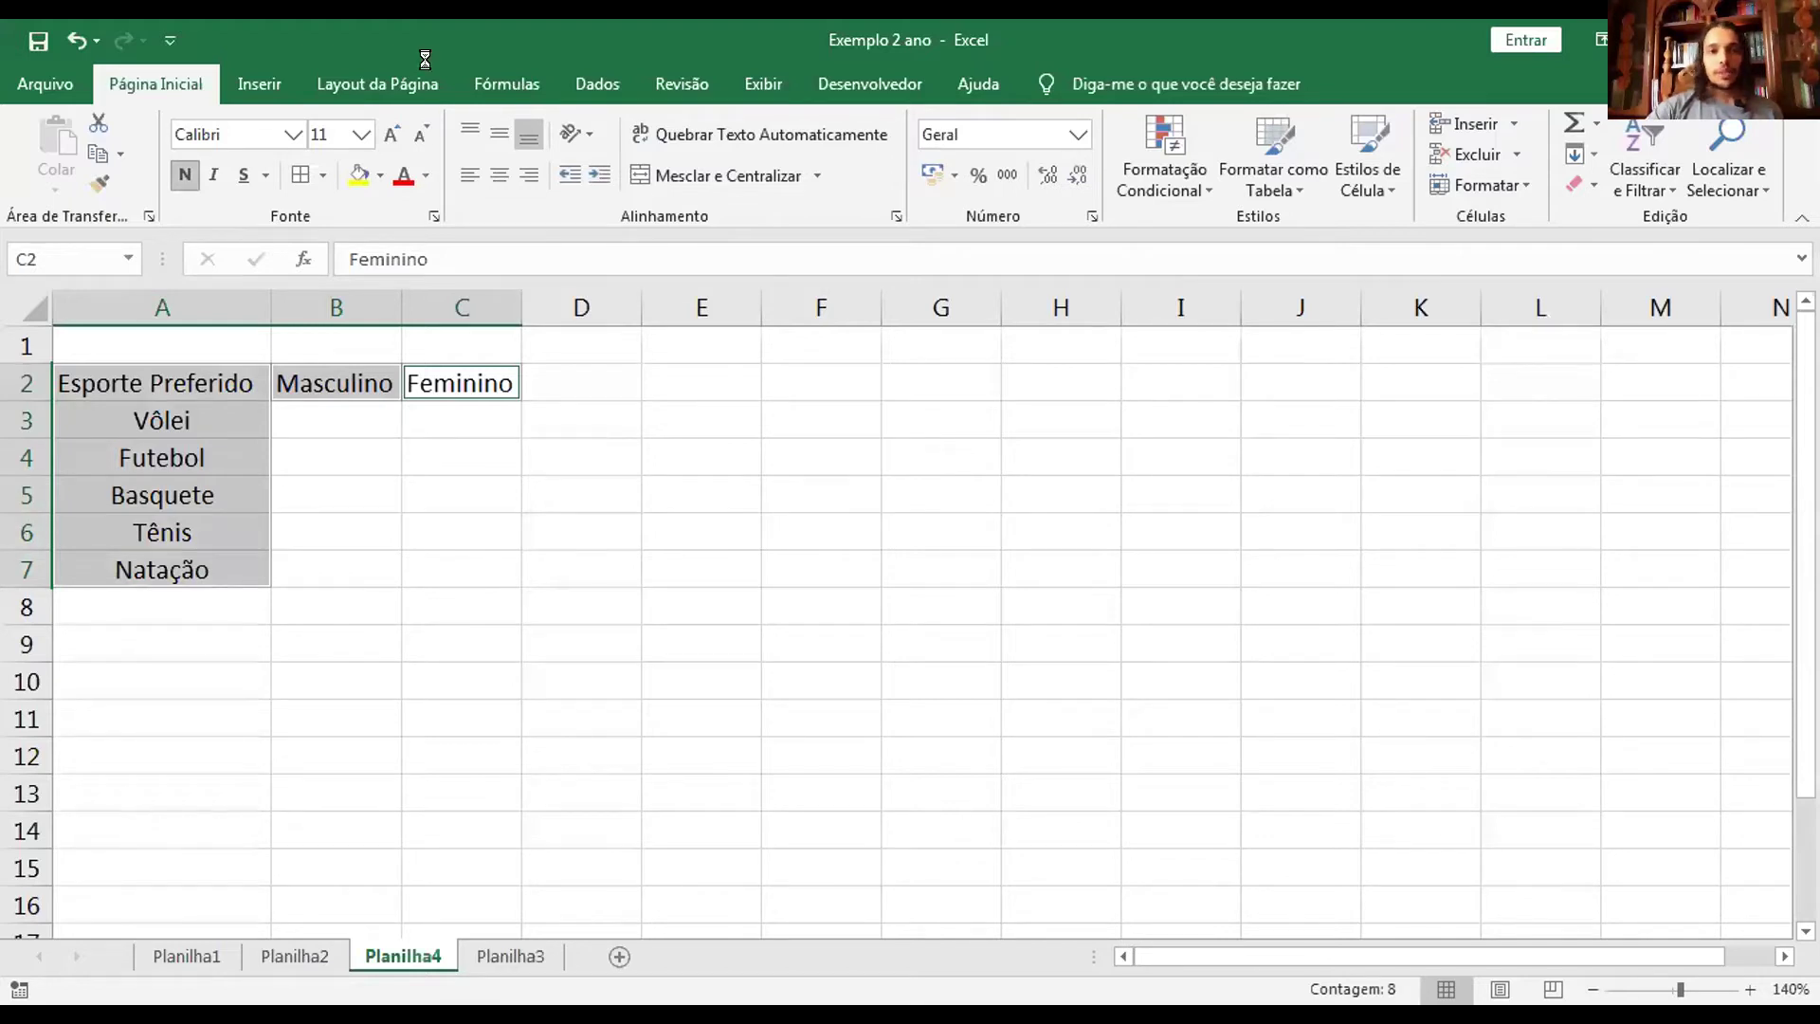
key("ctrl+n")
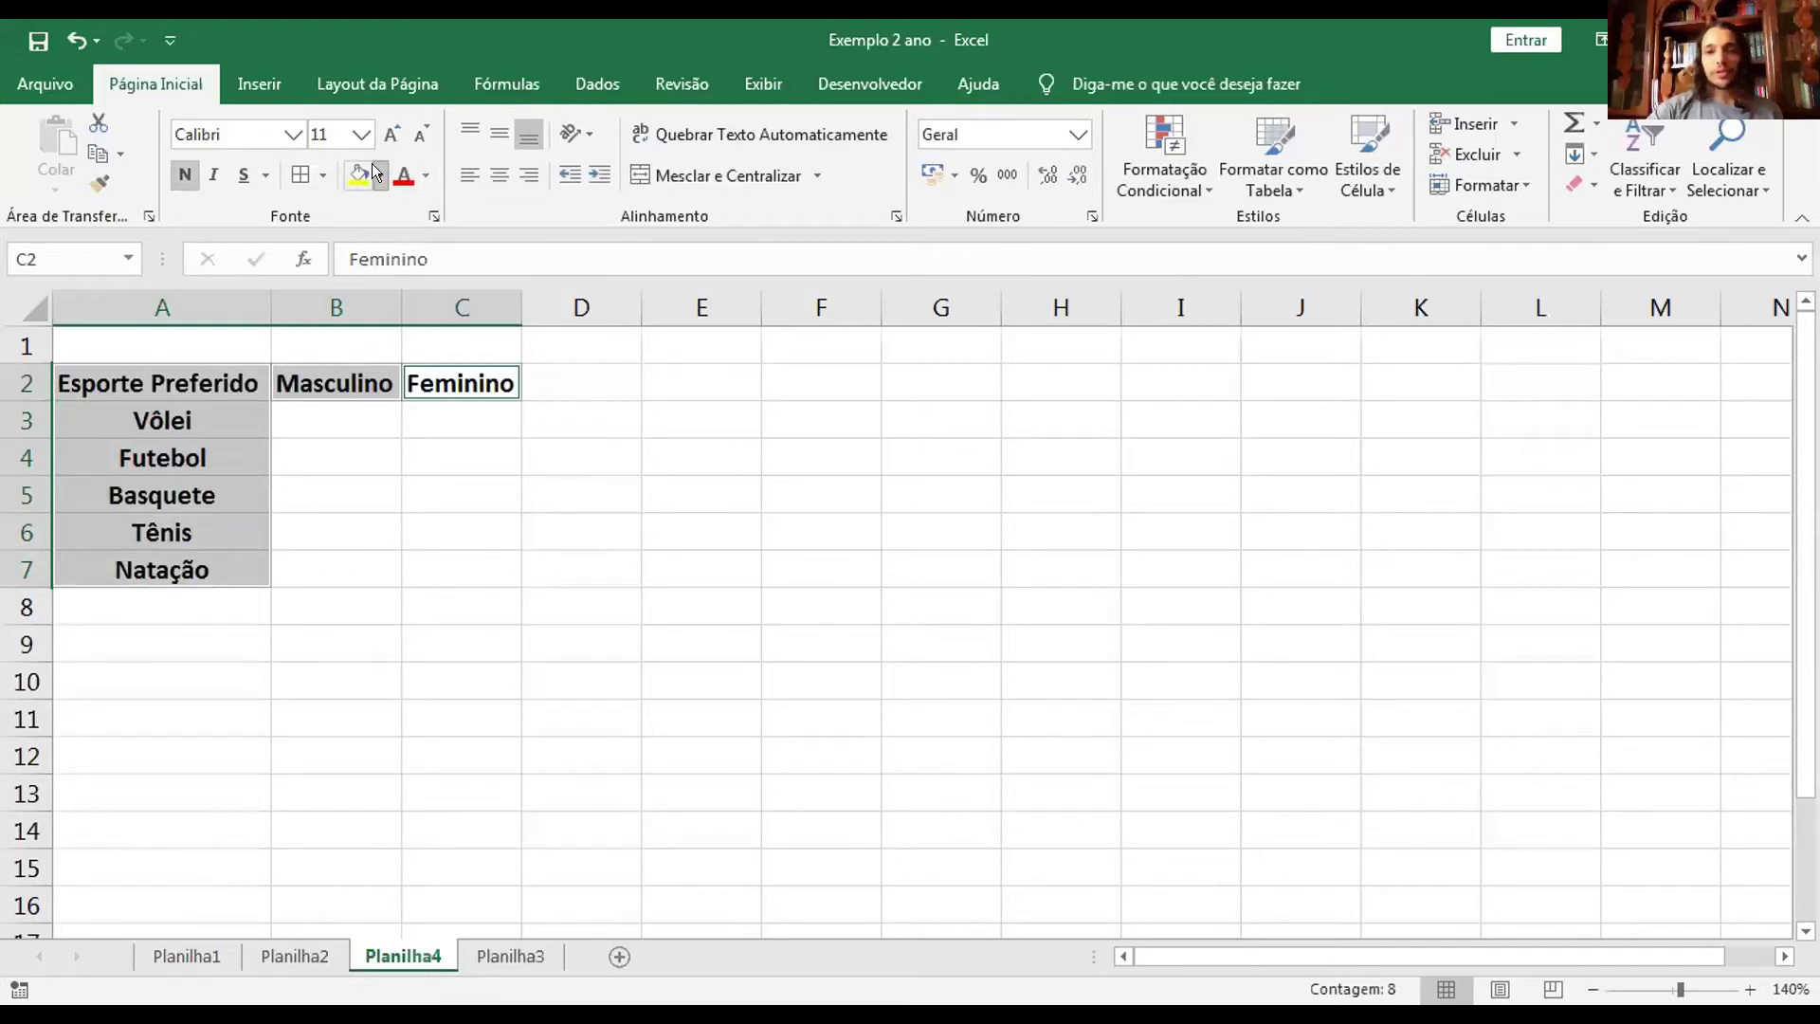
left_click(372, 163)
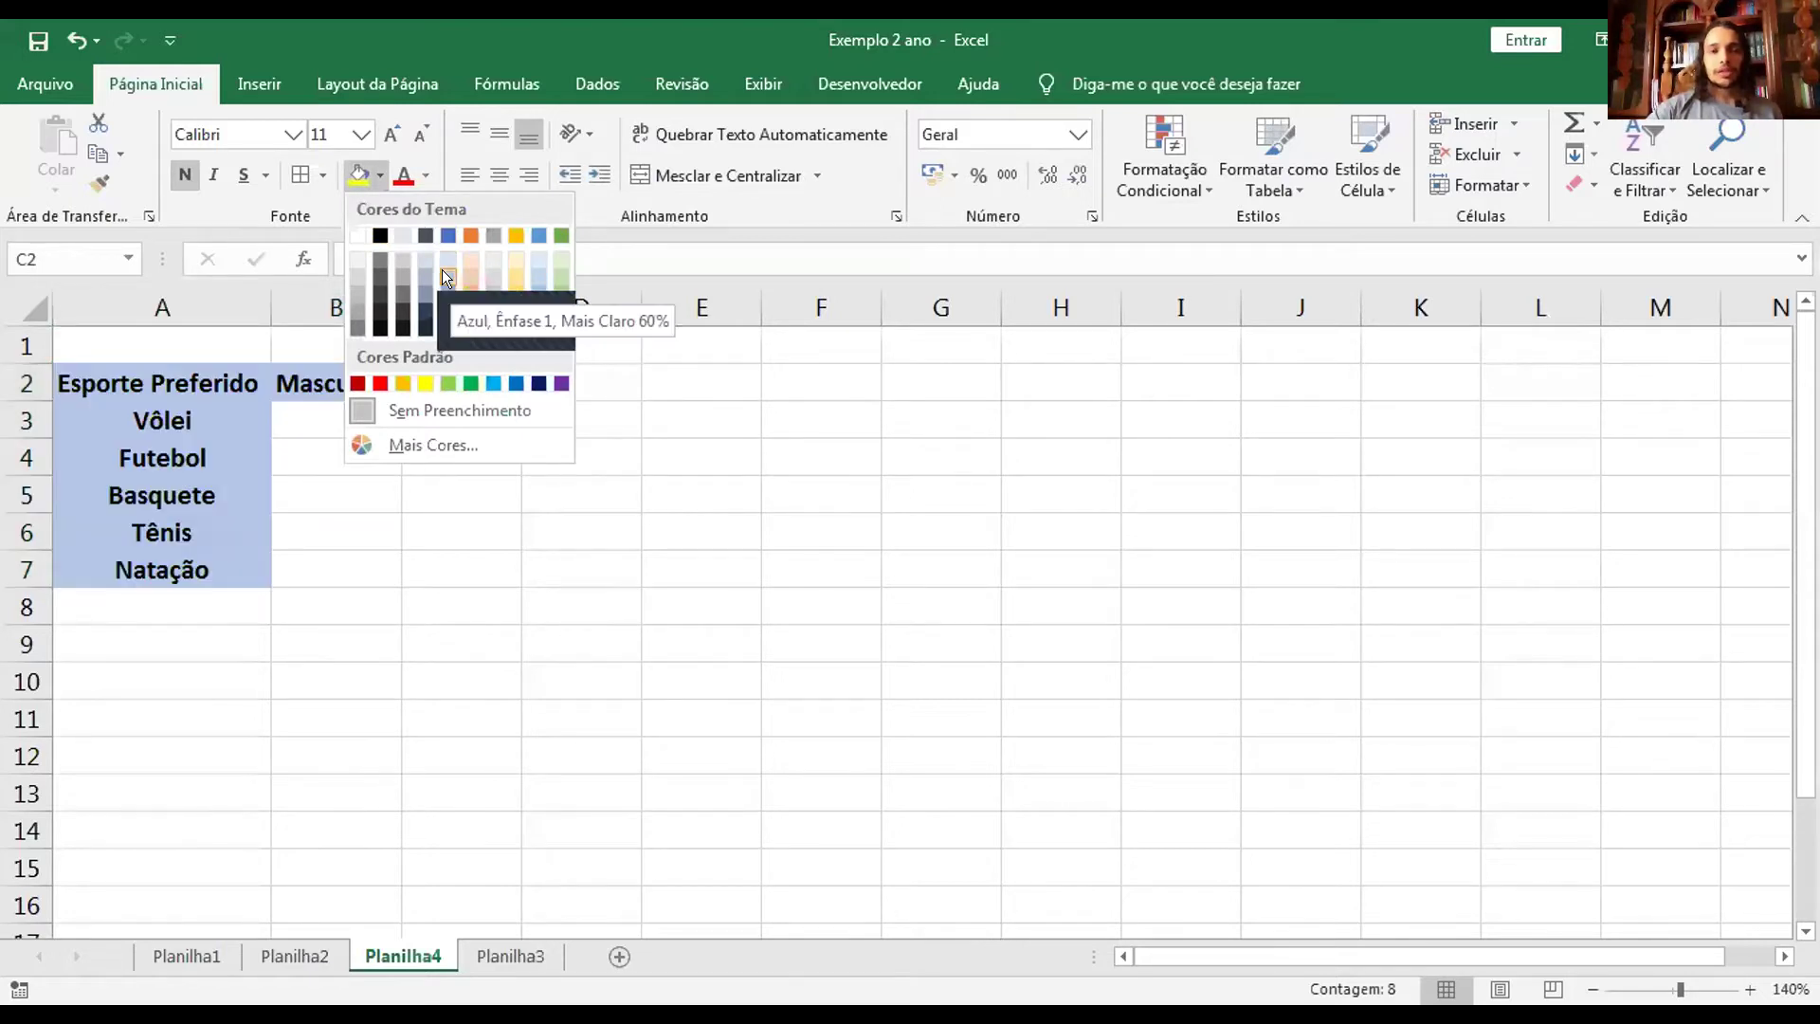
left_click(442, 269)
Fill the empty data cells B3:C7 with the lightest tint of the theme's Azul, Ênfase 1 colour.
left_click_drag(349, 410, 350, 518)
left_click_drag(366, 411, 461, 560)
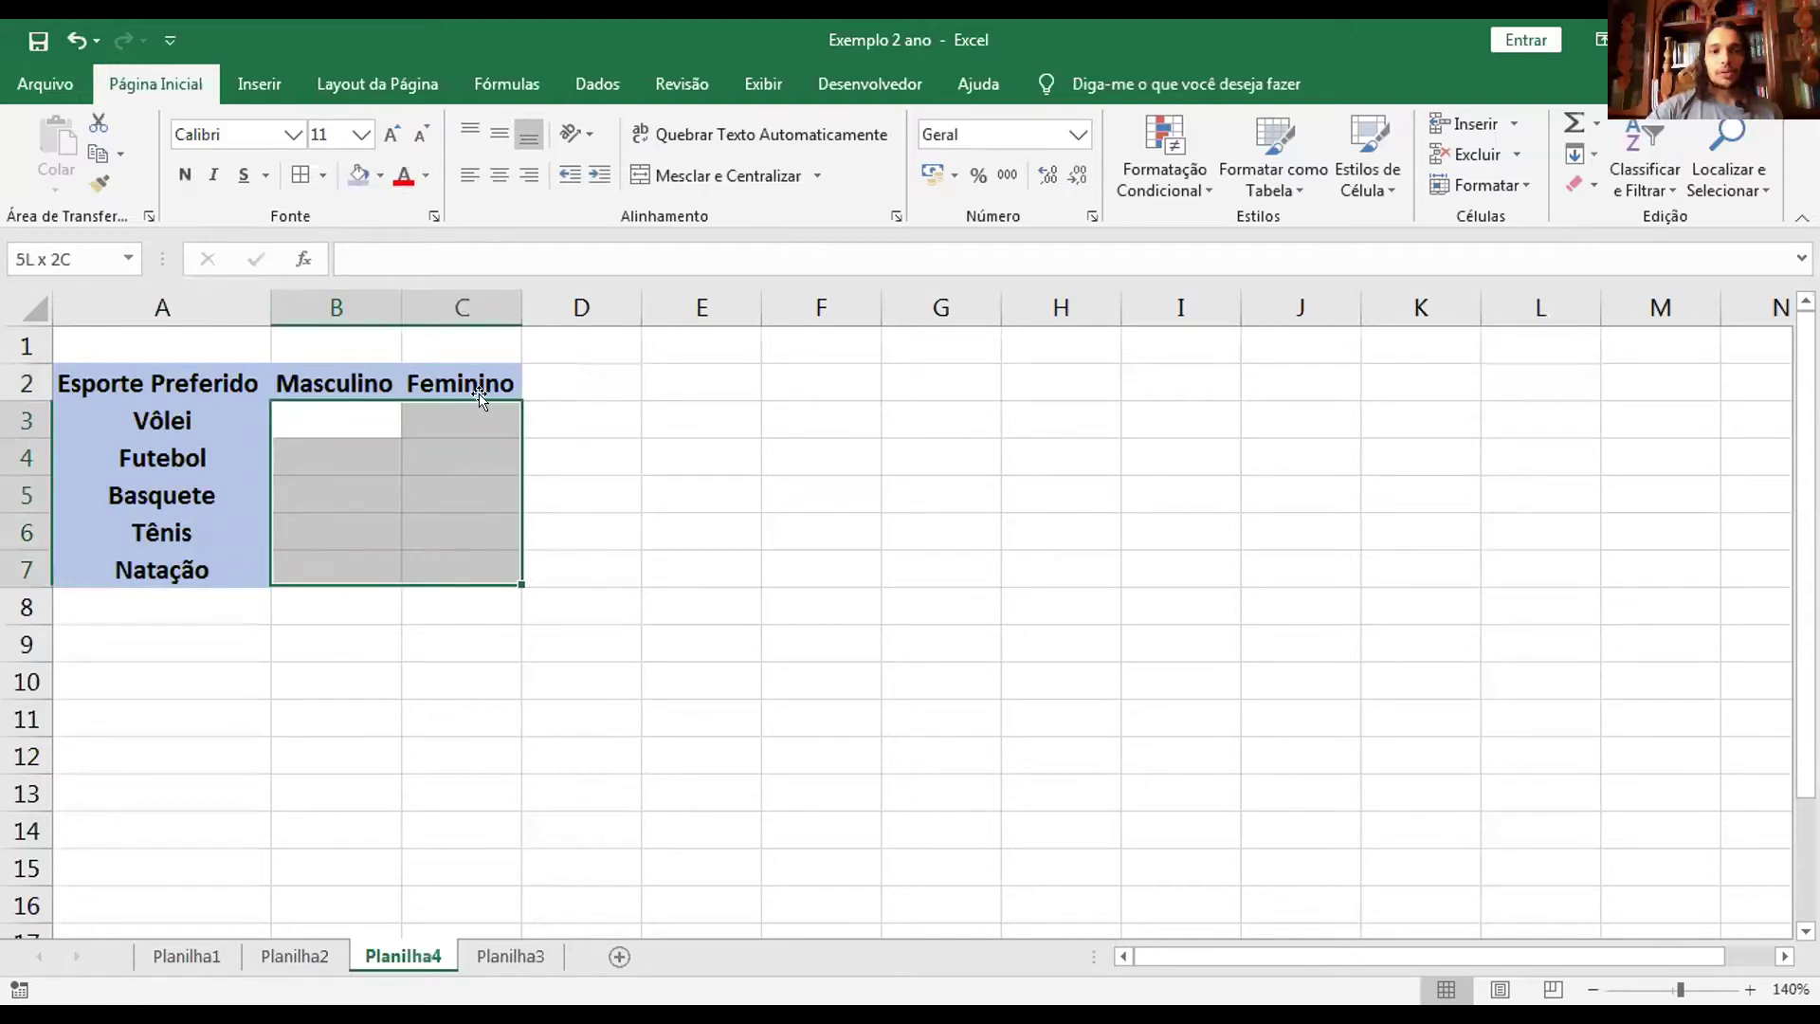
left_click(373, 169)
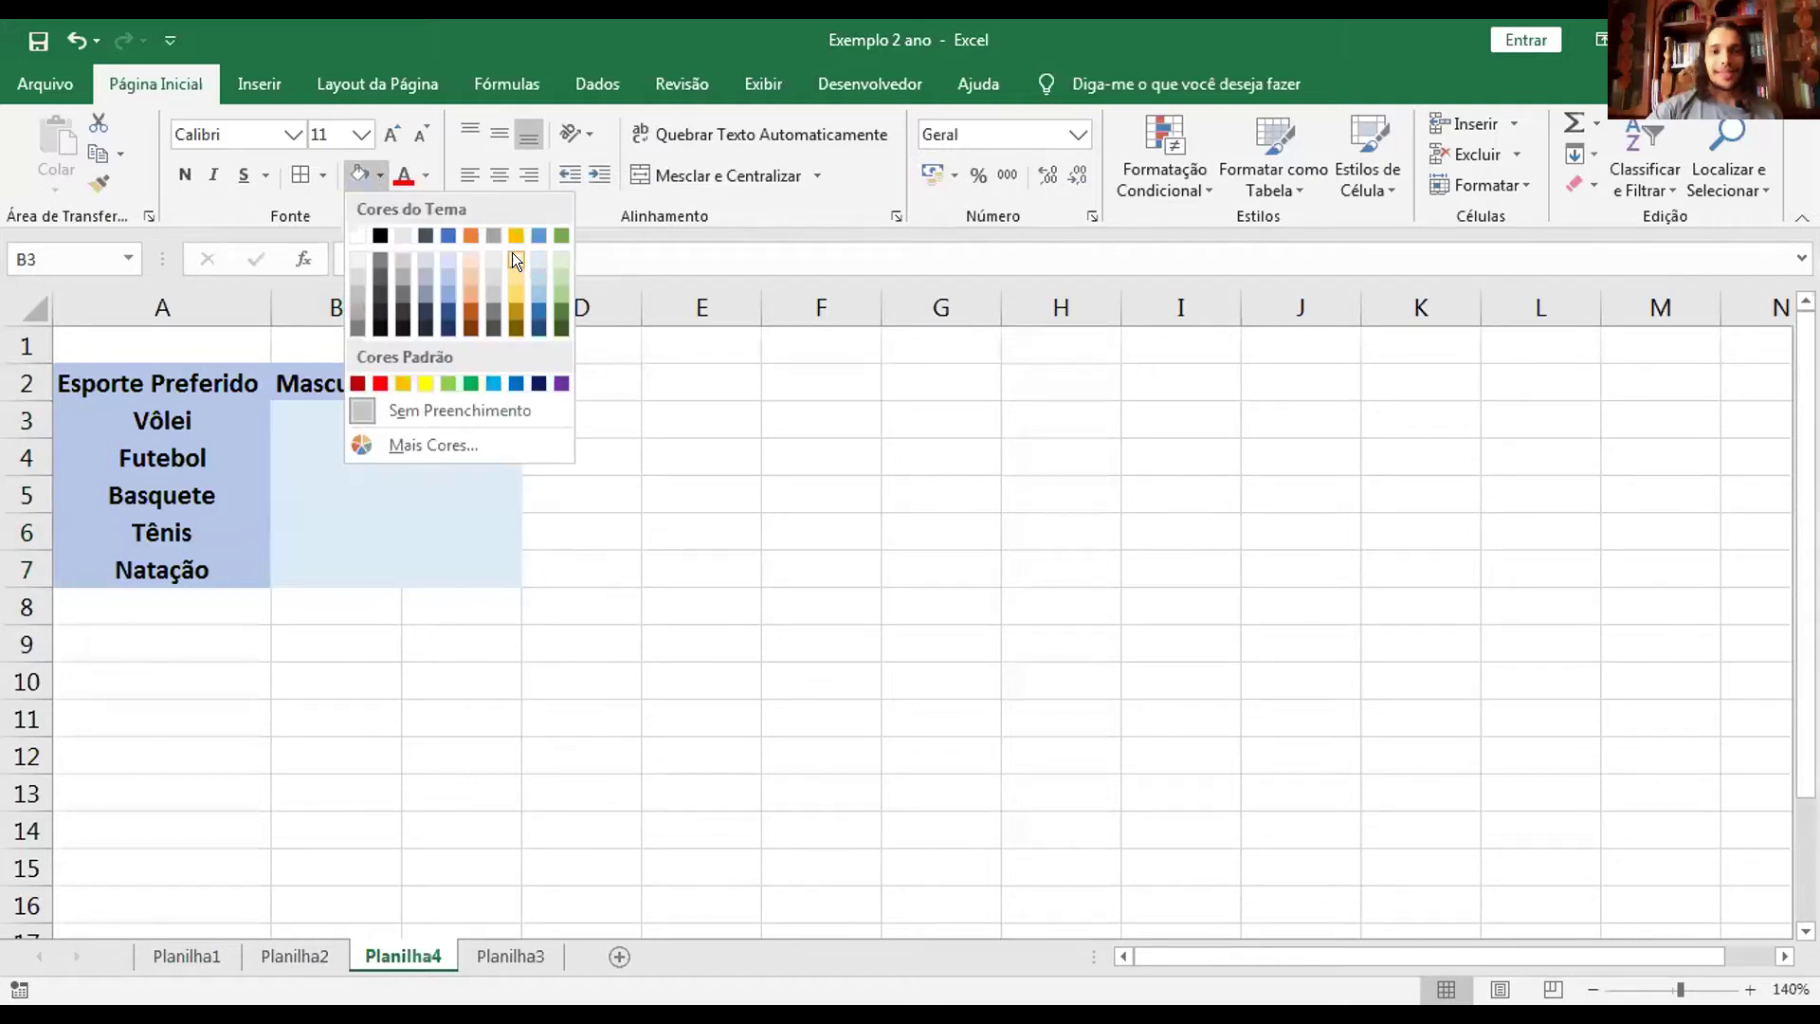
left_click(439, 253)
left_click(651, 487)
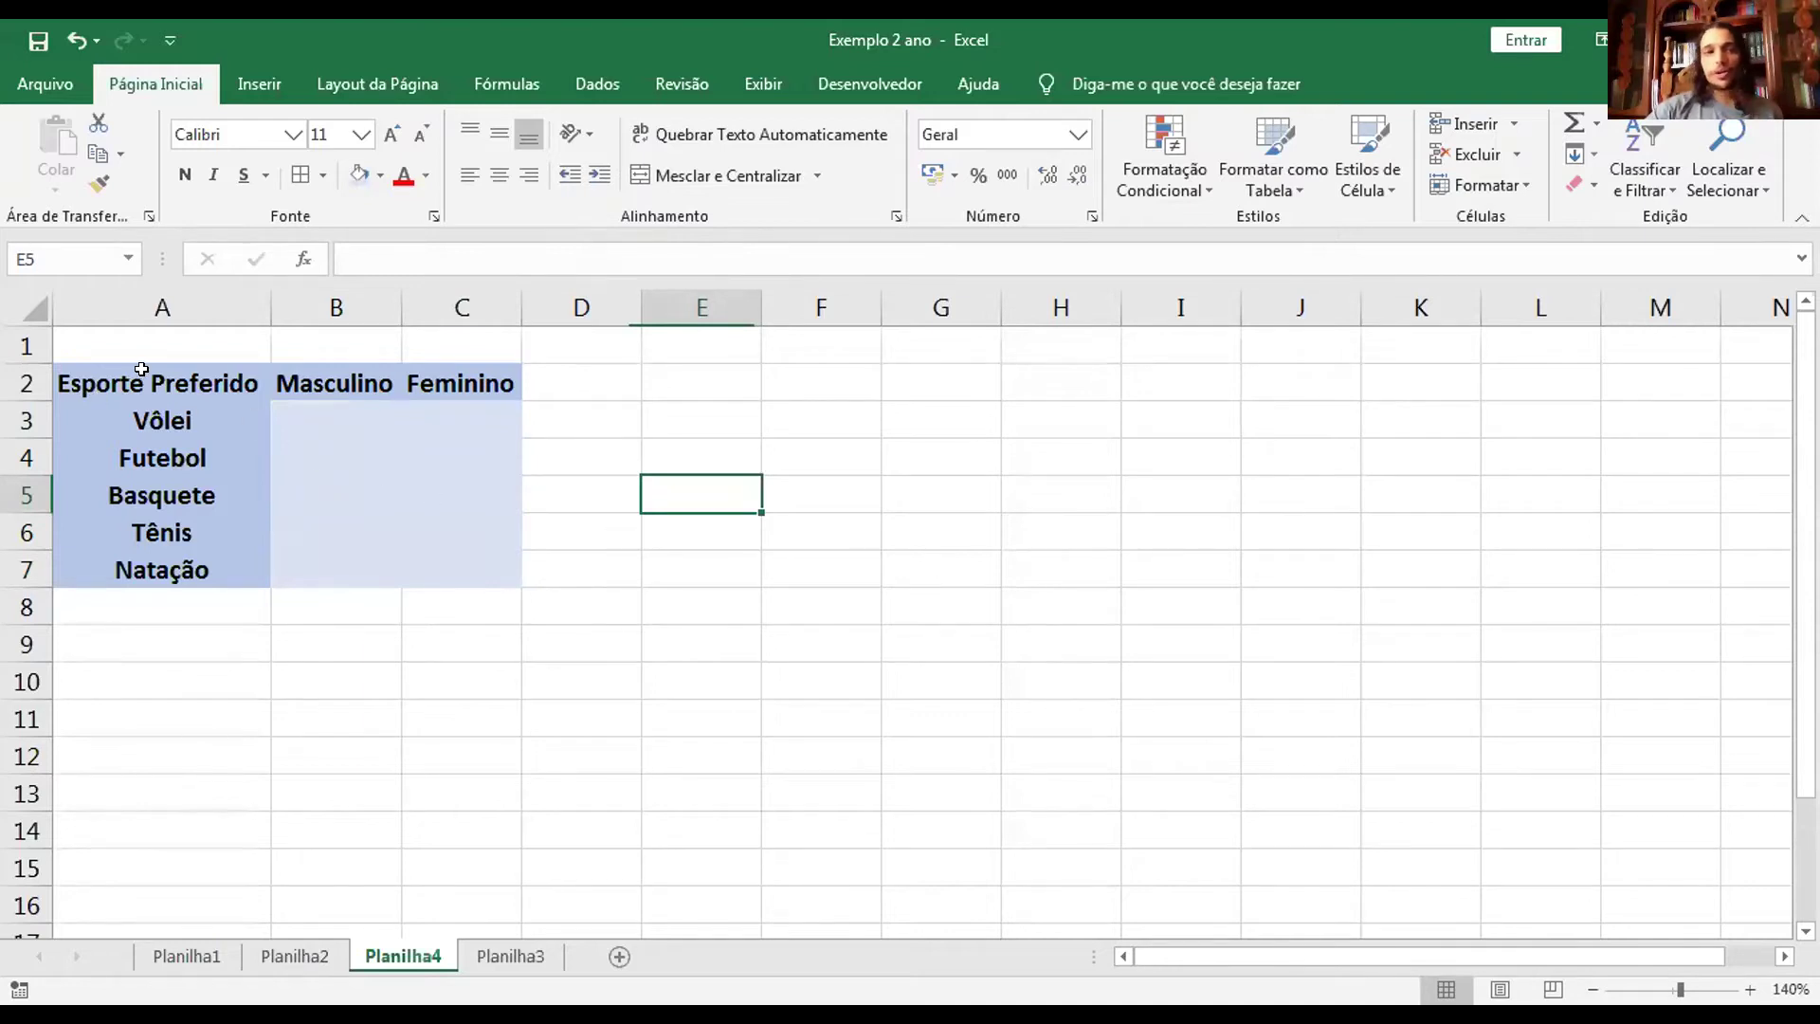
Review the fill colours of the heading and sport name cells and of the data cells B3:C7.
left_click_drag(142, 390, 161, 571)
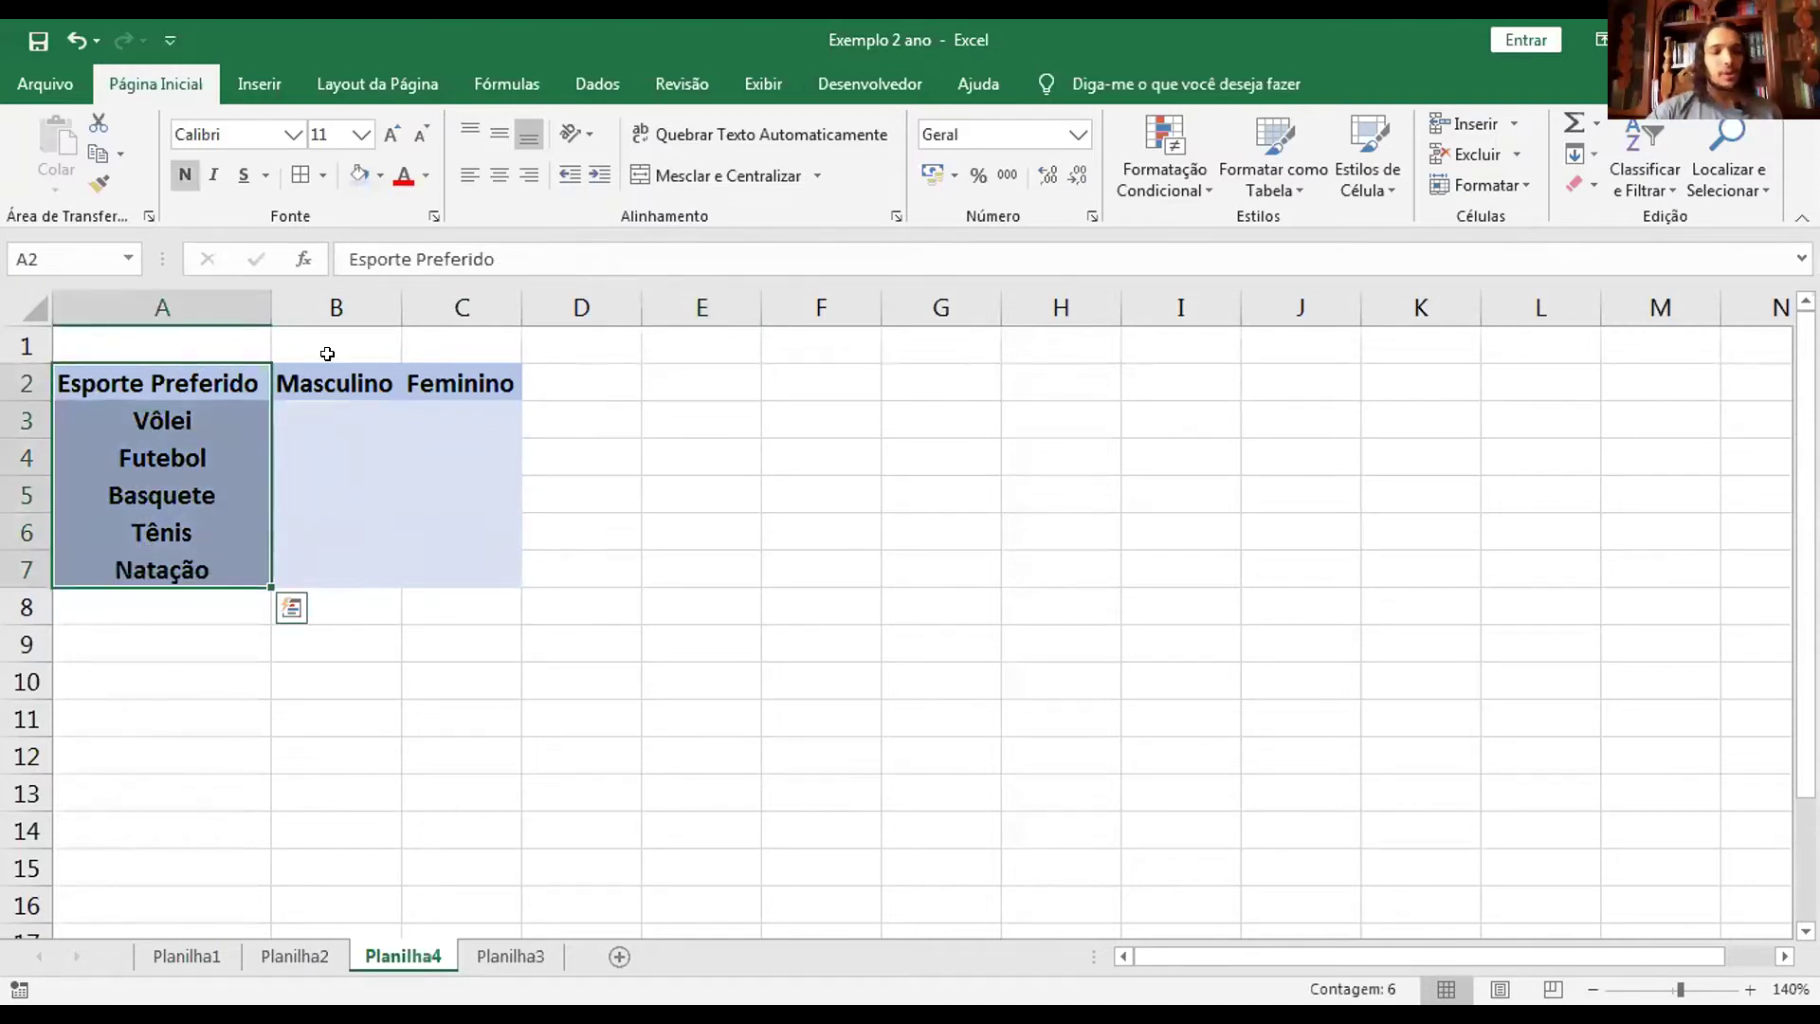
left_click(294, 378, "ctrl")
left_click(441, 376, "ctrl")
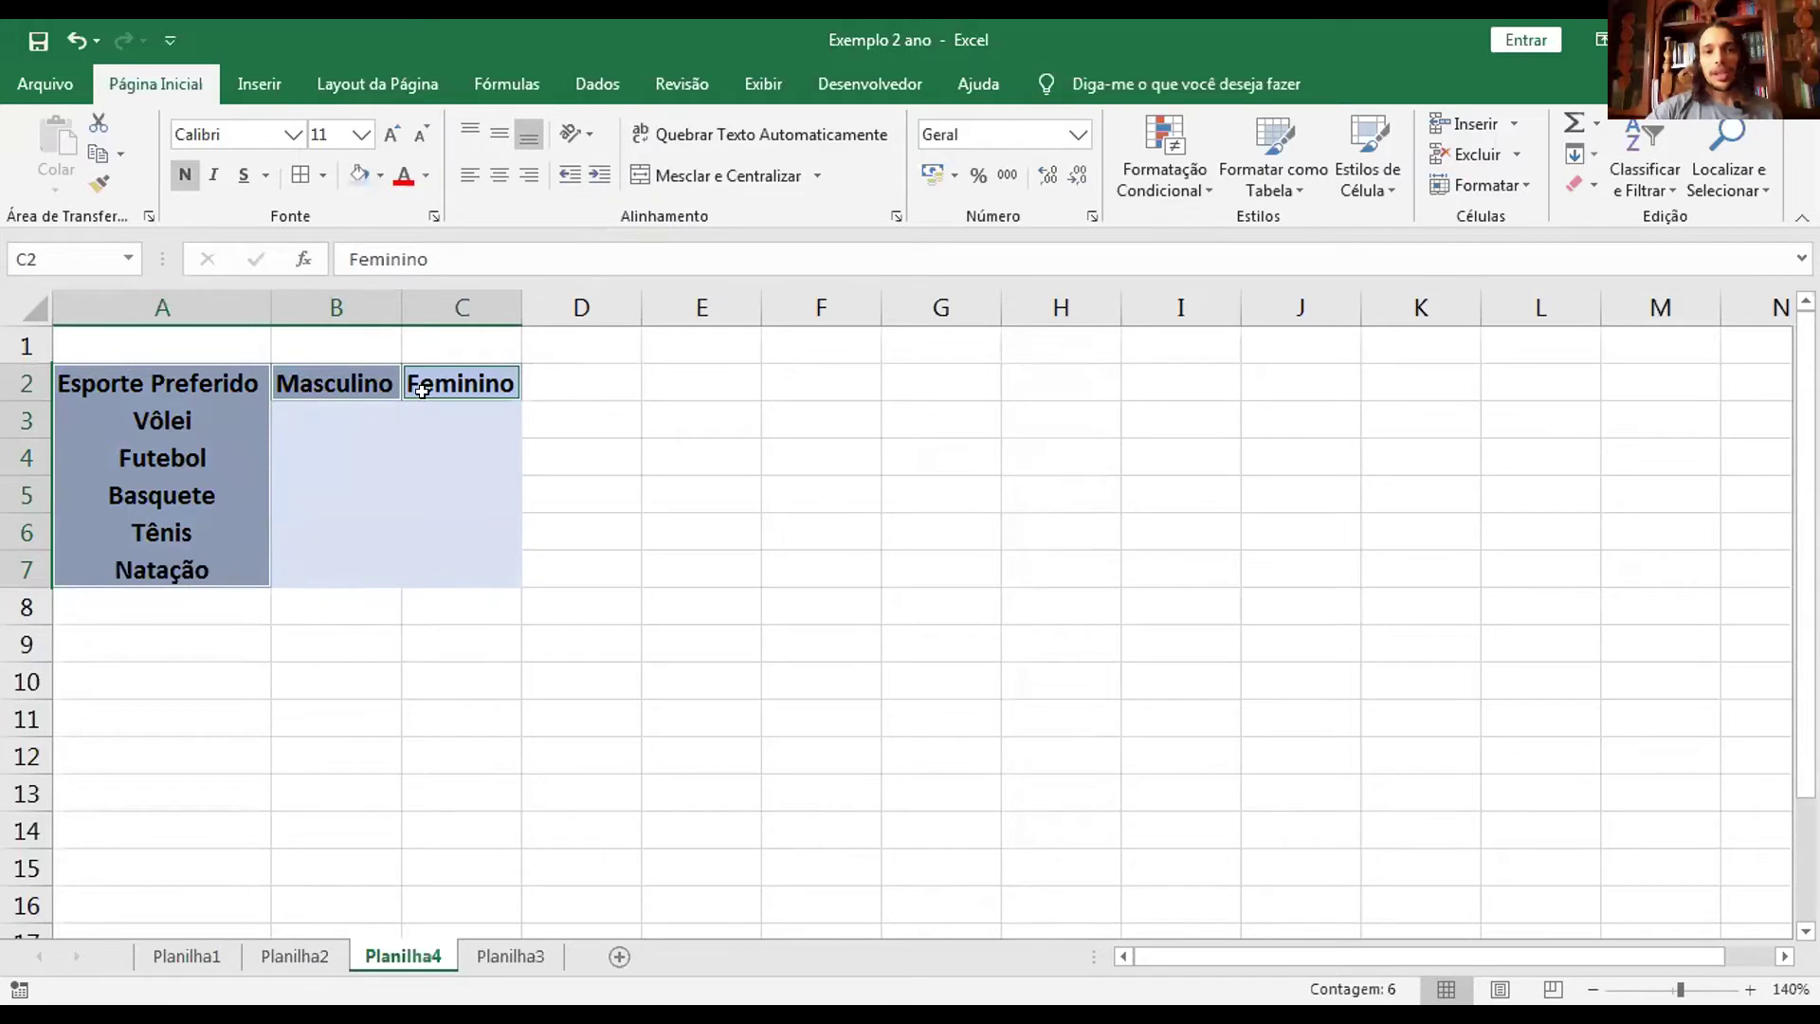
left_click(376, 169)
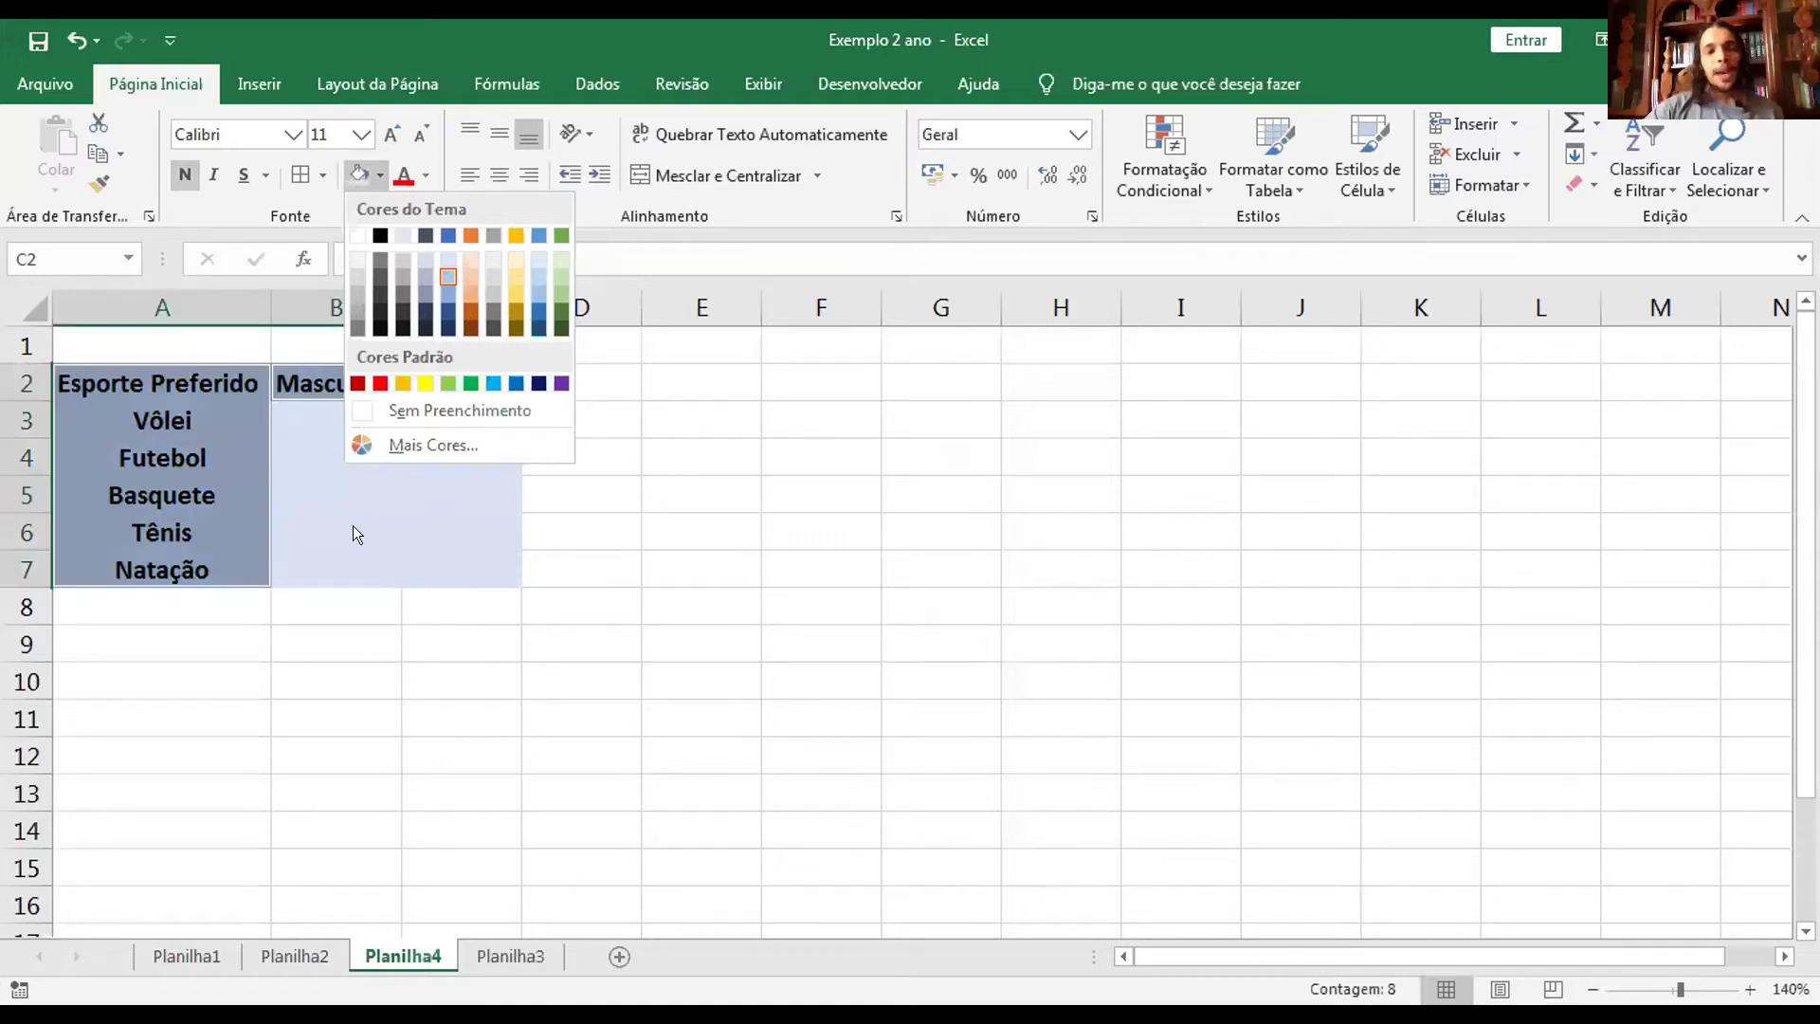
left_click(396, 434)
left_click(390, 451)
left_click_drag(342, 435, 465, 564)
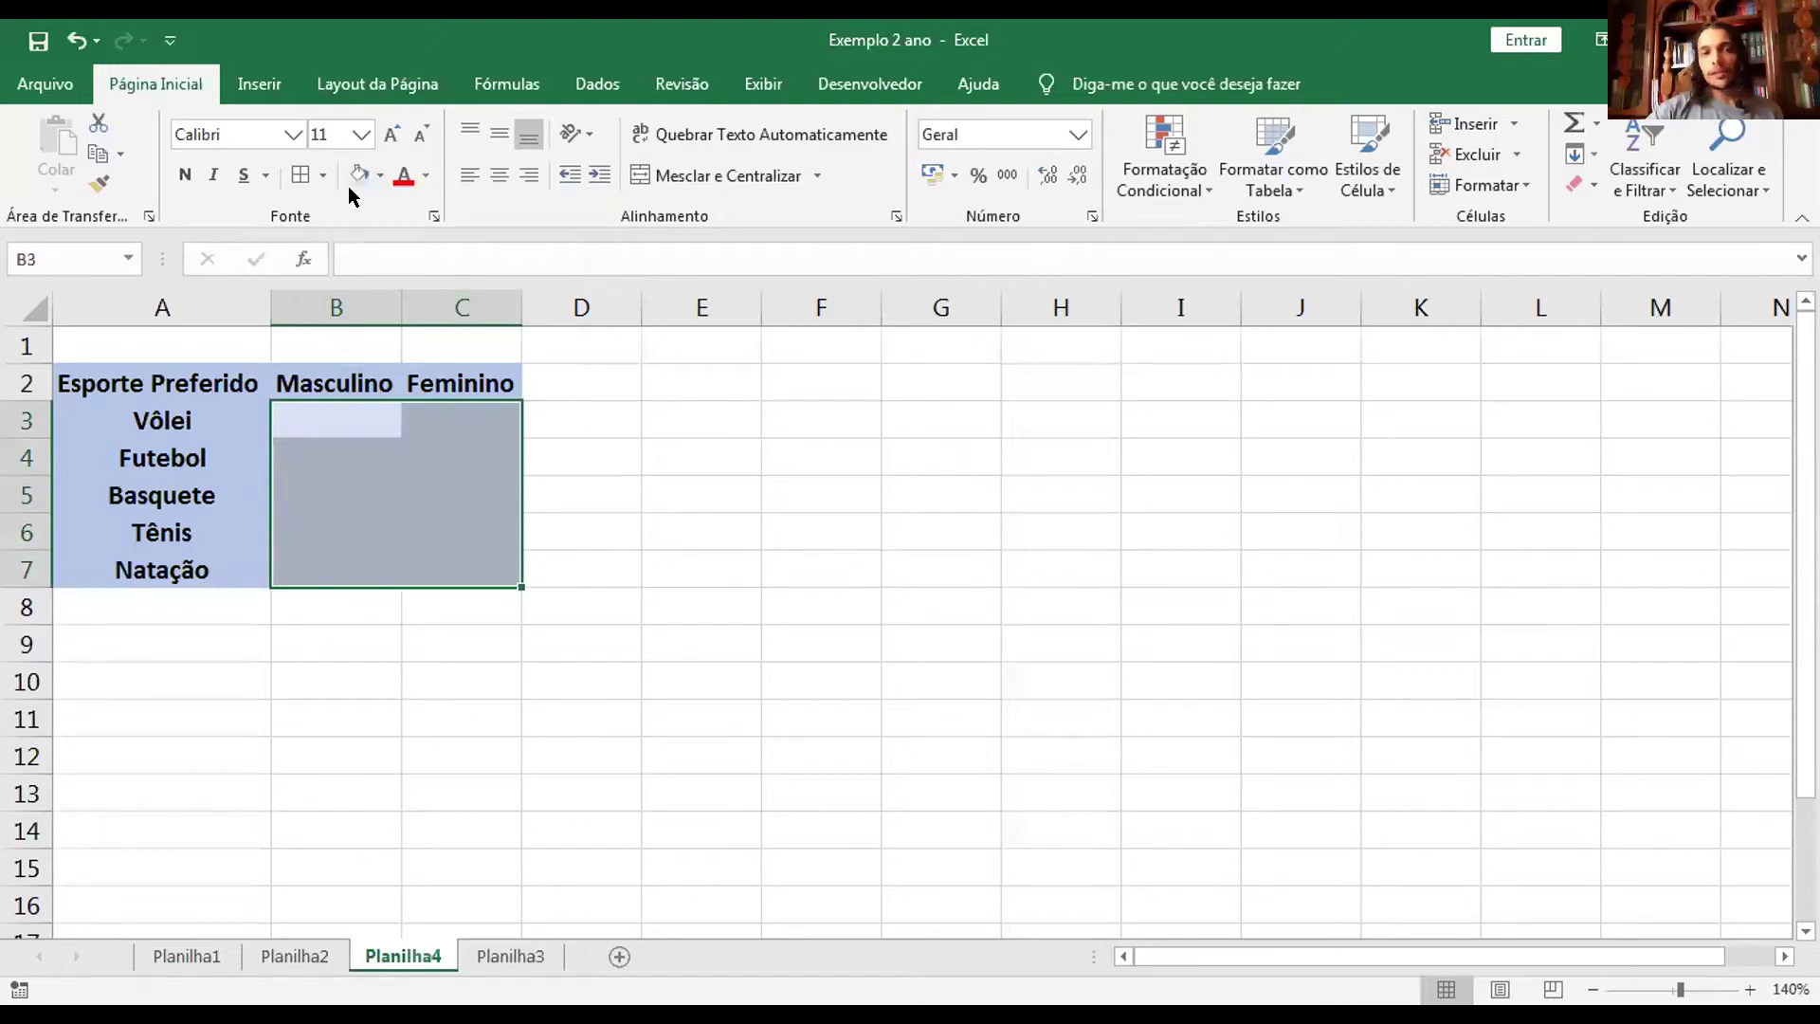
left_click(377, 175)
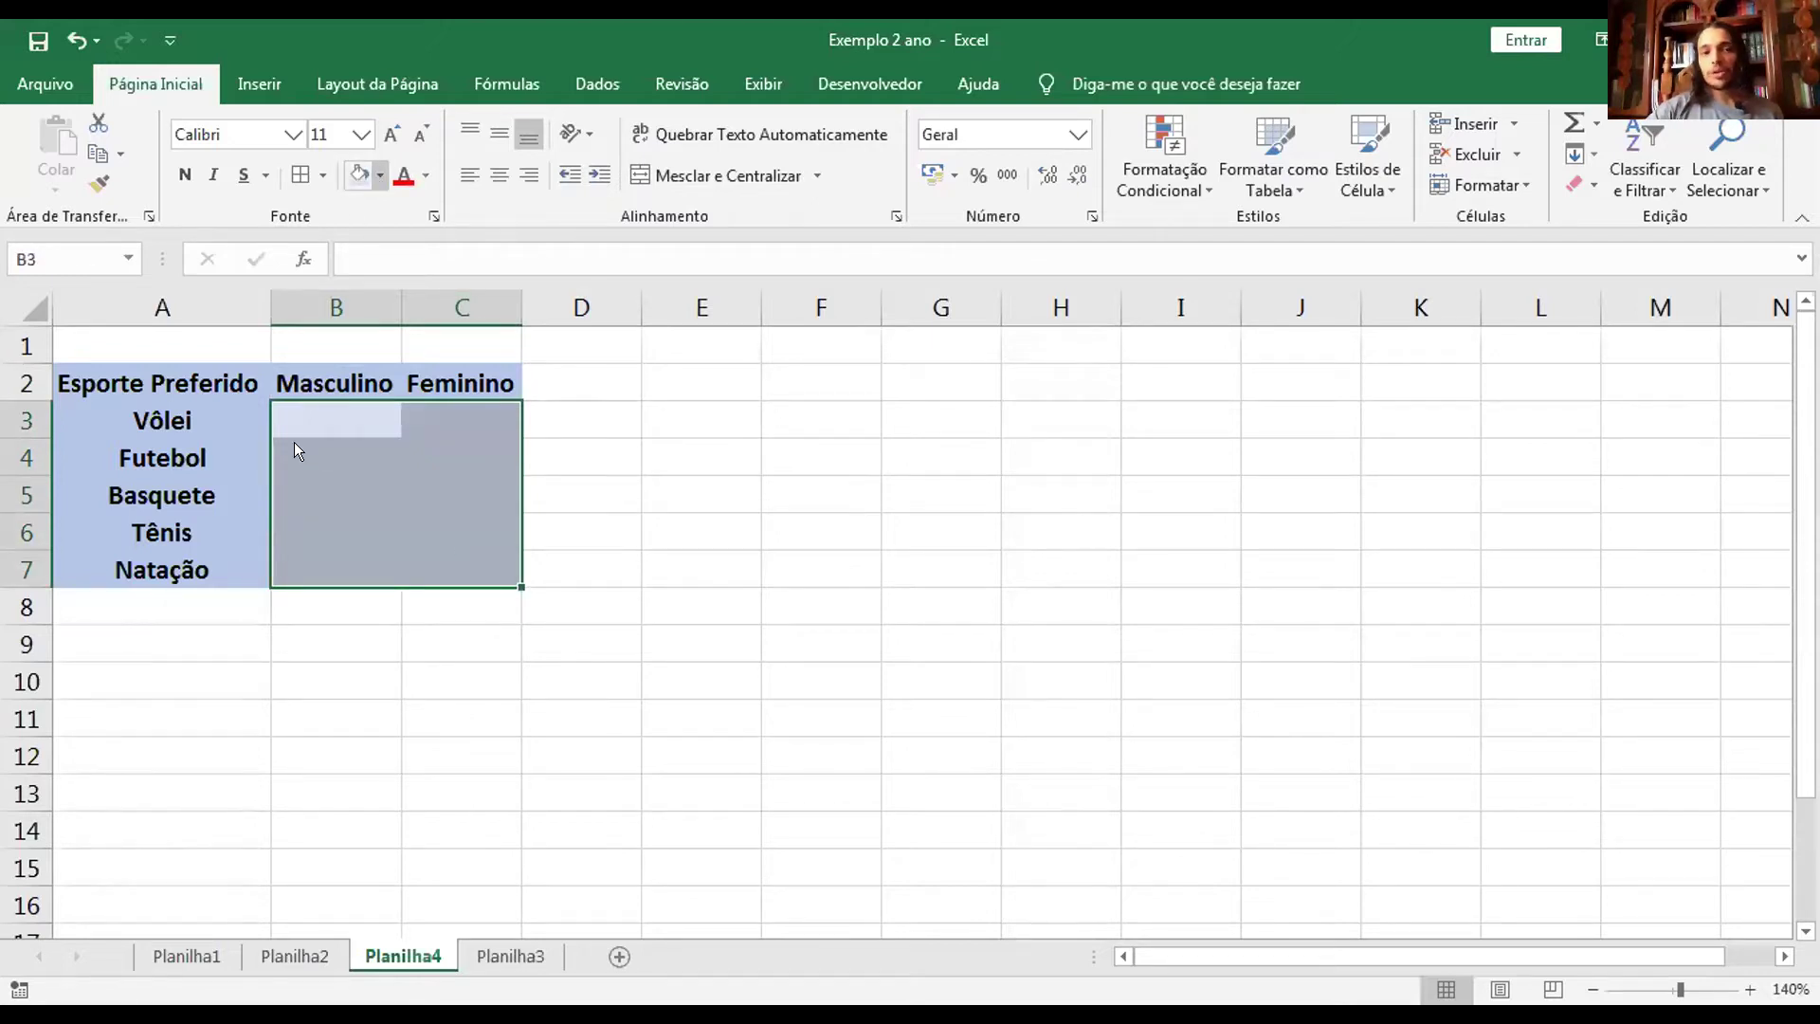
left_click(955, 623)
left_click(534, 523)
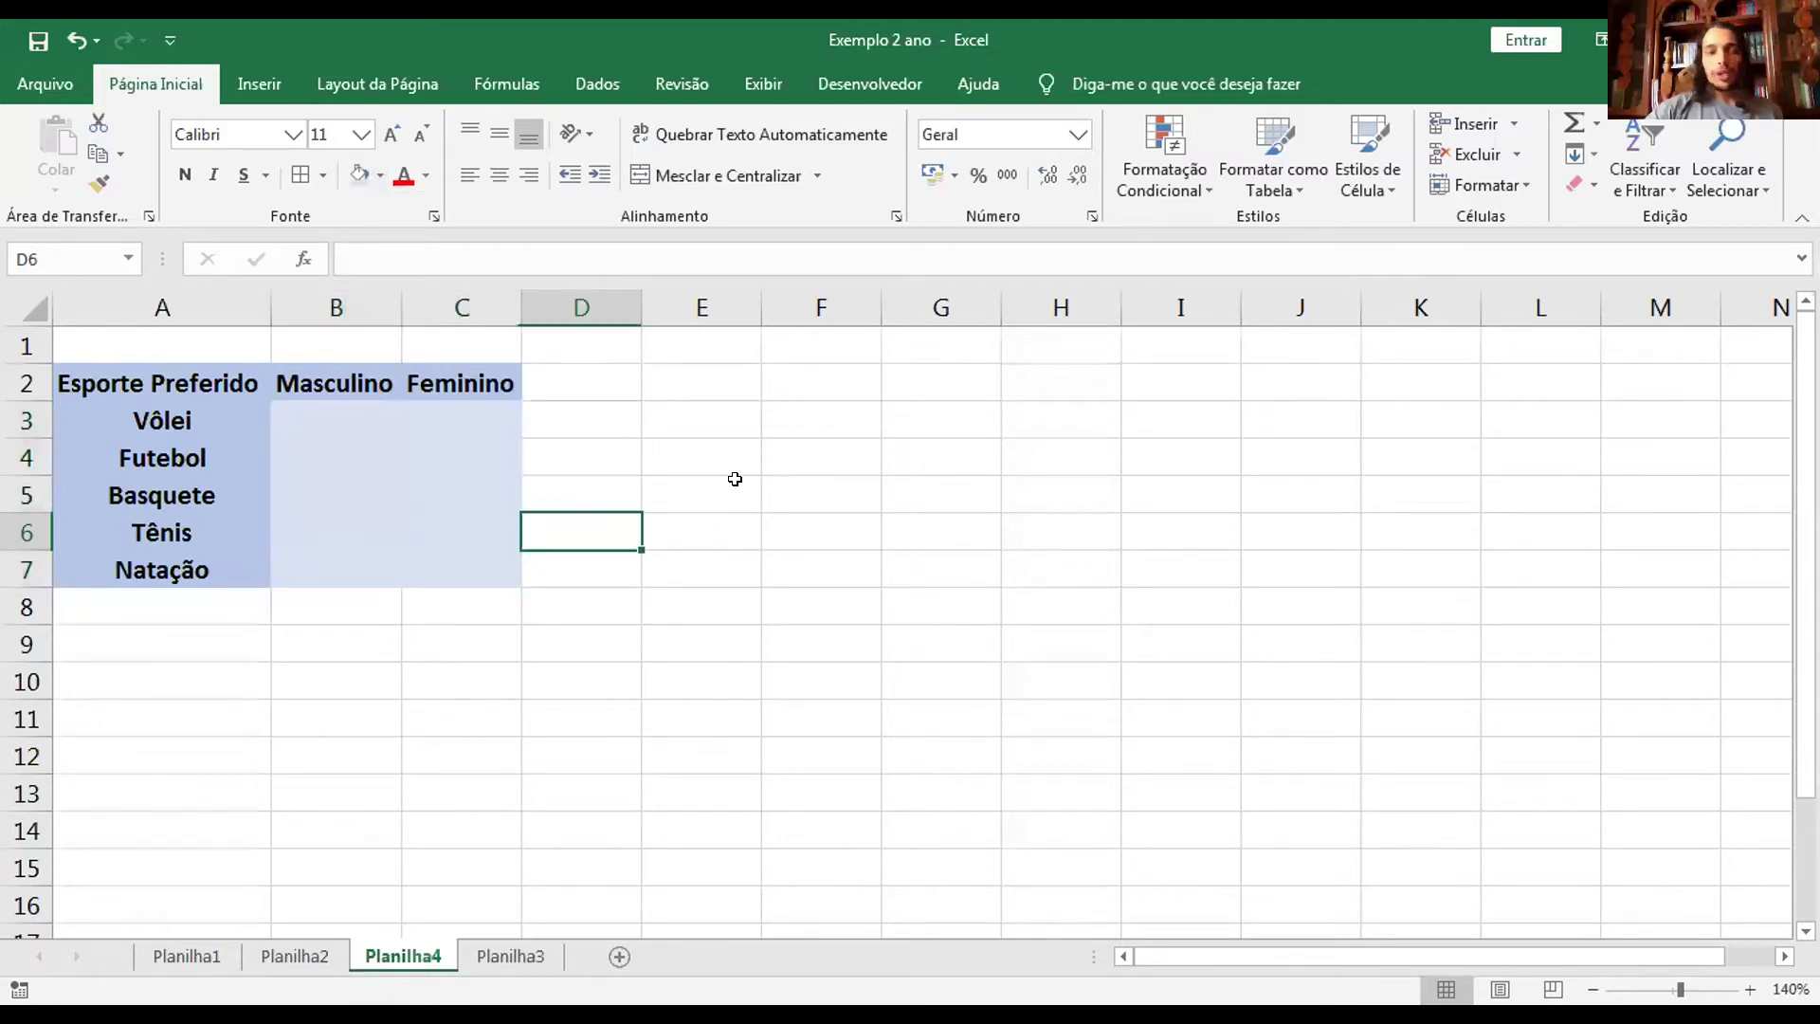
Fill the "Esporte Preferido" heading cell with the theme's darkest blue shade and set its text colour to white.
left_click(63, 389)
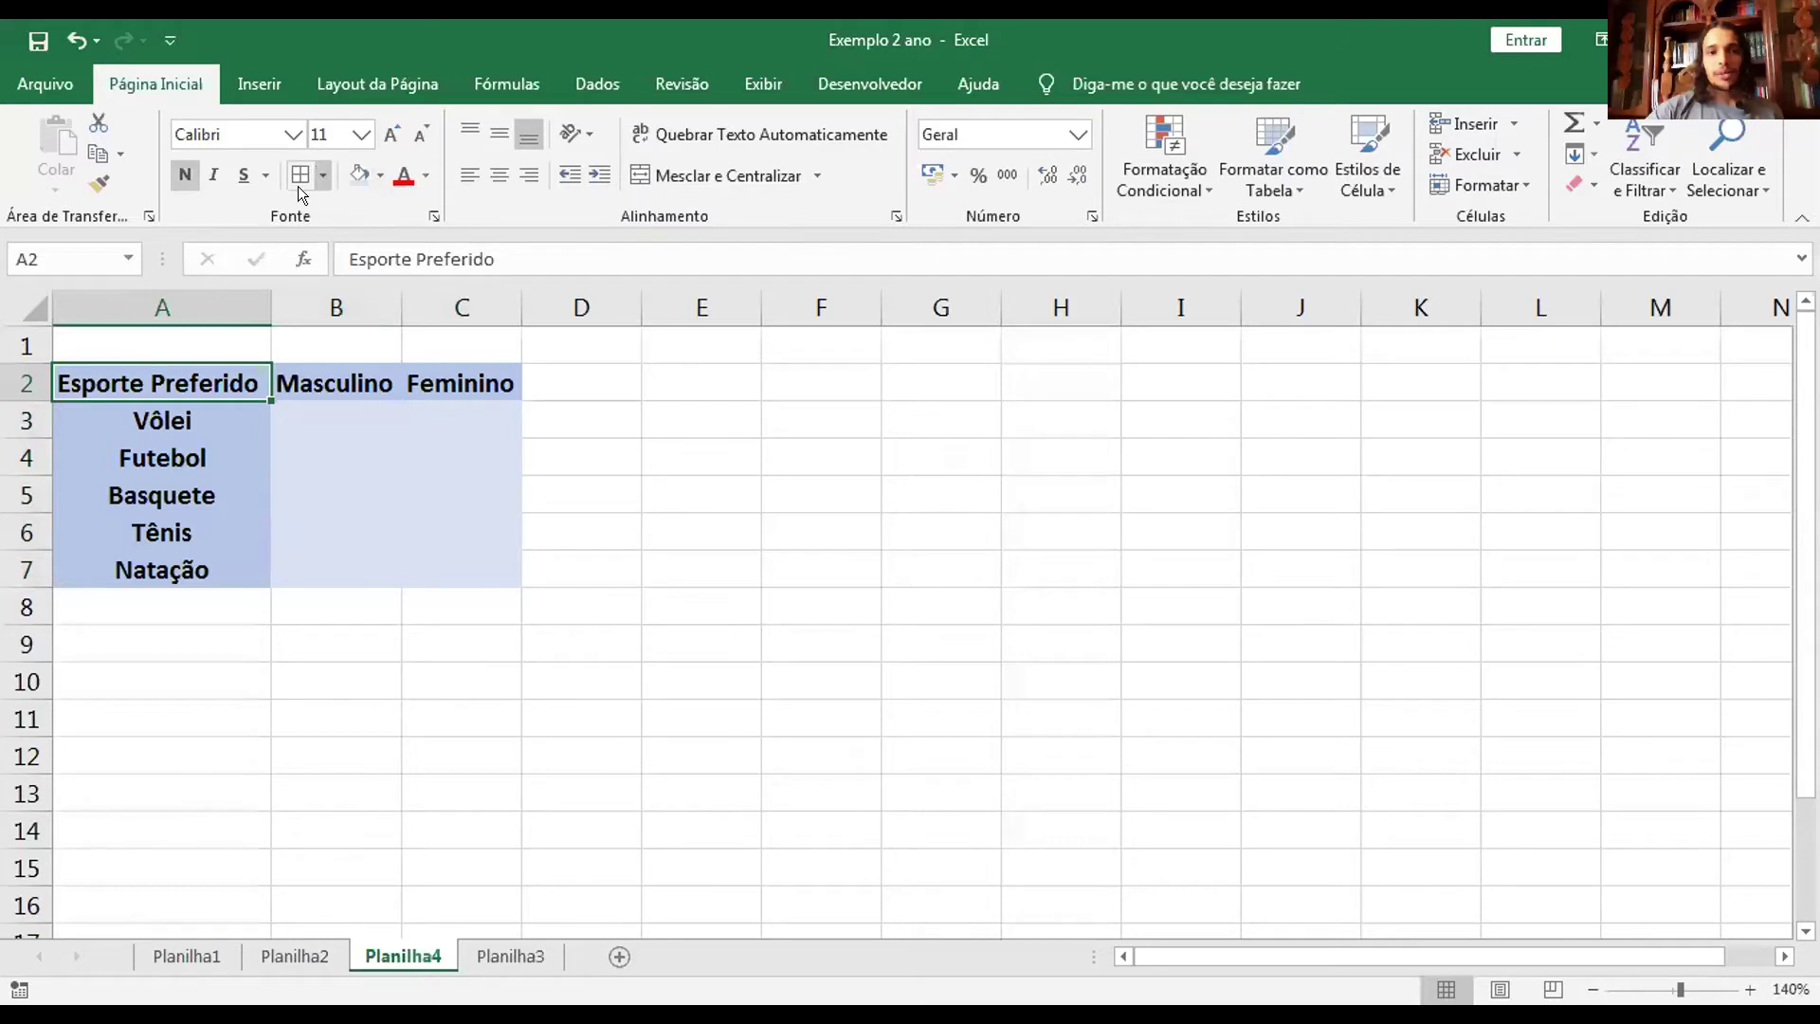
left_click(377, 172)
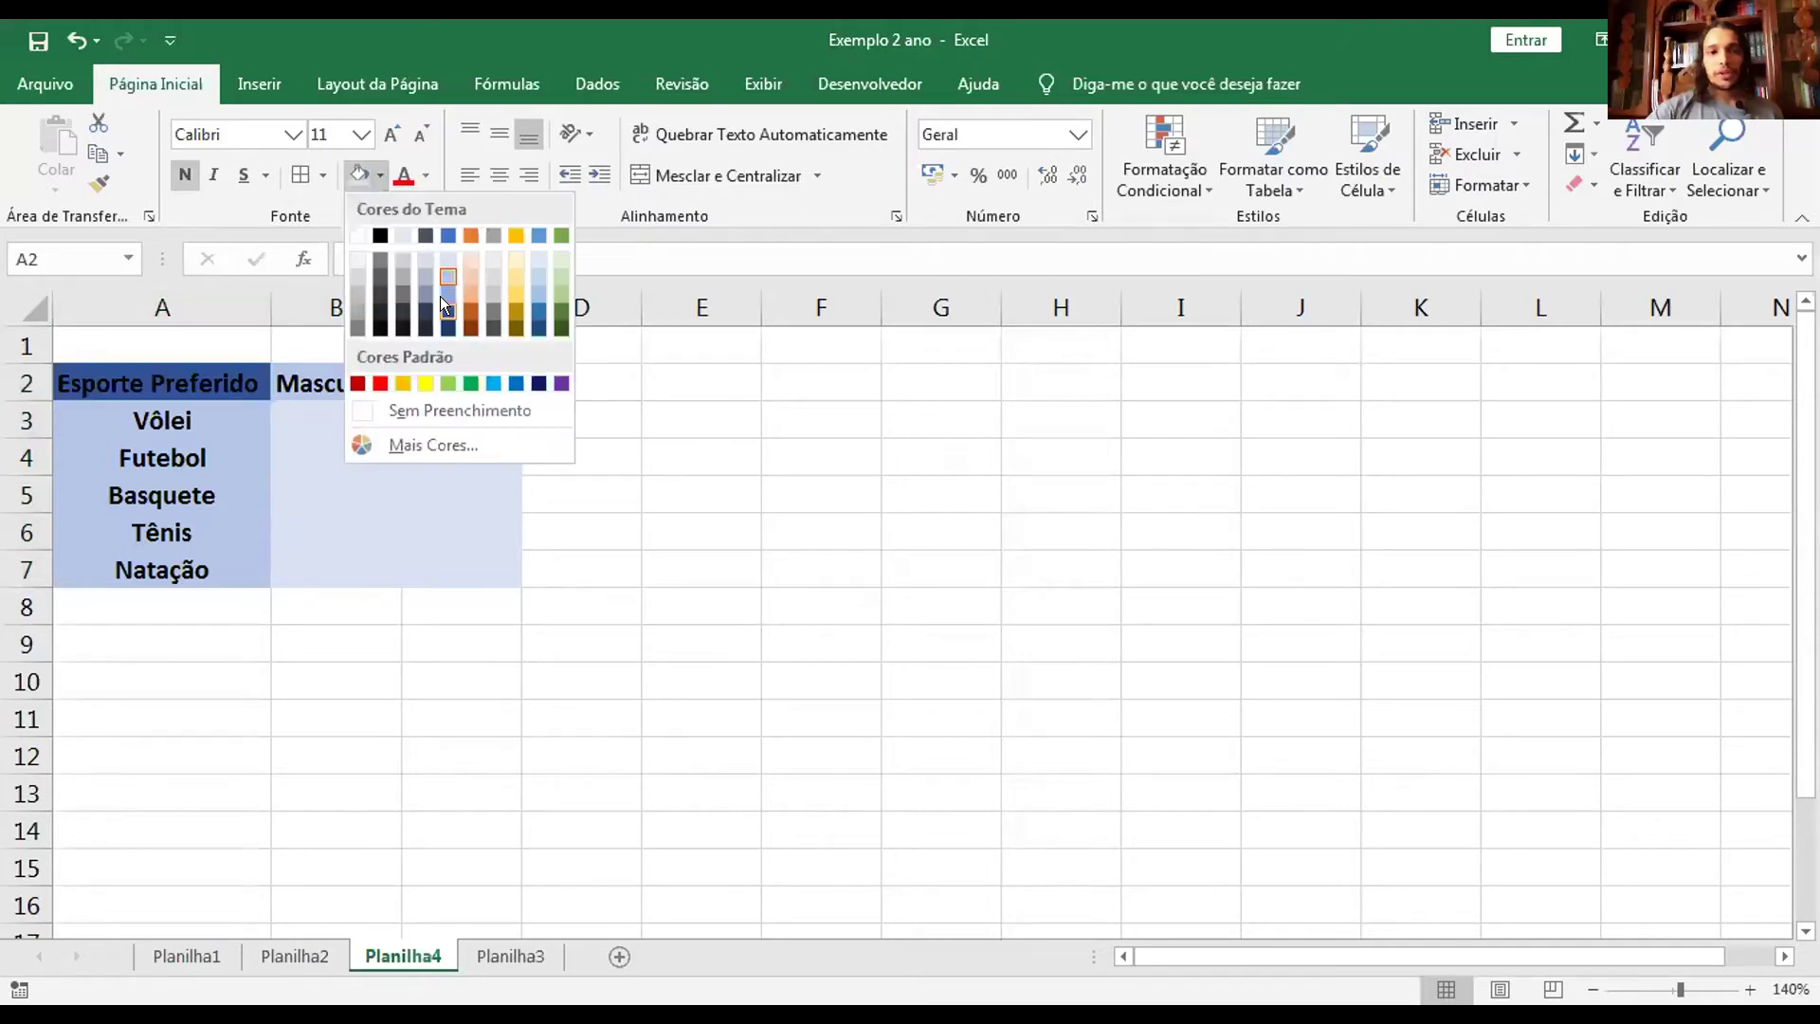
left_click(440, 315)
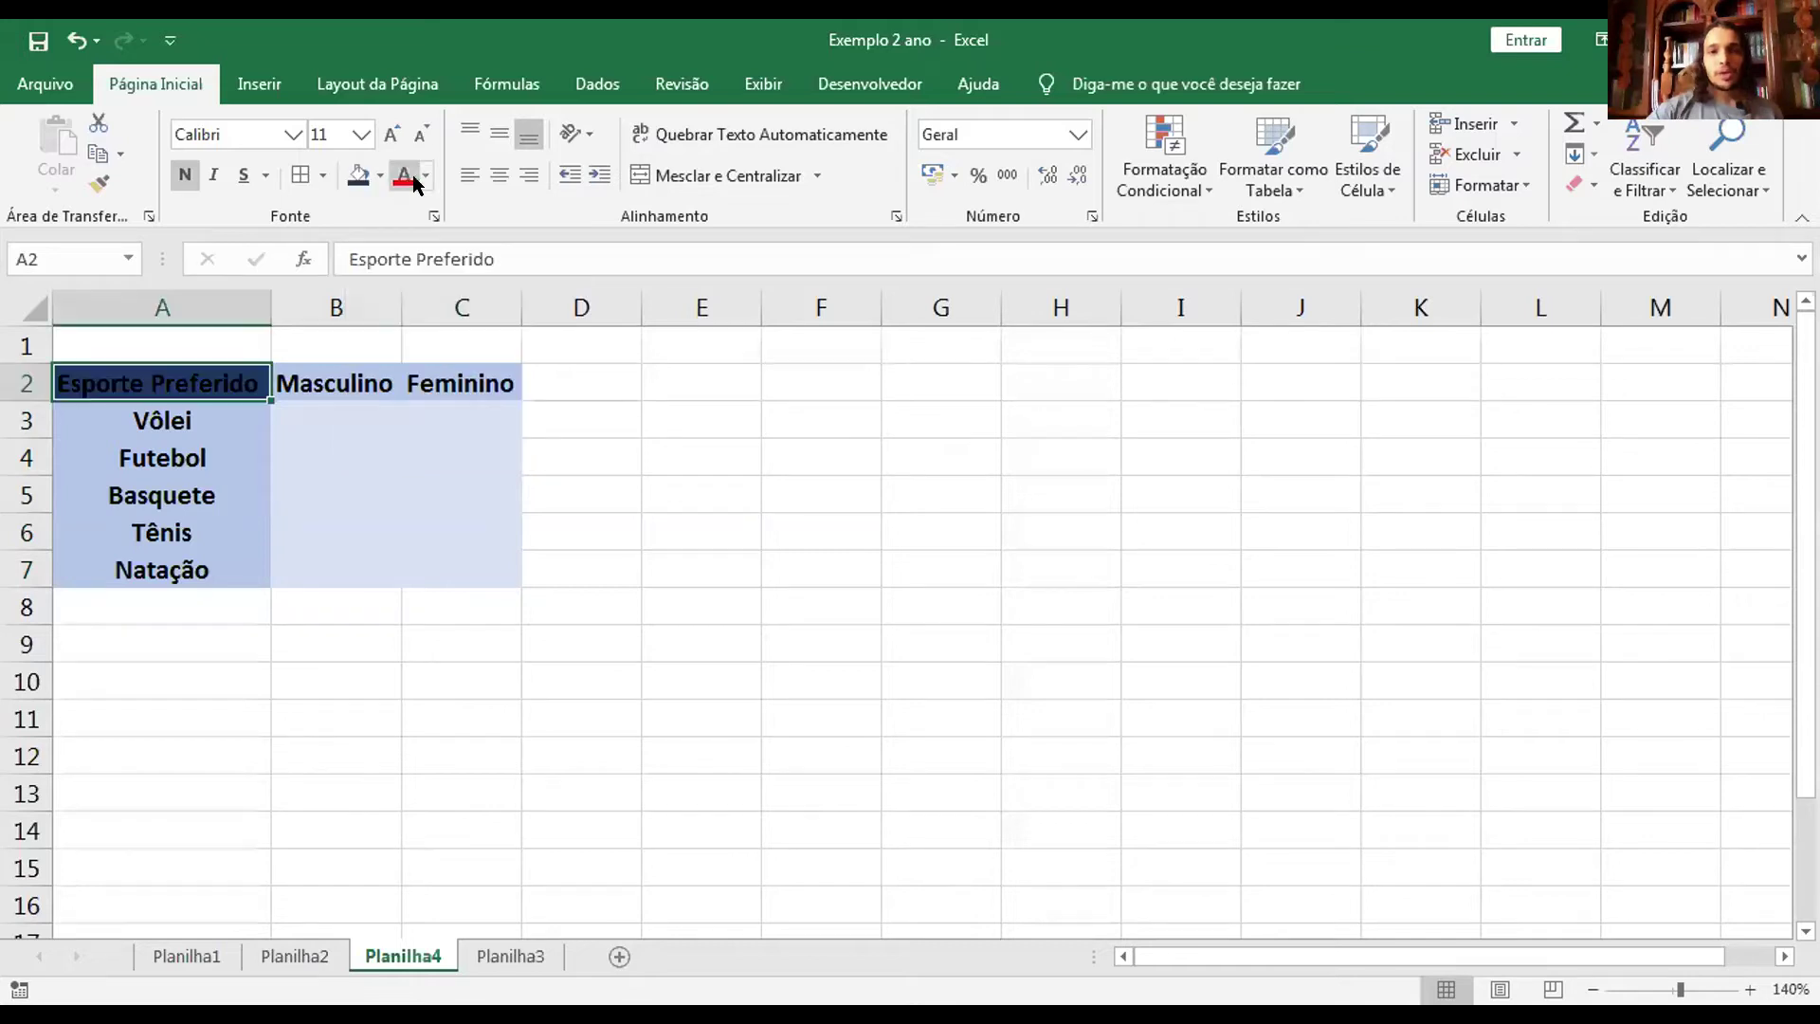
left_click(423, 178)
left_click(406, 263)
left_click(347, 451)
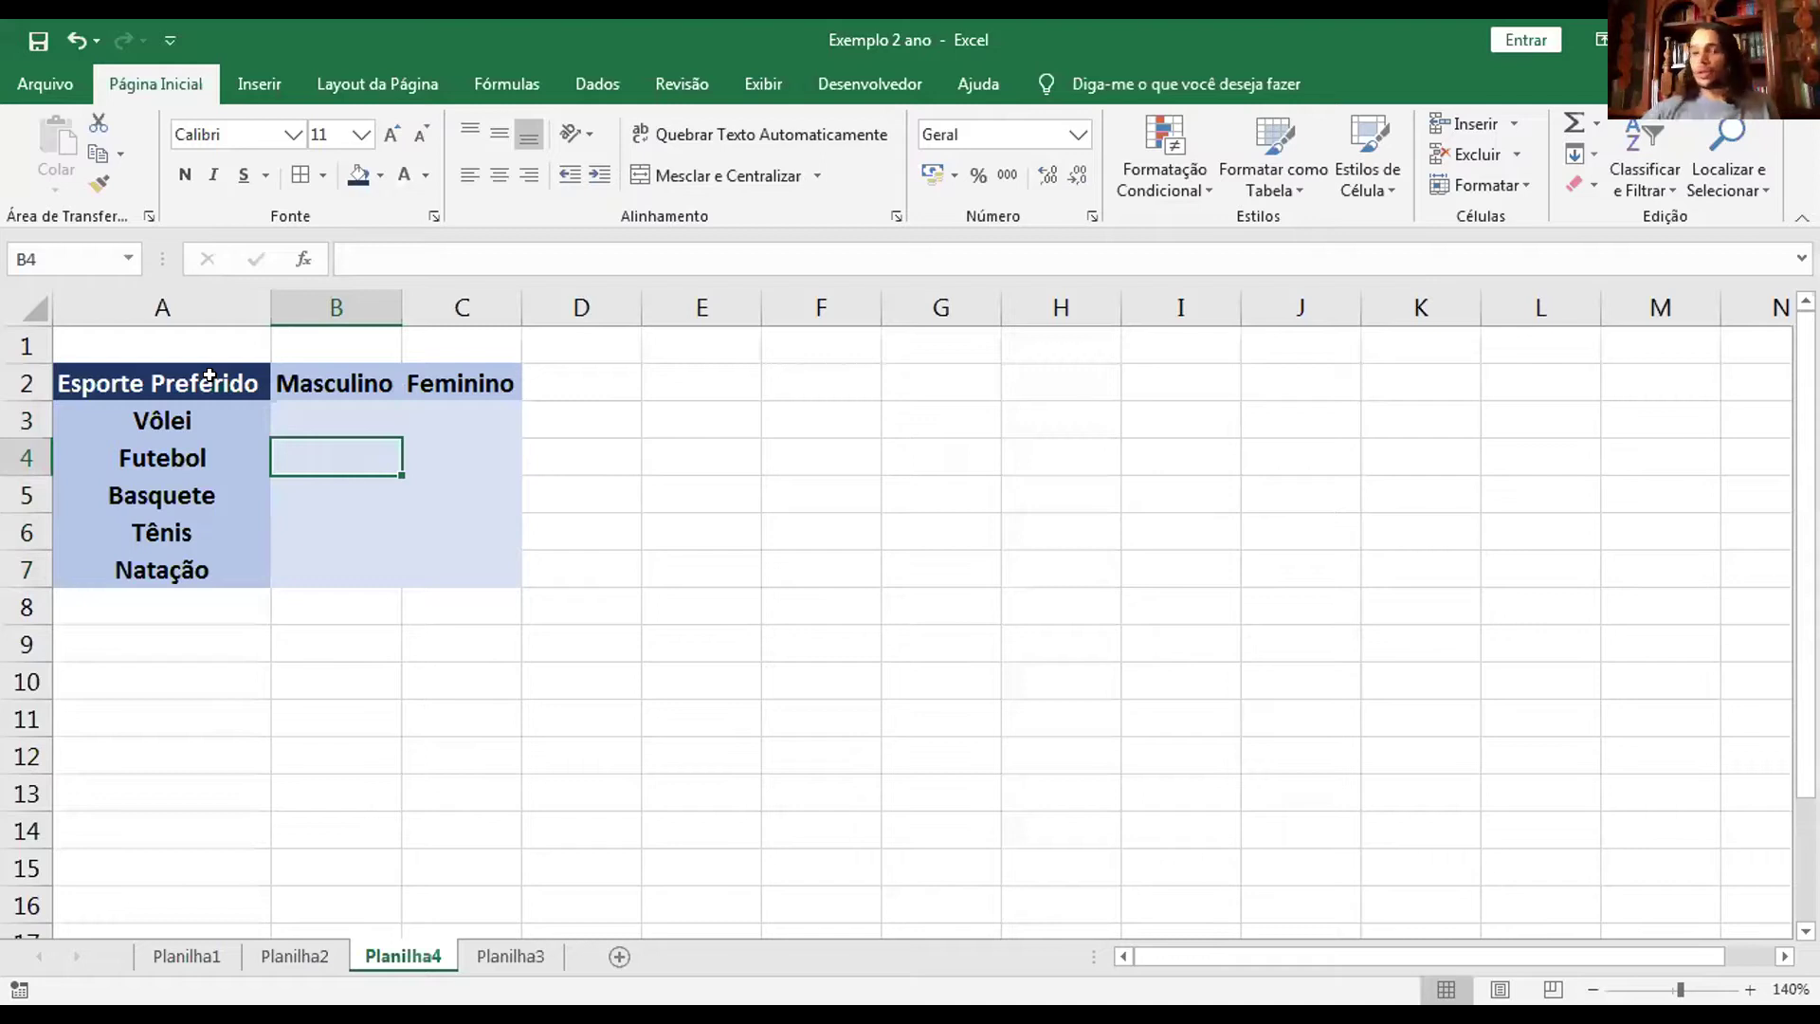
Enter the Masculino values 6, 3, 5, 2 and 3 in B3:B7 and centre the contents of the data cells B3:C7.
left_click(319, 418)
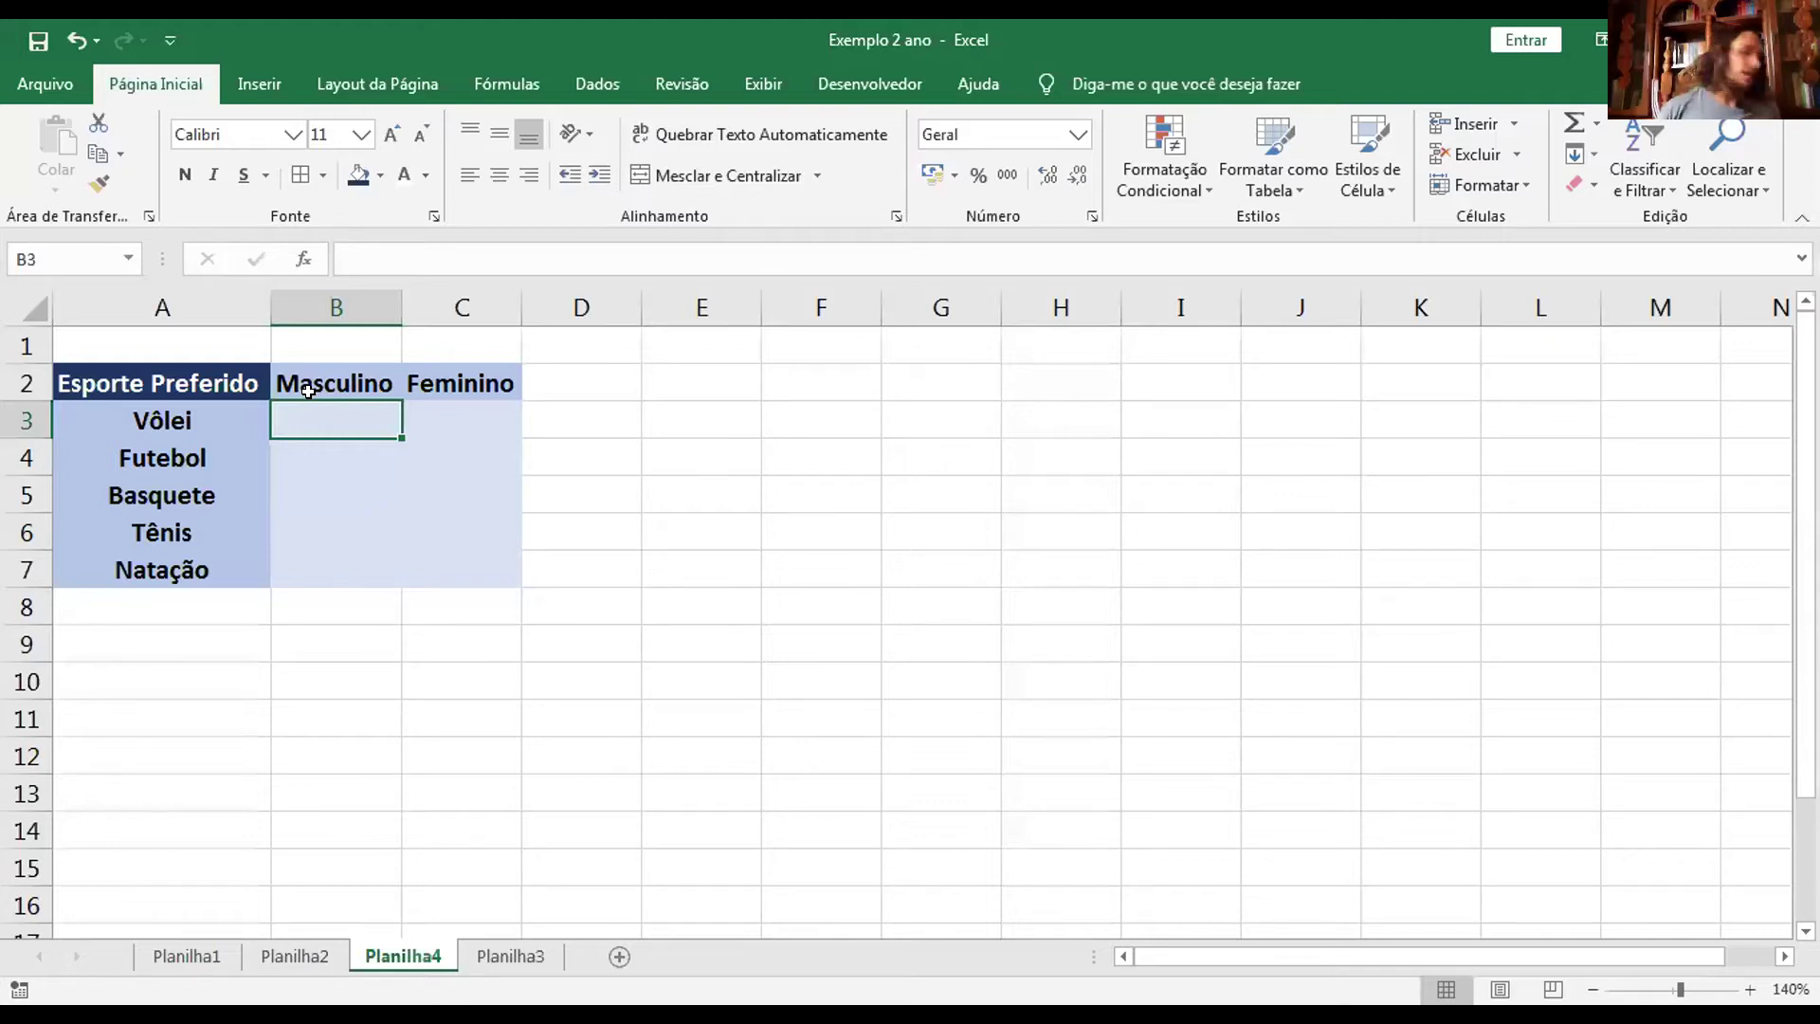
type("6")
key("Return")
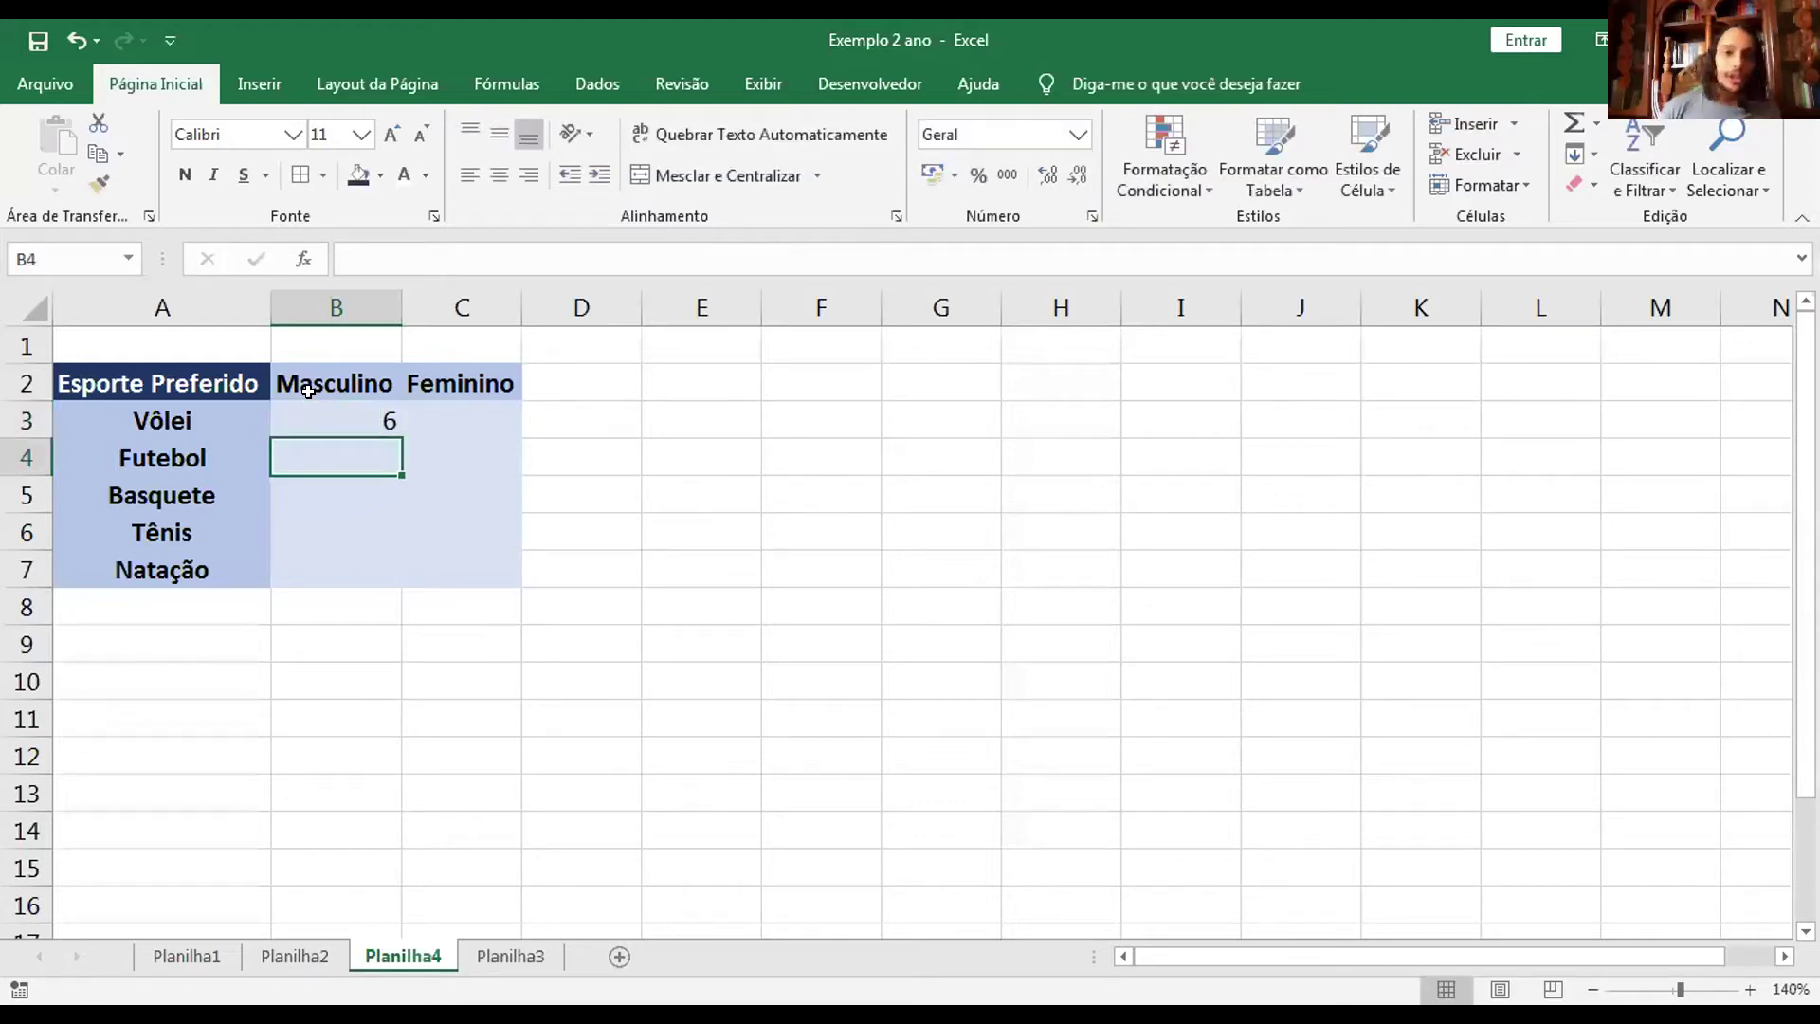
type("3")
type("5")
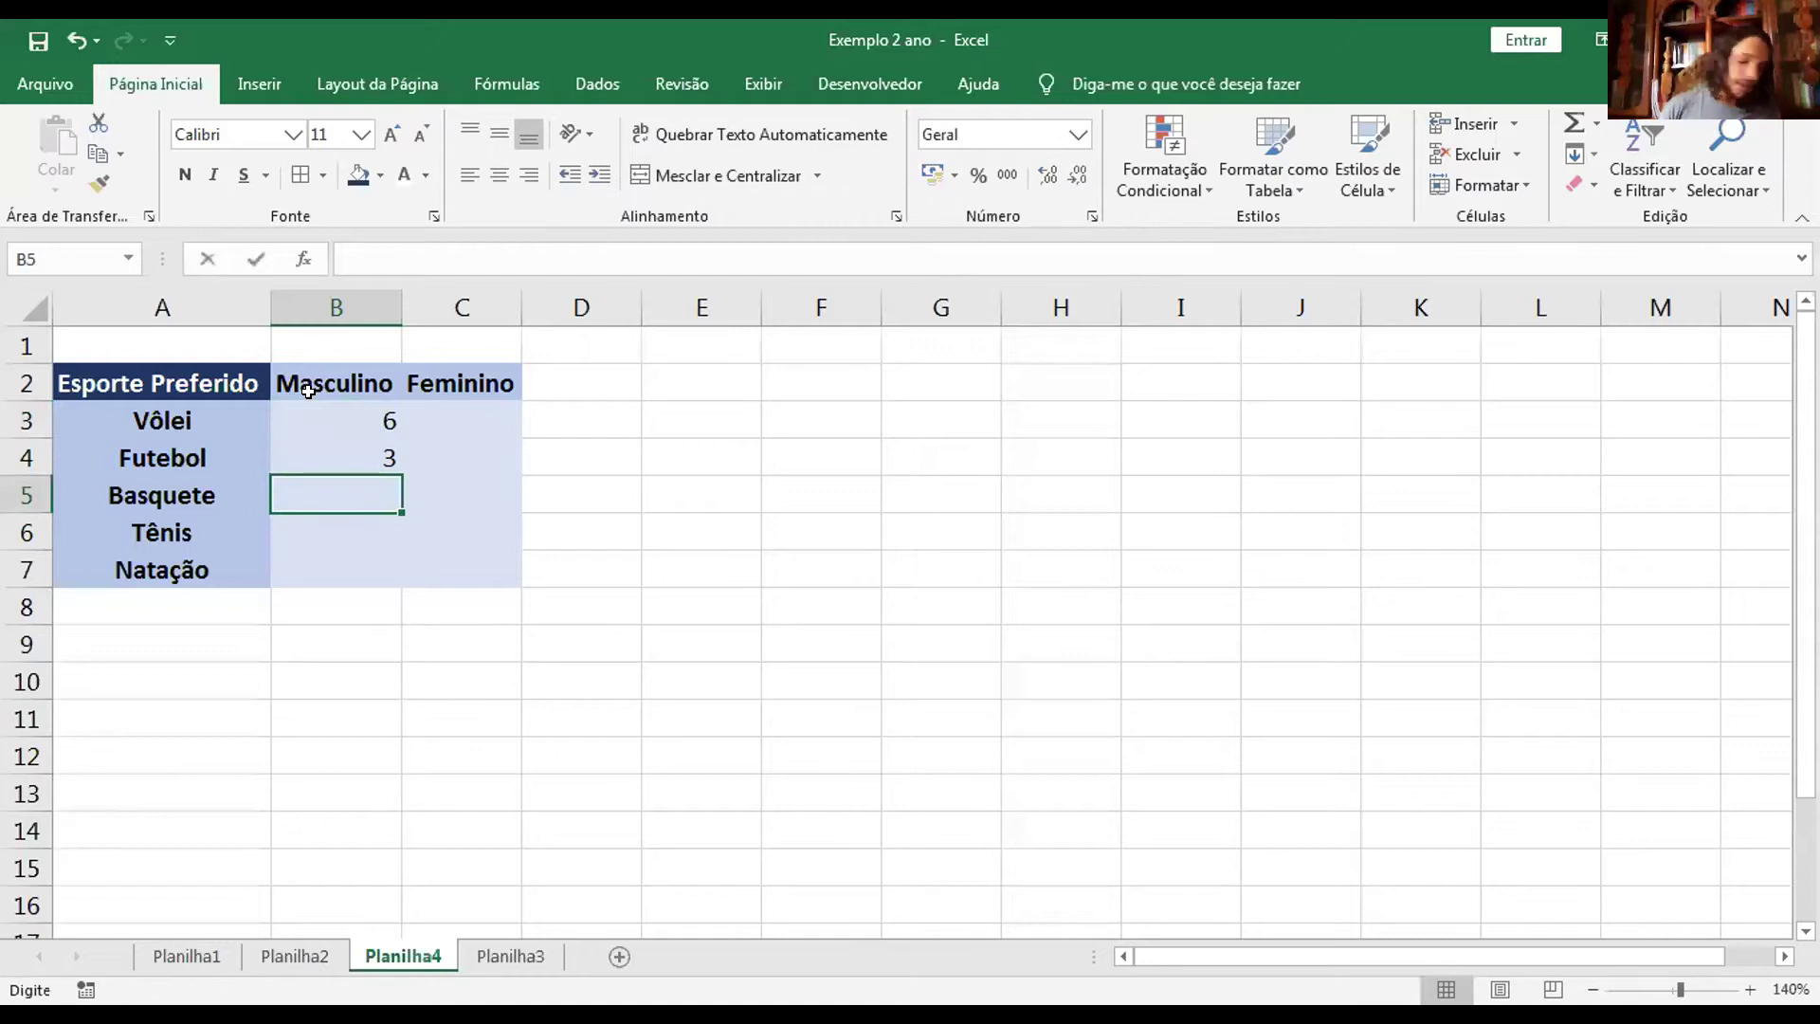
key("Return")
type("2")
key("Return")
type("3")
key("Return")
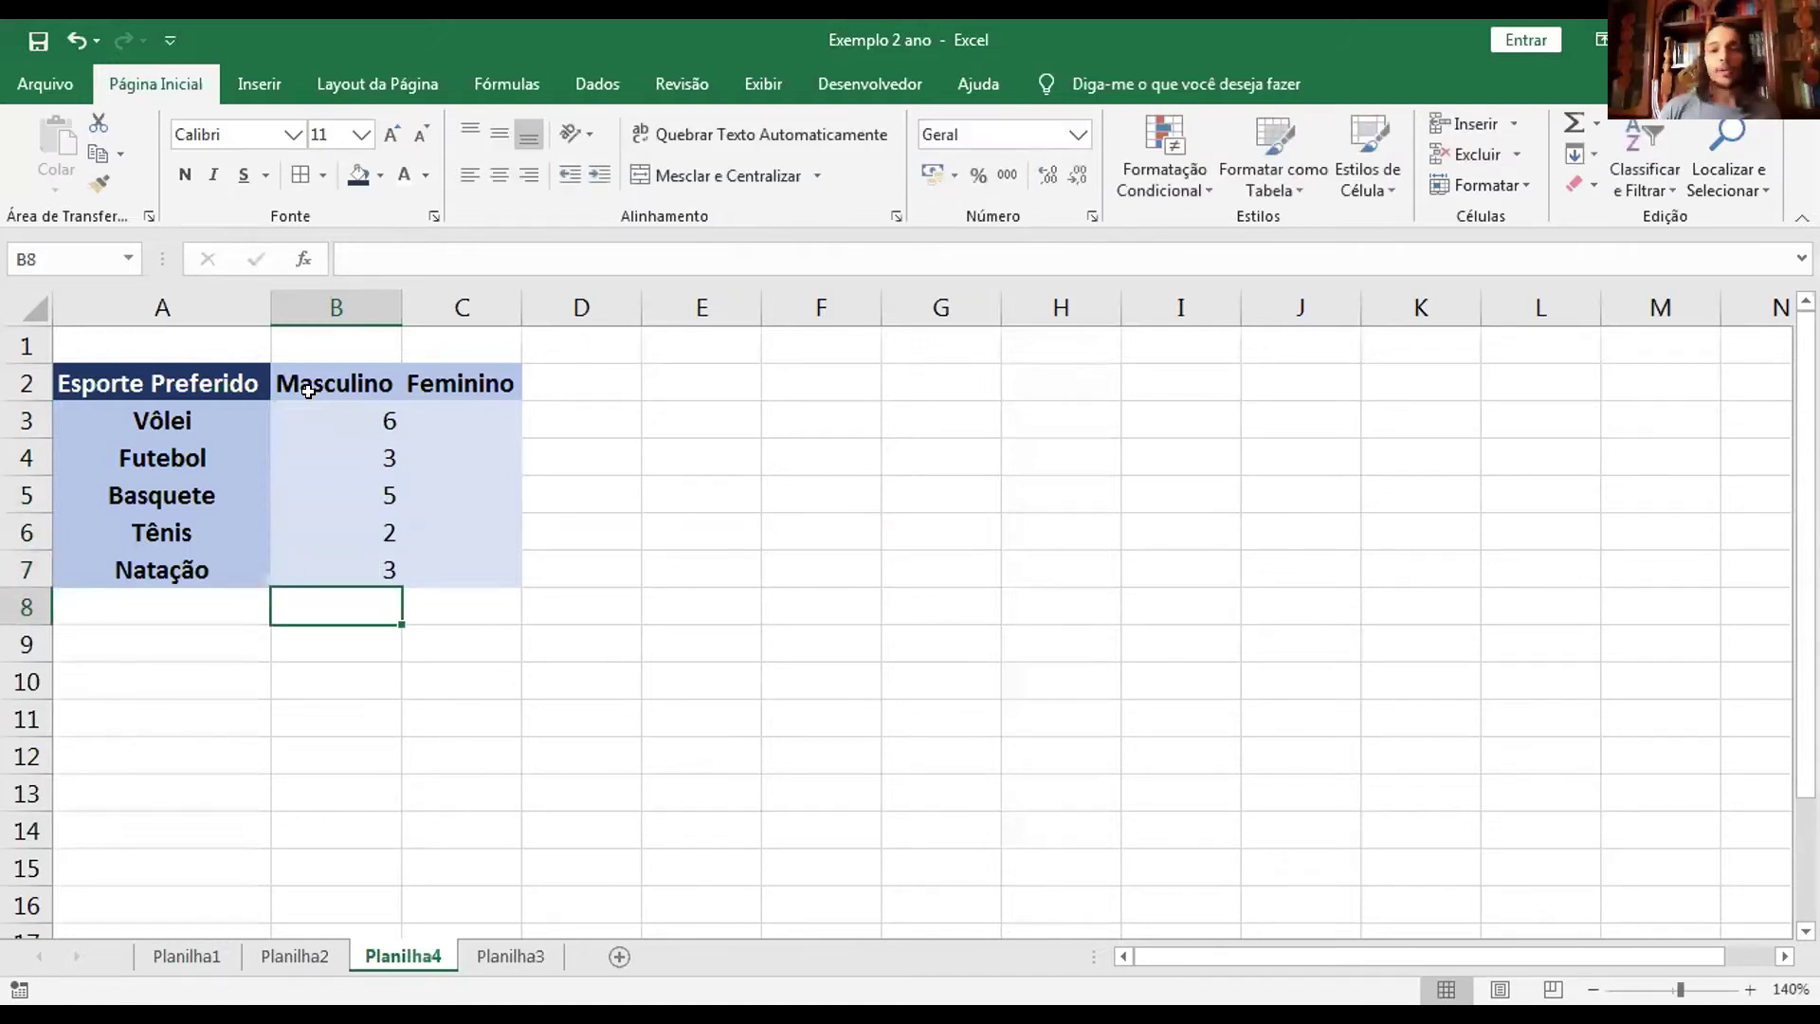
left_click_drag(349, 410, 455, 564)
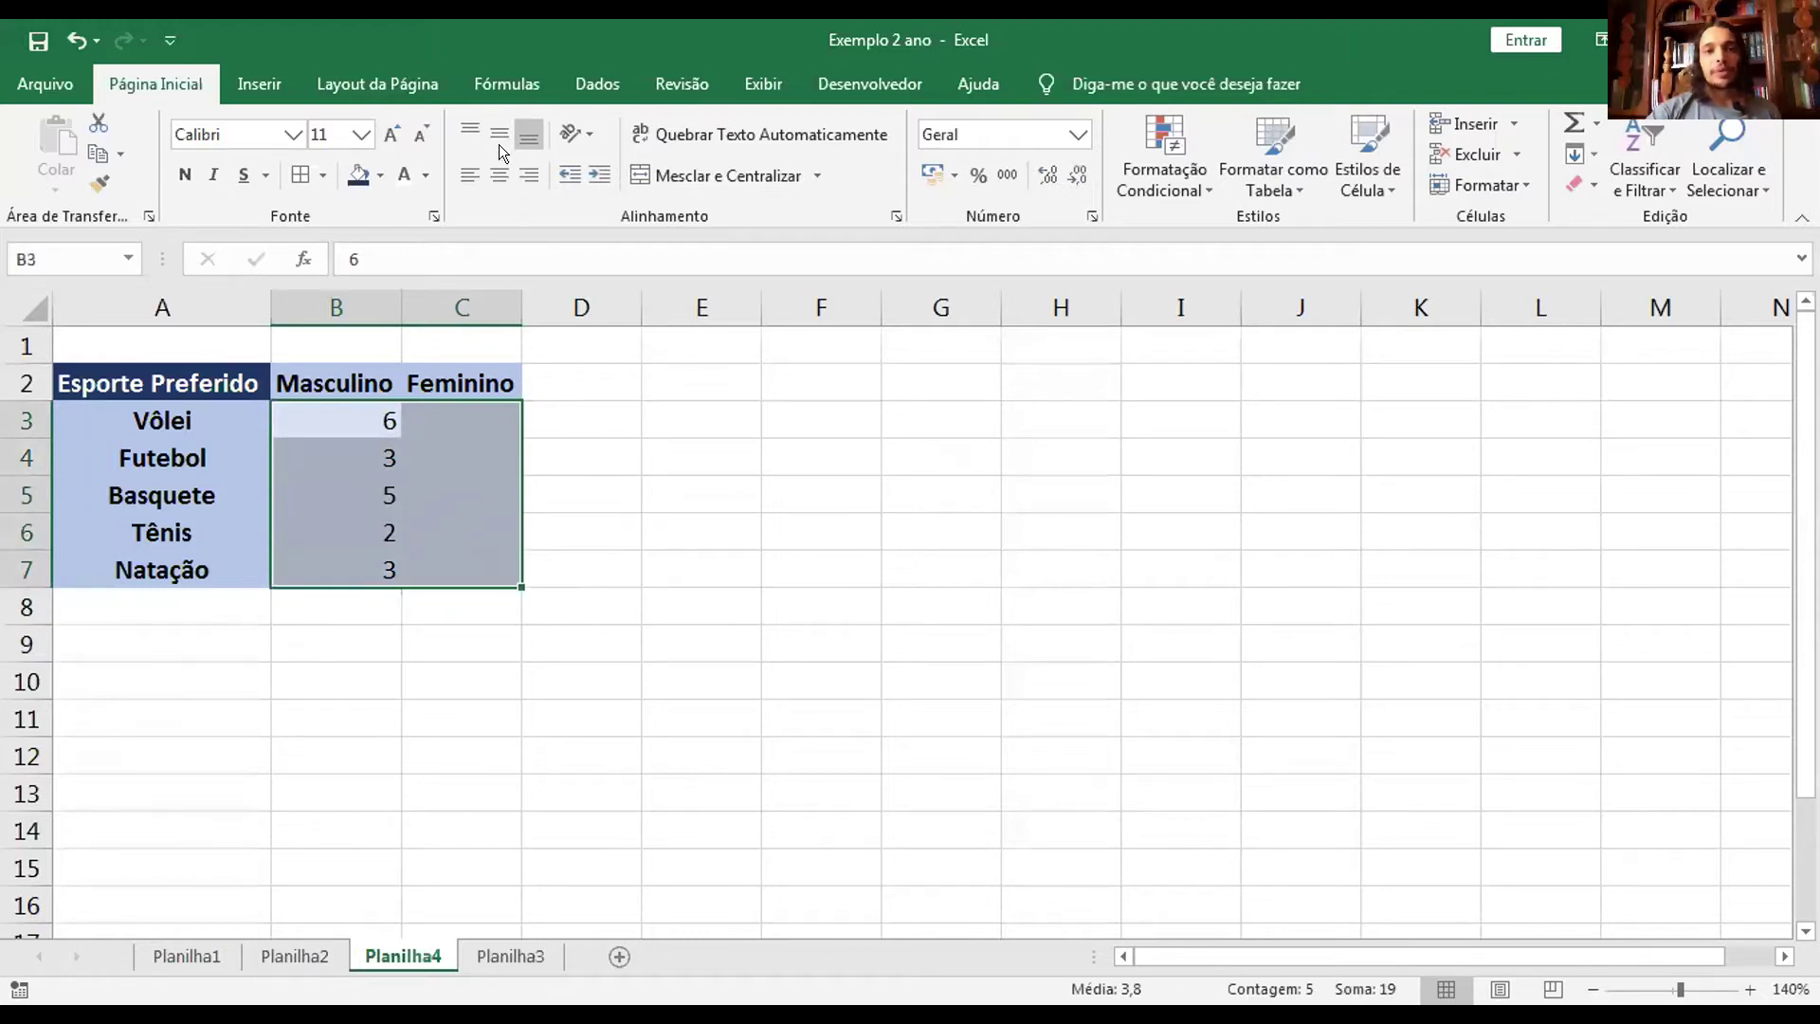
left_click(497, 176)
Enter the Feminino values 2, 0, 1, 1 and 2 in C3:C7.
left_click(469, 415)
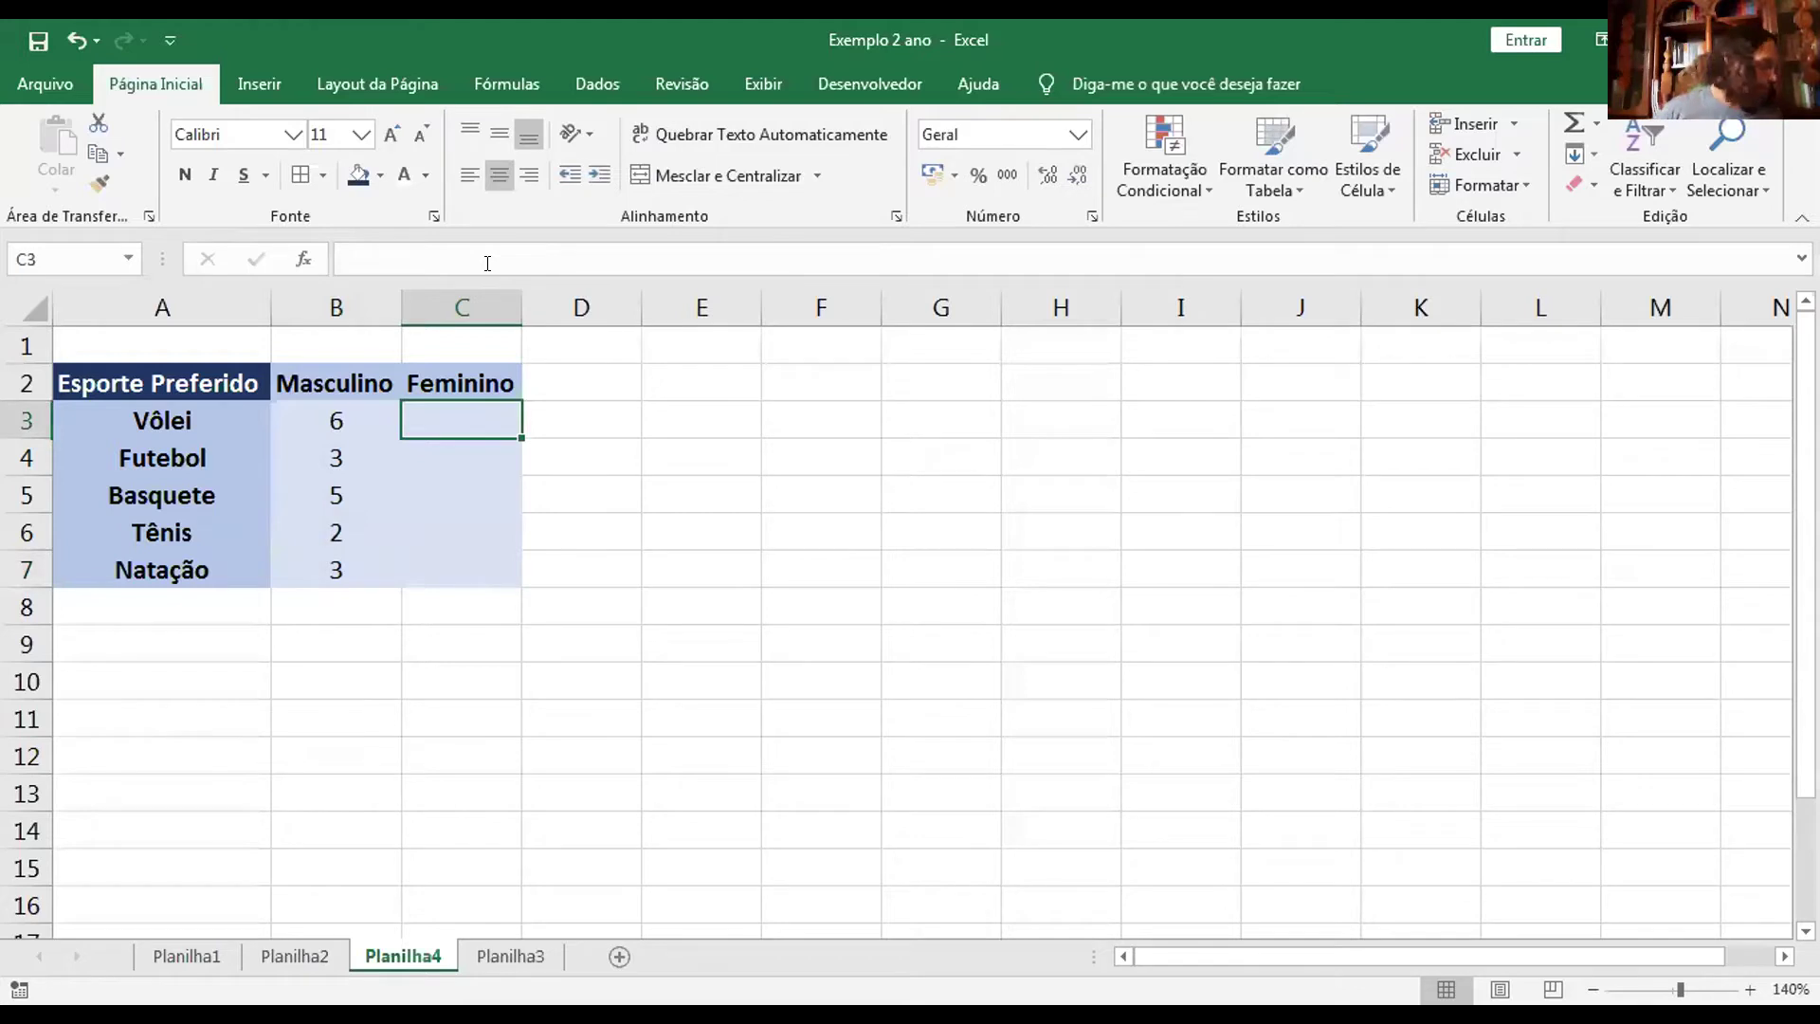
type("2")
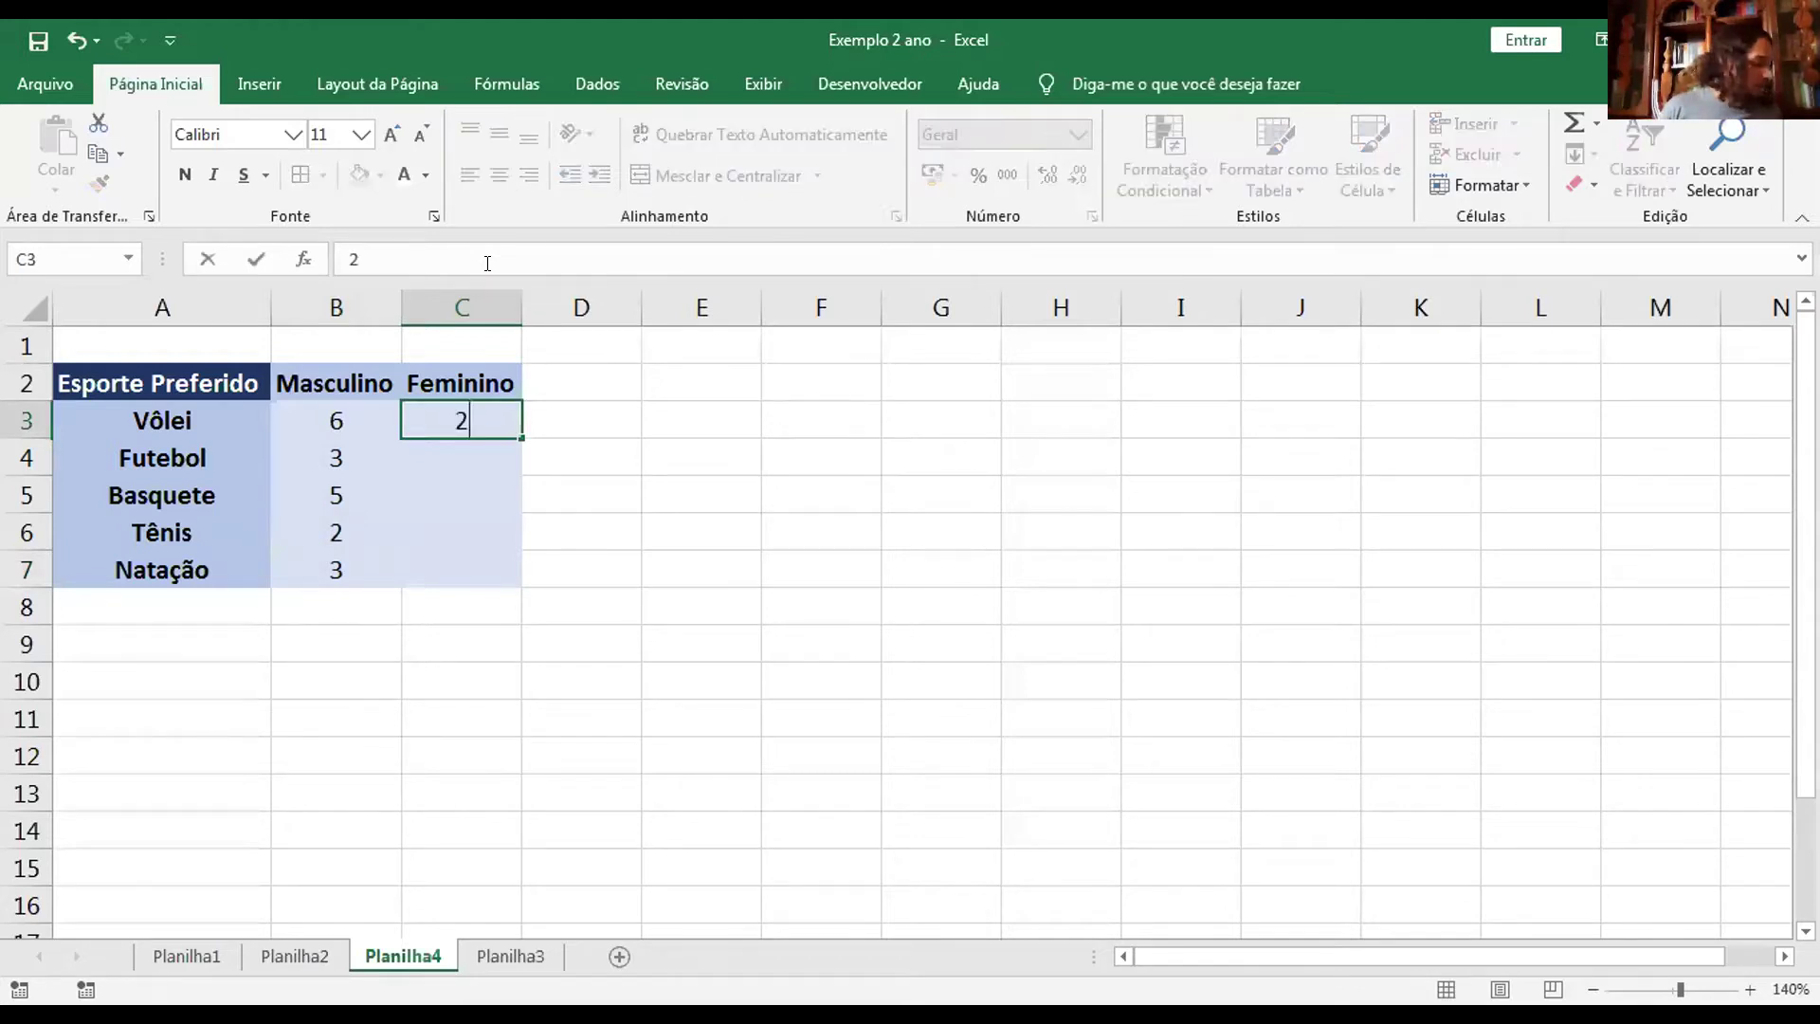
key("Return")
type("0")
key("Return")
type("1")
key("Return")
type("1")
key("Return")
type("2")
key("Return")
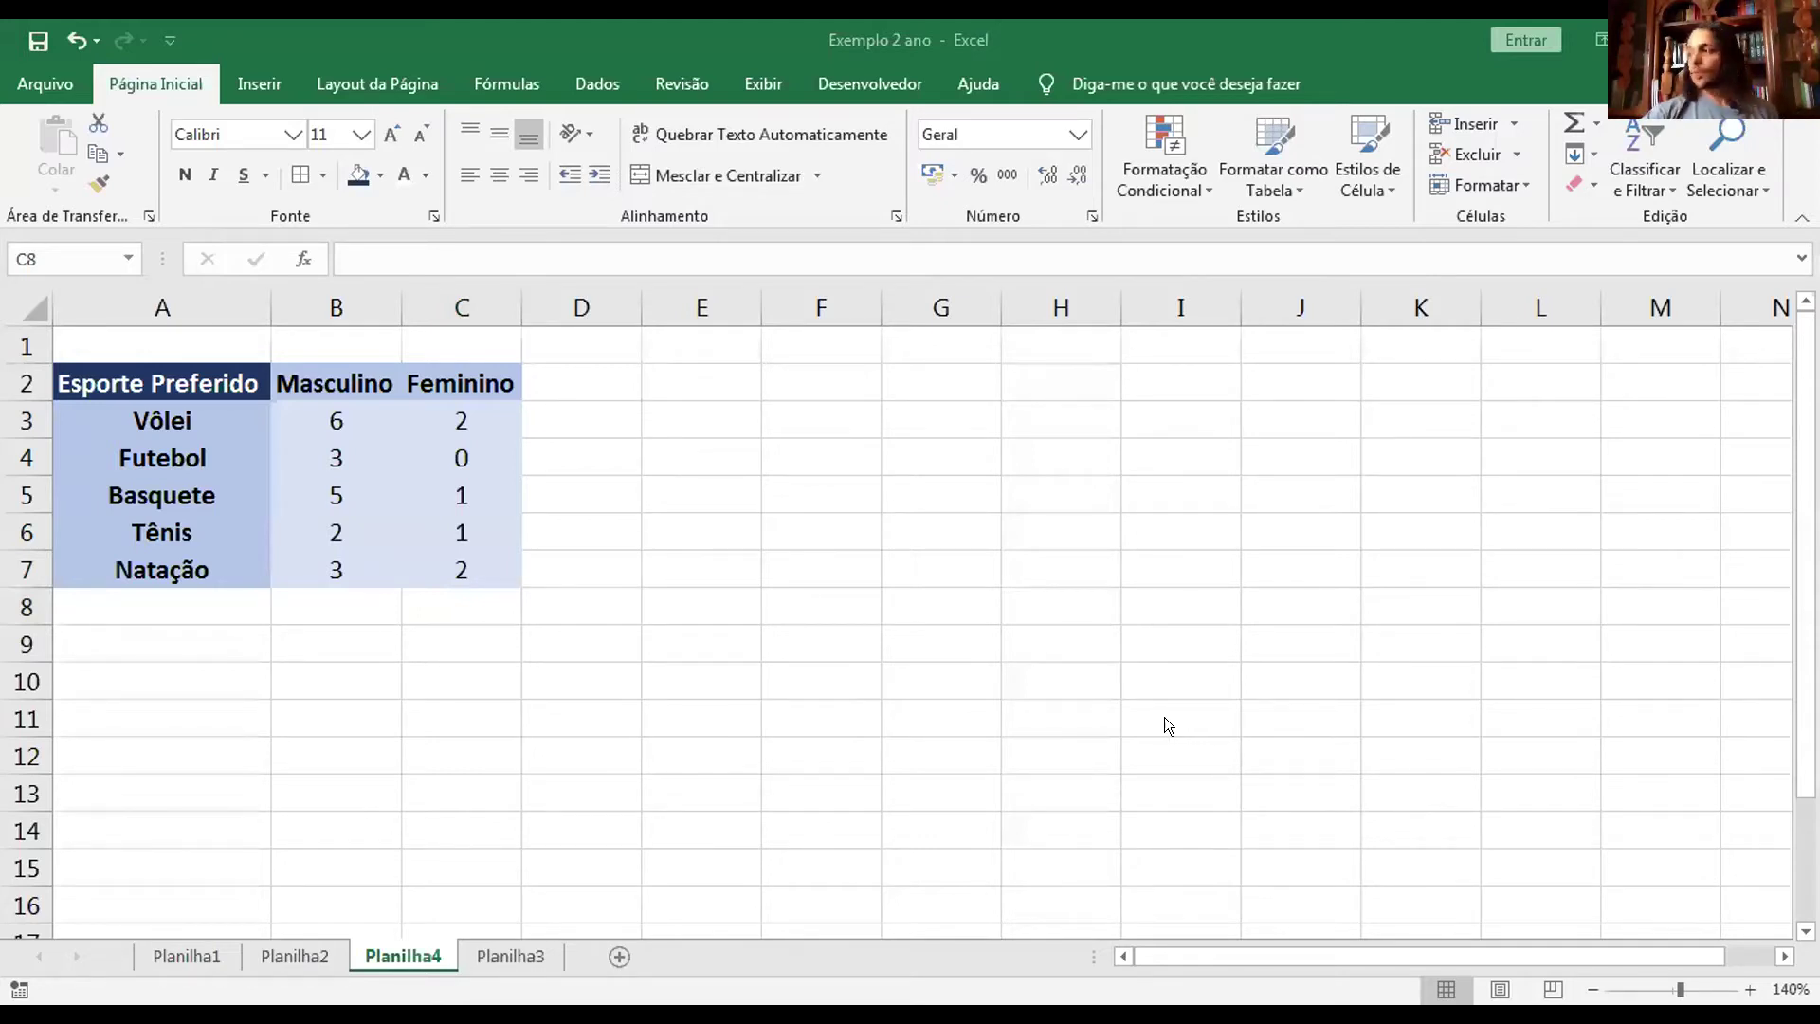
Insert the recommended Coluna Empilhada chart from the table data in A2:C7.
left_click(747, 656)
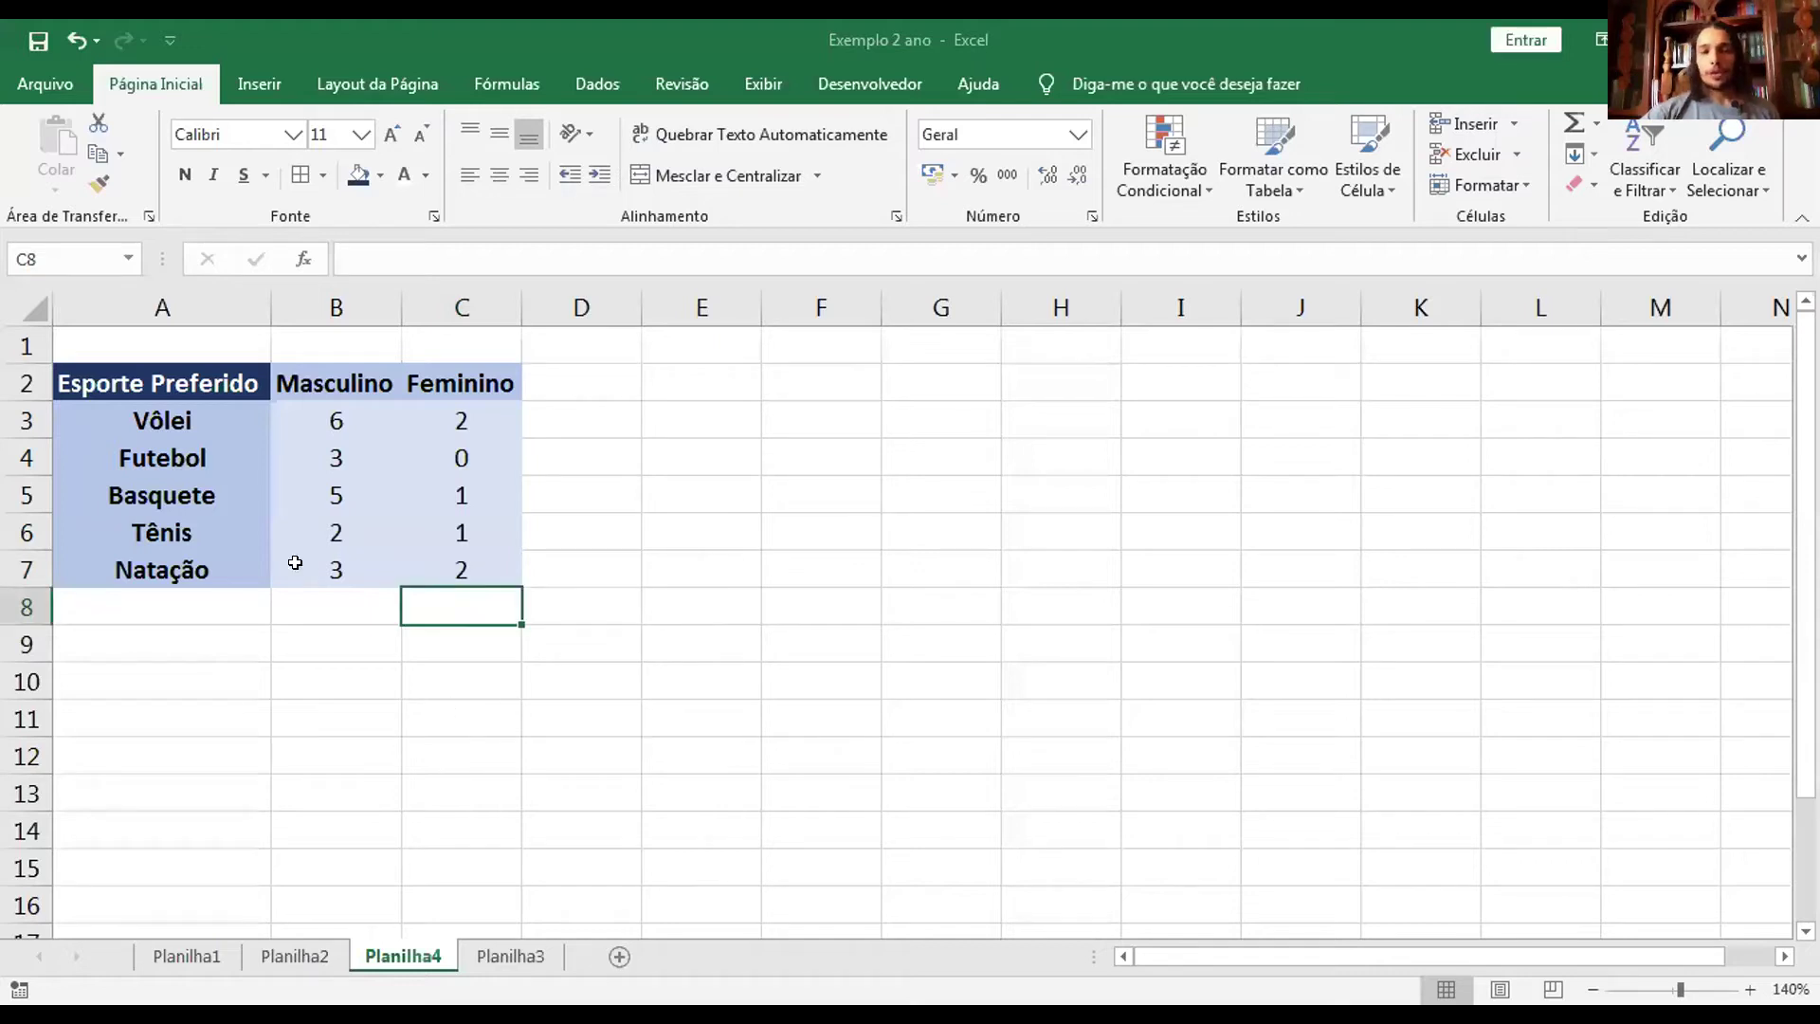
left_click_drag(174, 389, 463, 567)
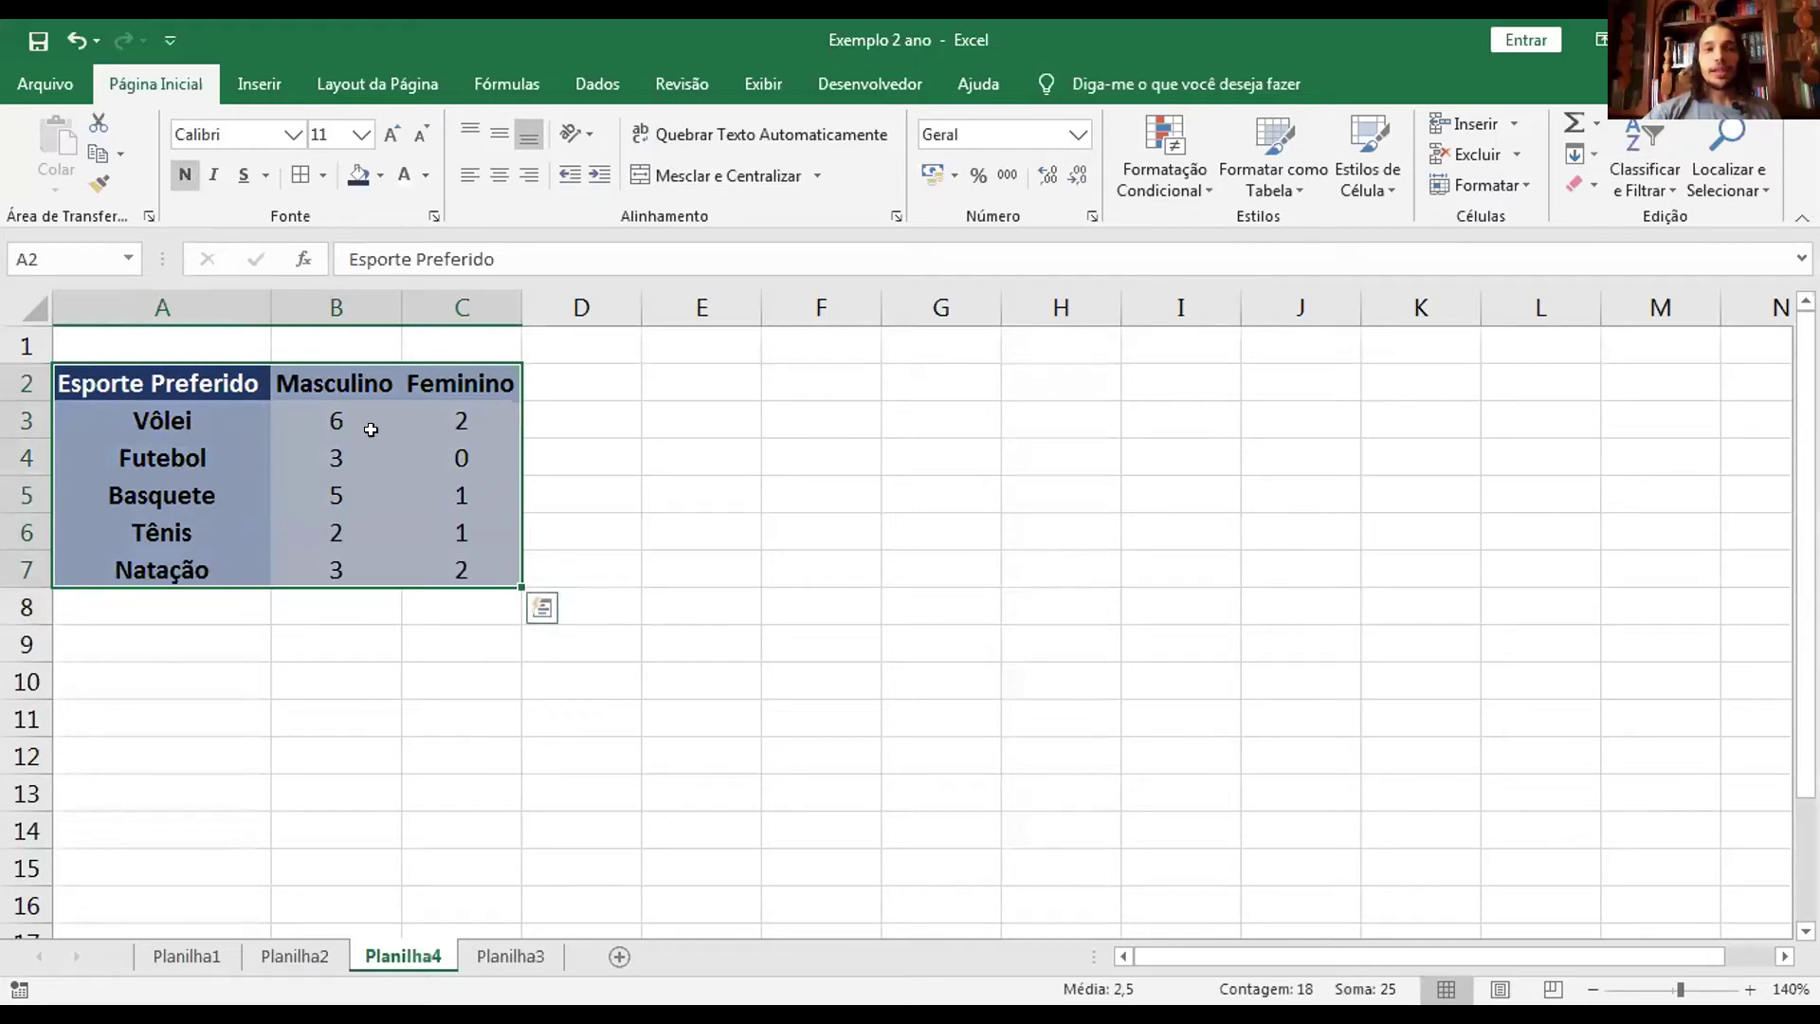
left_click(253, 80)
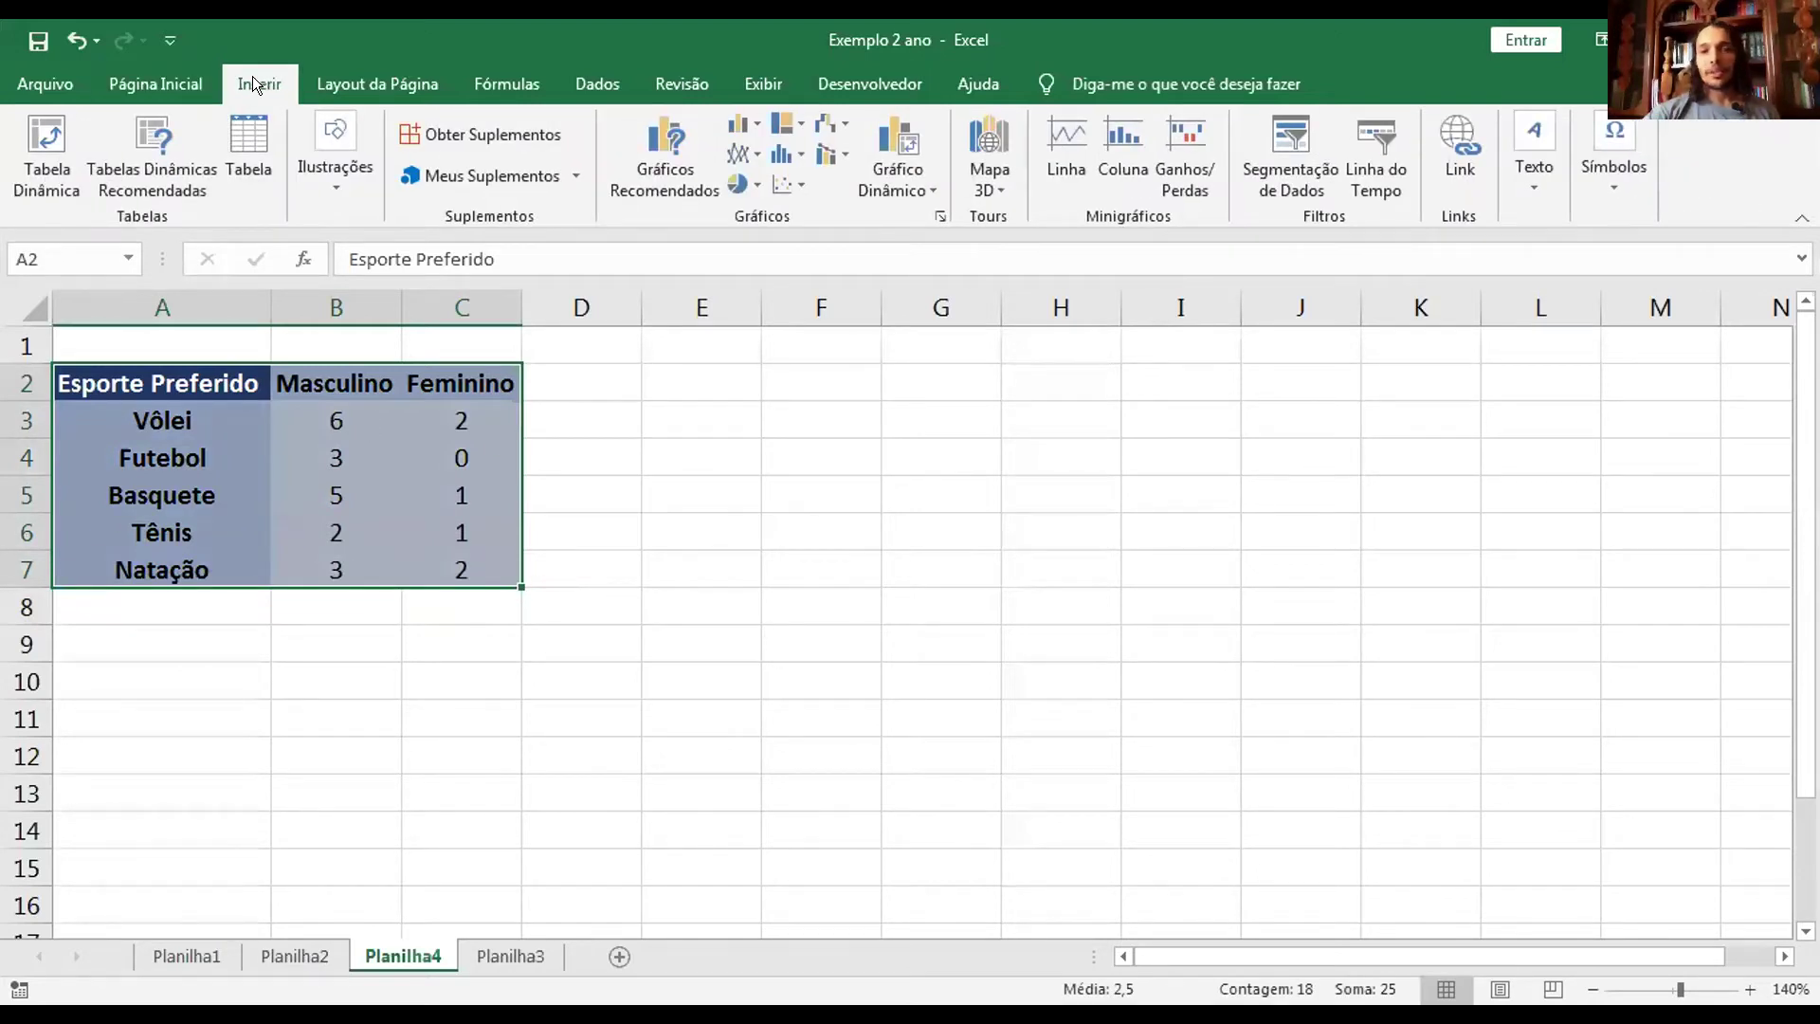
left_click(662, 142)
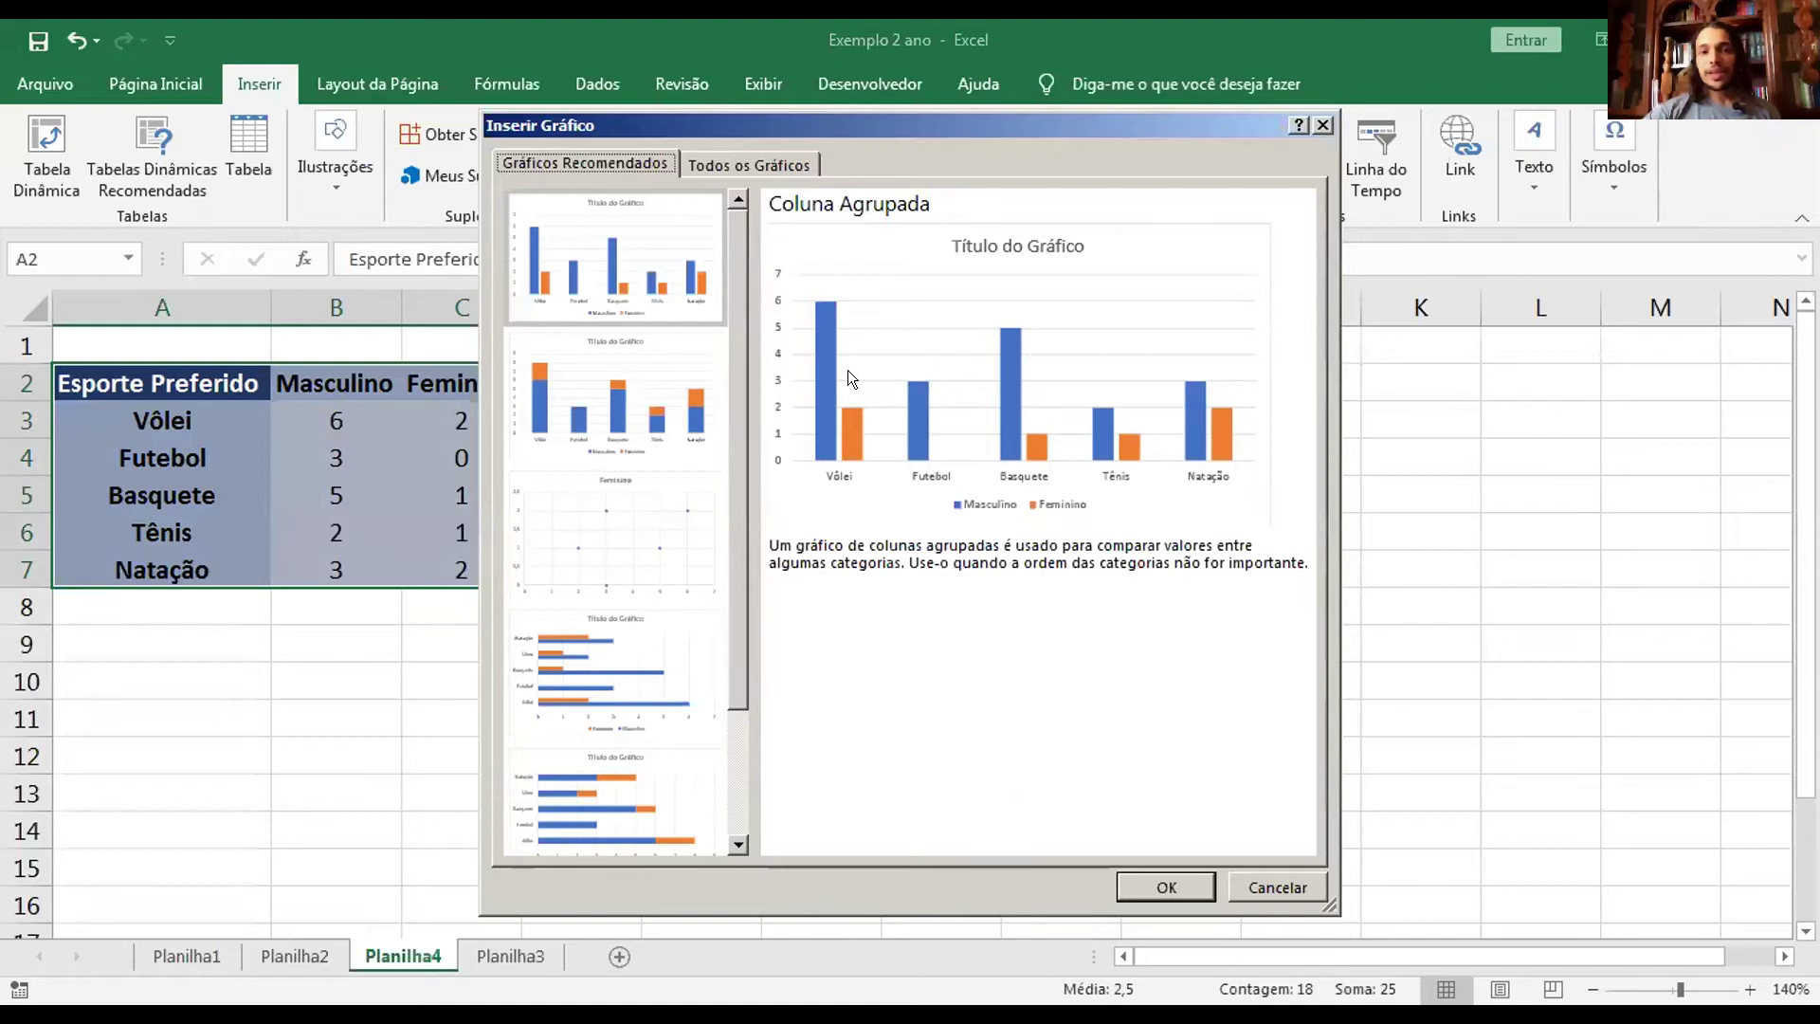
left_click(587, 379)
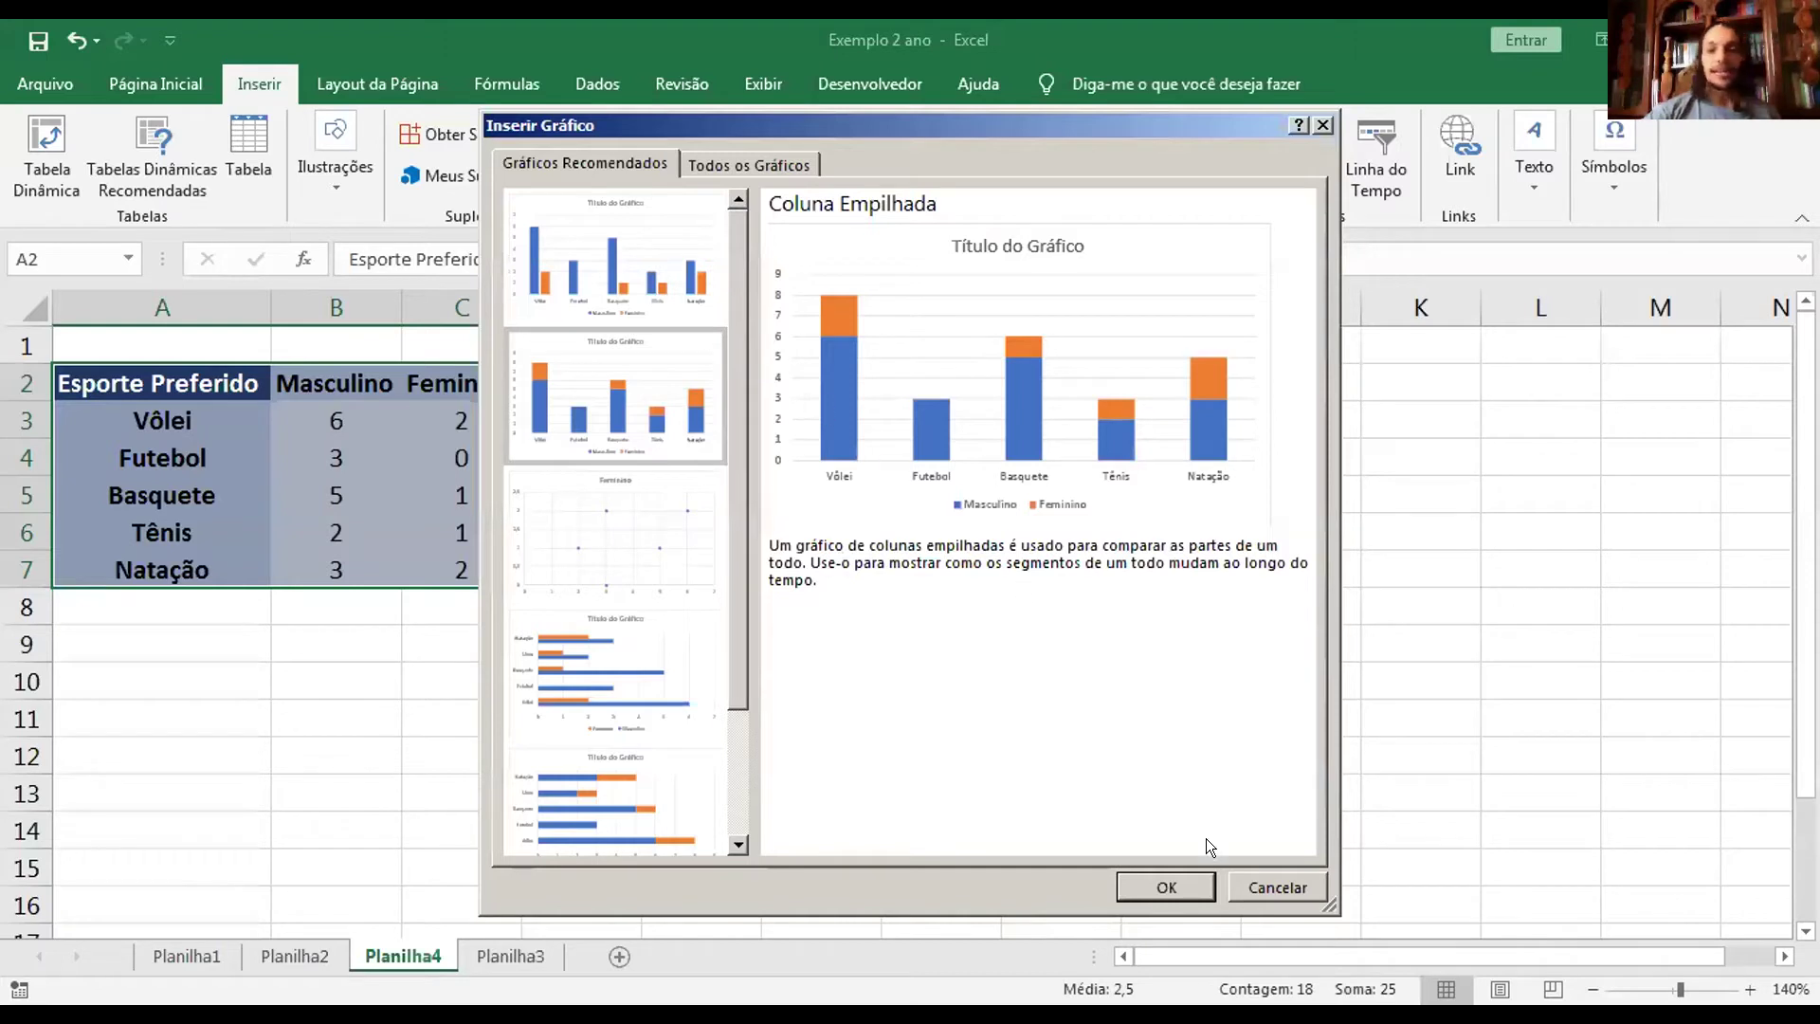
left_click(1165, 886)
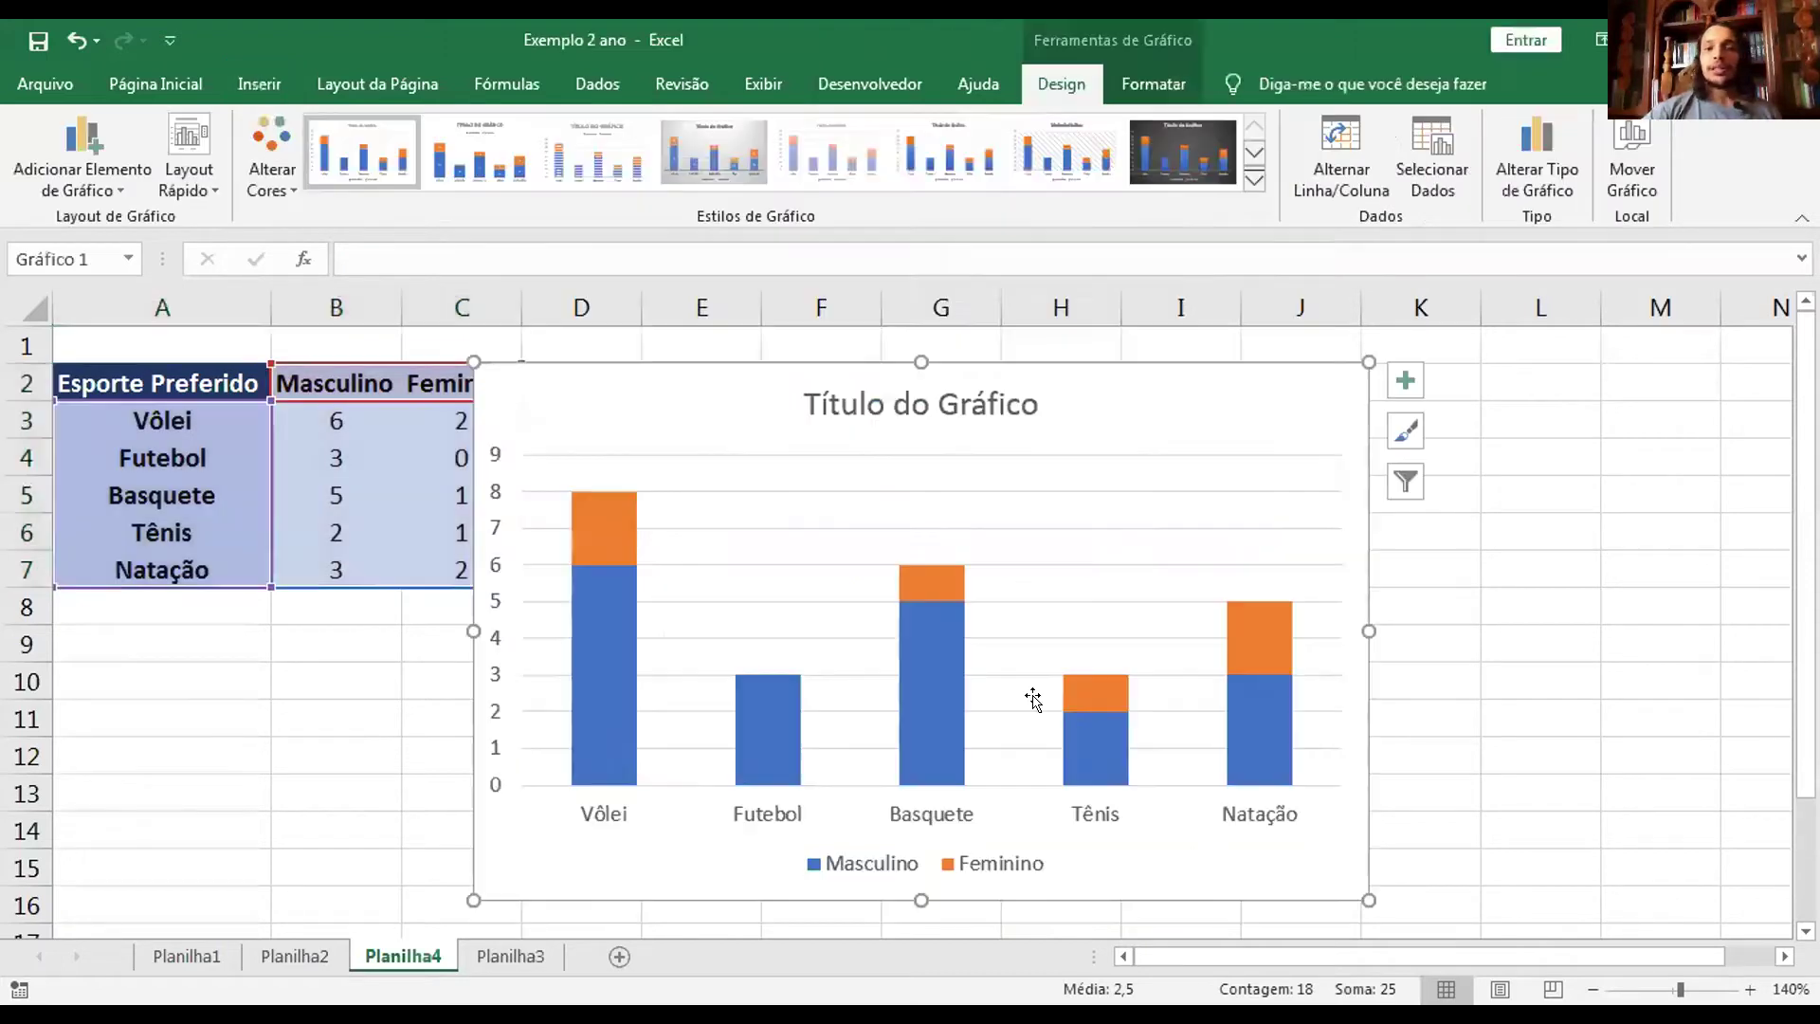
Replace the chart's placeholder title with "Esporte Preferido".
left_click(866, 399)
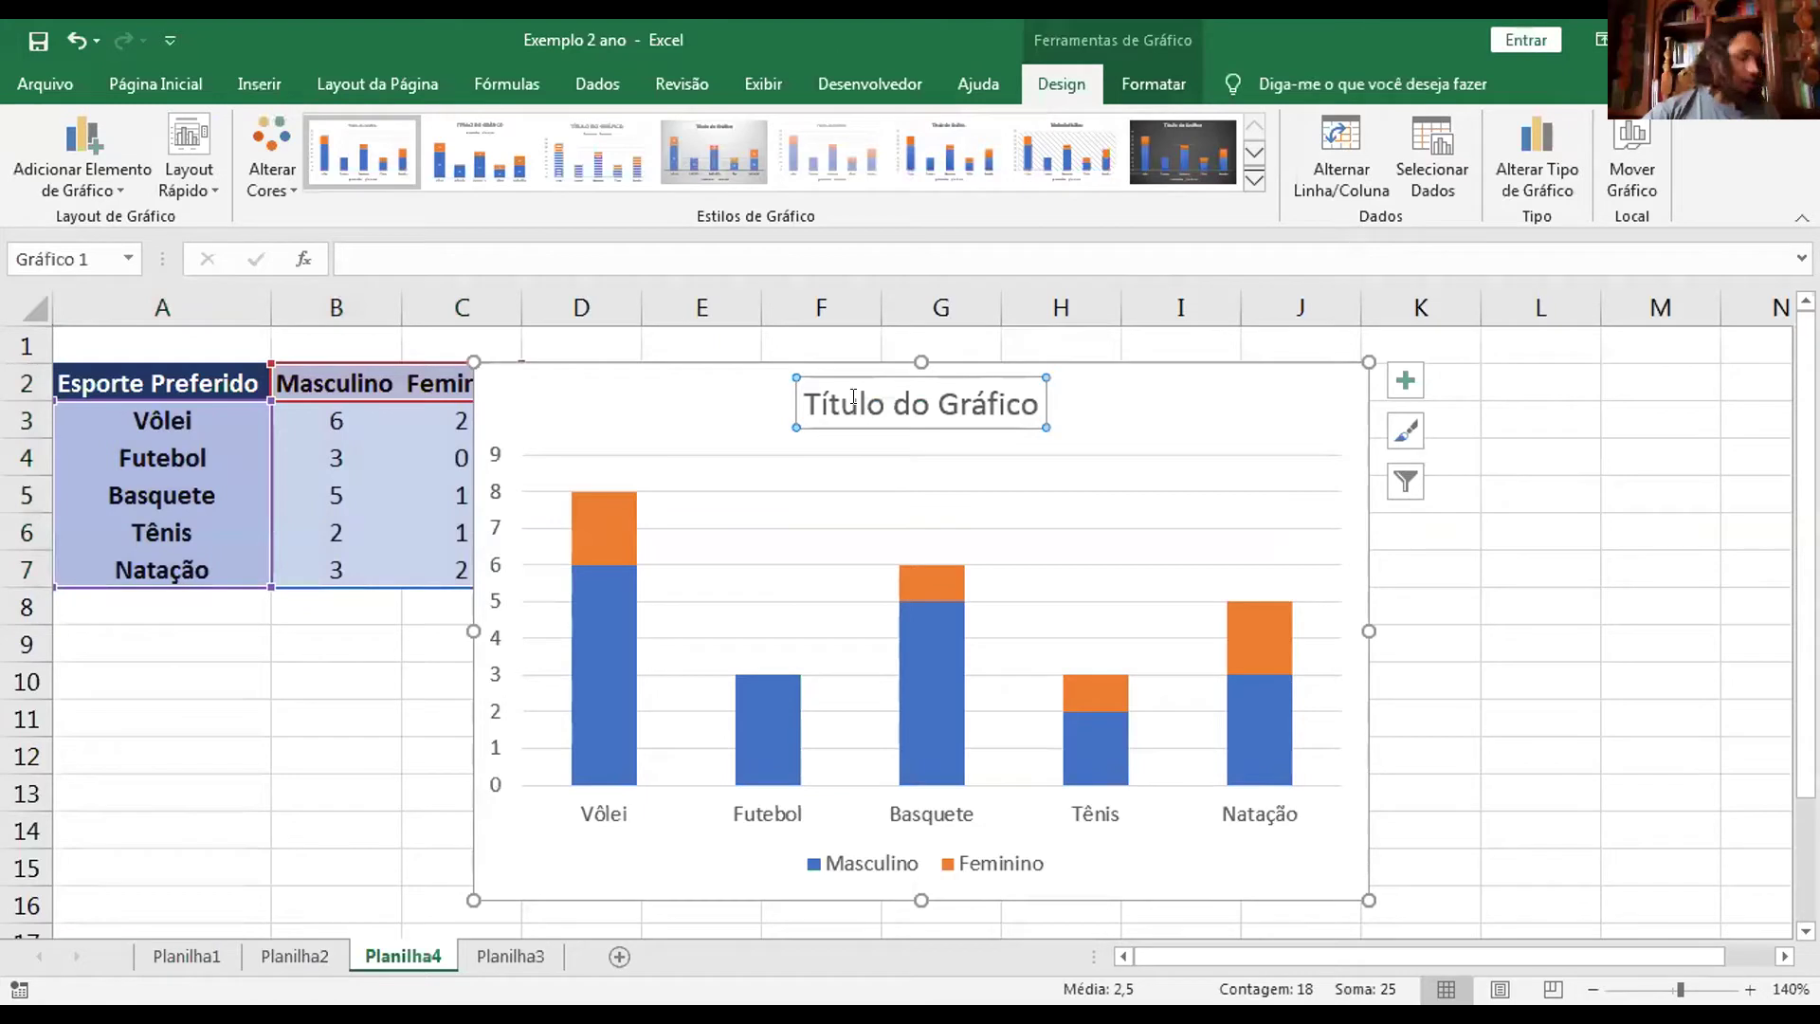
left_click_drag(802, 398, 1035, 400)
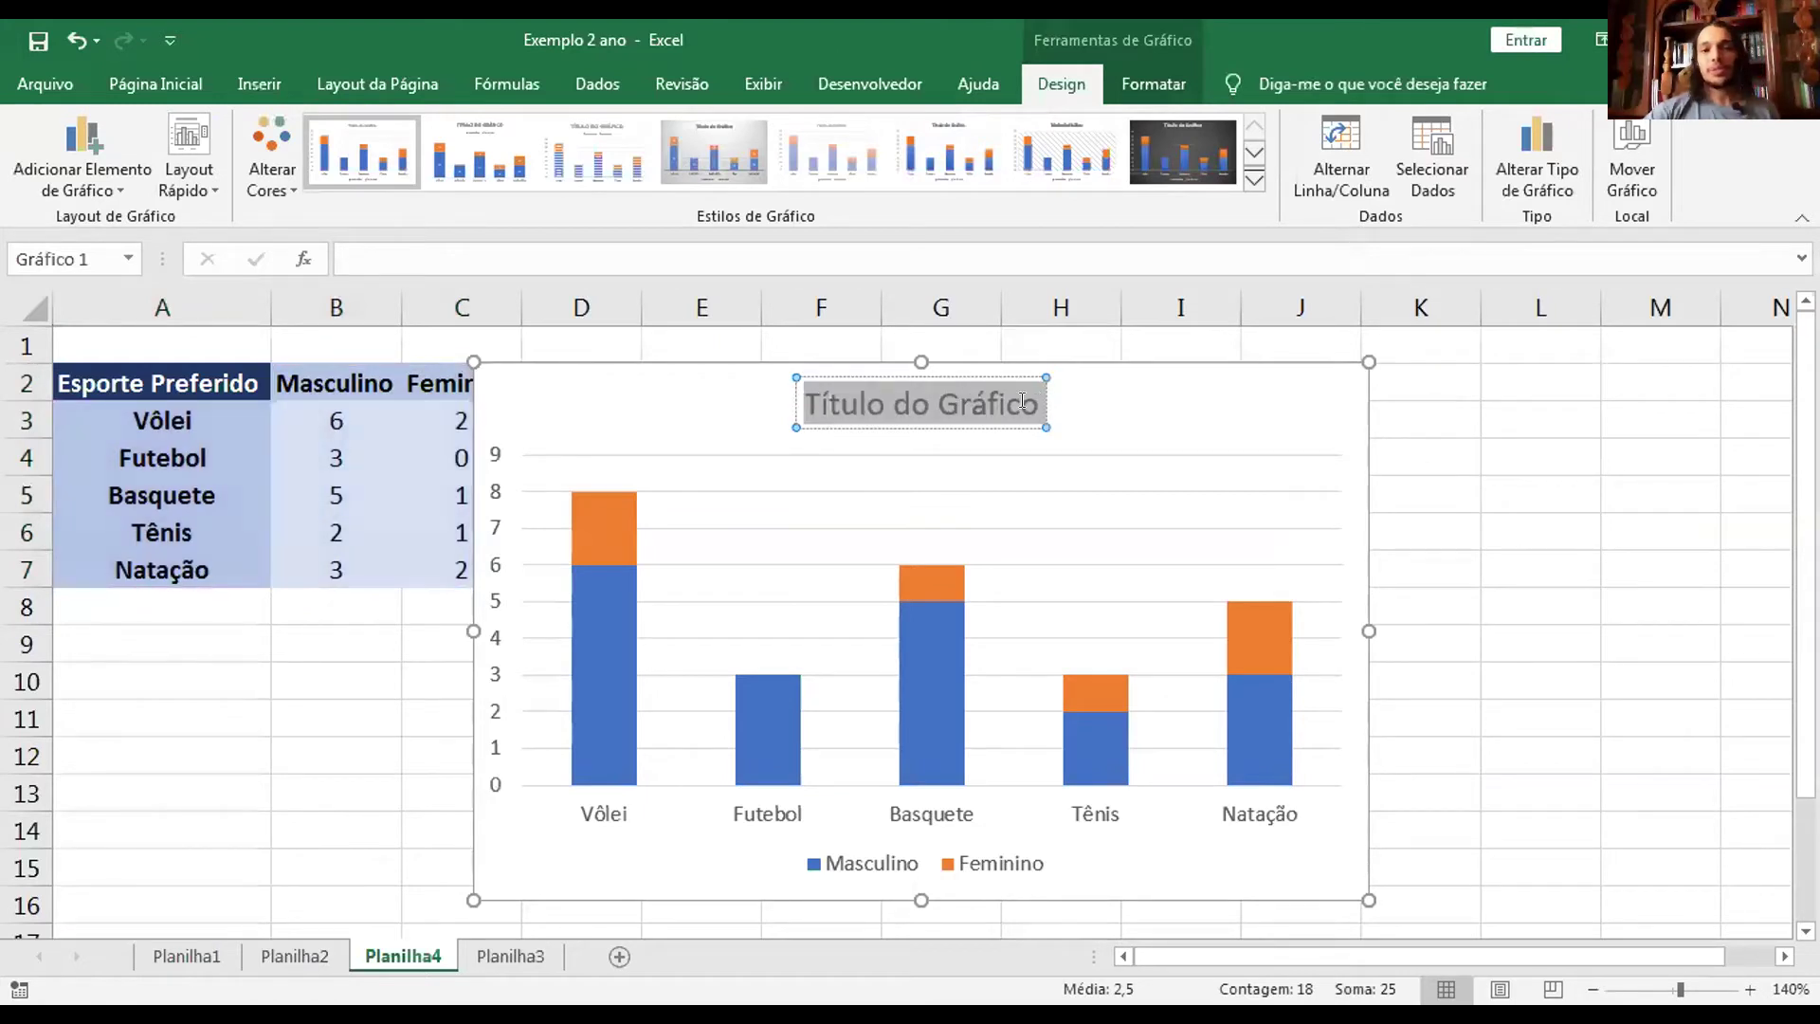
type("Esp")
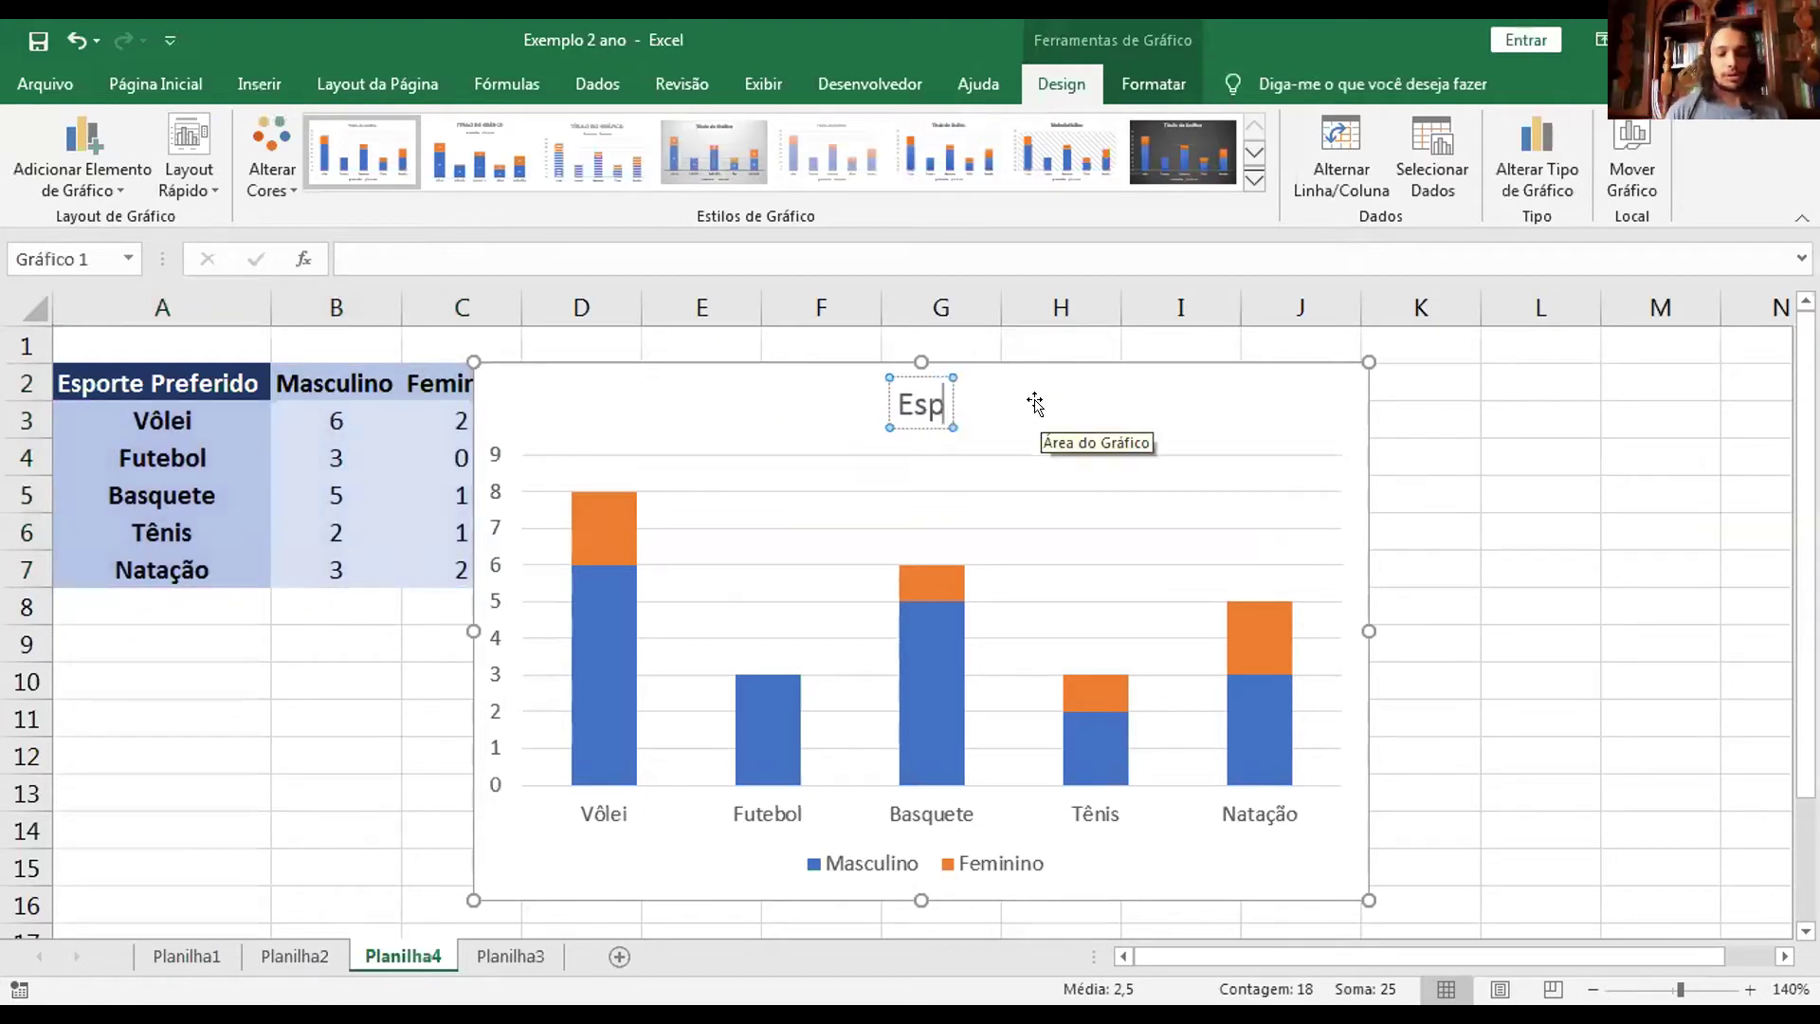
type("orte Pre")
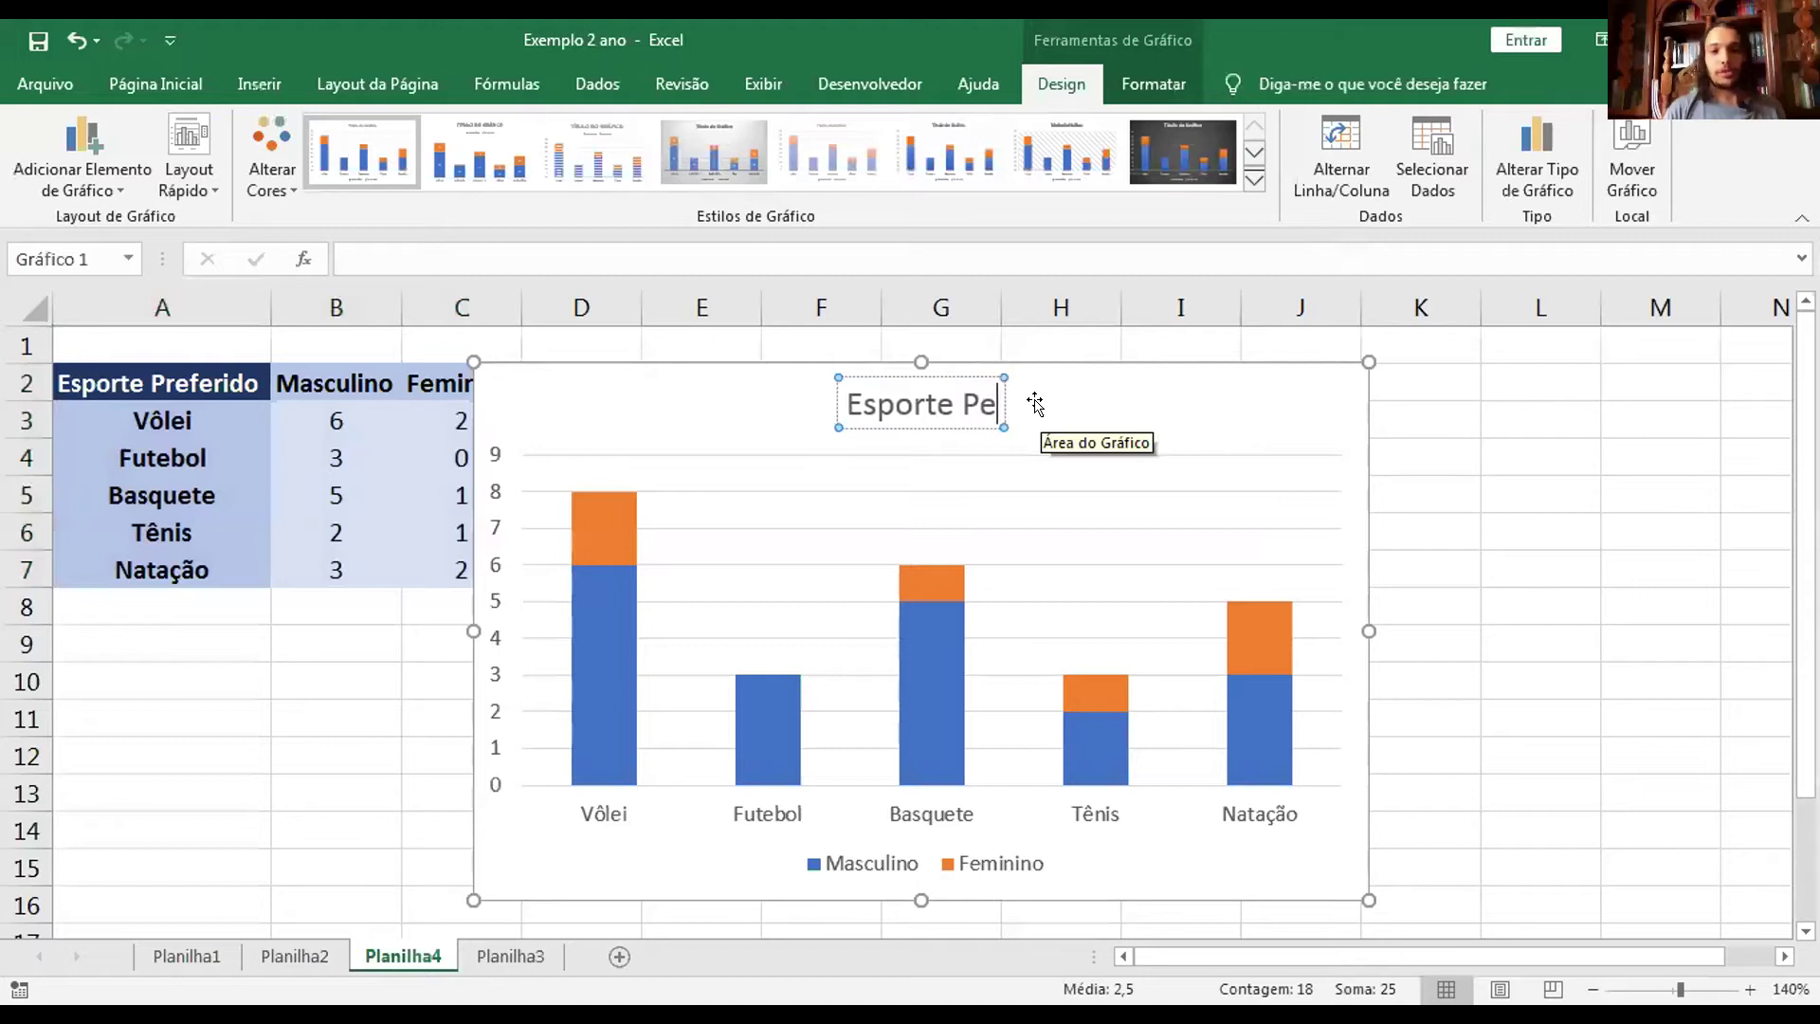
type("ferido")
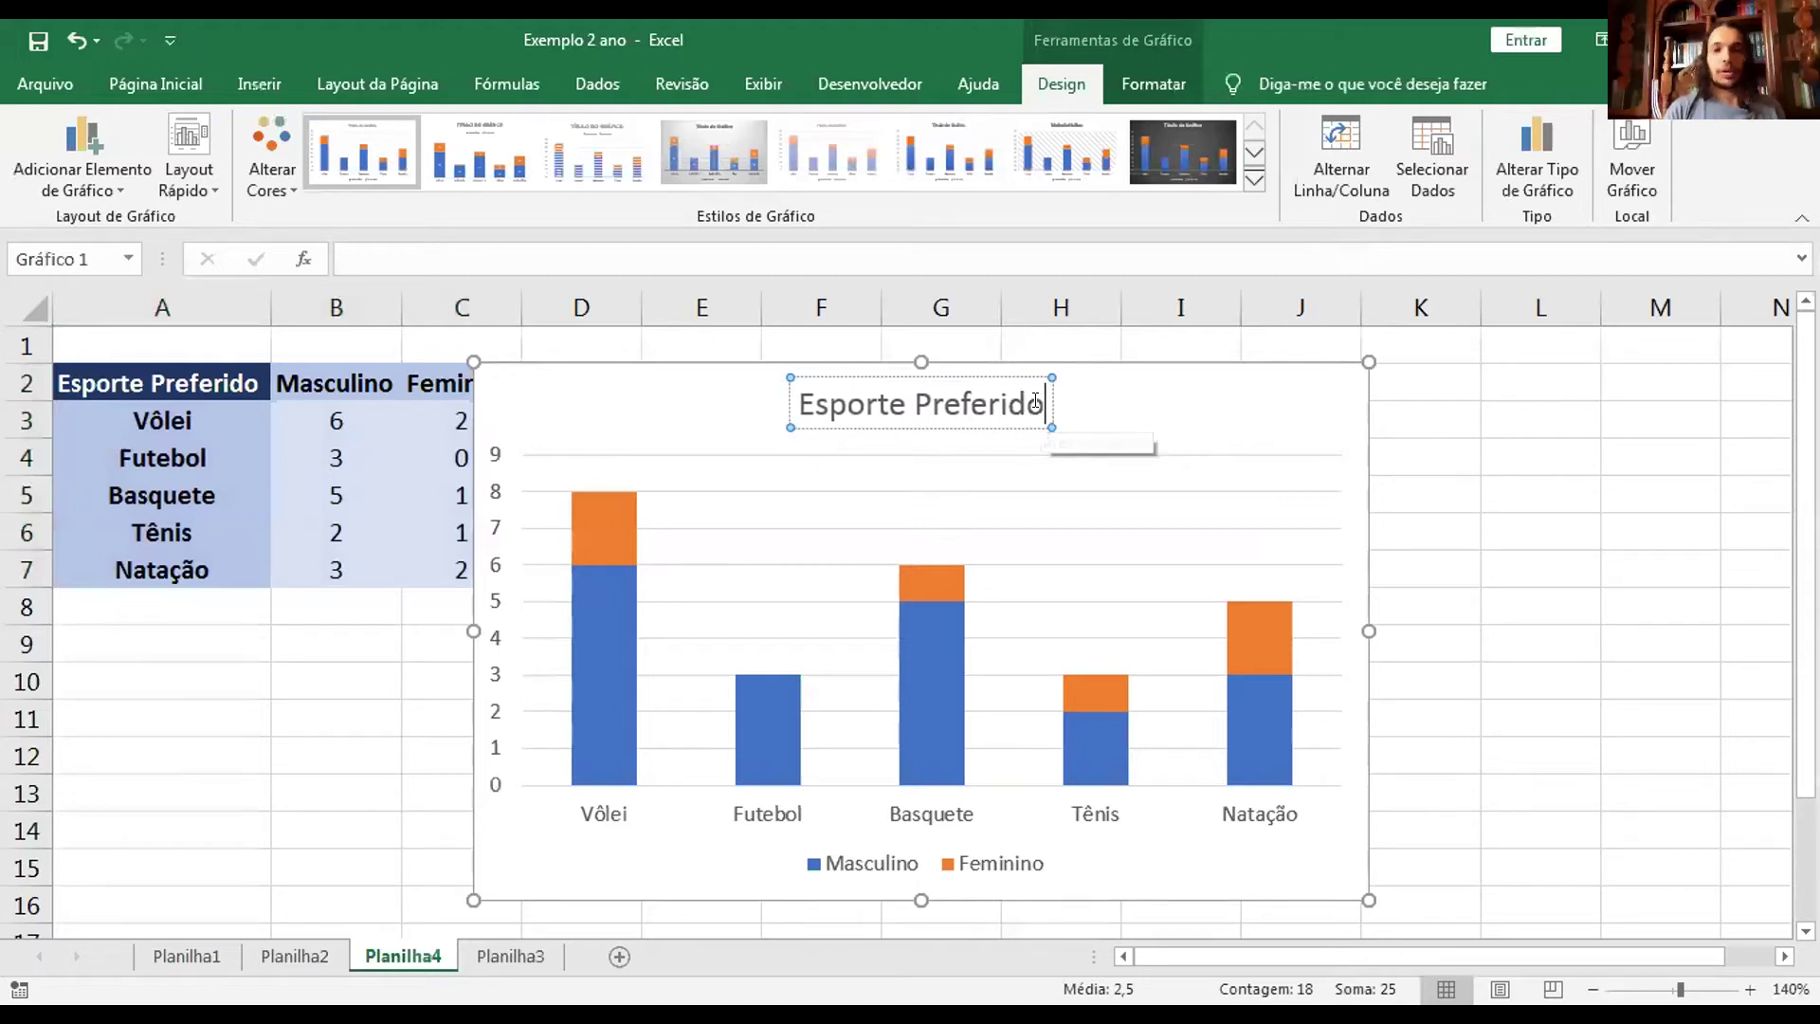
left_click(1174, 421)
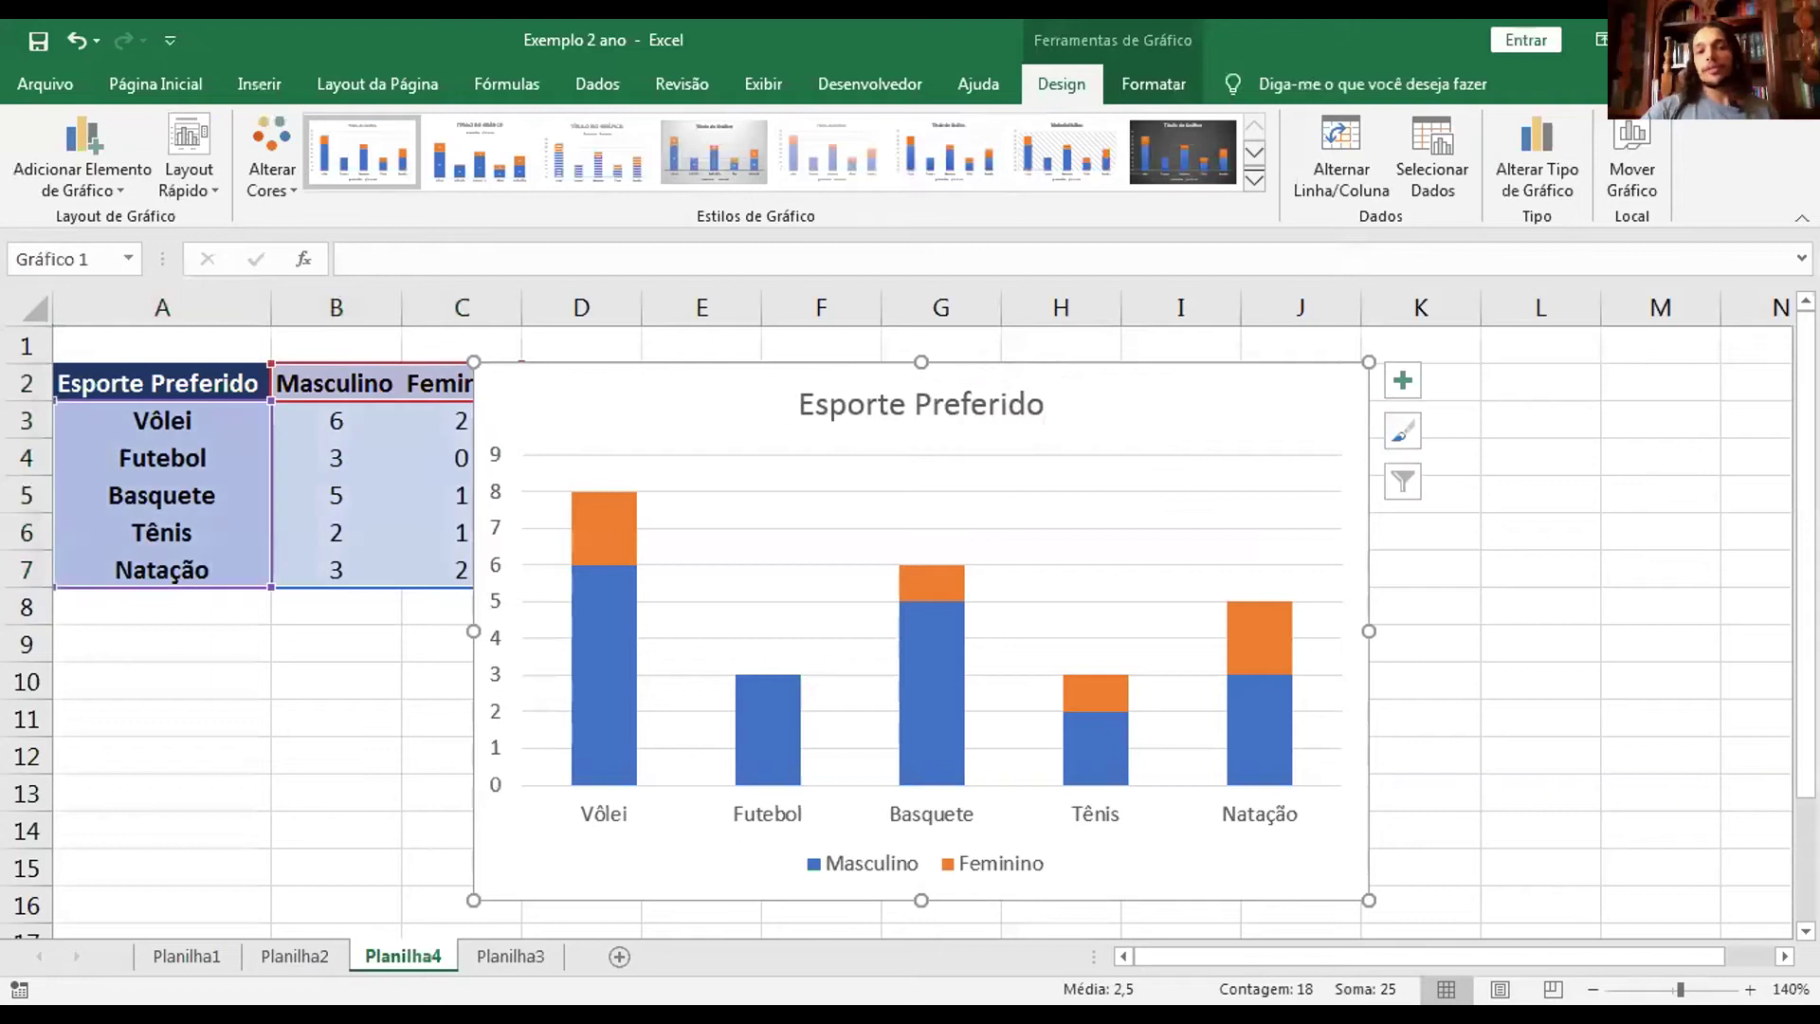
Recolour the chart with the second Colorido palette, blue and grey, and apply the chart style with the dark background.
left_click(265, 157)
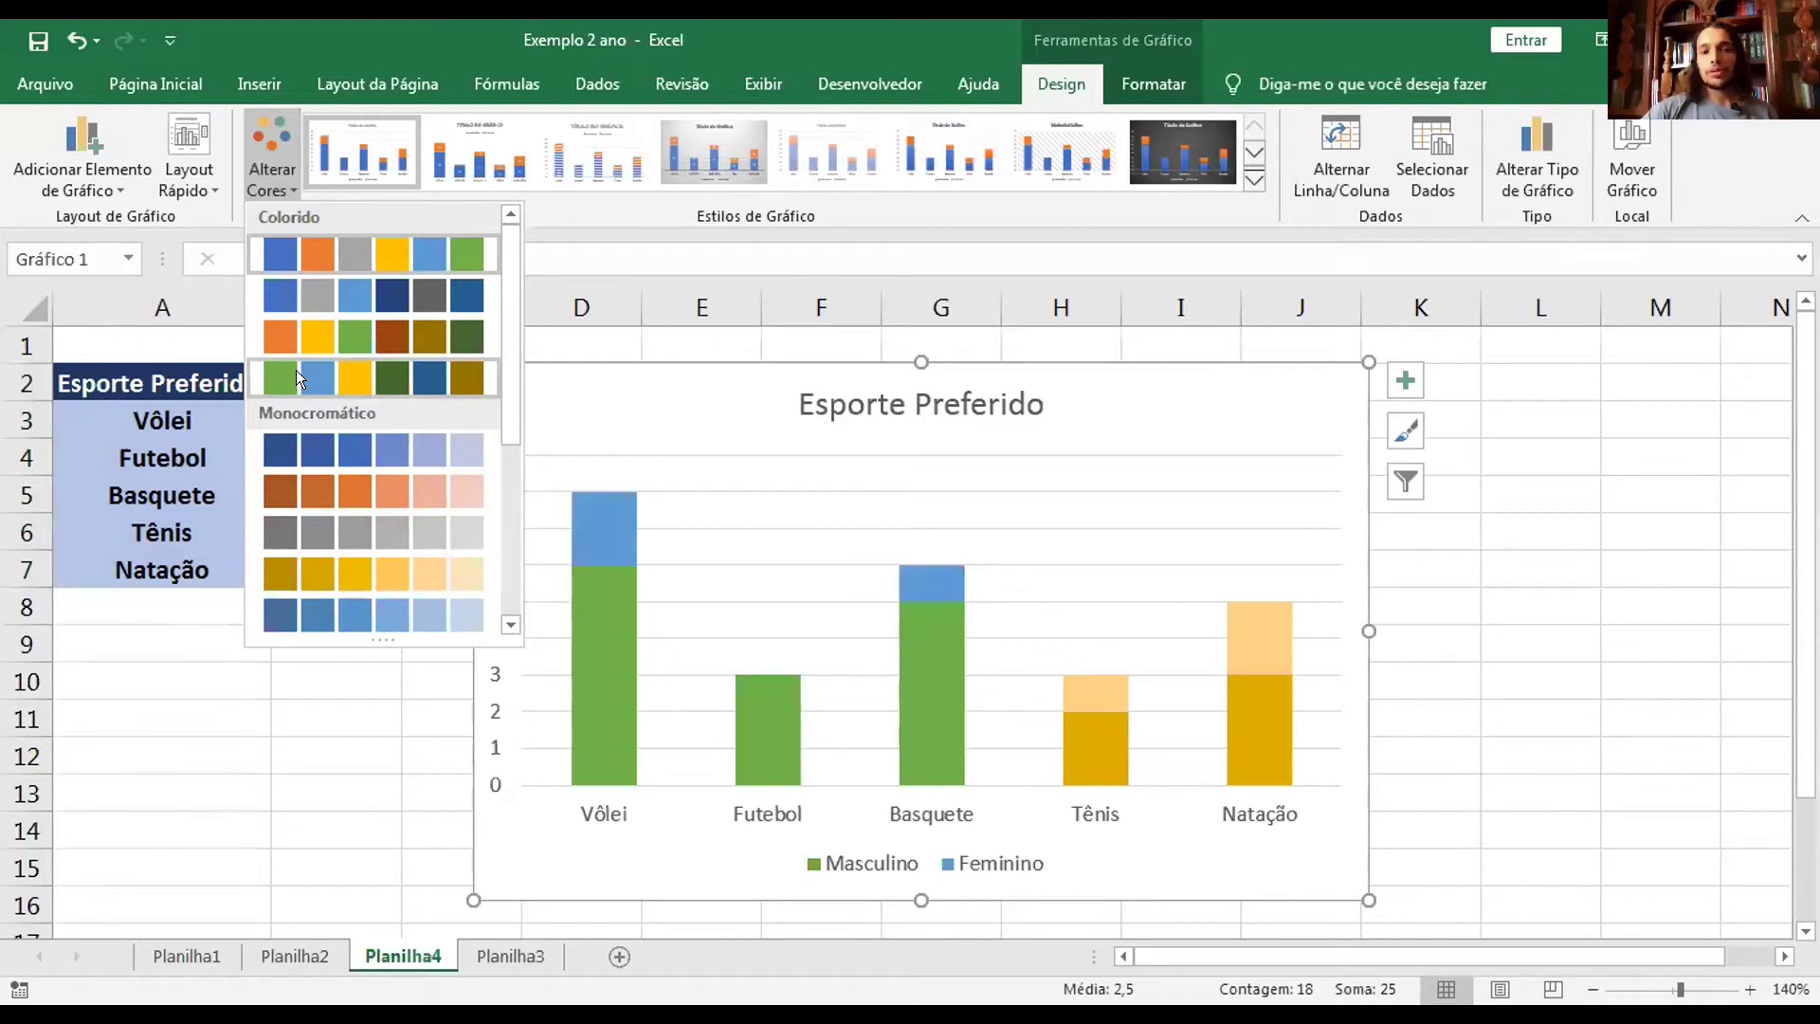
left_click(298, 294)
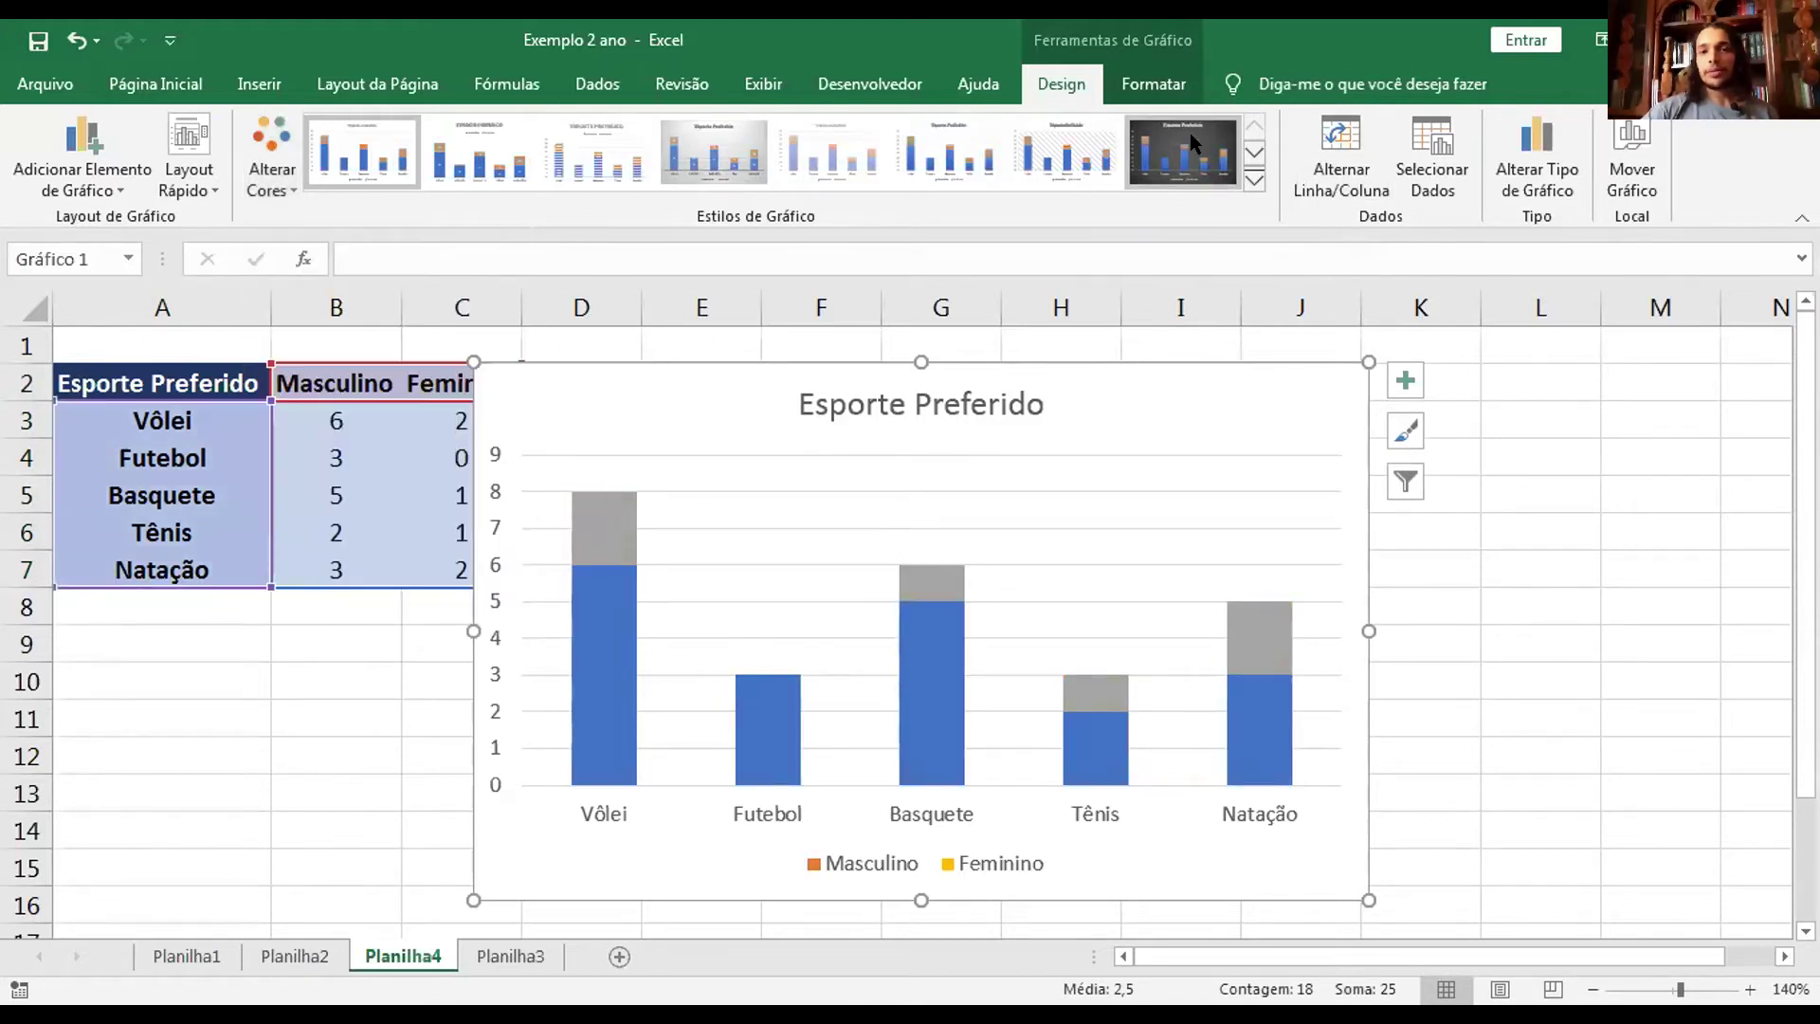
left_click(1185, 147)
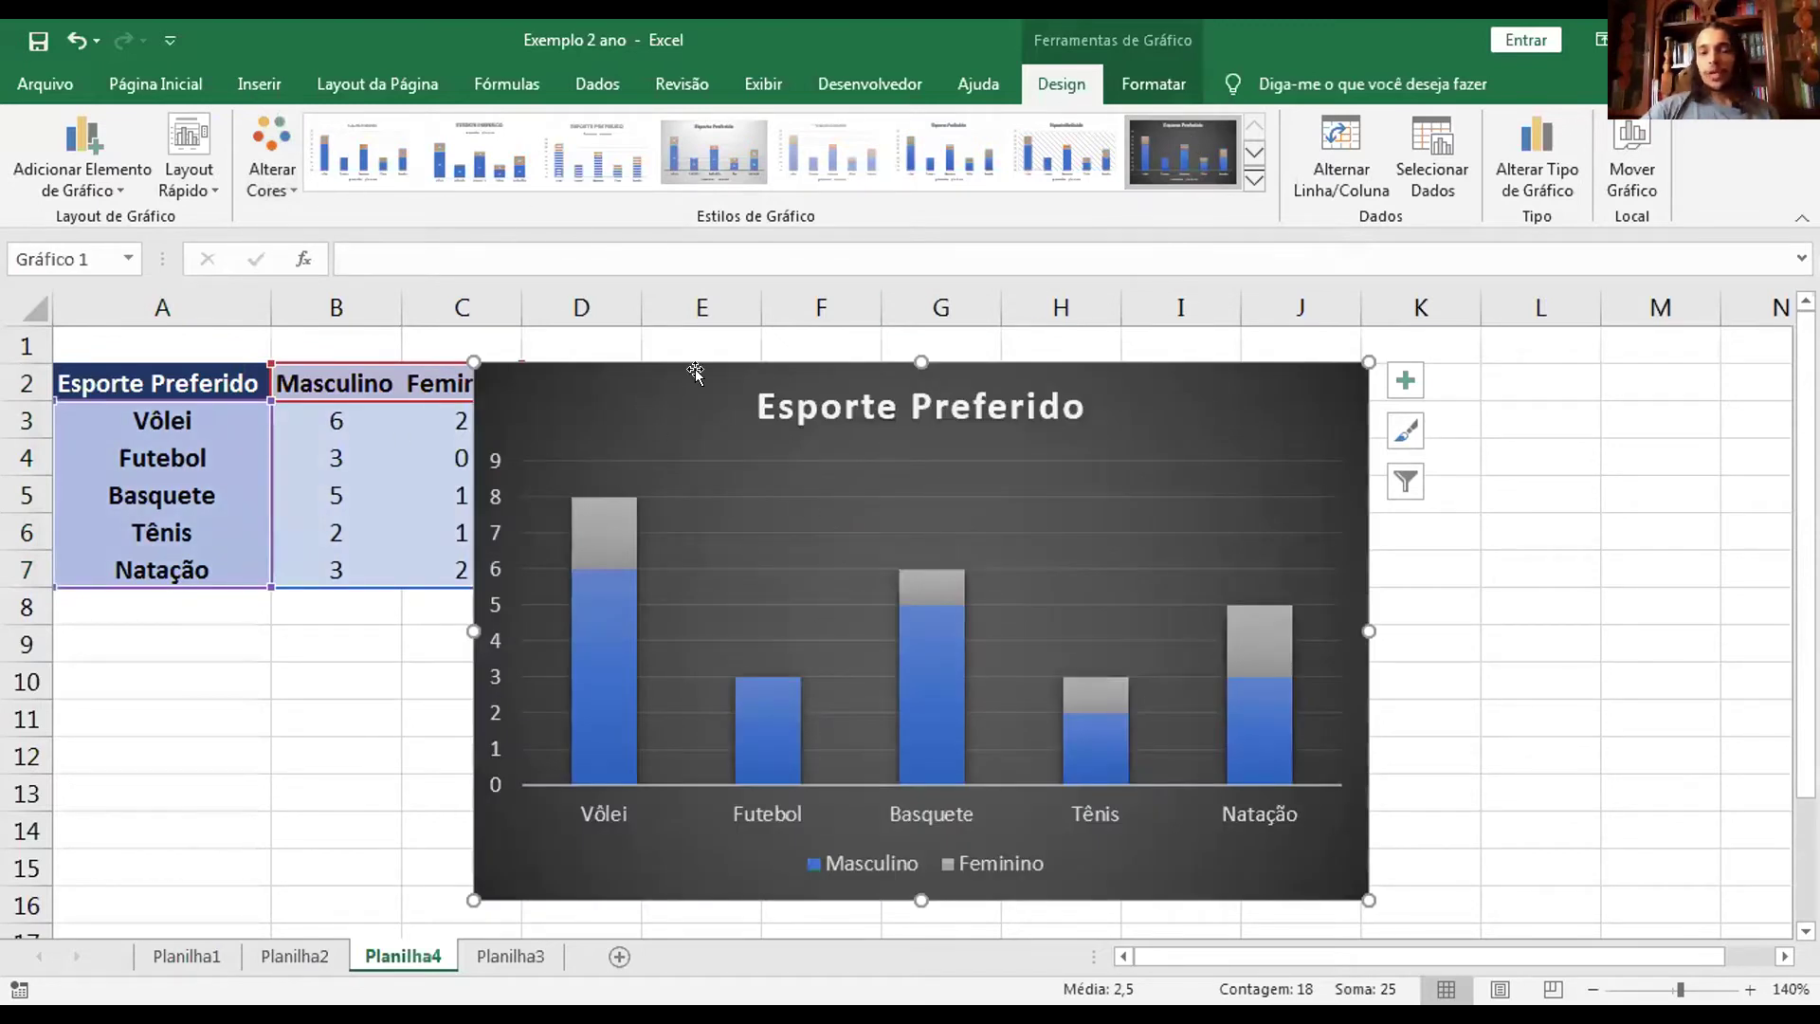
Move the chart slightly so it sits beside the table, starting at column D, without covering the Feminino column.
left_click(186, 186)
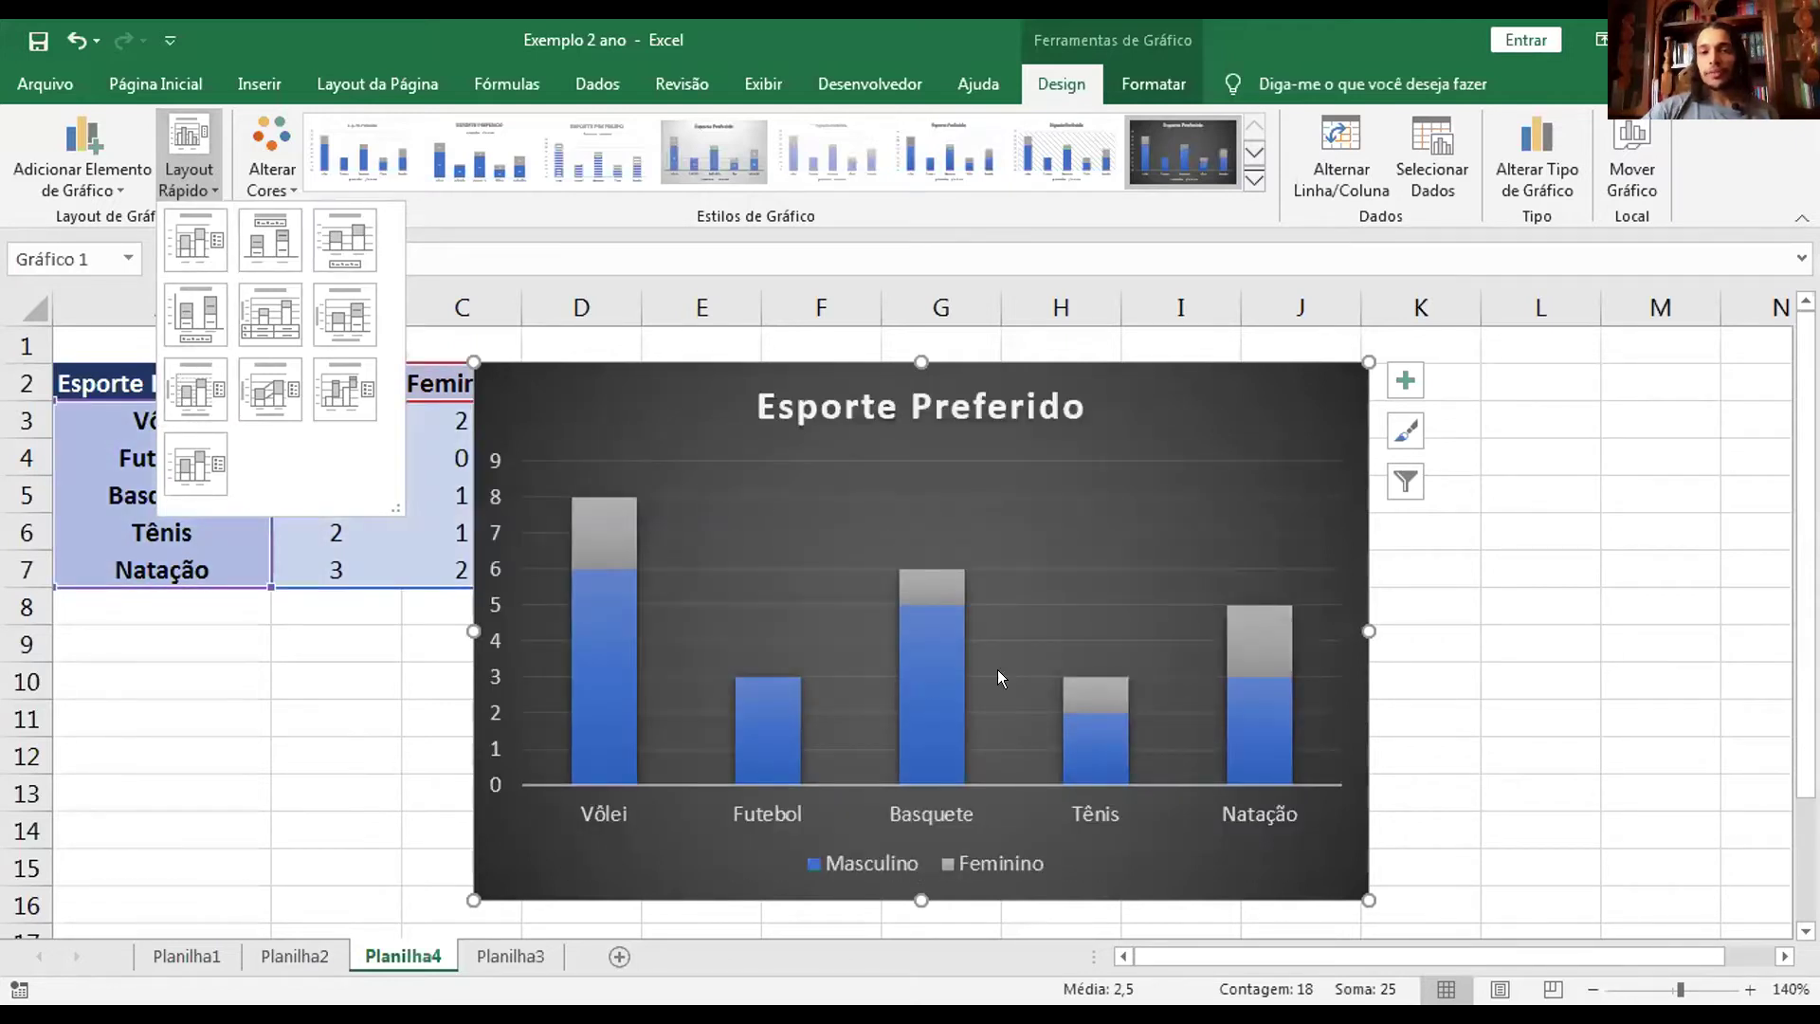
left_click(1038, 422)
left_click_drag(1183, 381, 1243, 375)
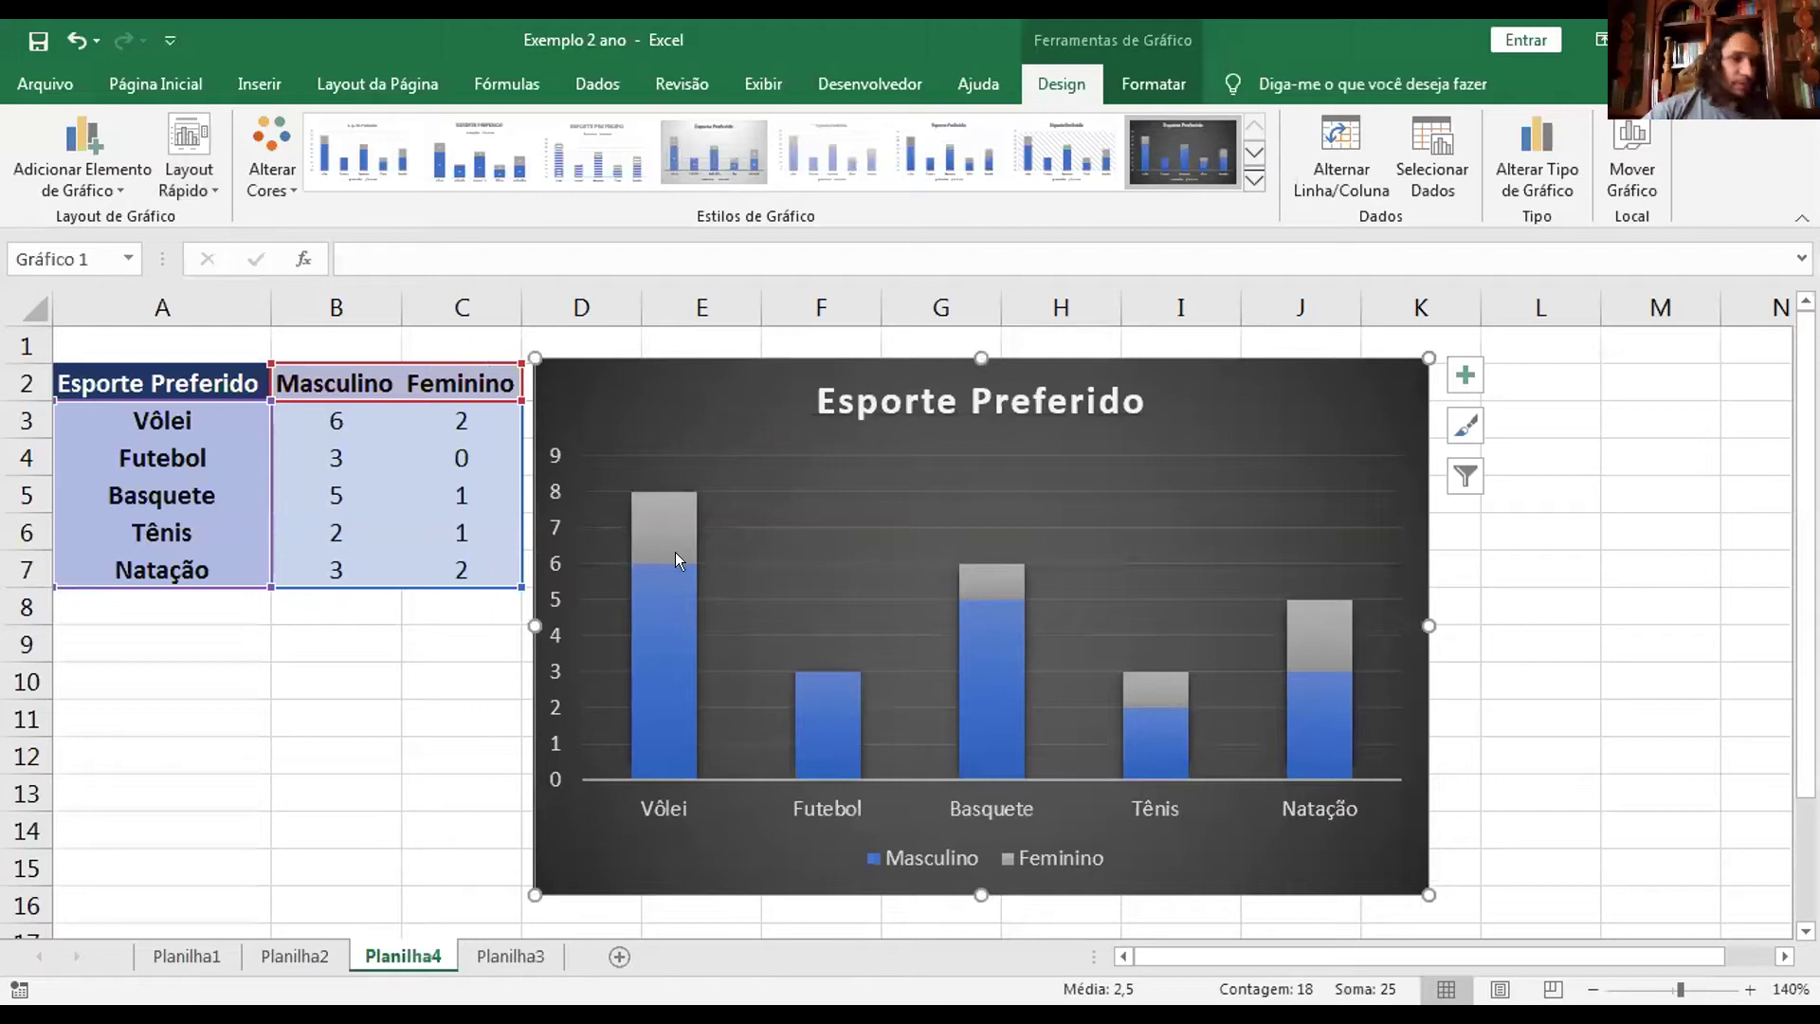
scroll(764, 566, "down", 2)
scroll(765, 566, "up", 2)
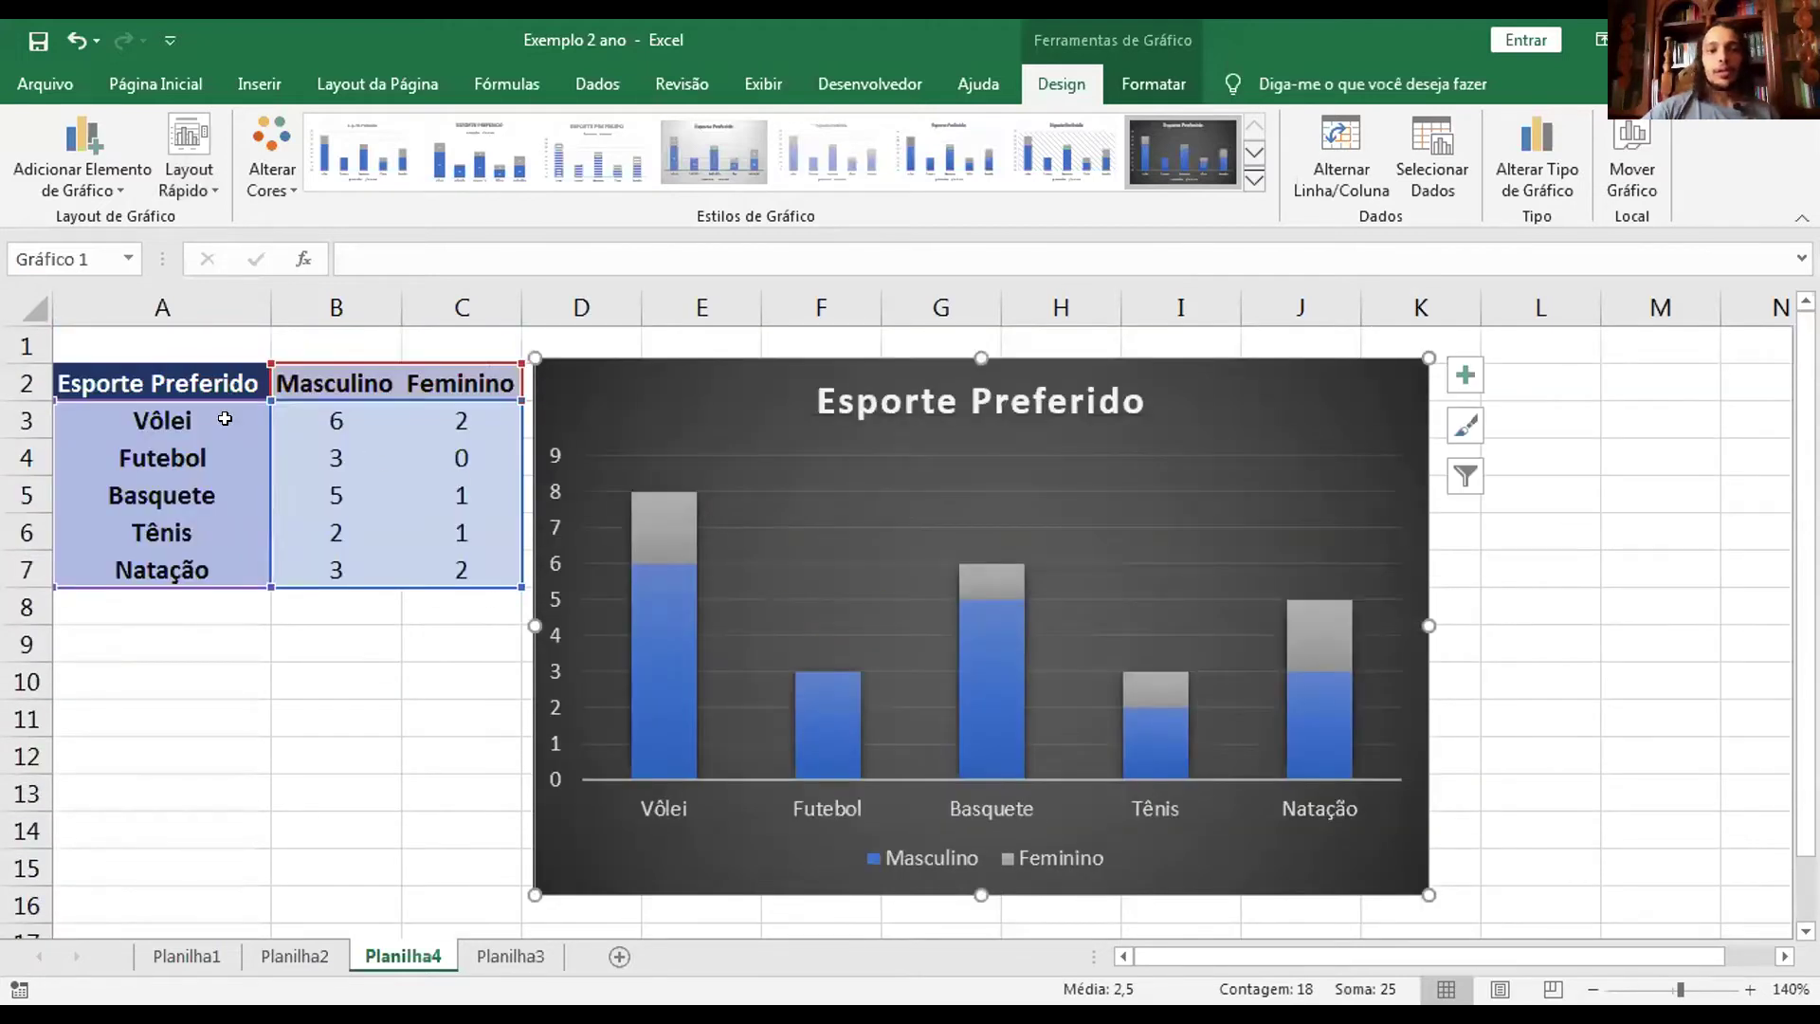
Examine the other recommended chart types for the data in A2:C7, including a preview of Barras Empilhadas.
left_click_drag(177, 376, 463, 570)
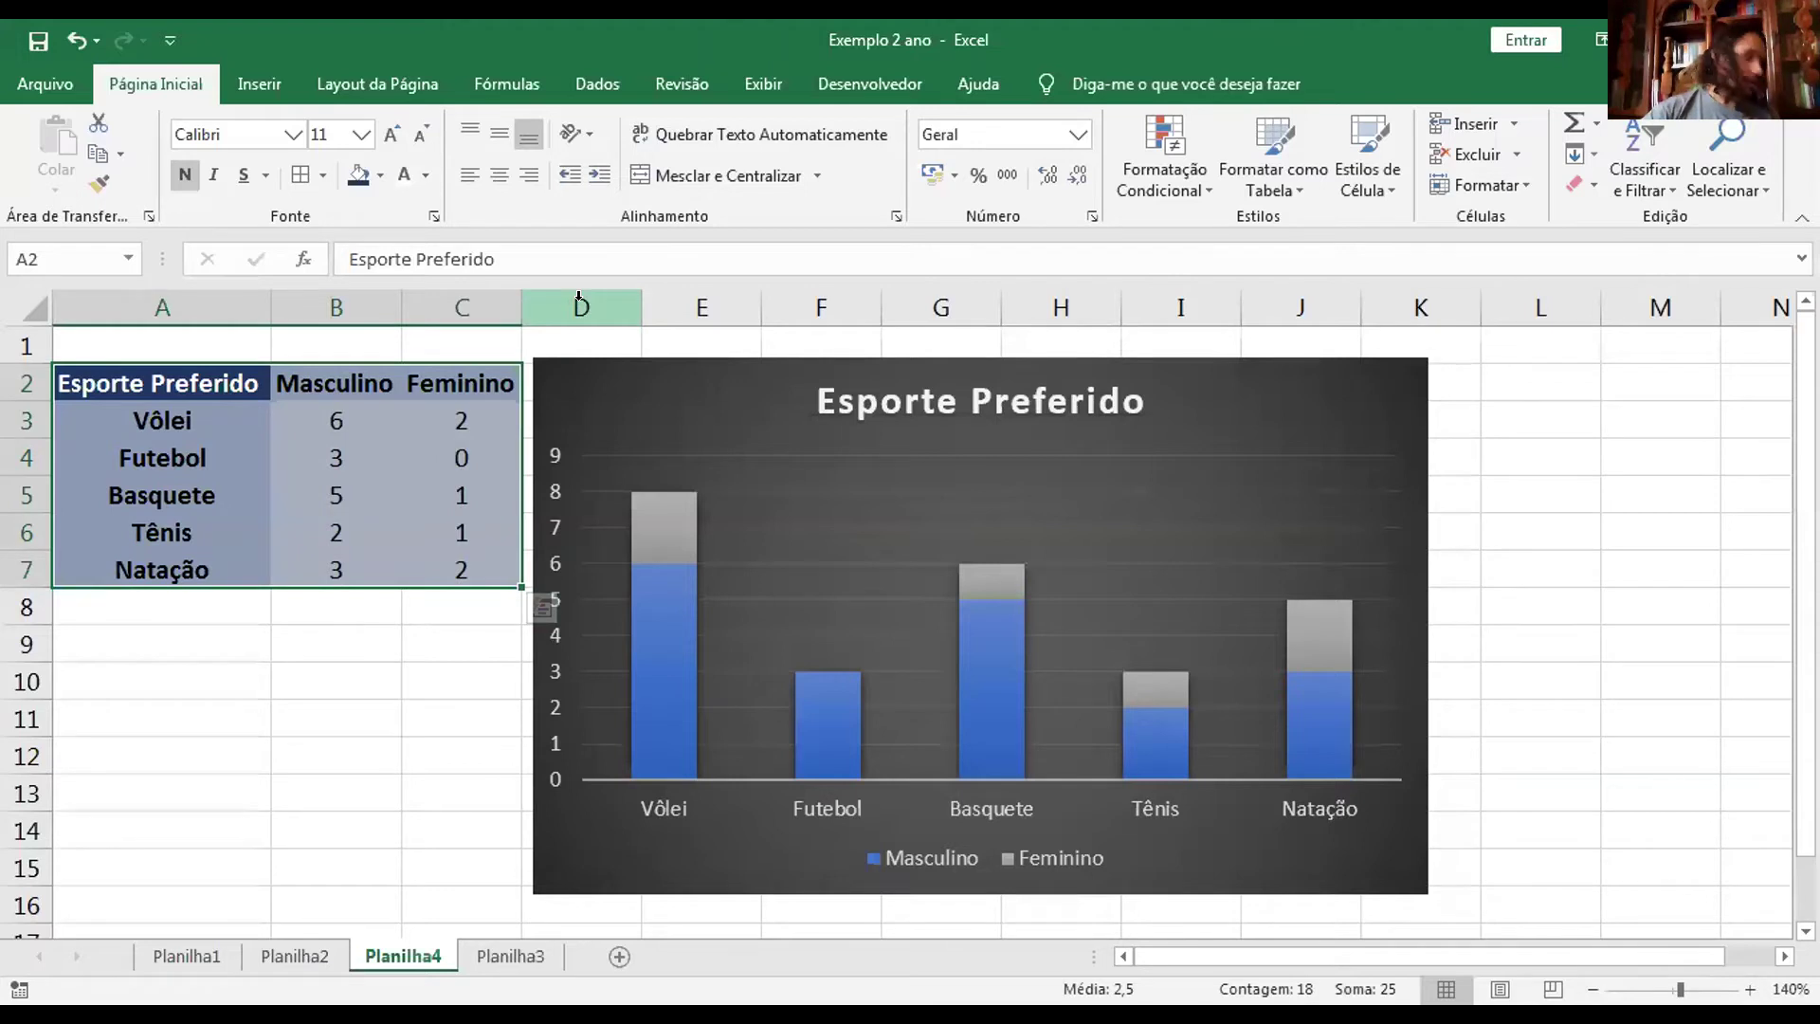
left_click(249, 84)
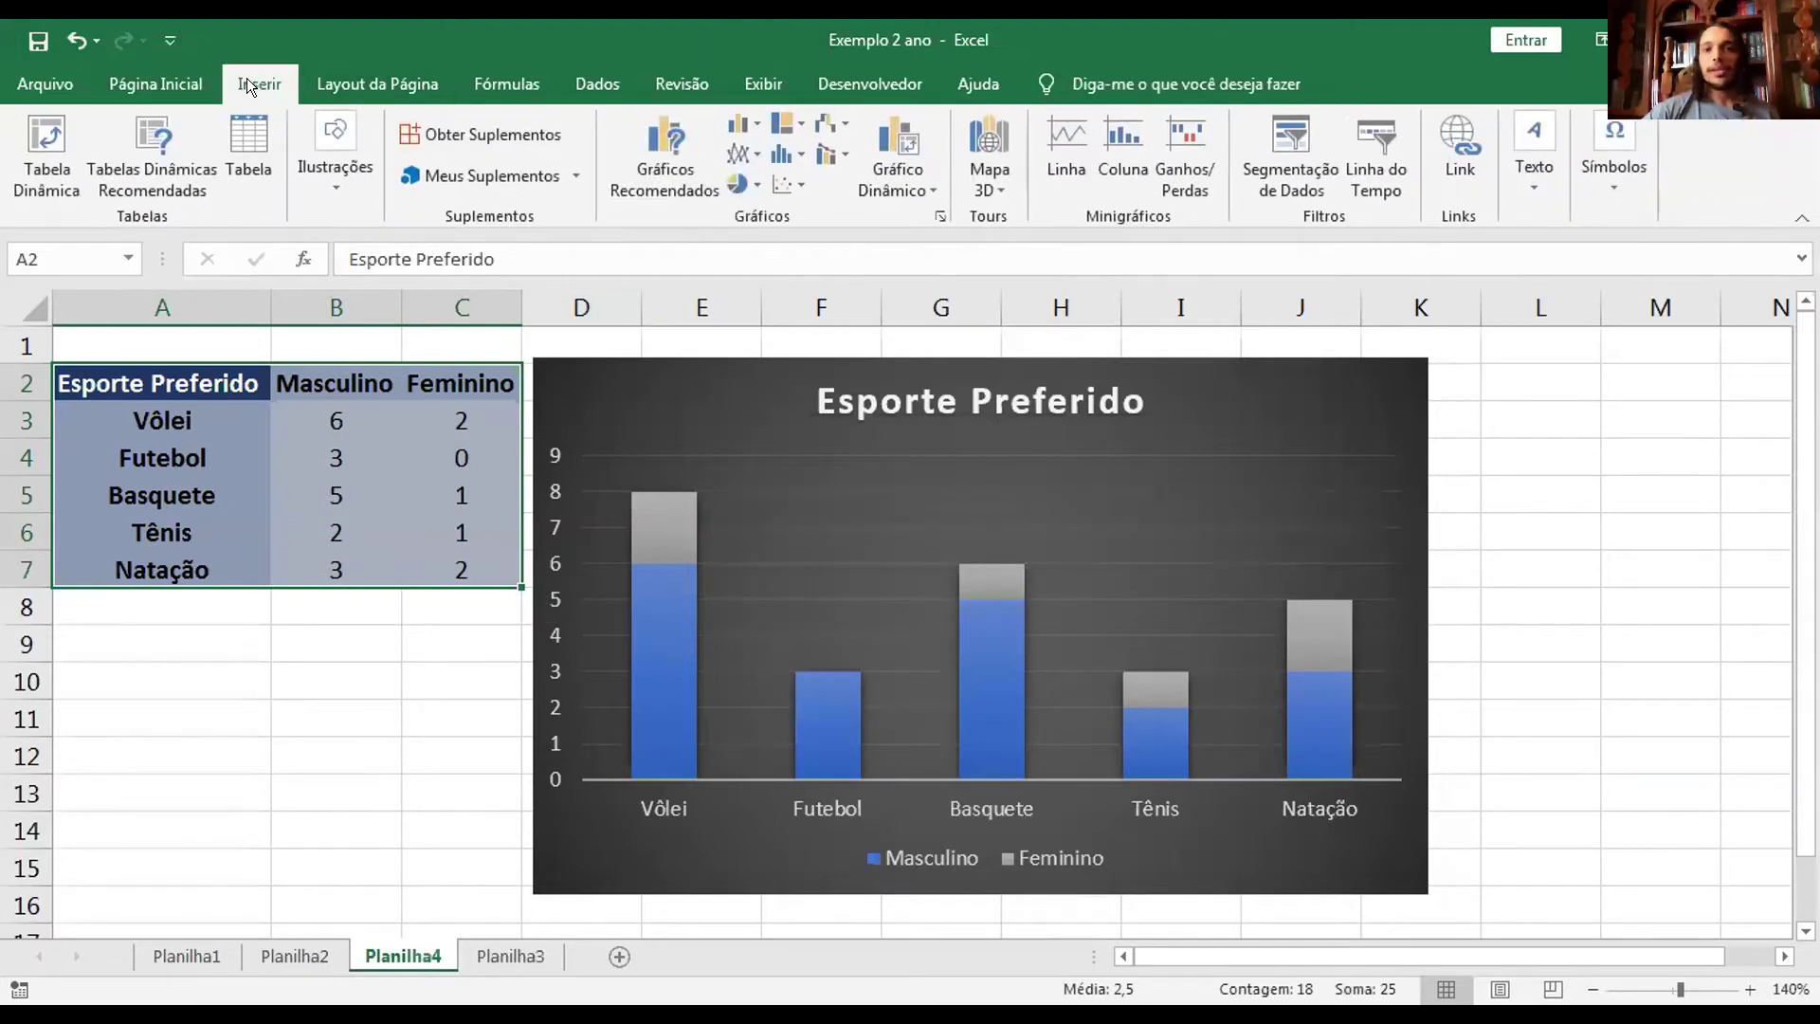
left_click(677, 169)
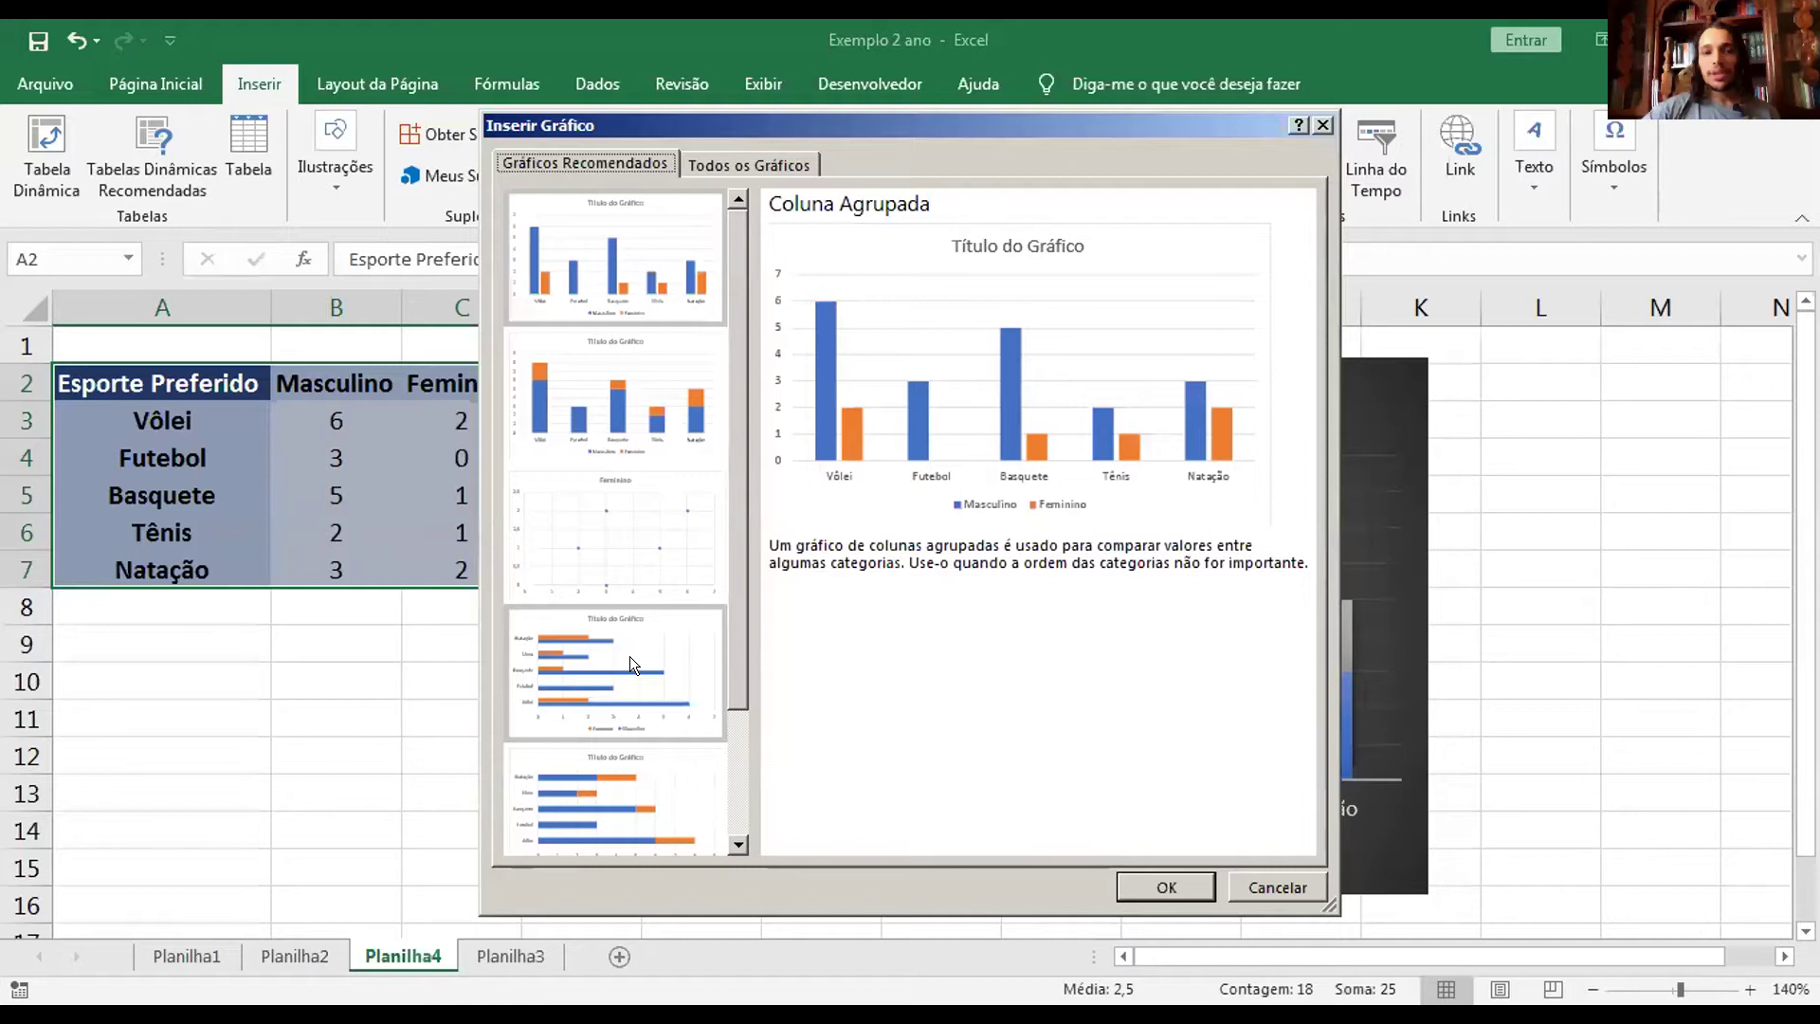
left_click(641, 781)
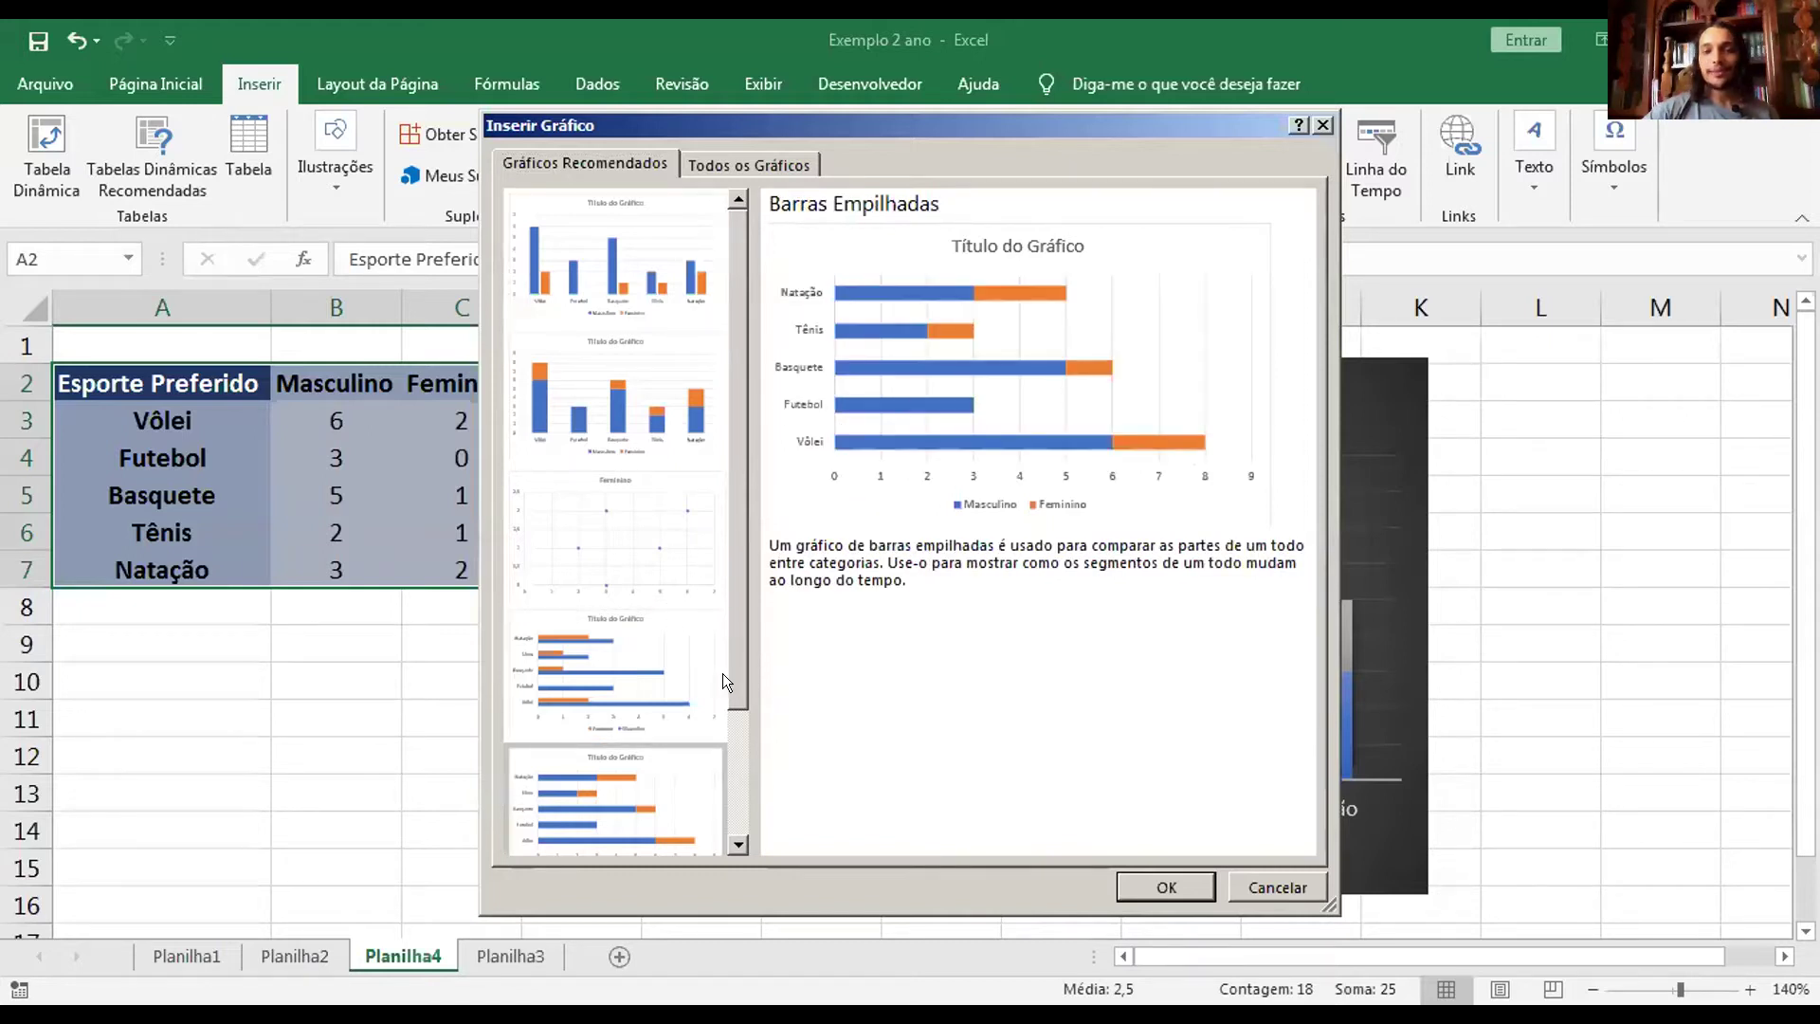
scroll(726, 683, "down", 3)
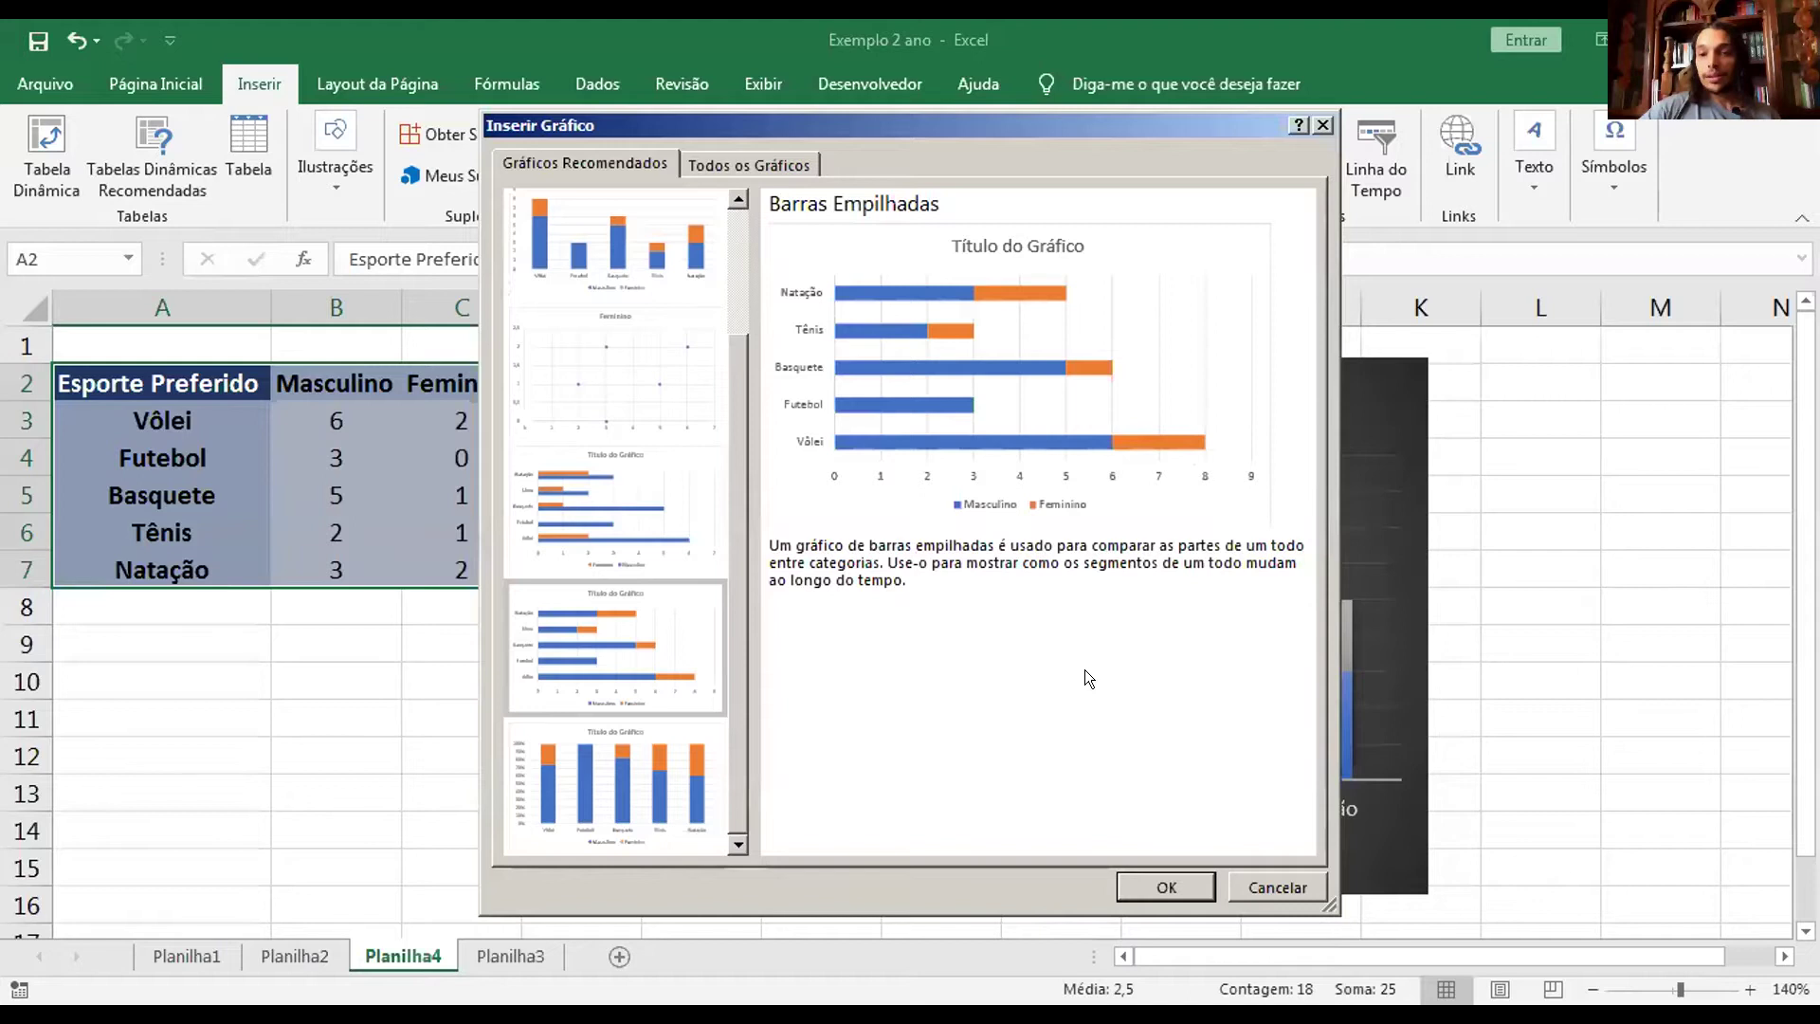
left_click(1254, 886)
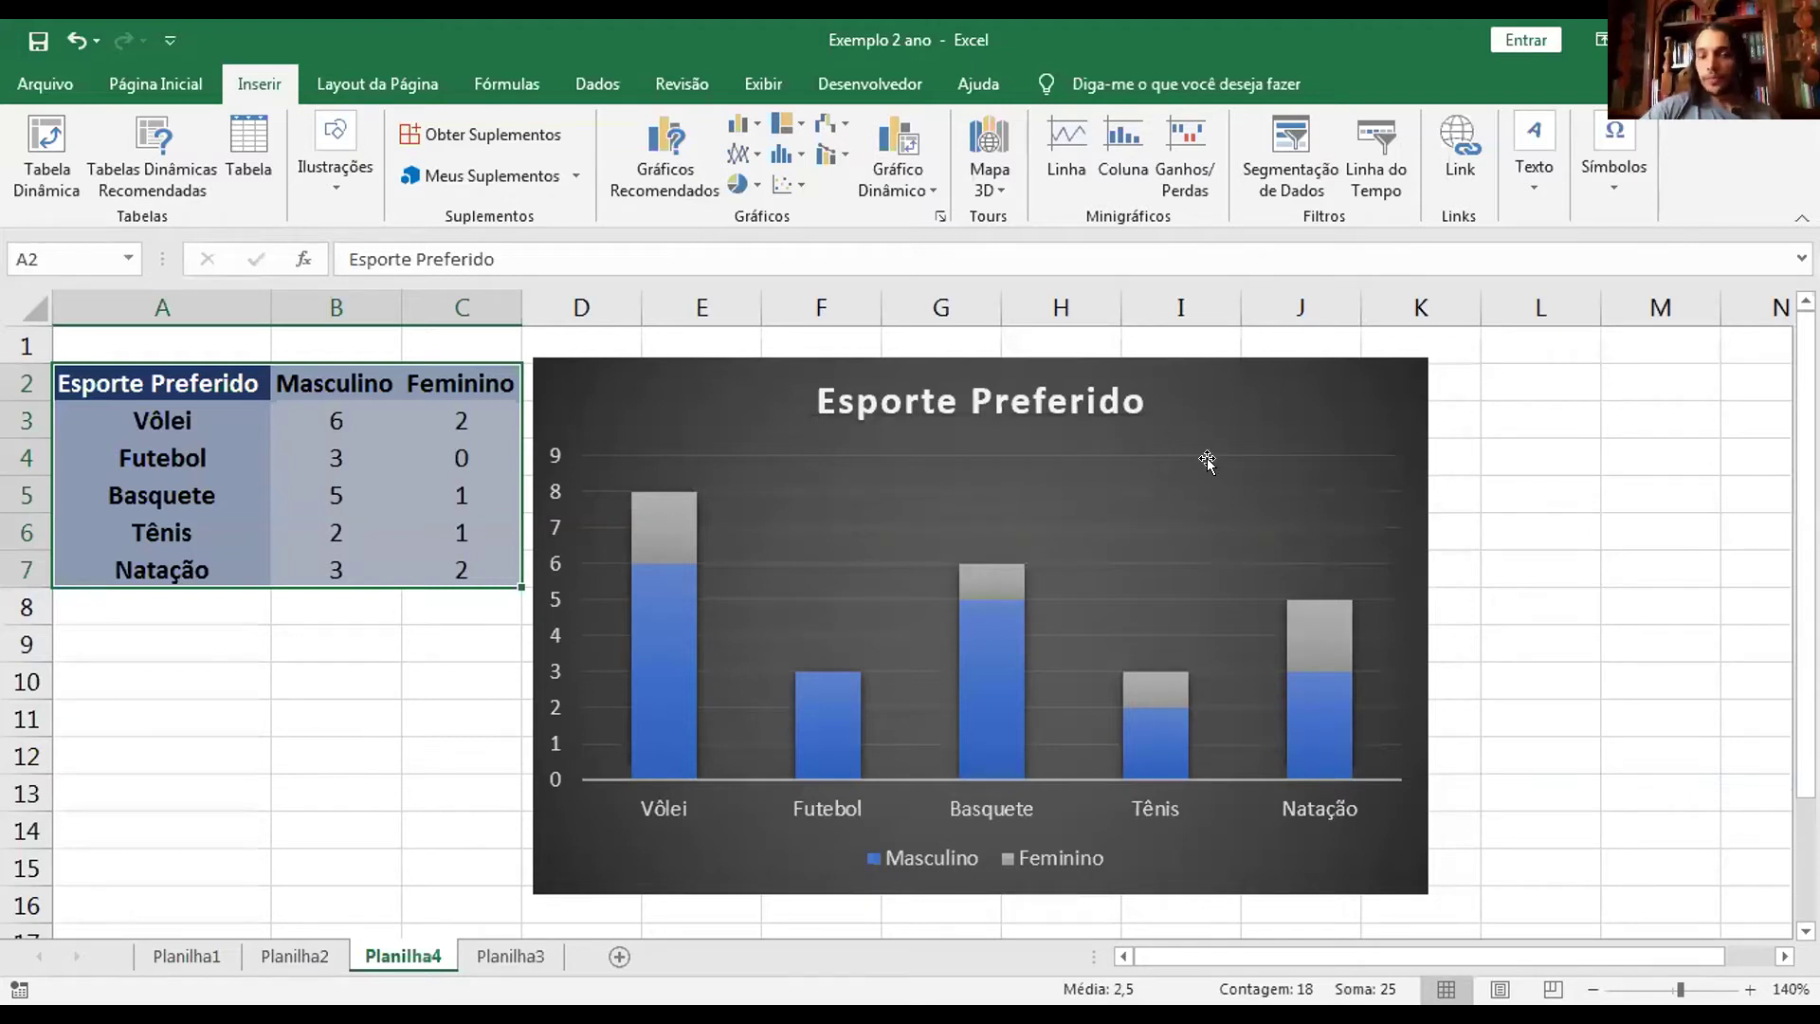
left_click(1213, 405)
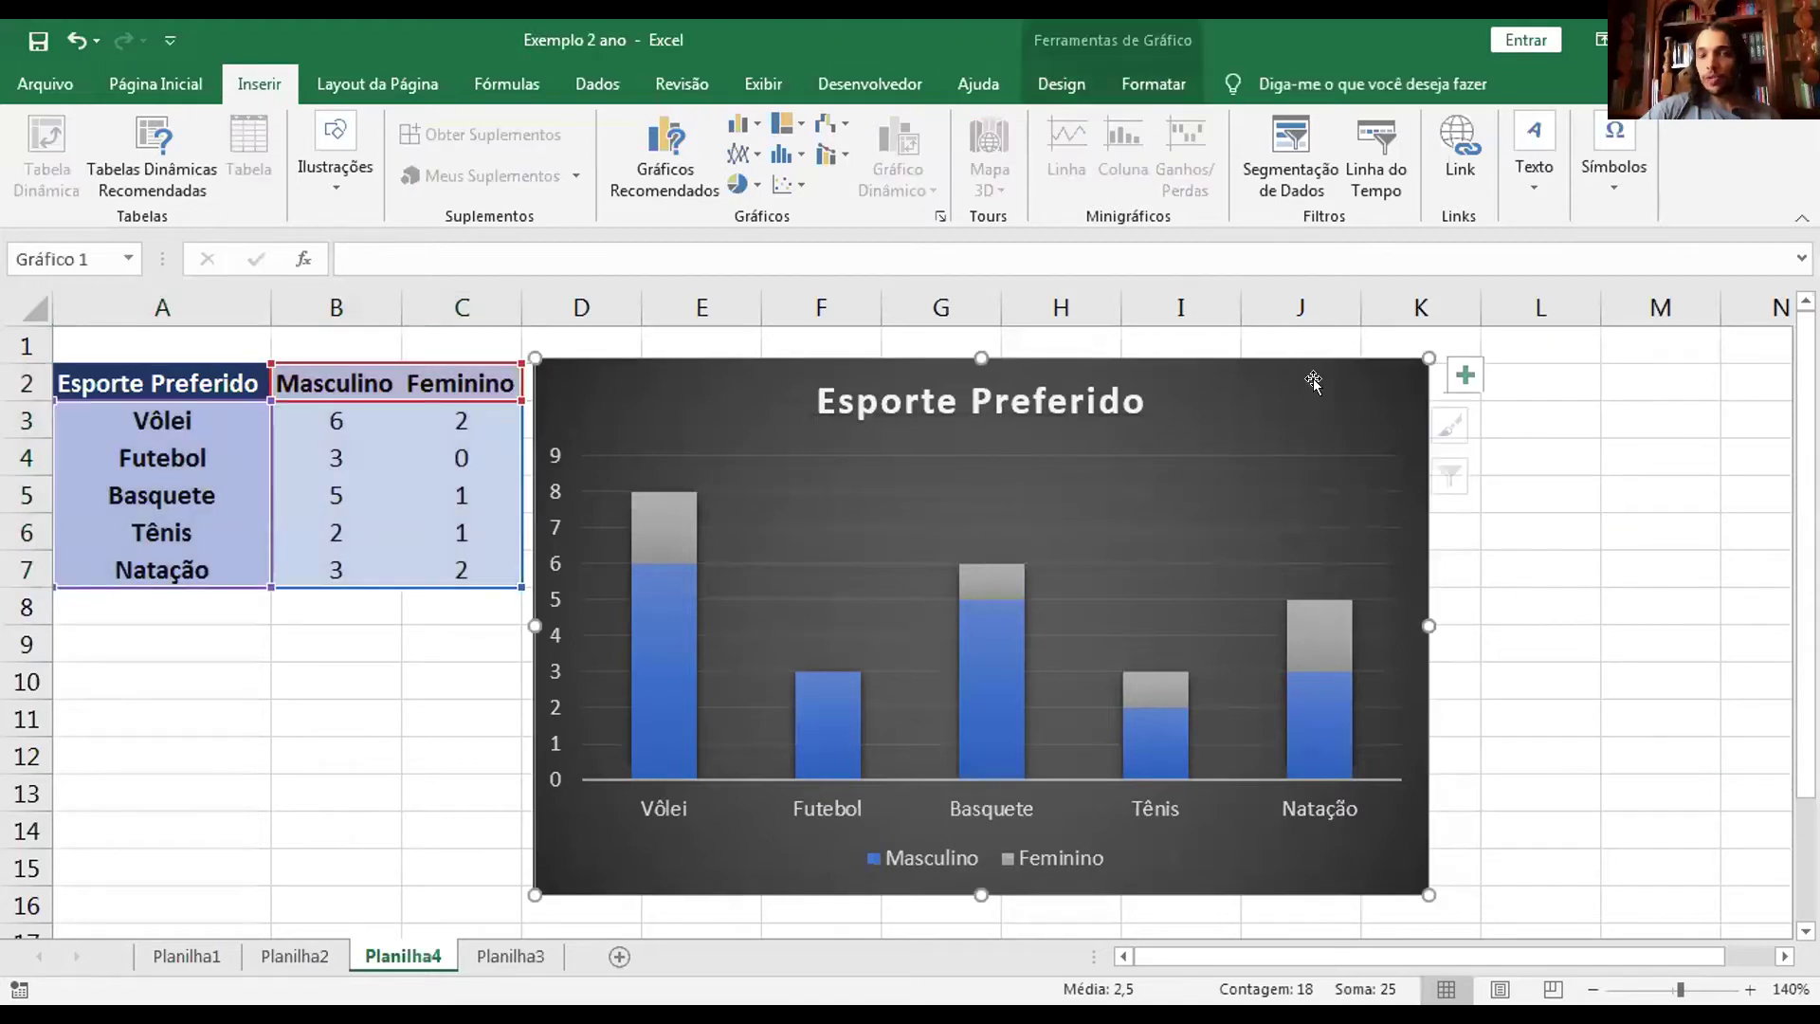
right_click(1088, 527)
key("Escape")
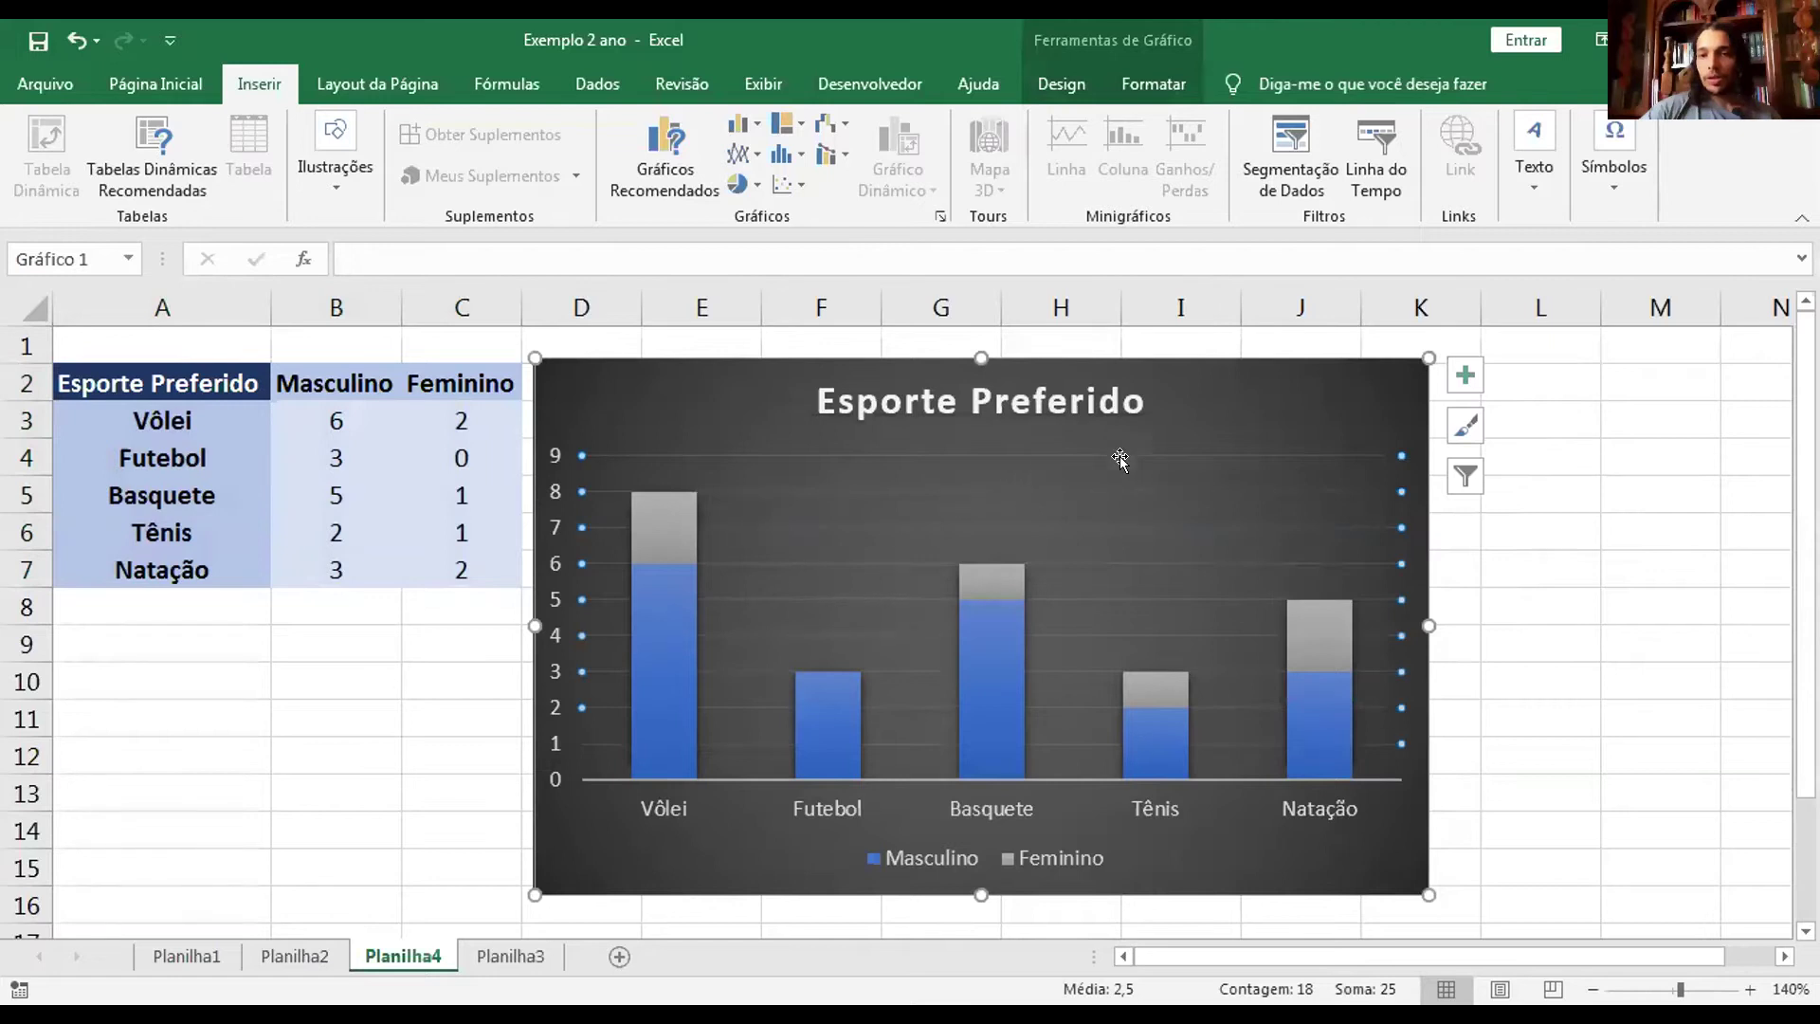
left_click(1079, 379)
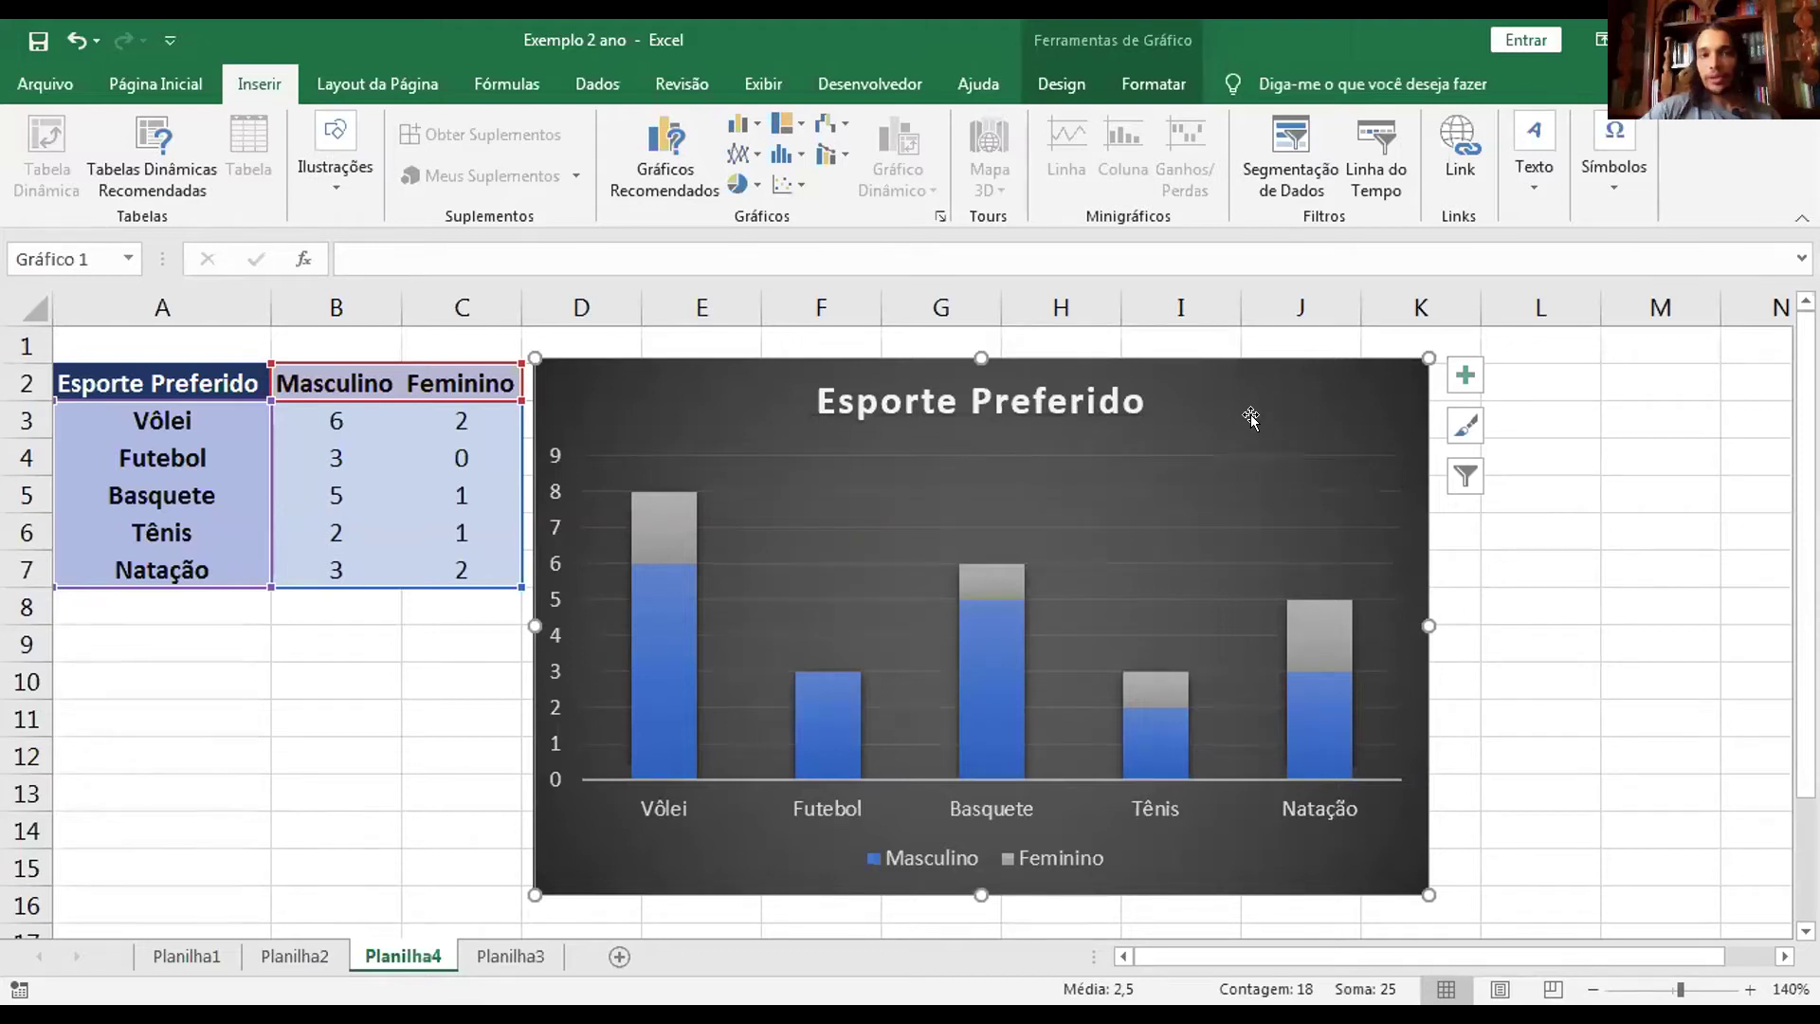
left_click(1056, 77)
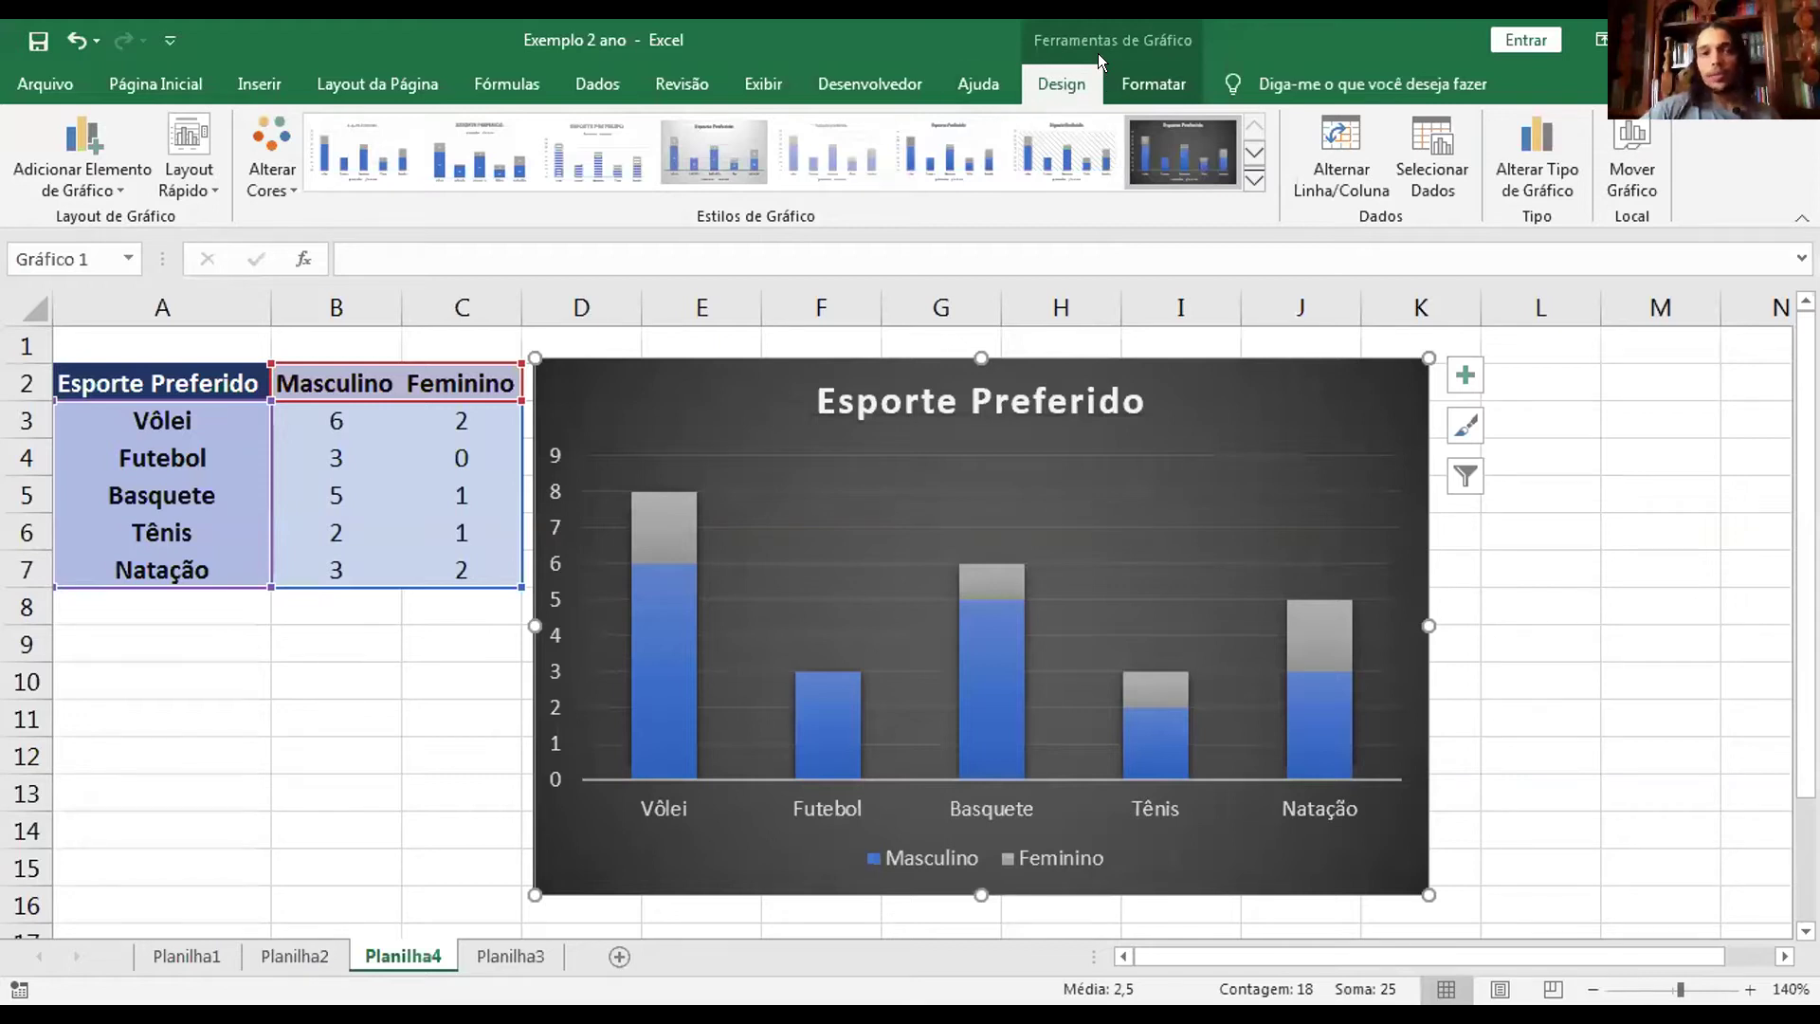
left_click(188, 182)
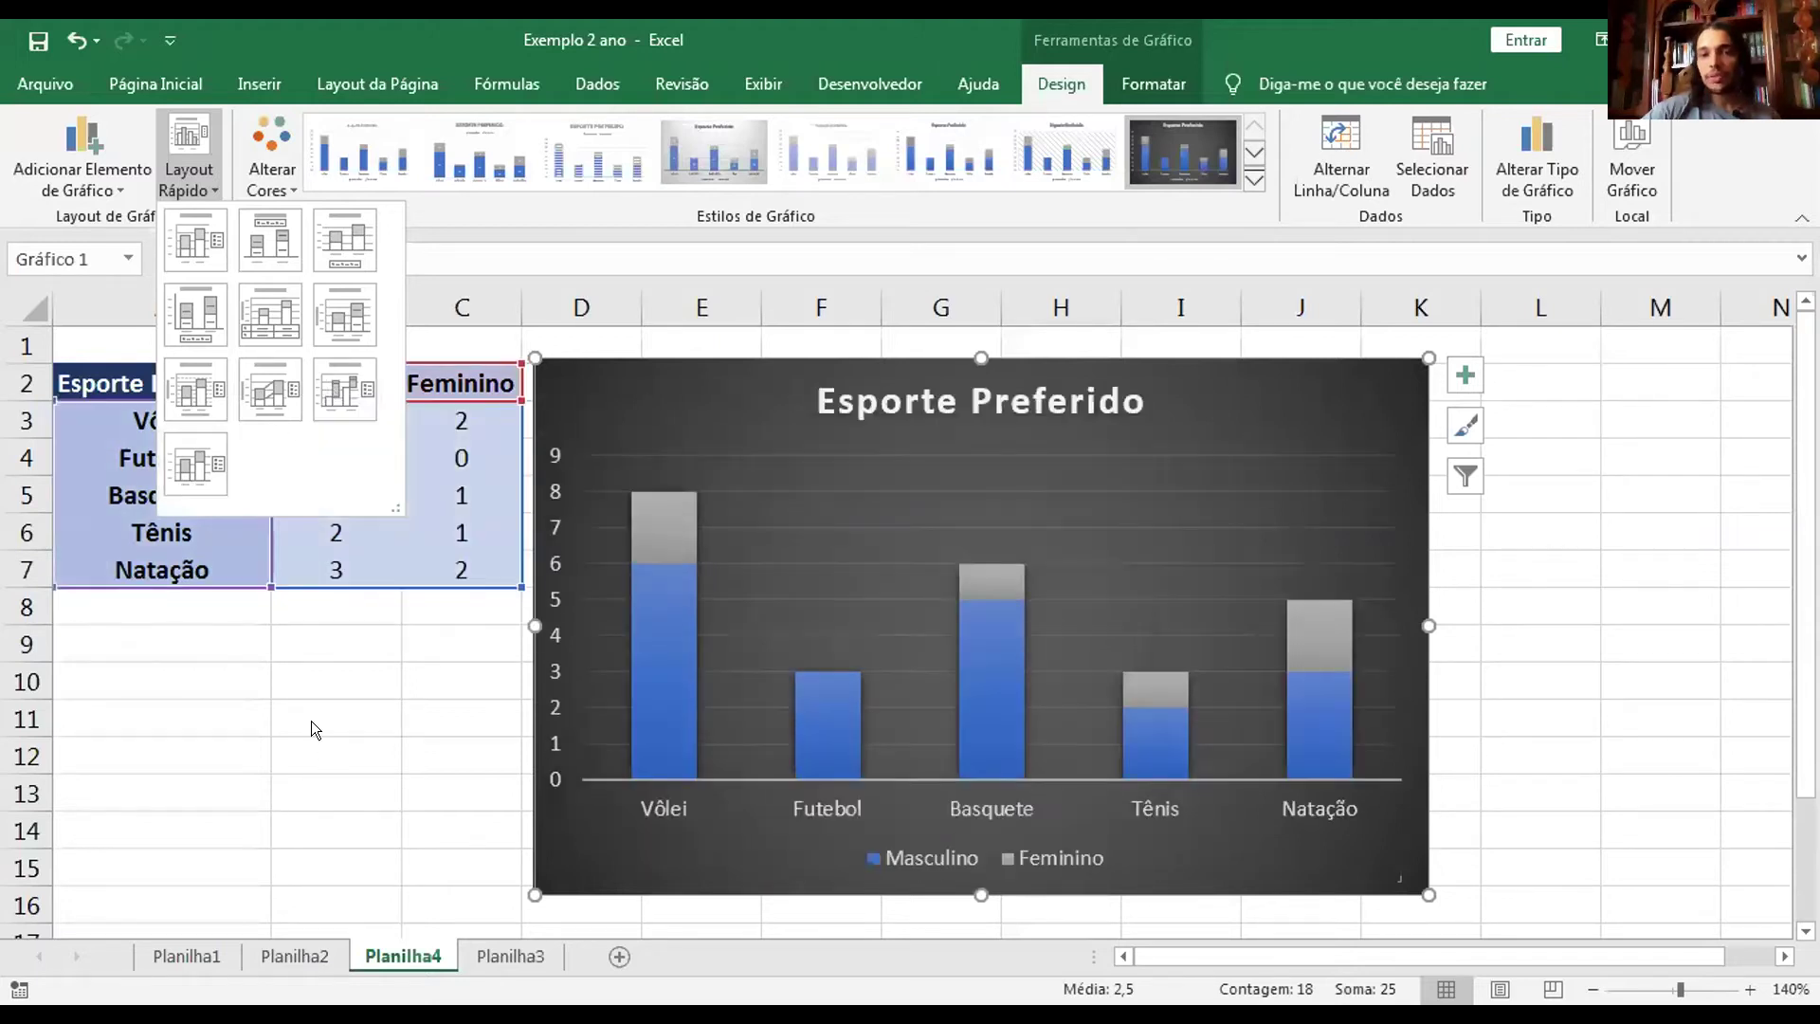
left_click(1135, 926)
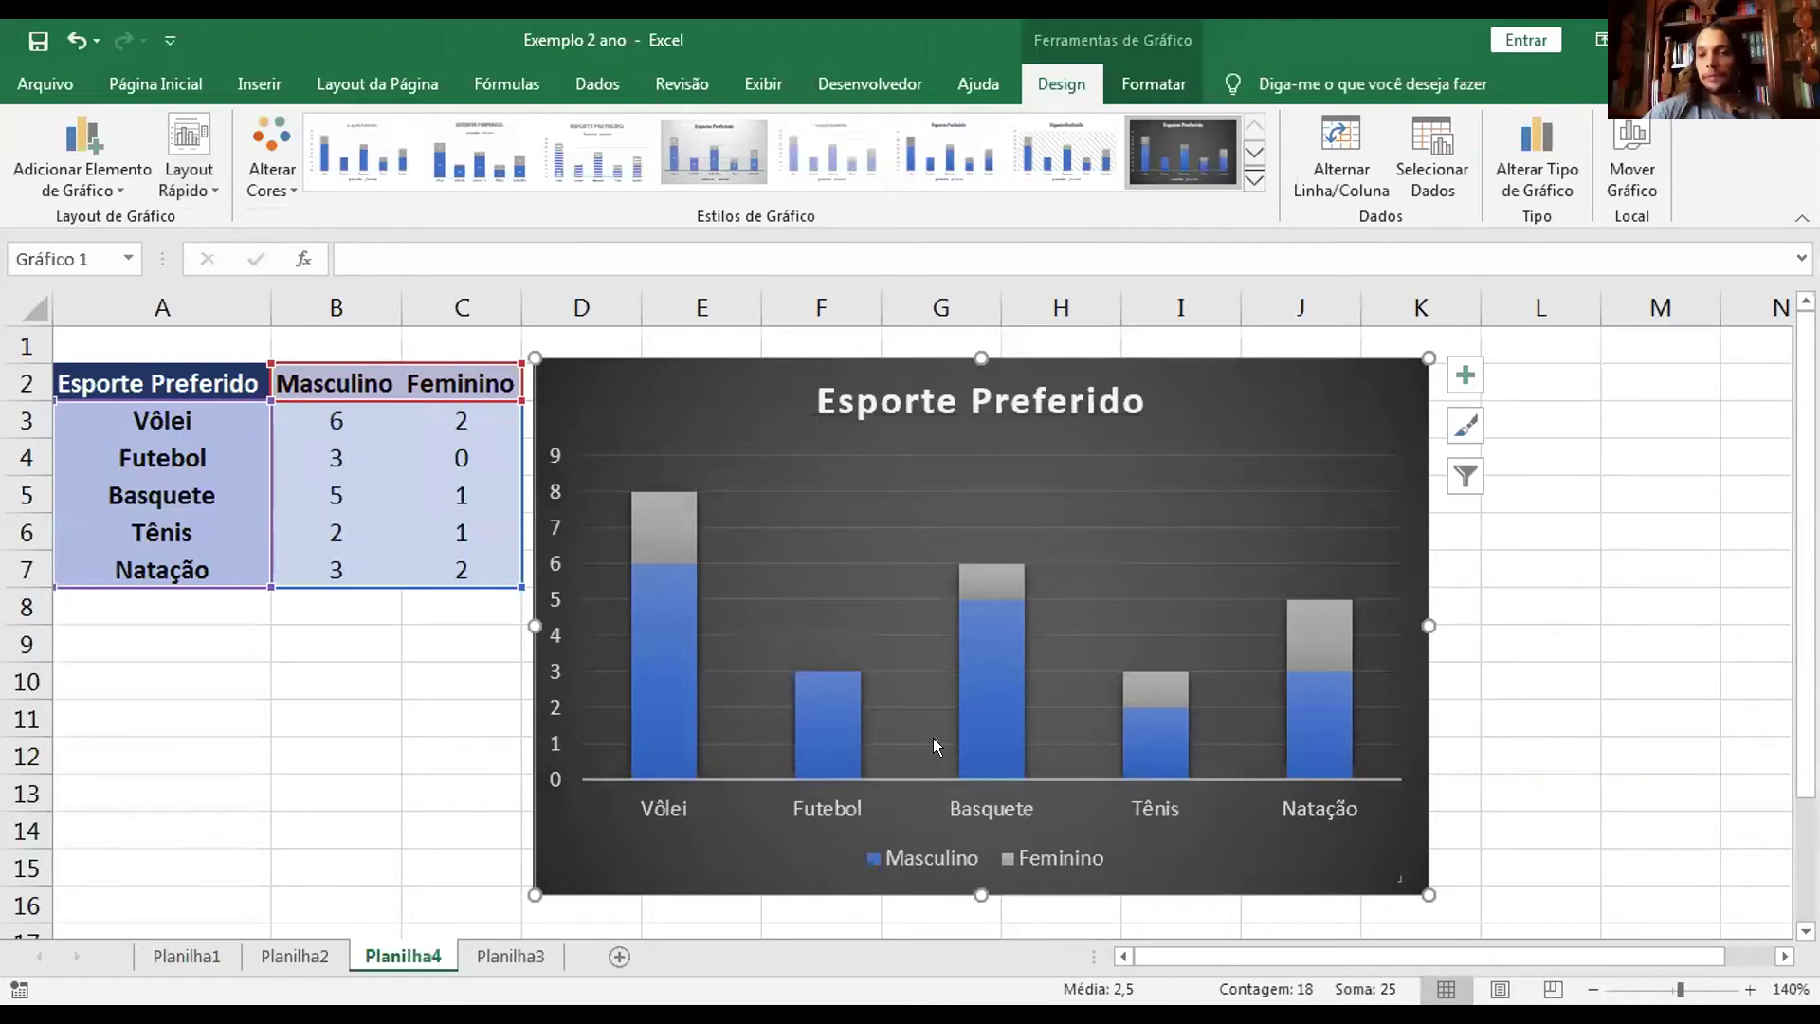
Insert a Barras Empilhadas chart from the recommended charts for the table data in A2:C7.
left_click(311, 717)
left_click_drag(166, 384, 508, 570)
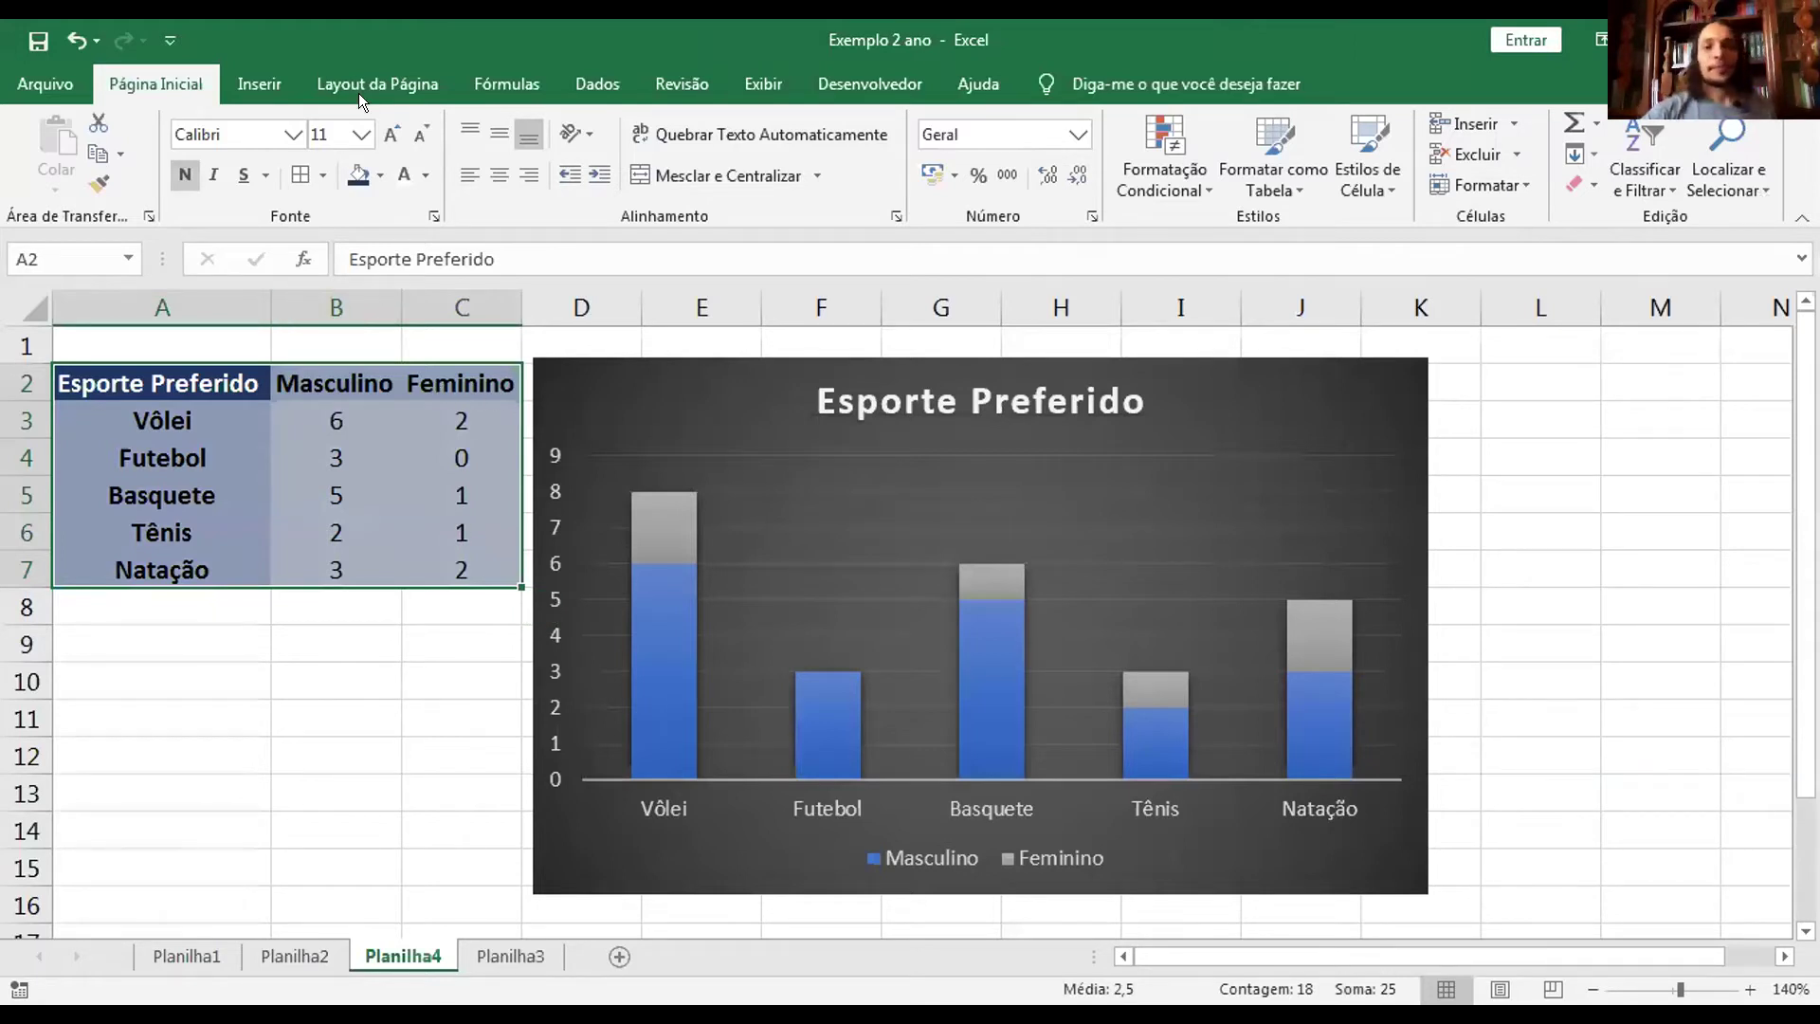
left_click(261, 78)
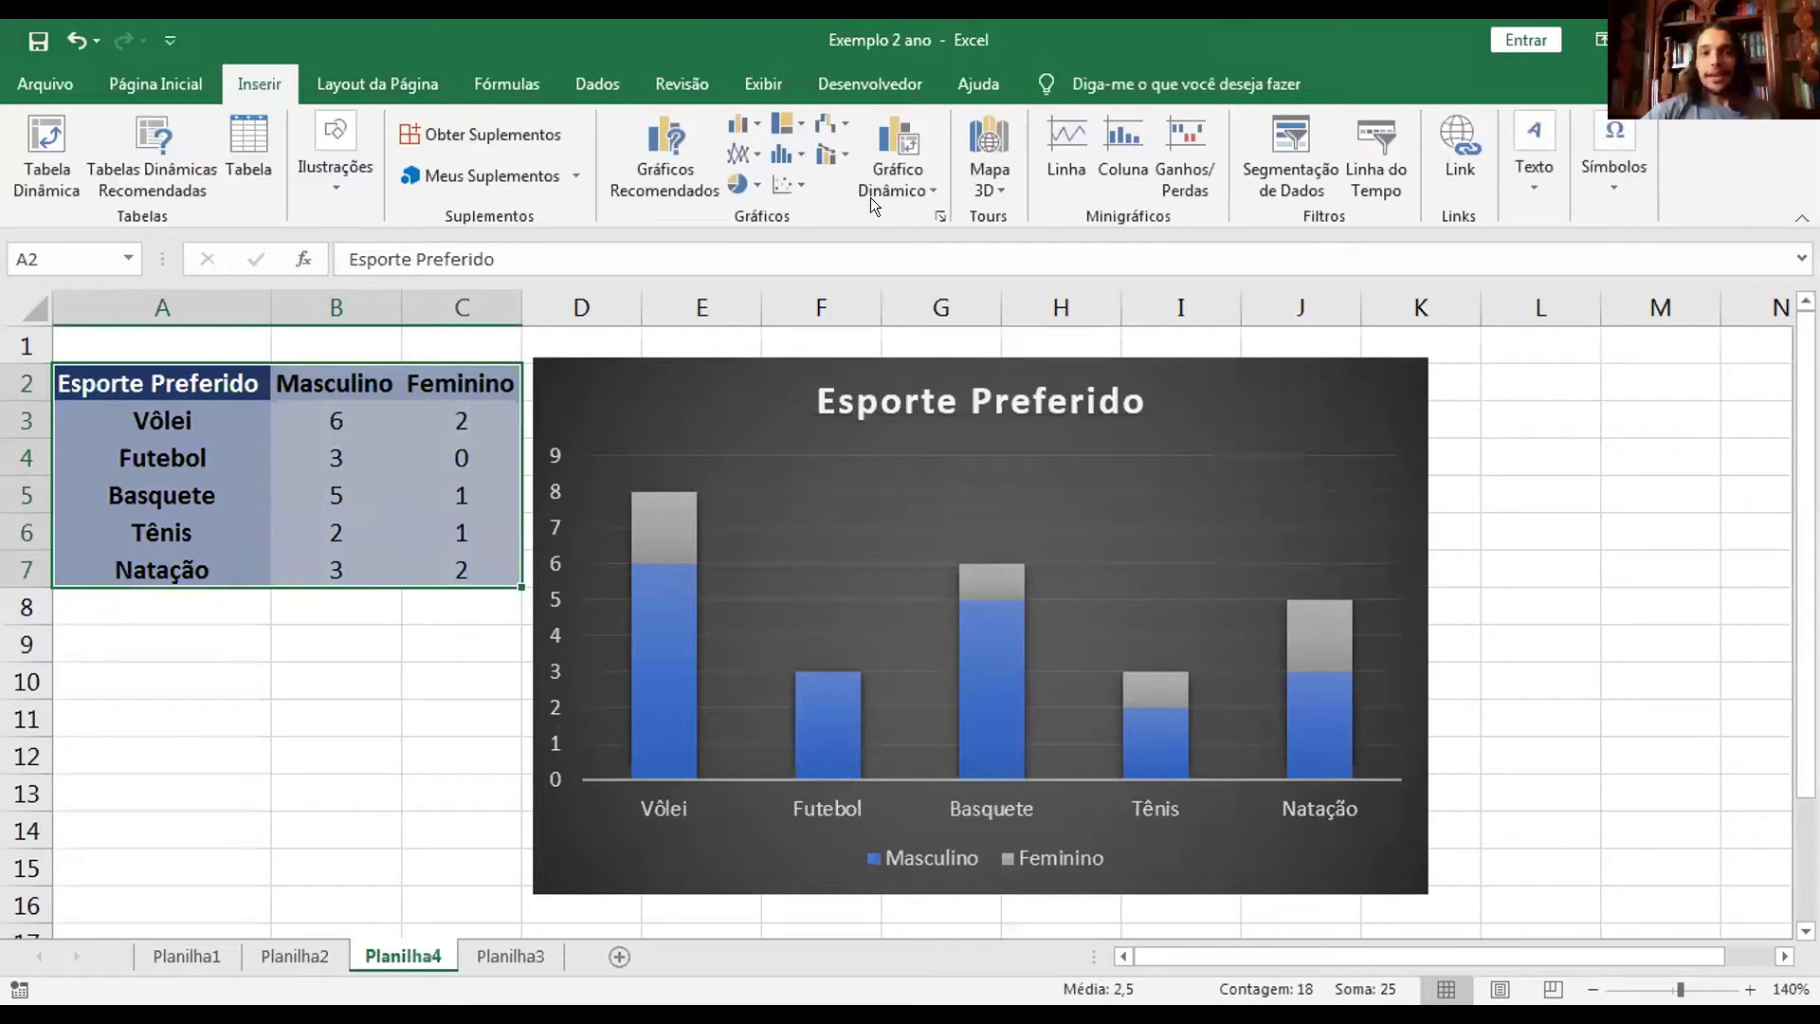
left_click(654, 148)
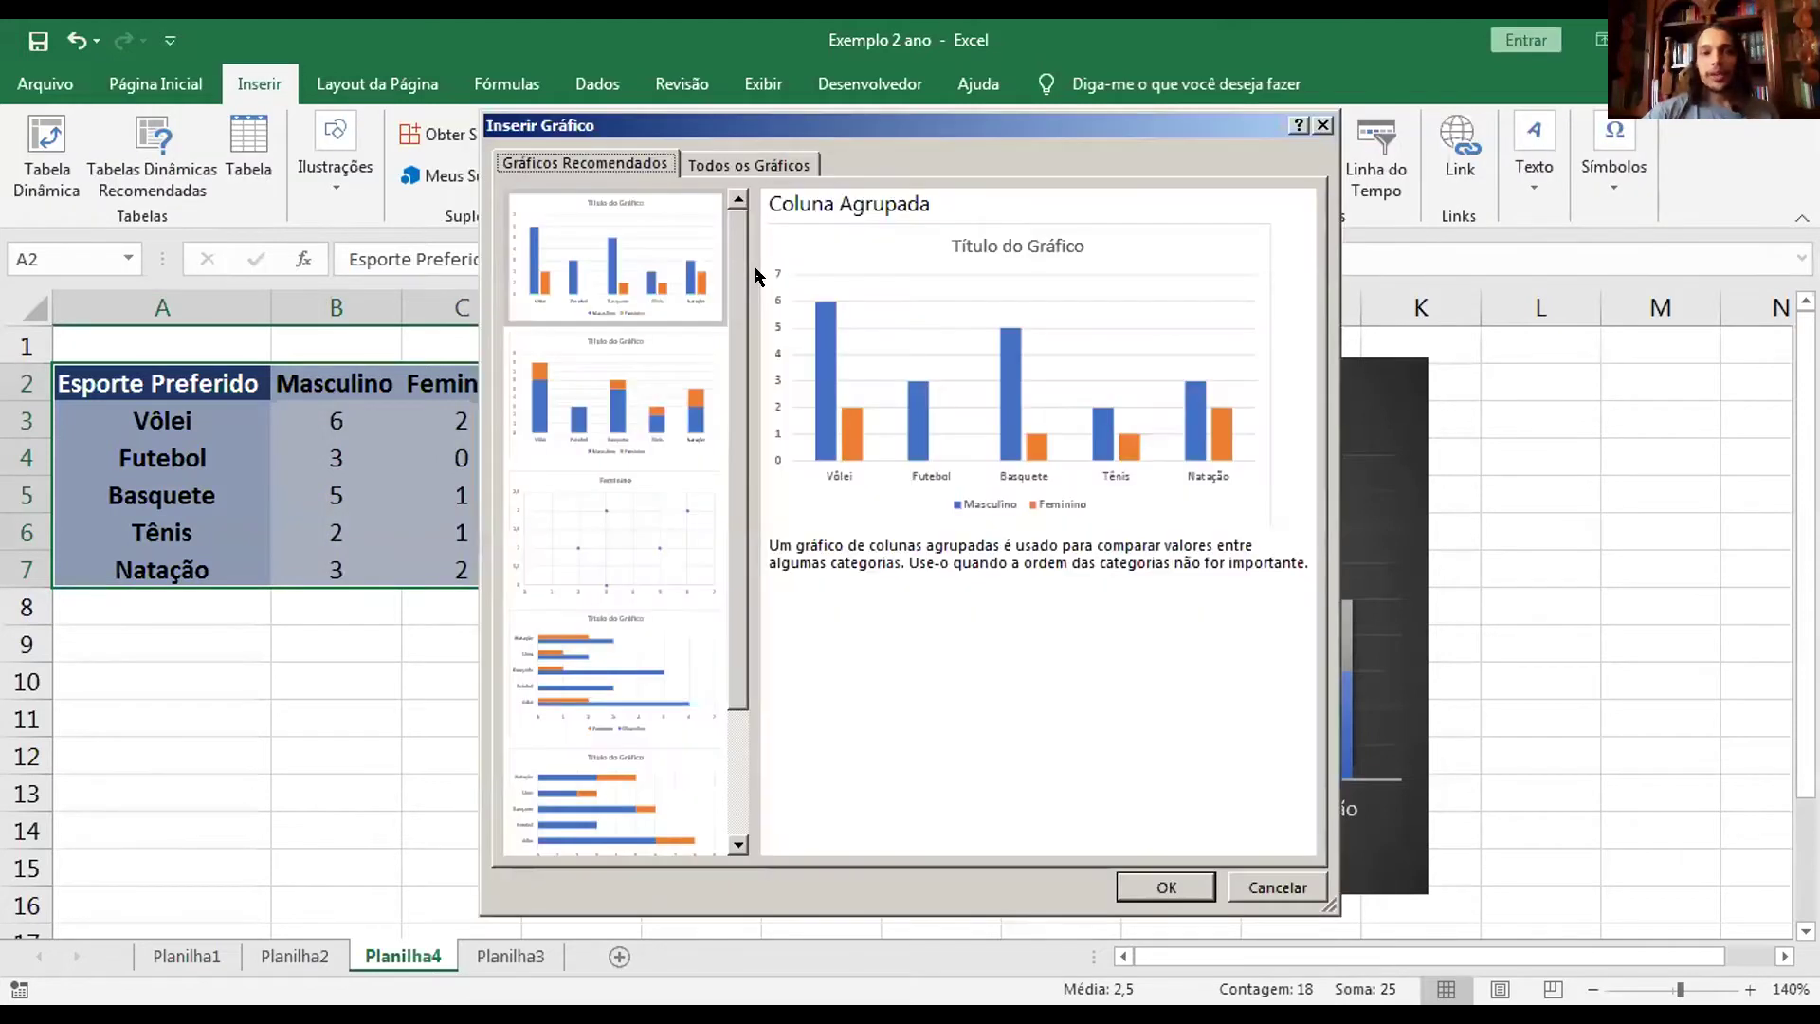
left_click(611, 766)
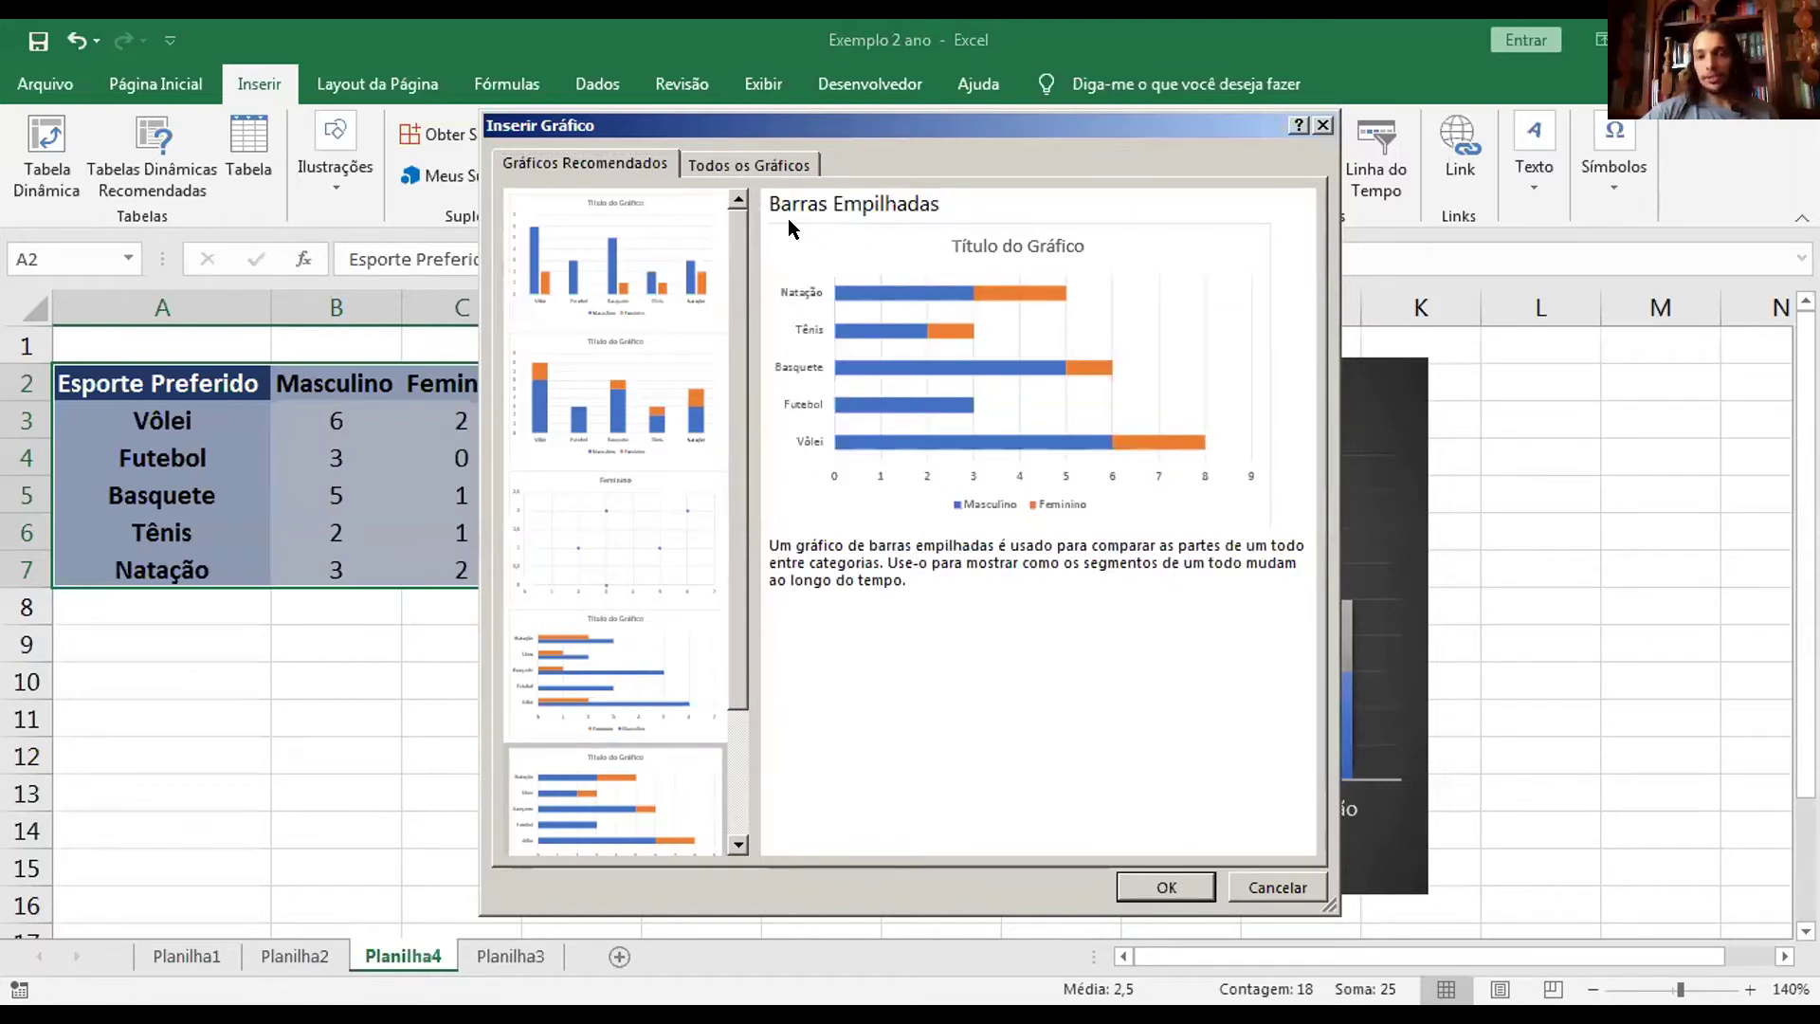
left_click(1169, 882)
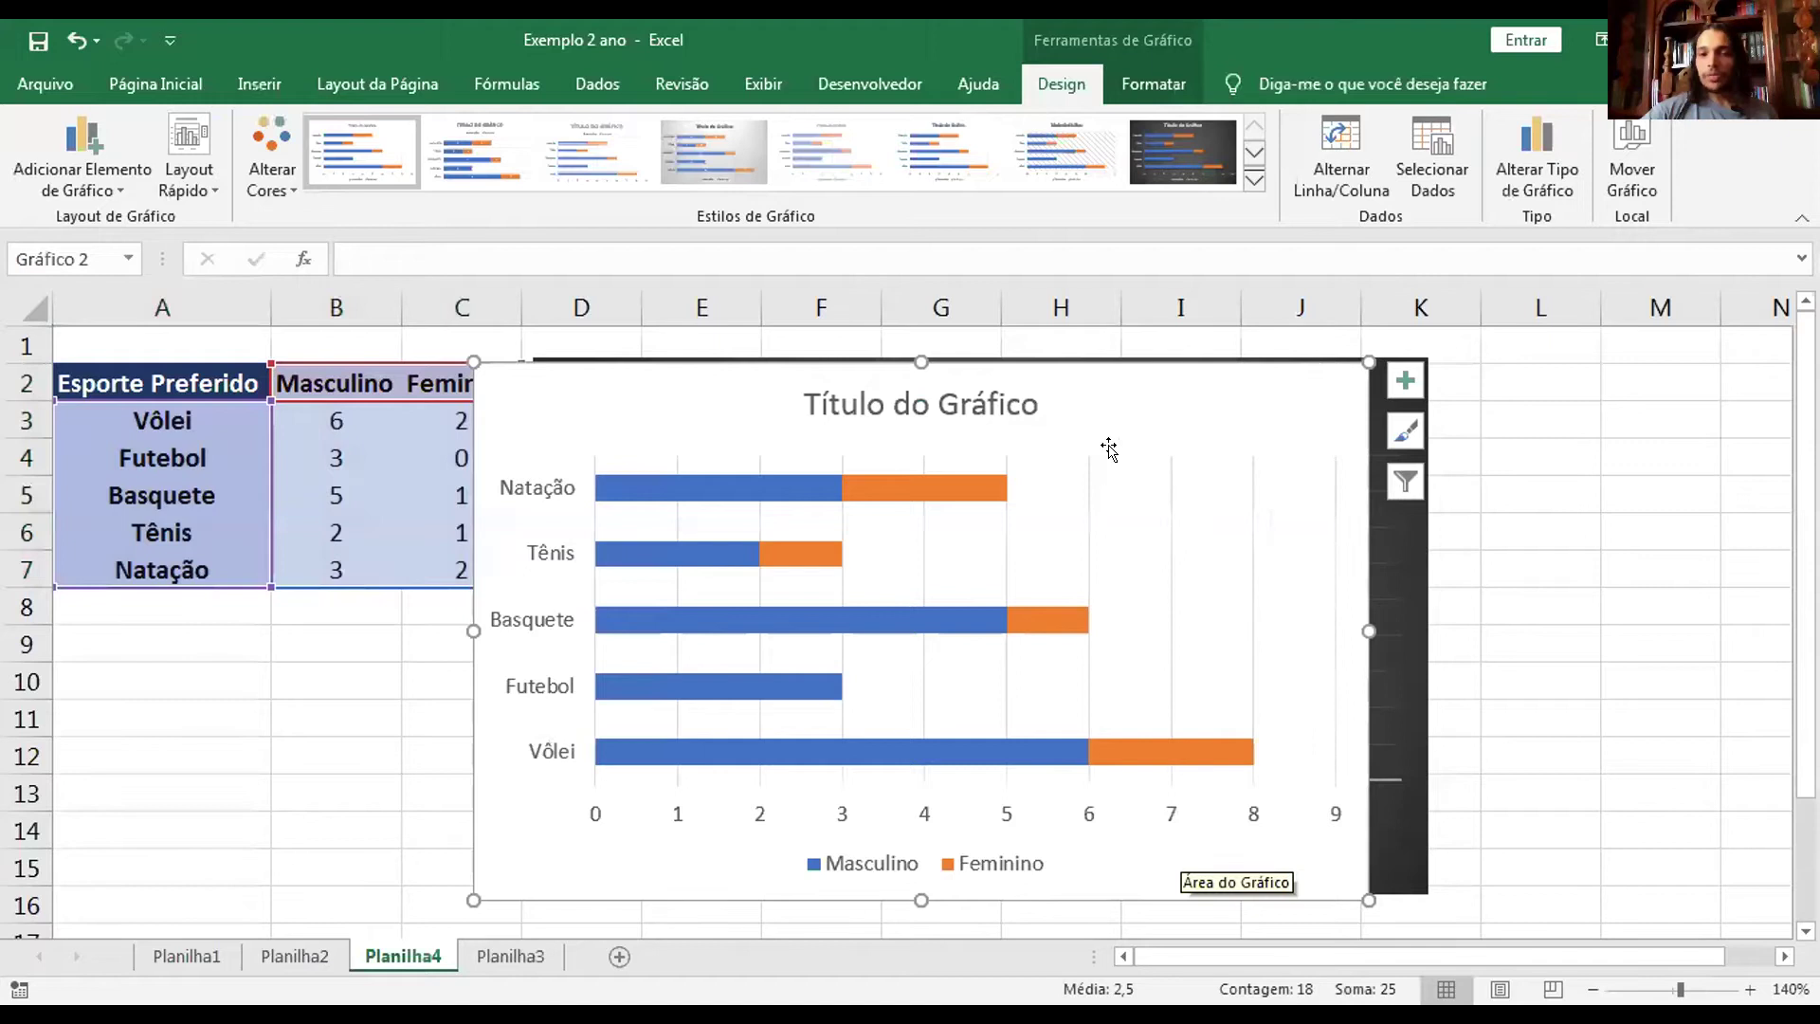
left_click_drag(1040, 540, 936, 358)
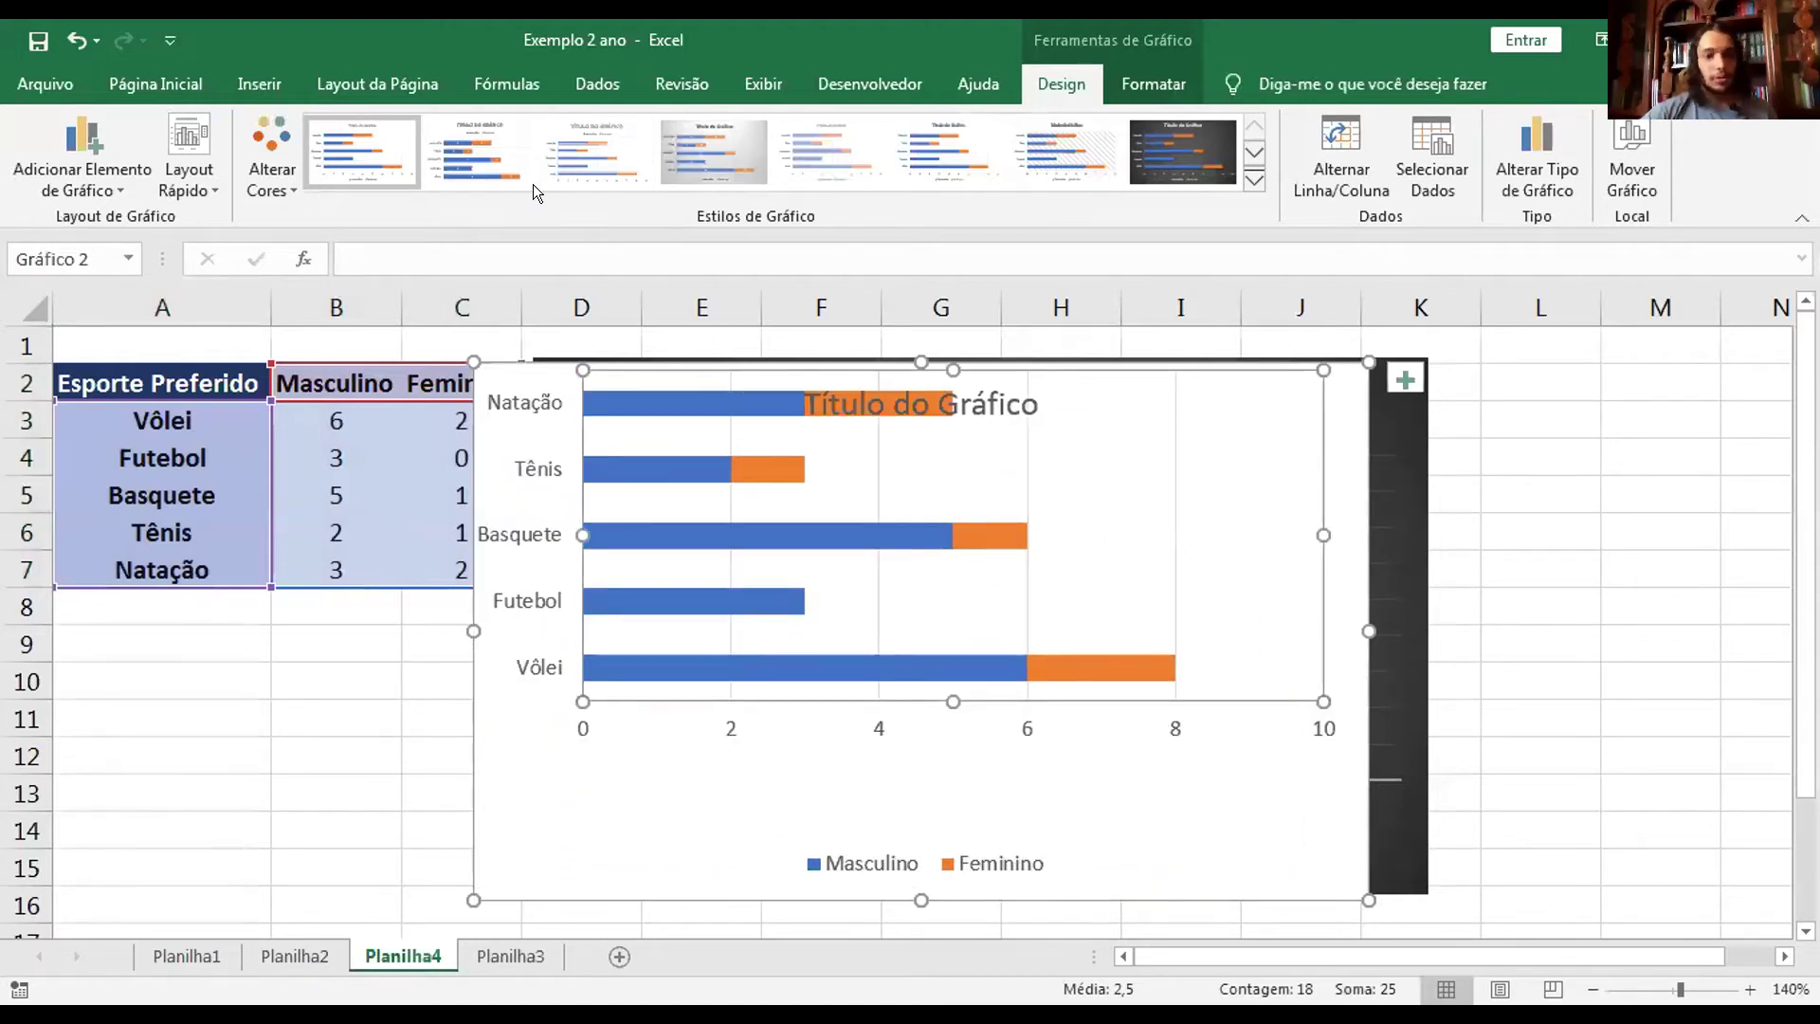
key("ctrl+z")
left_click(1211, 381)
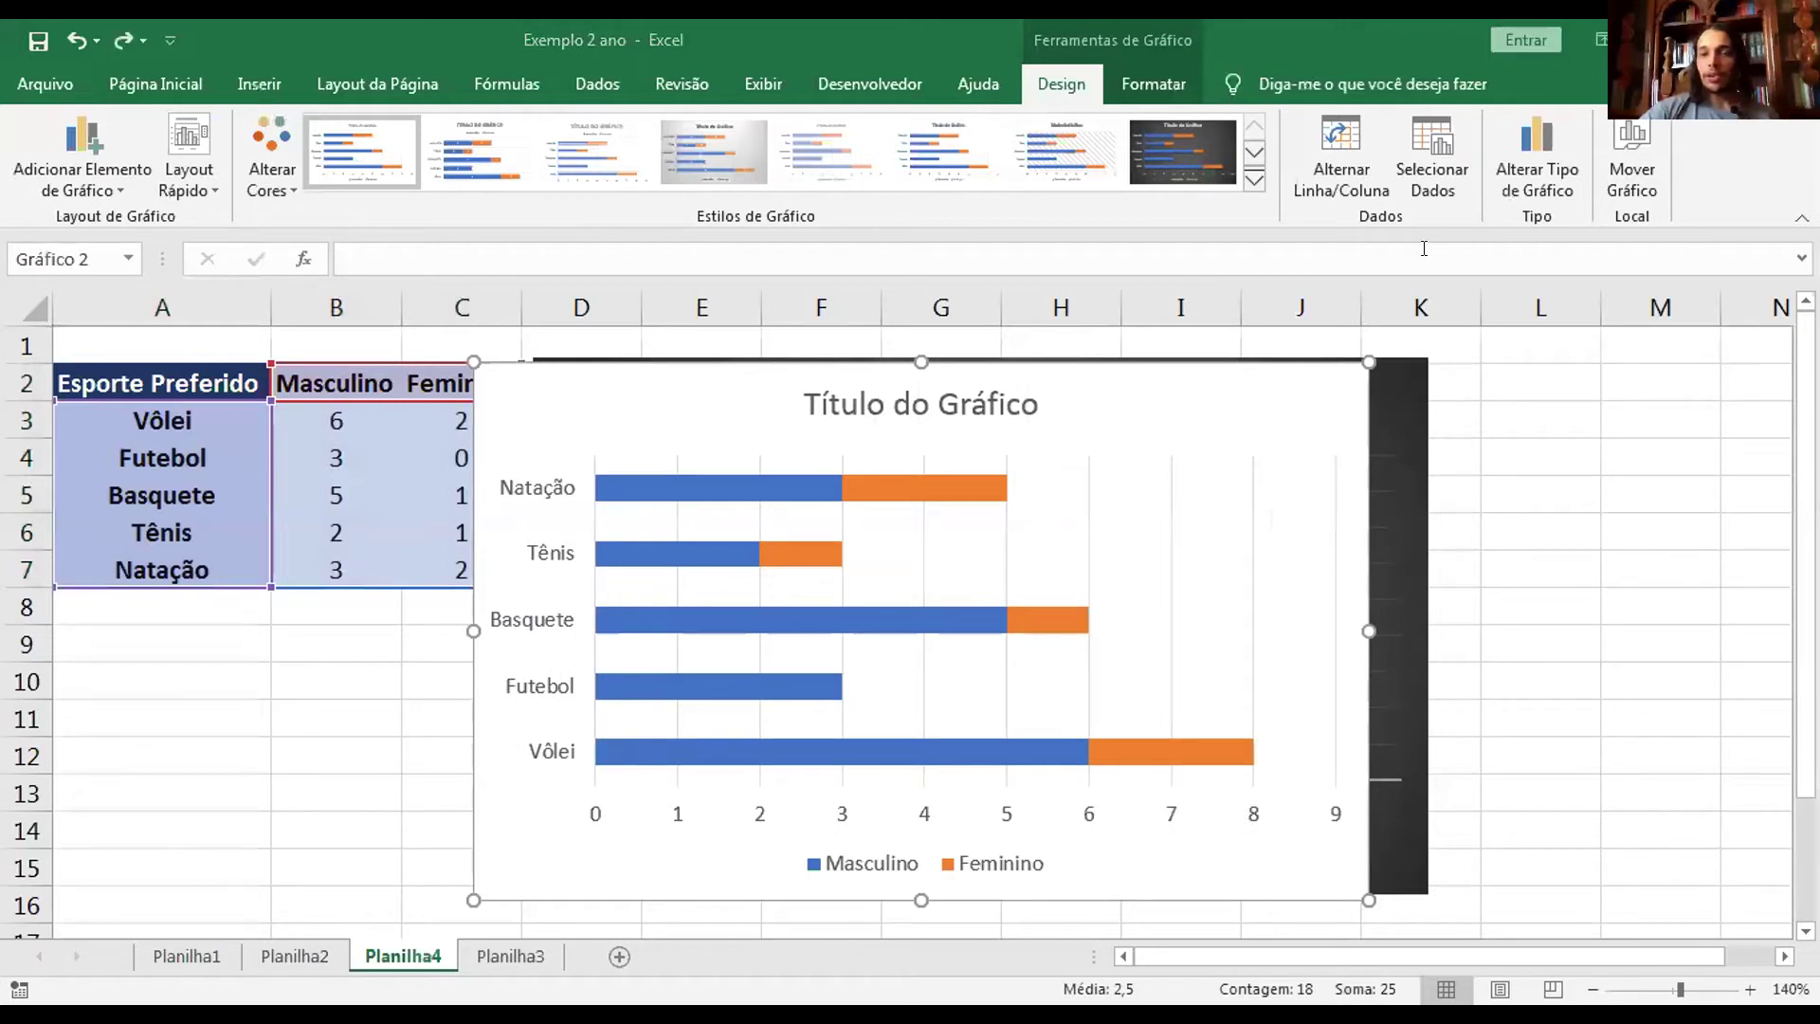
Shrink the new stacked bar chart and move it off the table, to about columns I to N, rows 8 to 17.
left_click(1588, 982)
left_click(1588, 981)
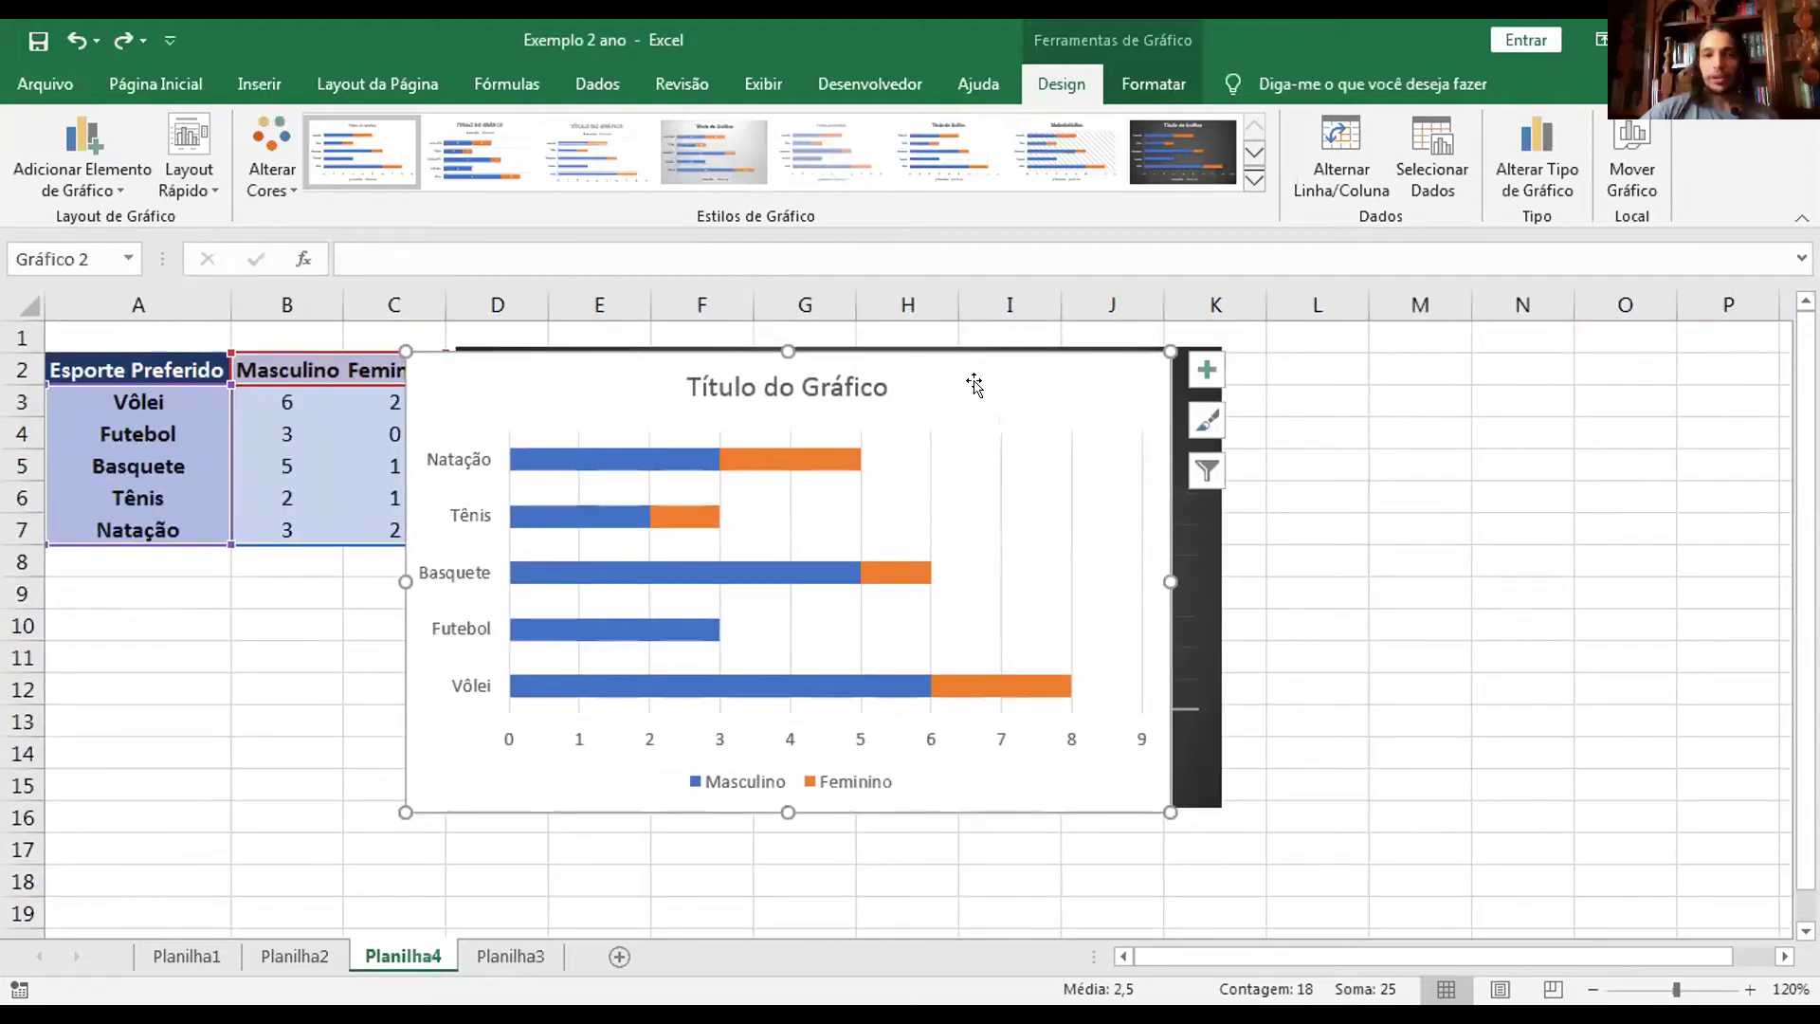
left_click_drag(1163, 798, 992, 638)
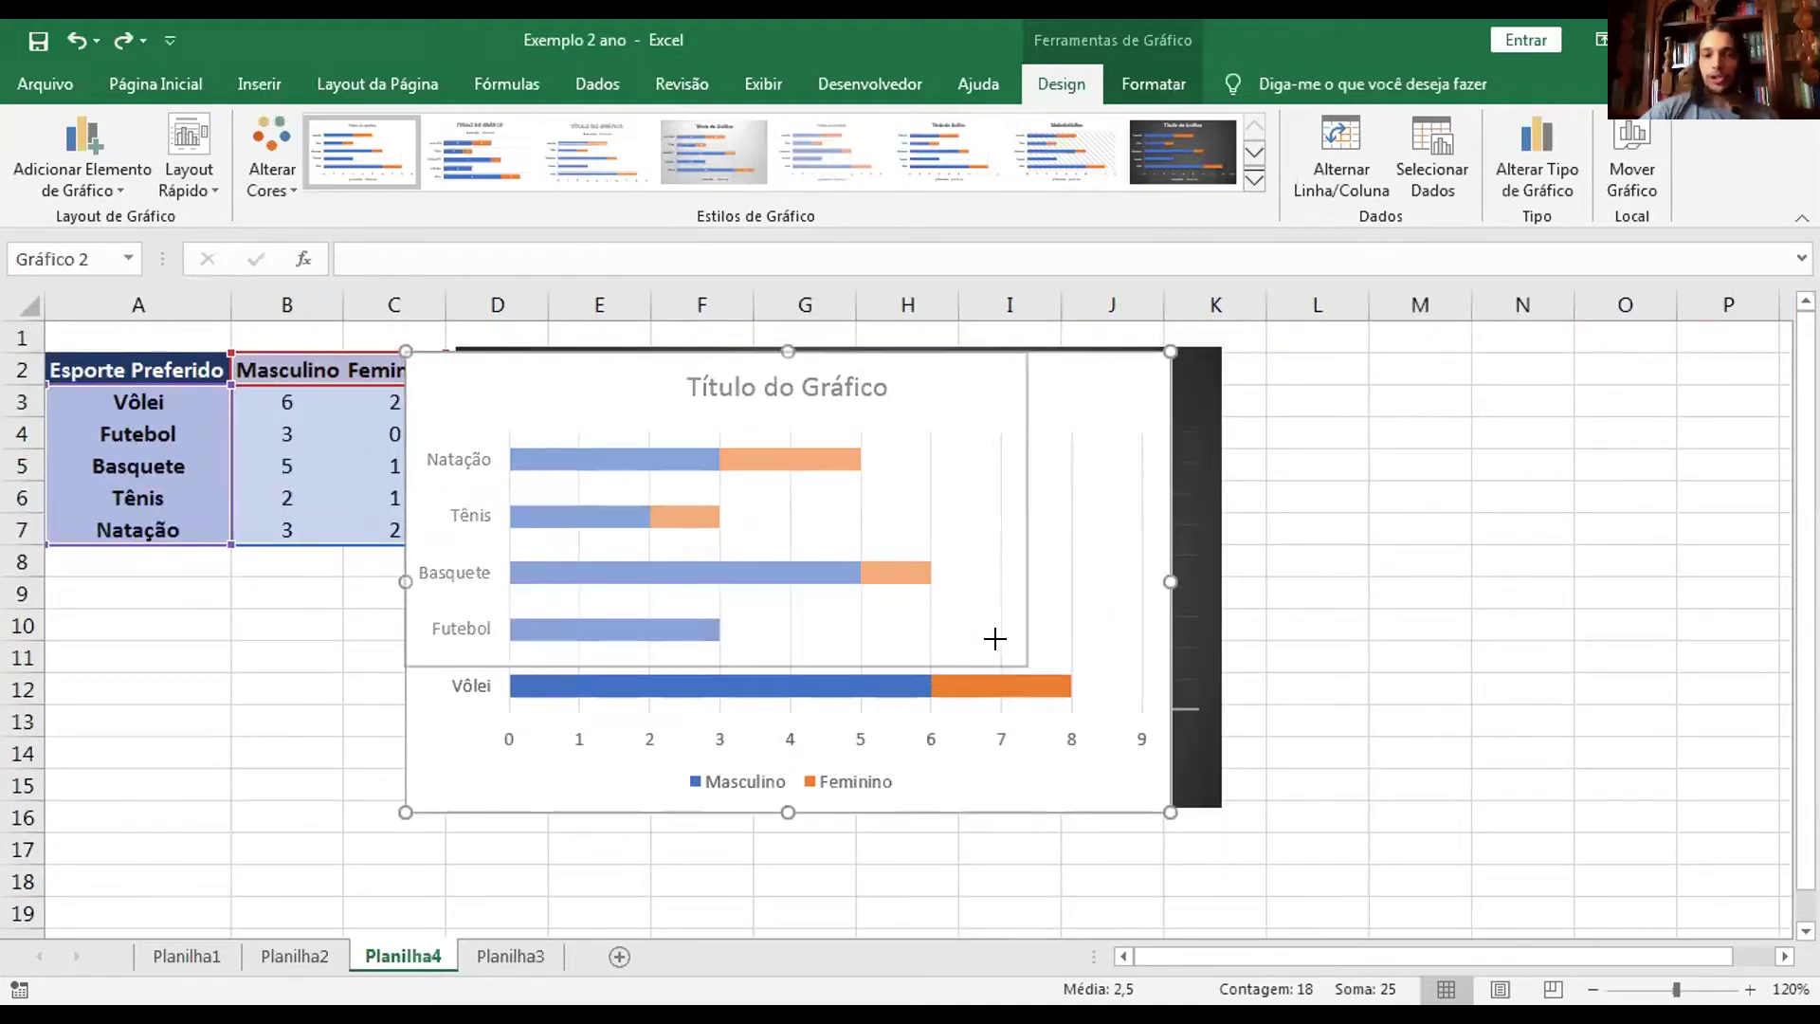
left_click_drag(908, 403, 1473, 595)
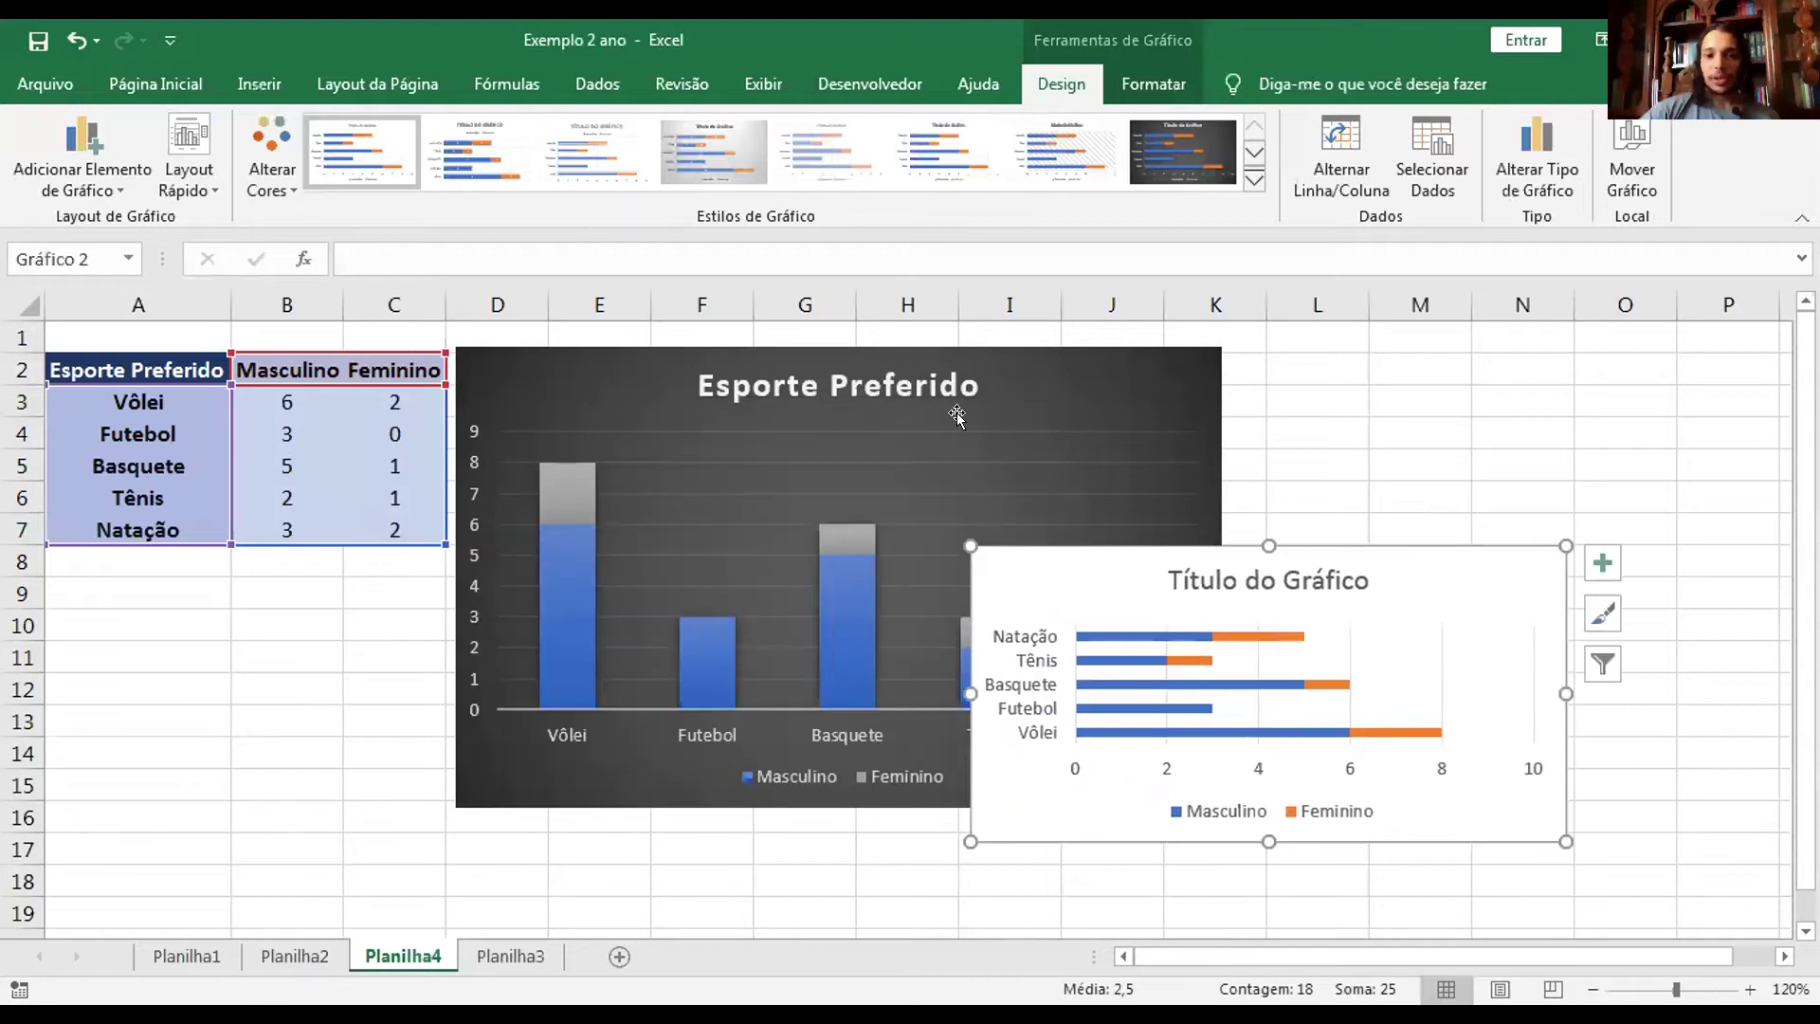
Shrink the dark stacked column chart and place it directly below the table, starting at row 8 in column A.
left_click(456, 382)
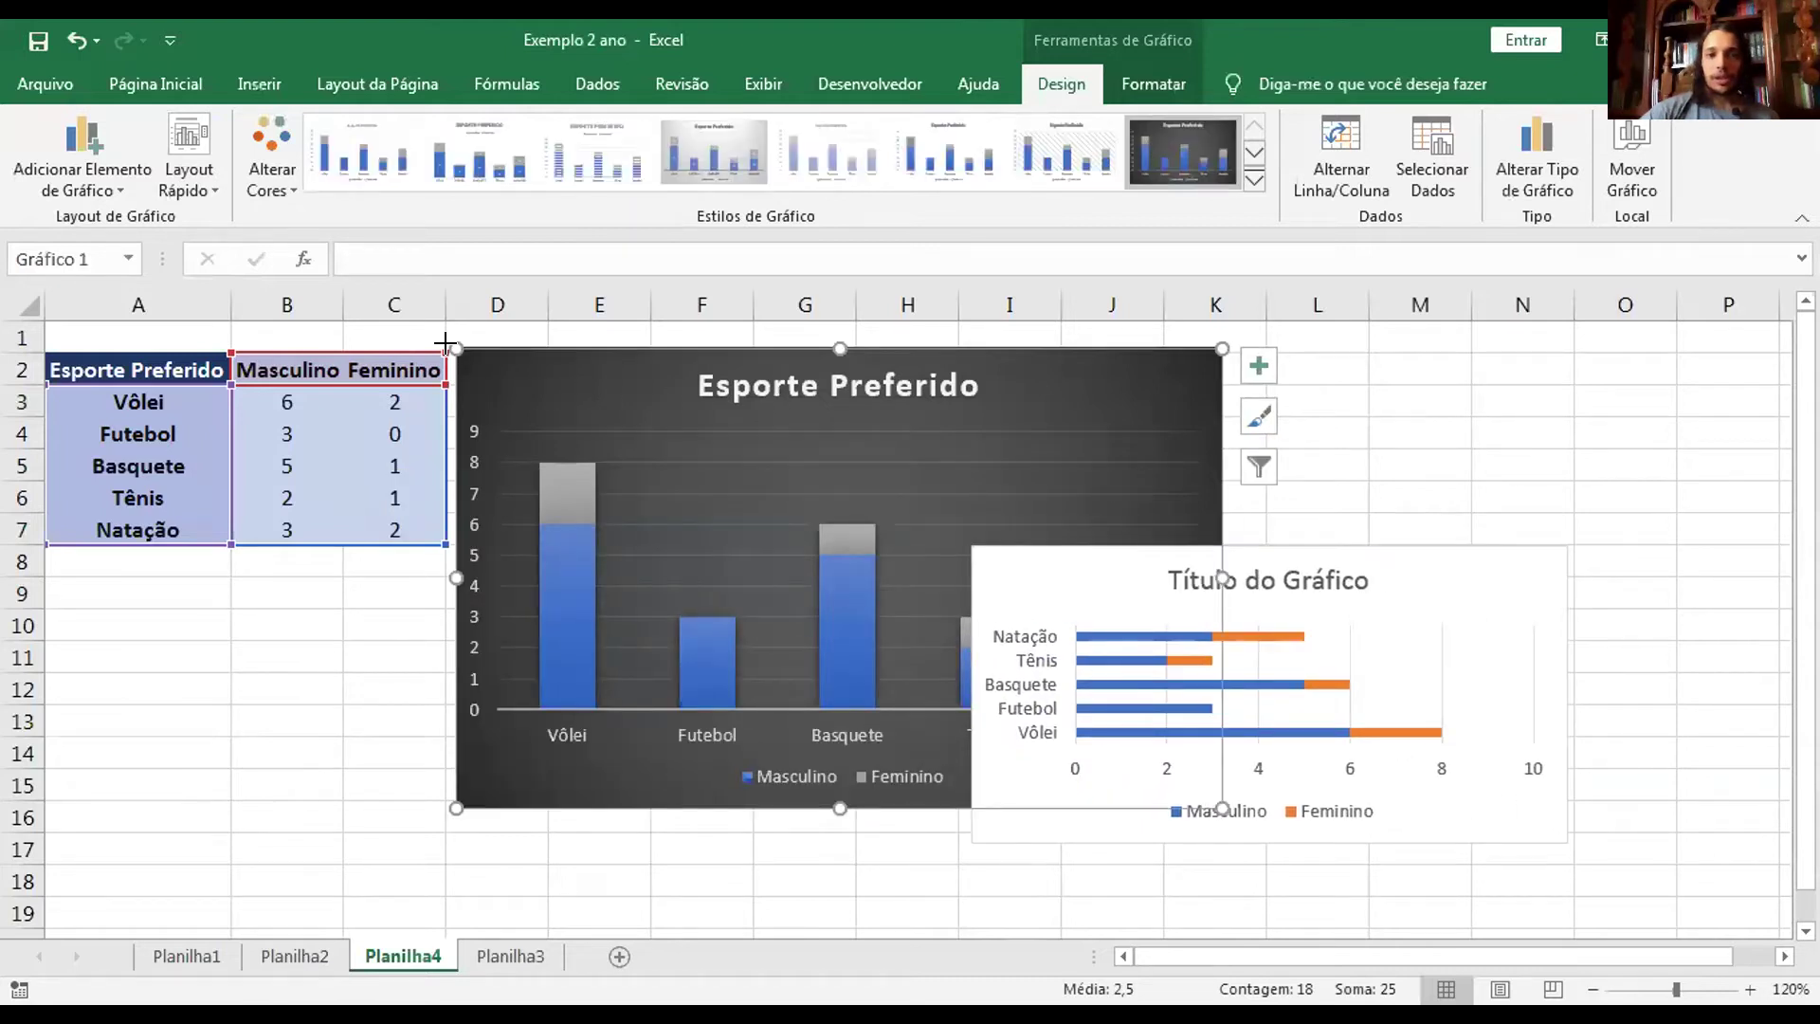
left_click_drag(446, 341, 675, 467)
left_click_drag(1138, 494, 513, 586)
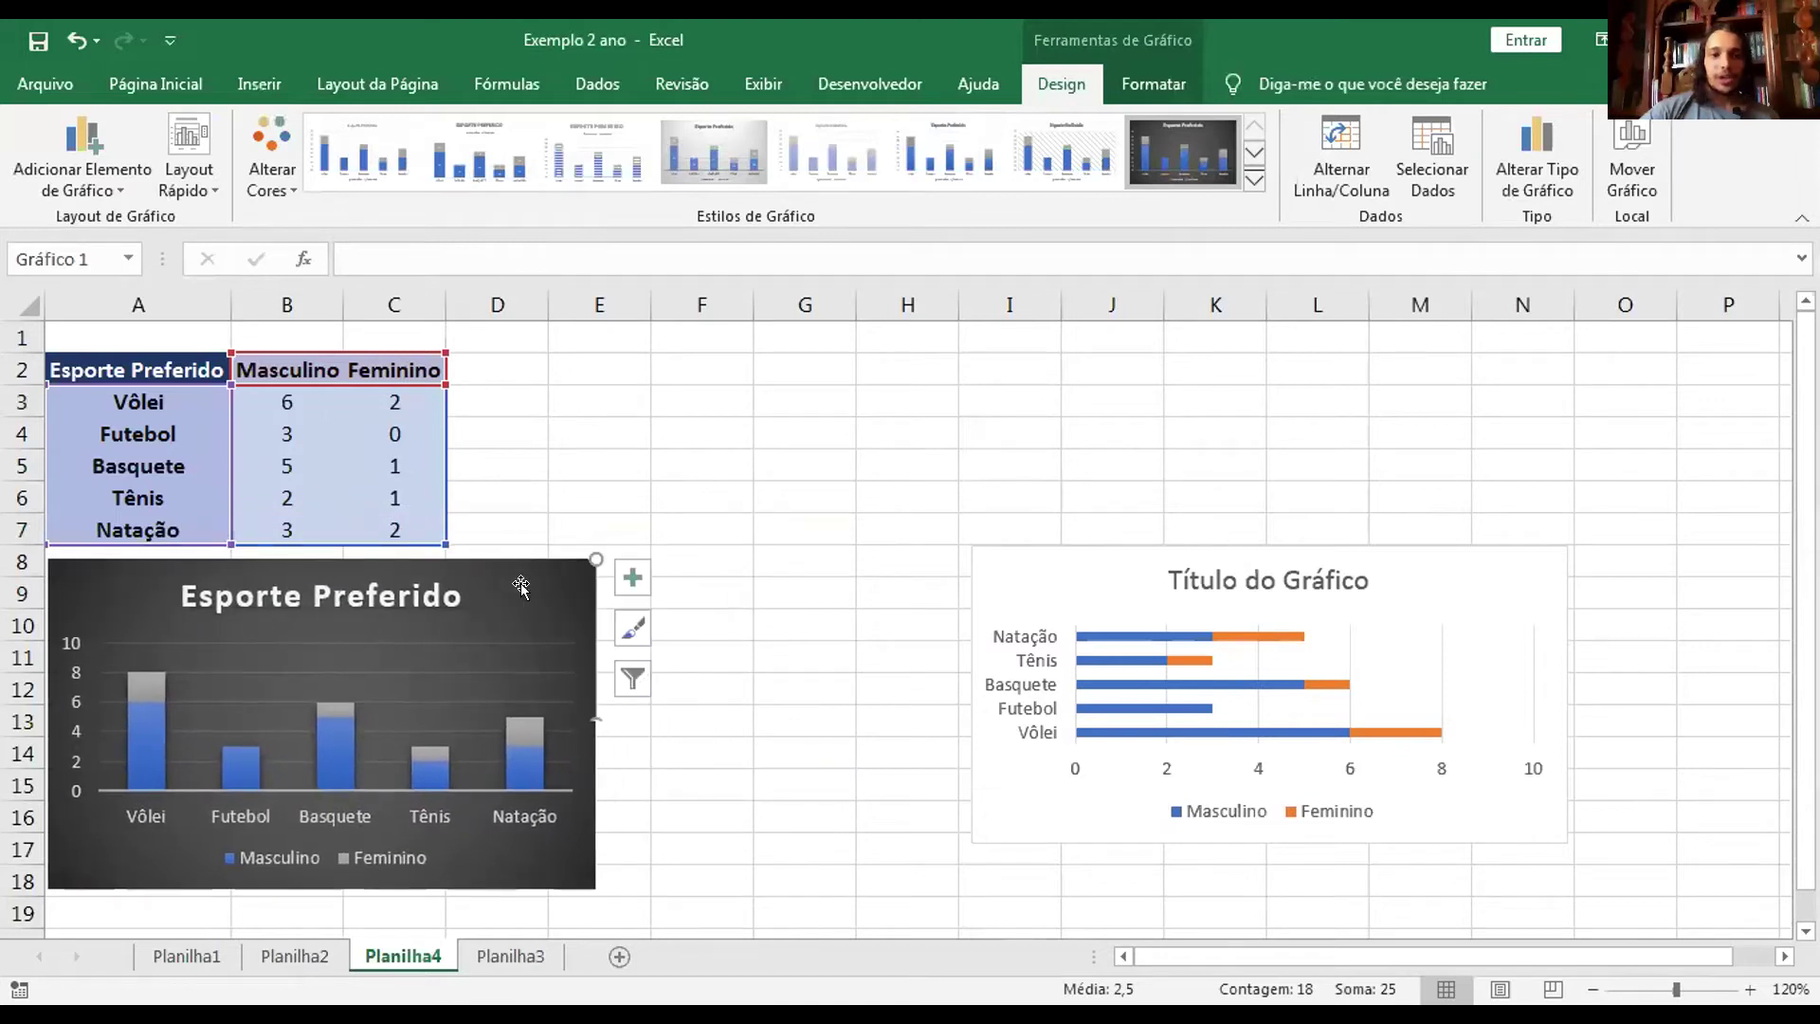
Place the stacked bar chart beside the column chart and resize it to the same height, down to row 18.
left_click_drag(1146, 572, 709, 577)
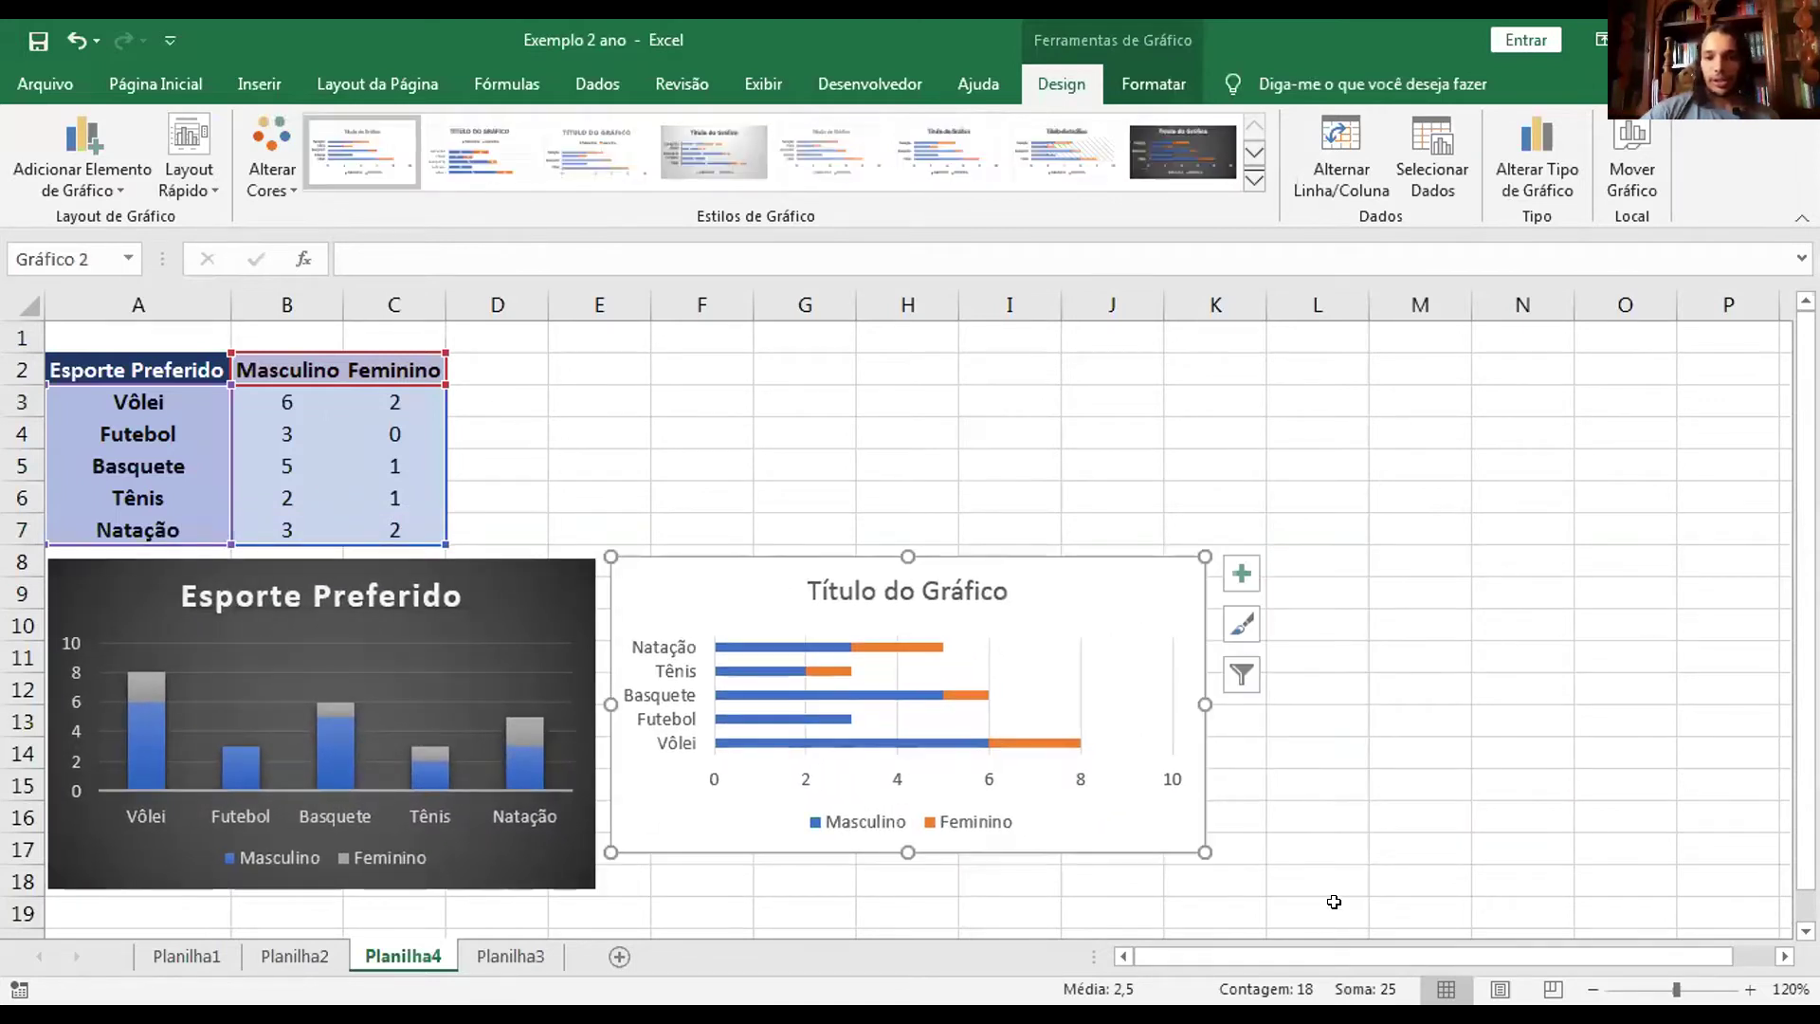
left_click(1743, 977)
left_click(1743, 977)
scroll(1565, 644, "down", 1)
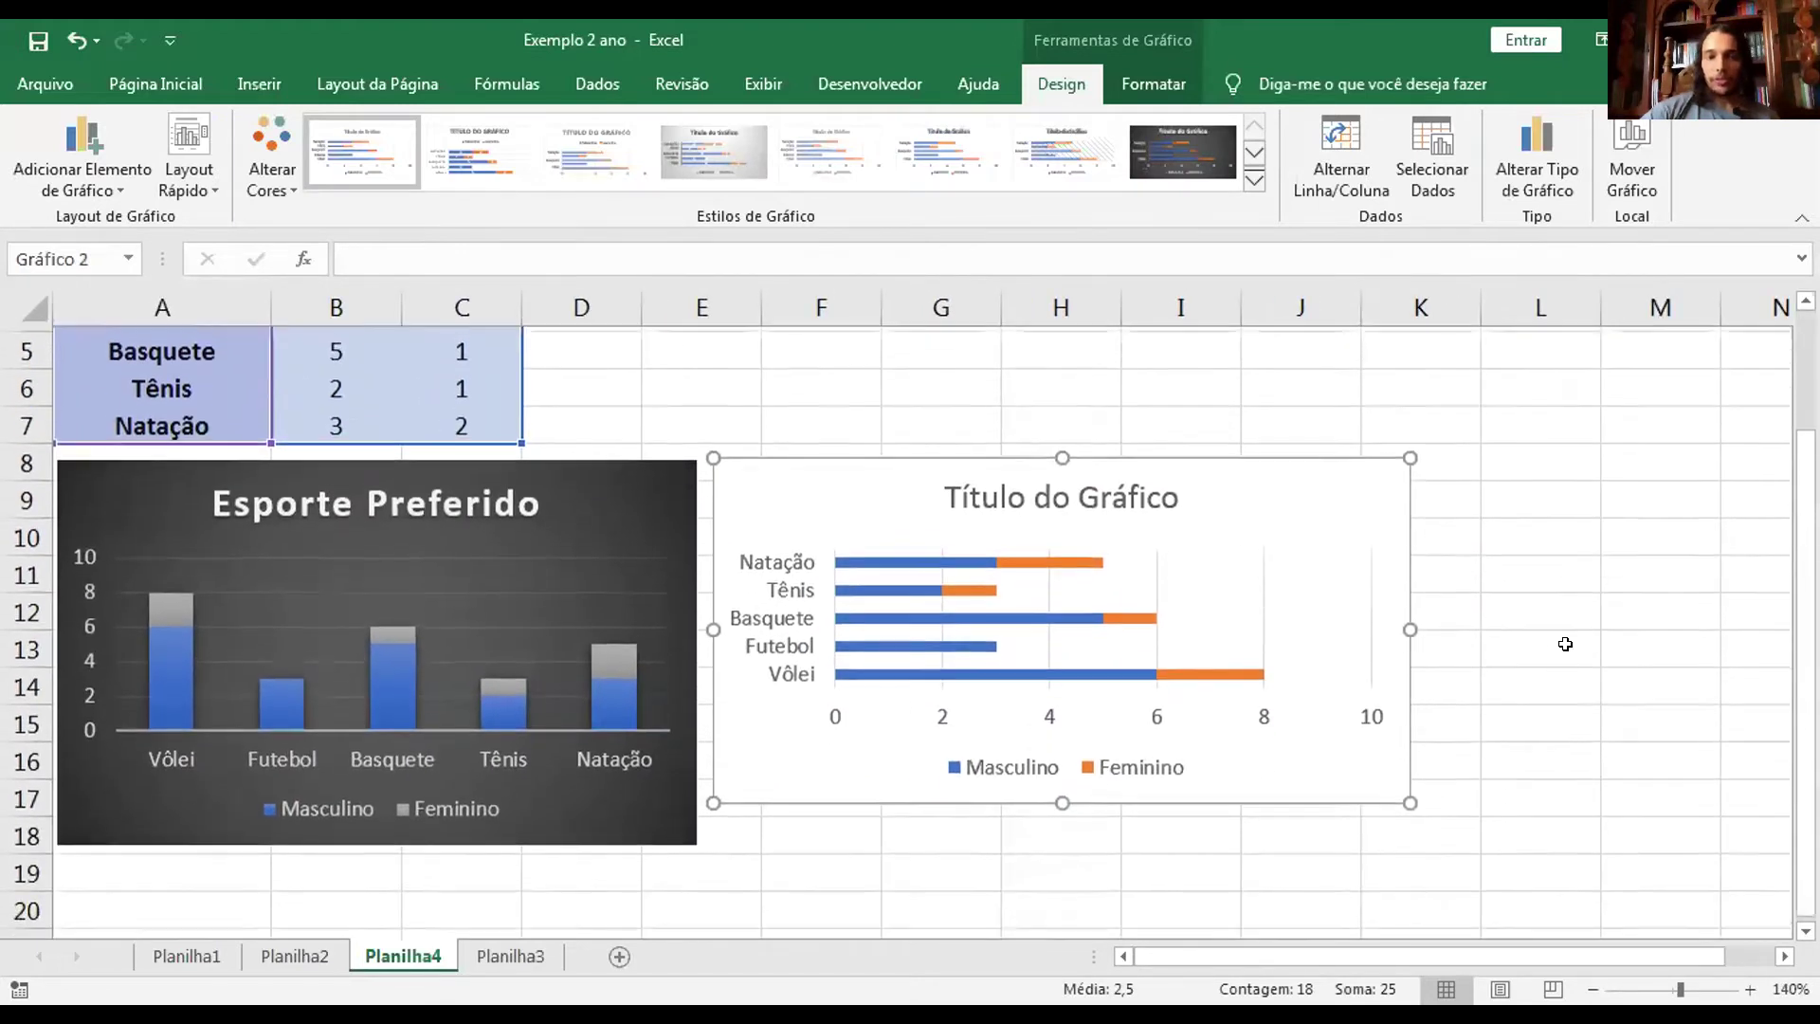
scroll(1560, 642, "down", 1)
left_click_drag(1410, 685, 1371, 728)
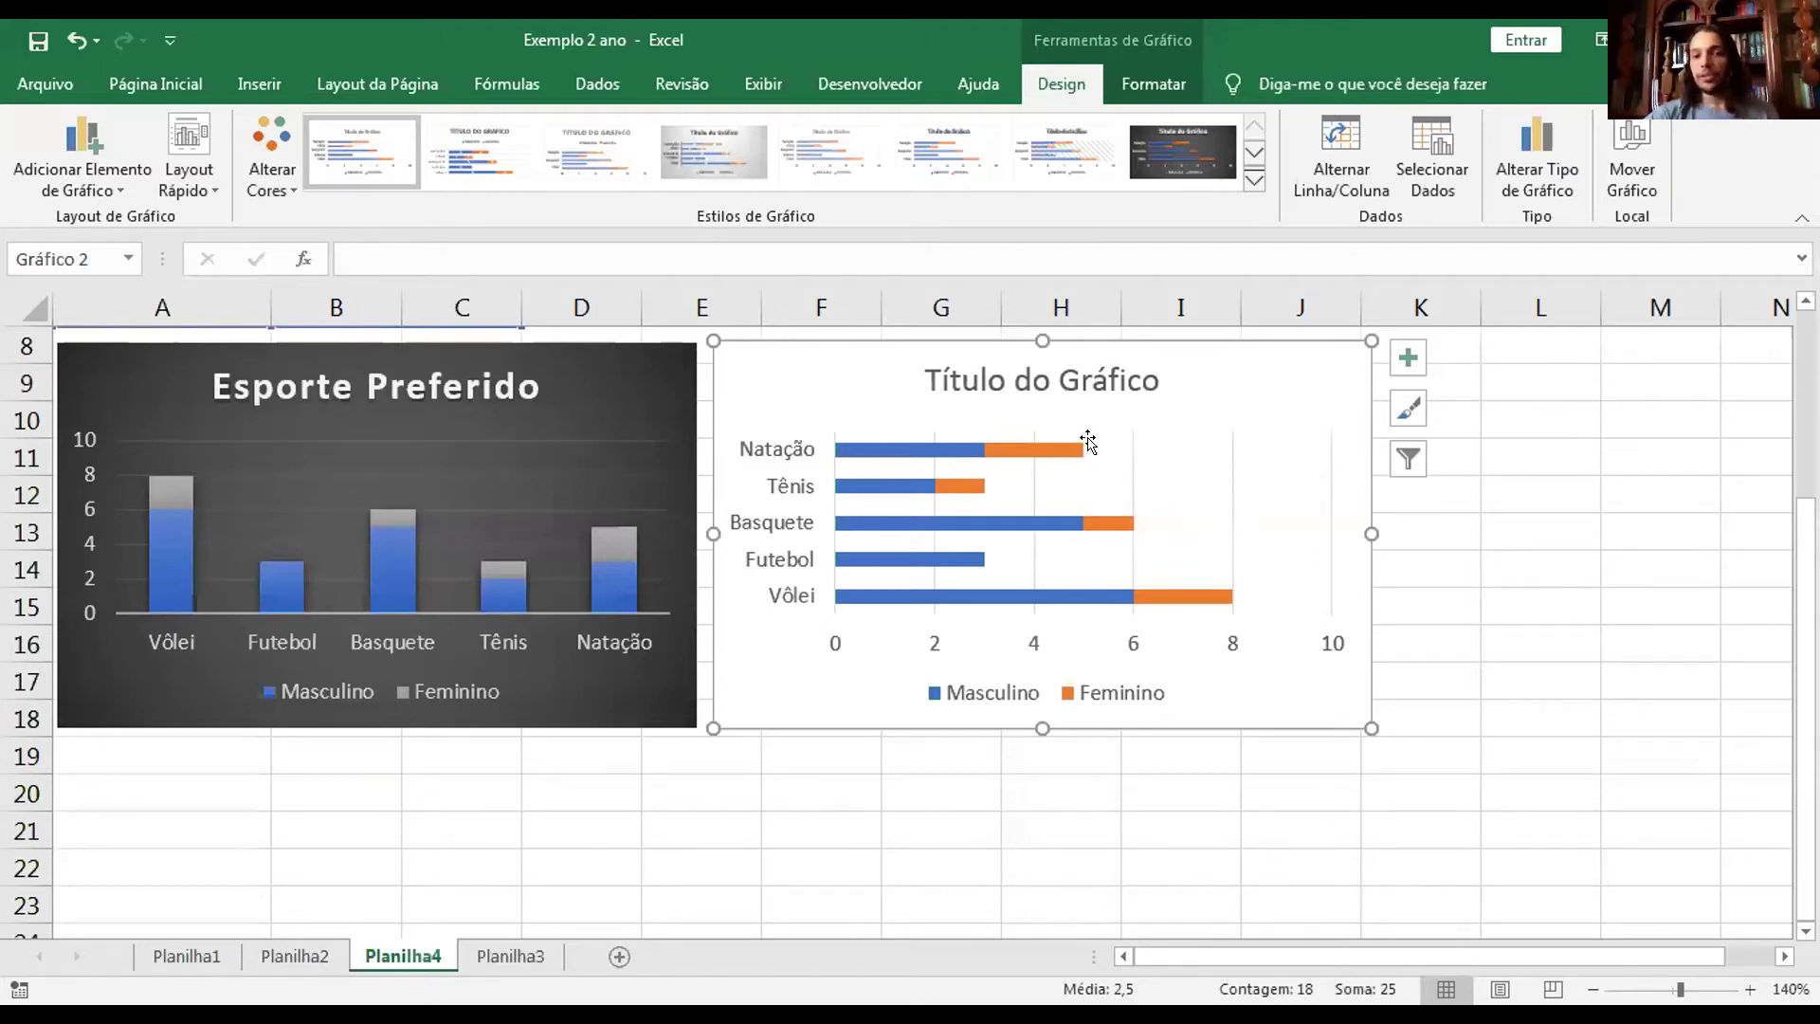
Replace the stacked bar chart's placeholder title with "Esporte Preferido".
left_click(1033, 370)
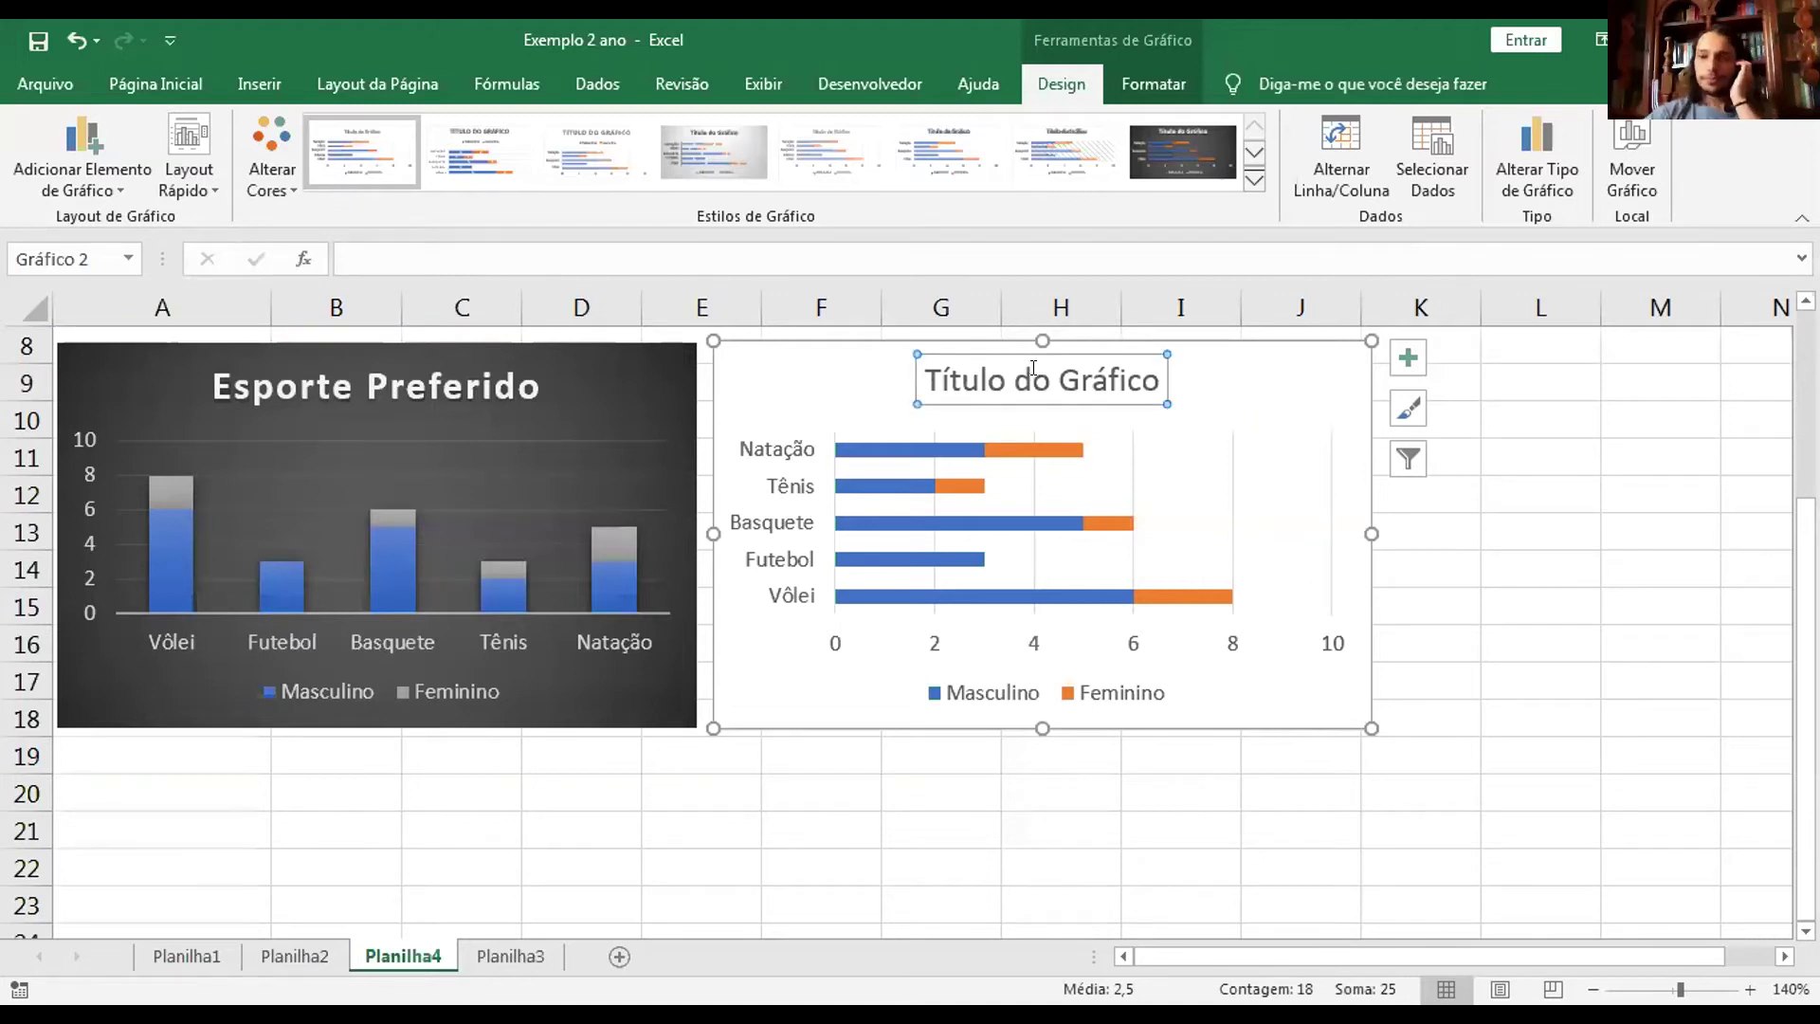
scroll(474, 503, "up", 3)
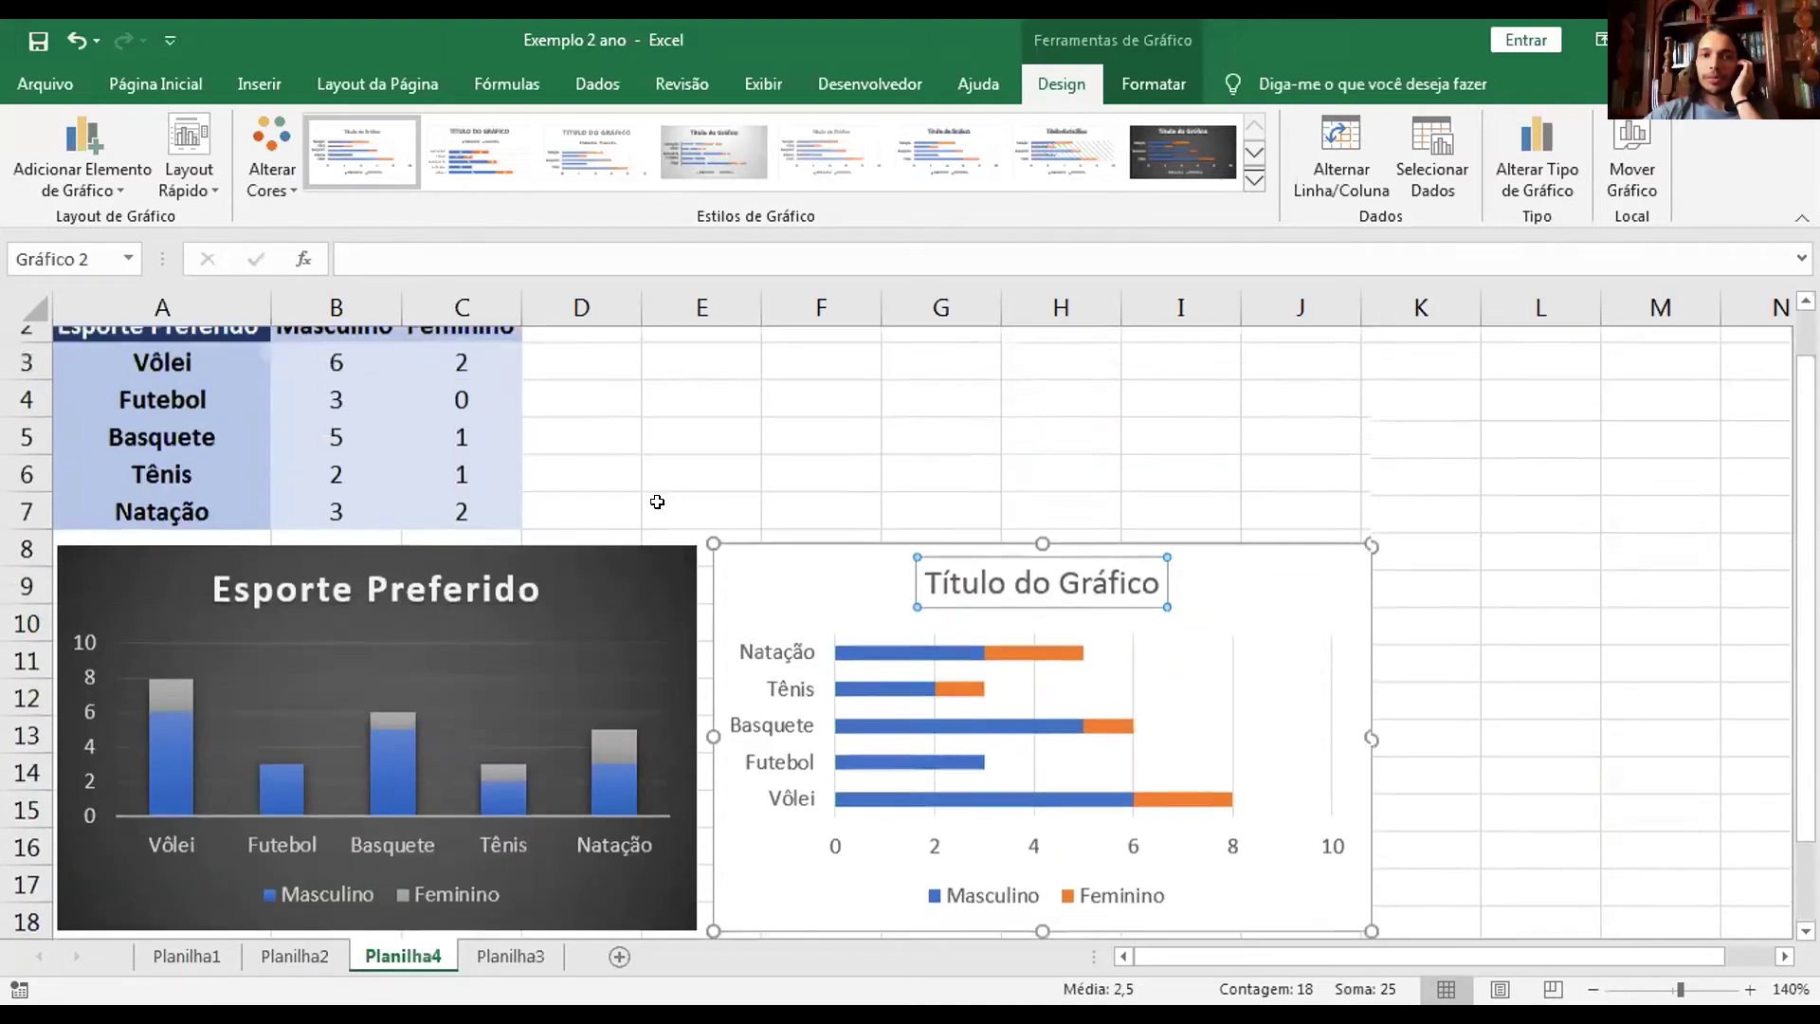
scroll(718, 441, "down", 1)
scroll(718, 441, "up", 1)
left_click(696, 456)
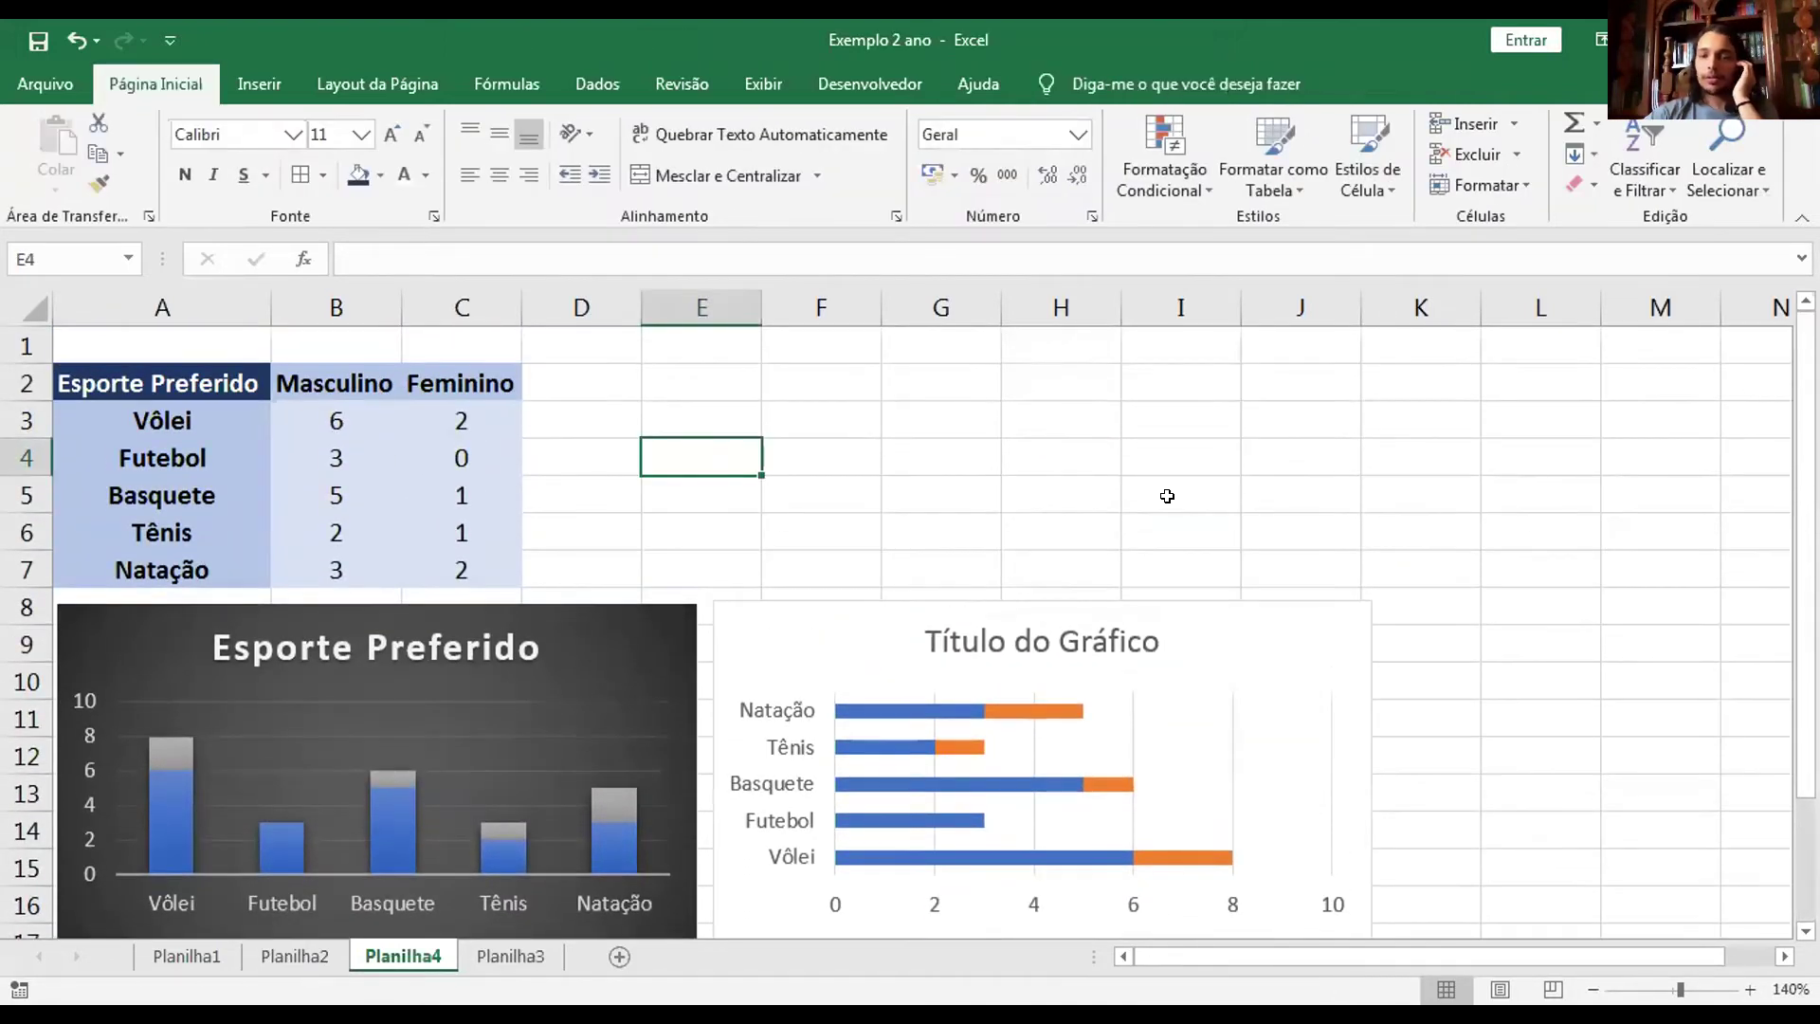
left_click(1051, 648)
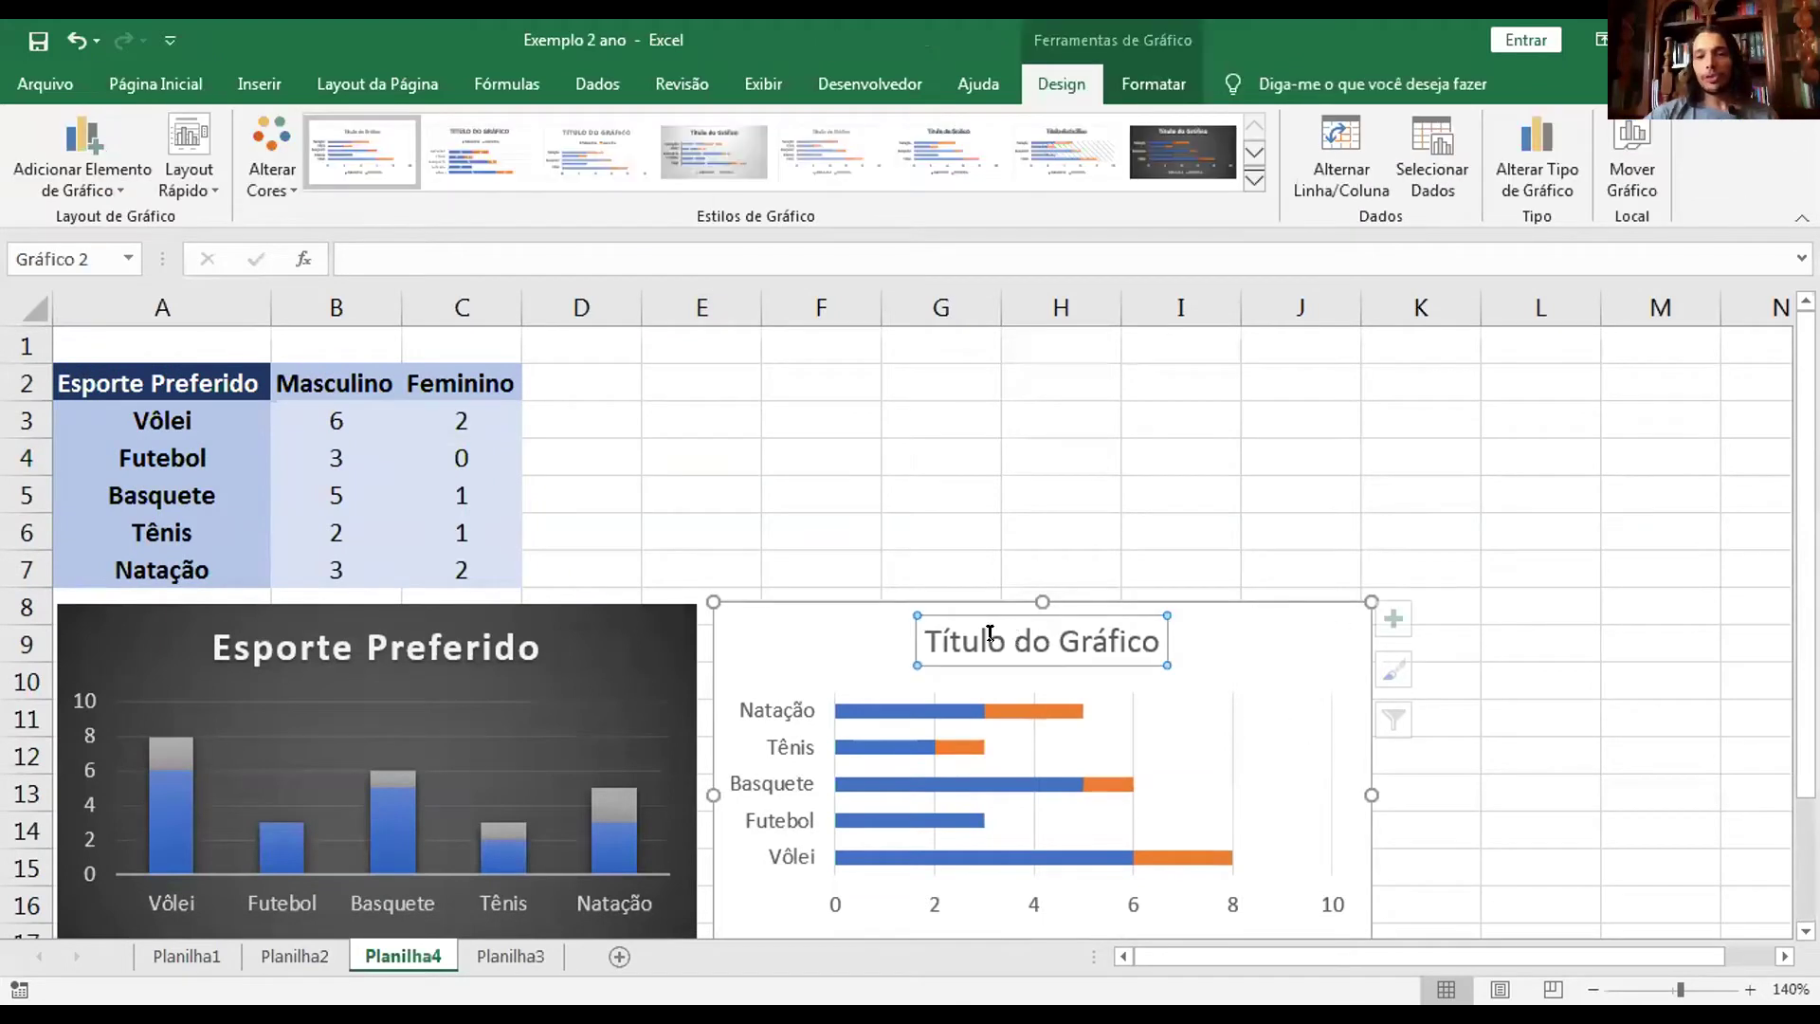
left_click_drag(932, 633, 1150, 650)
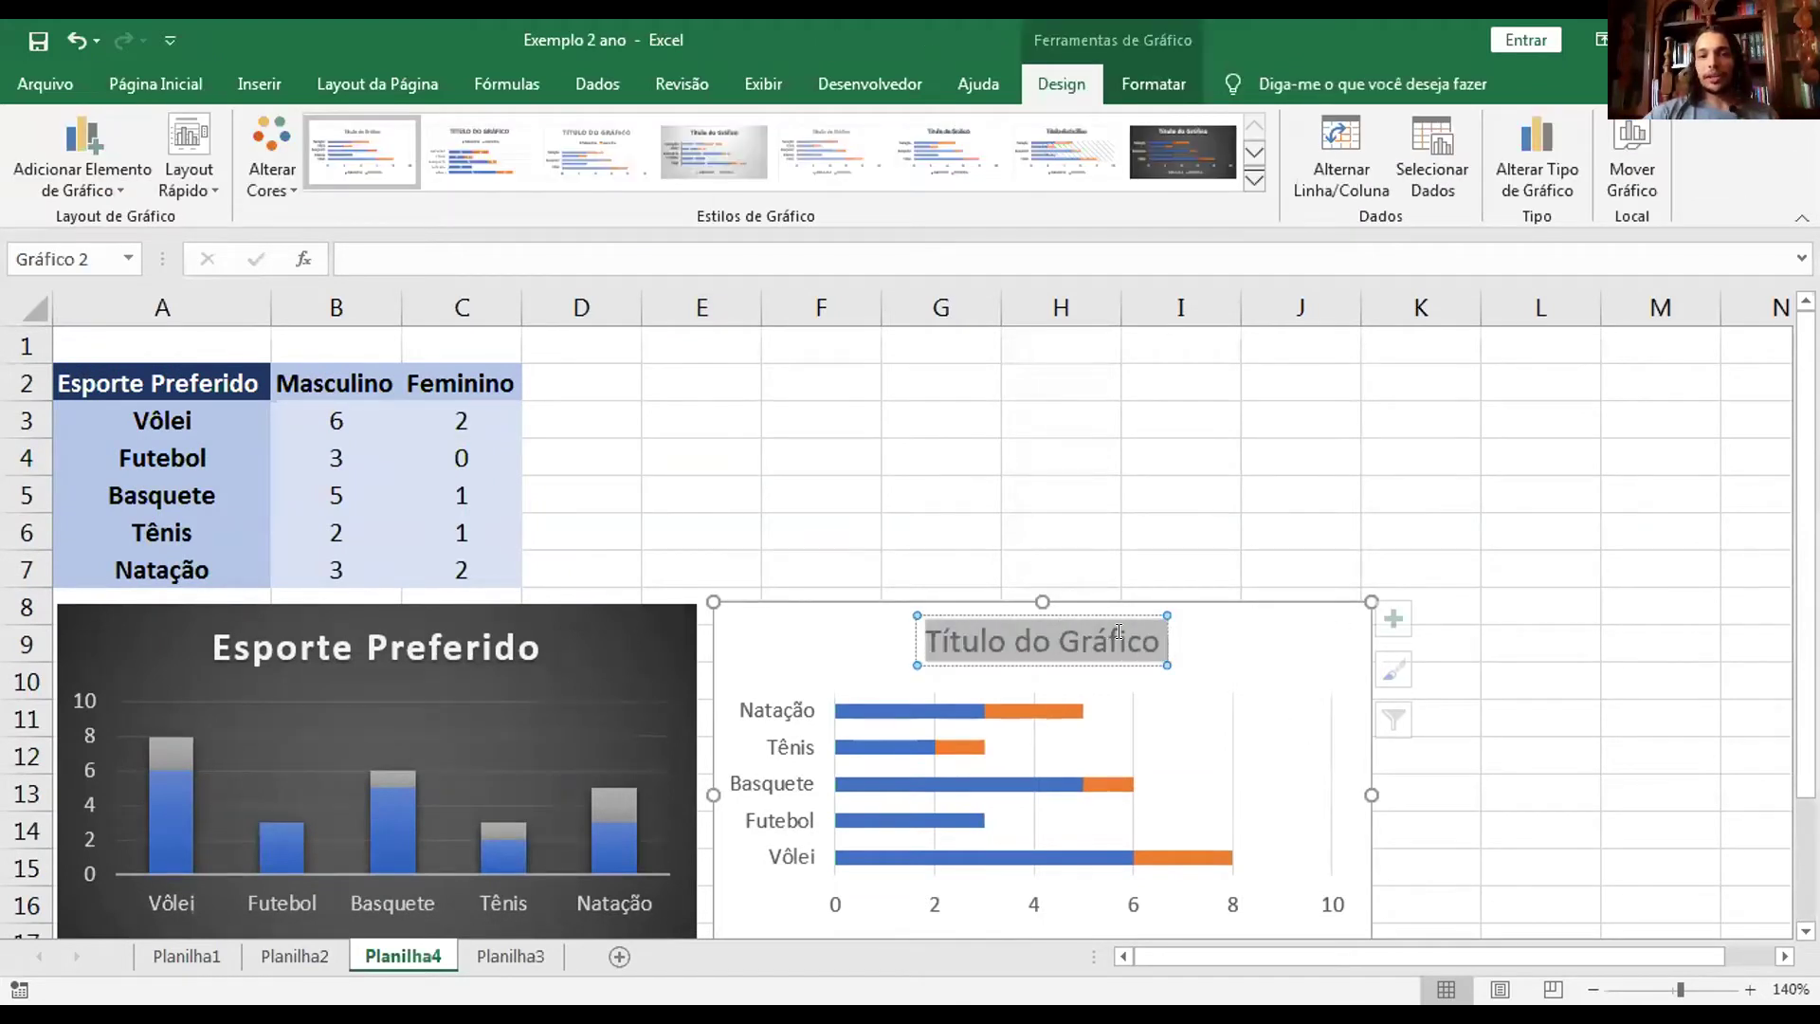
type("E")
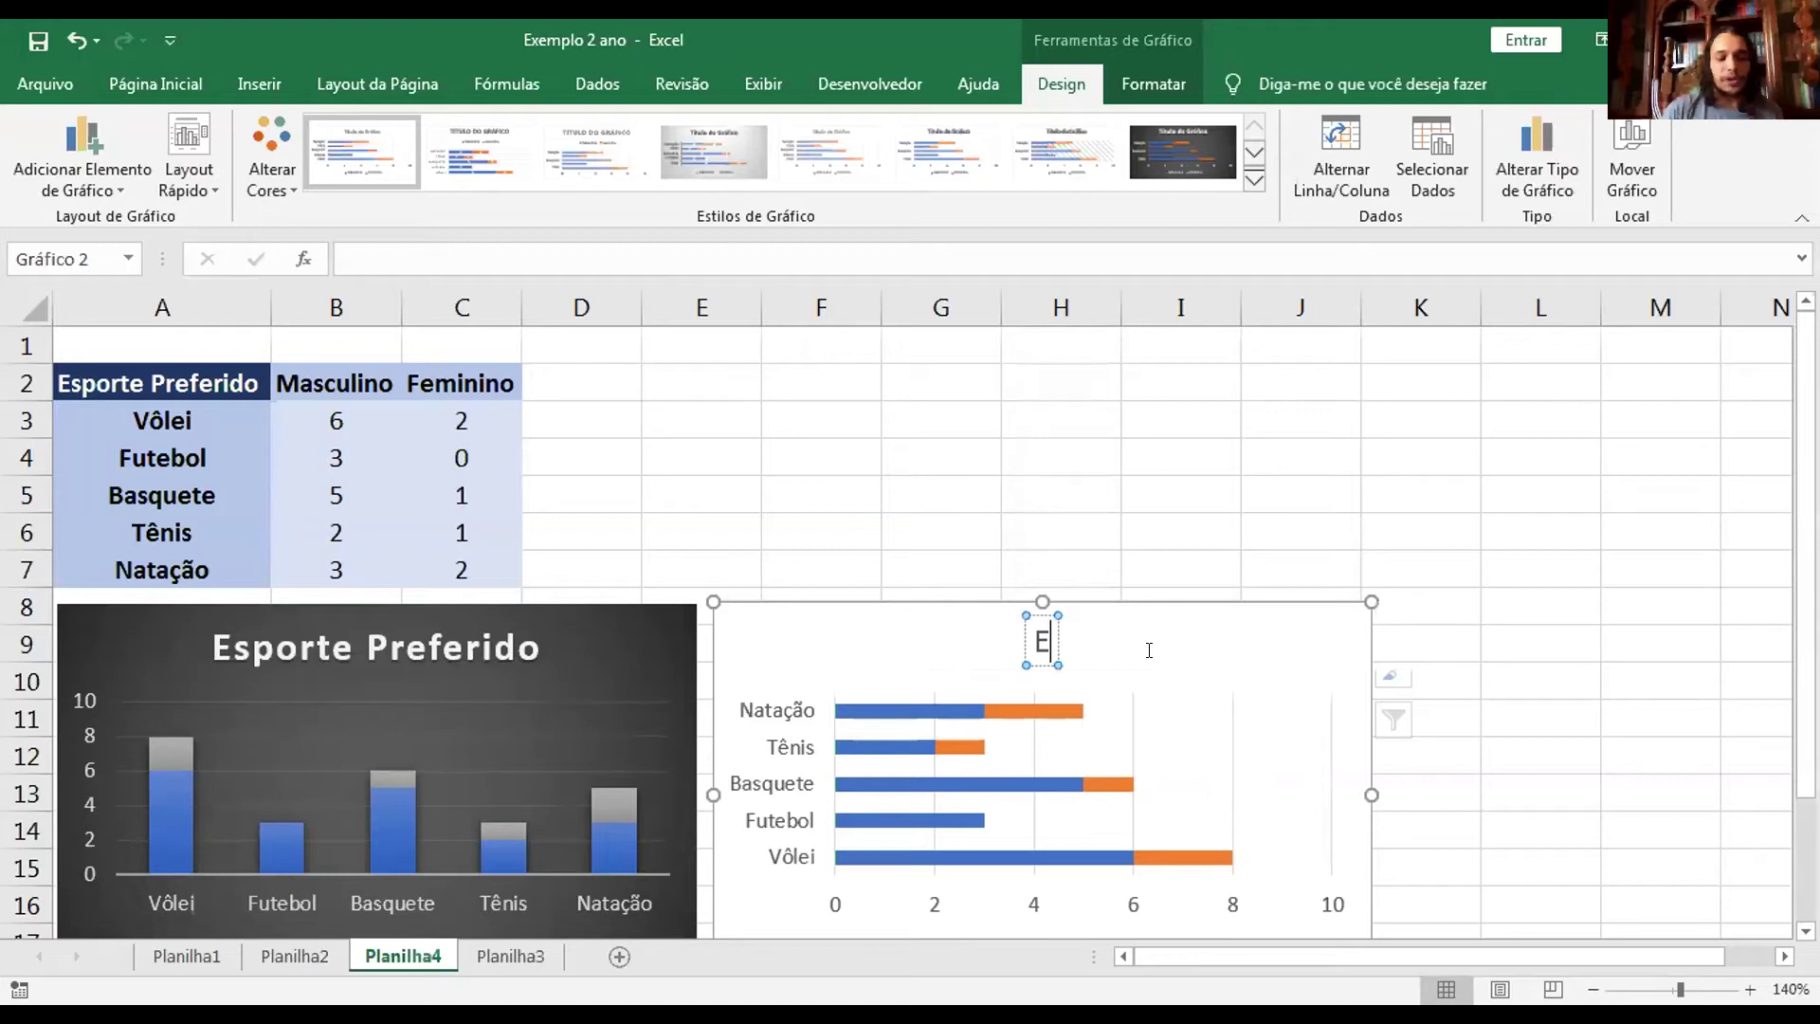
type("sporte Preferod")
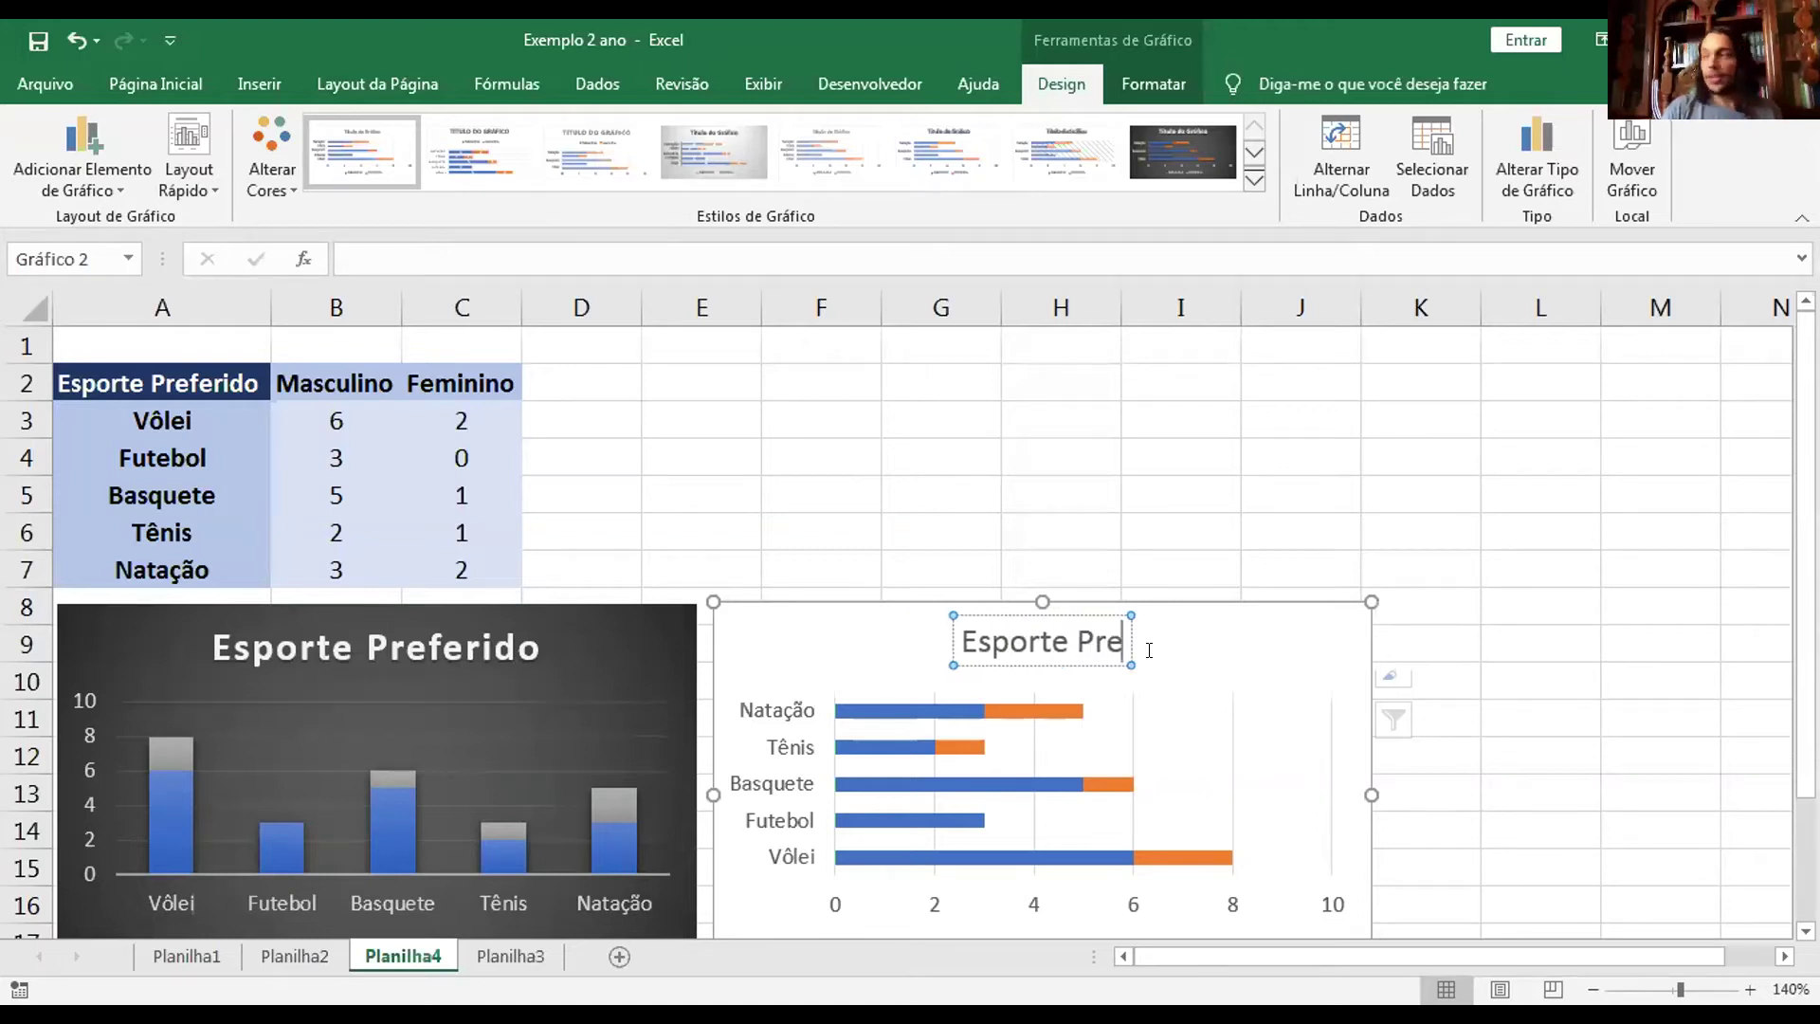
key("BackSpace")
key("BackSpace")
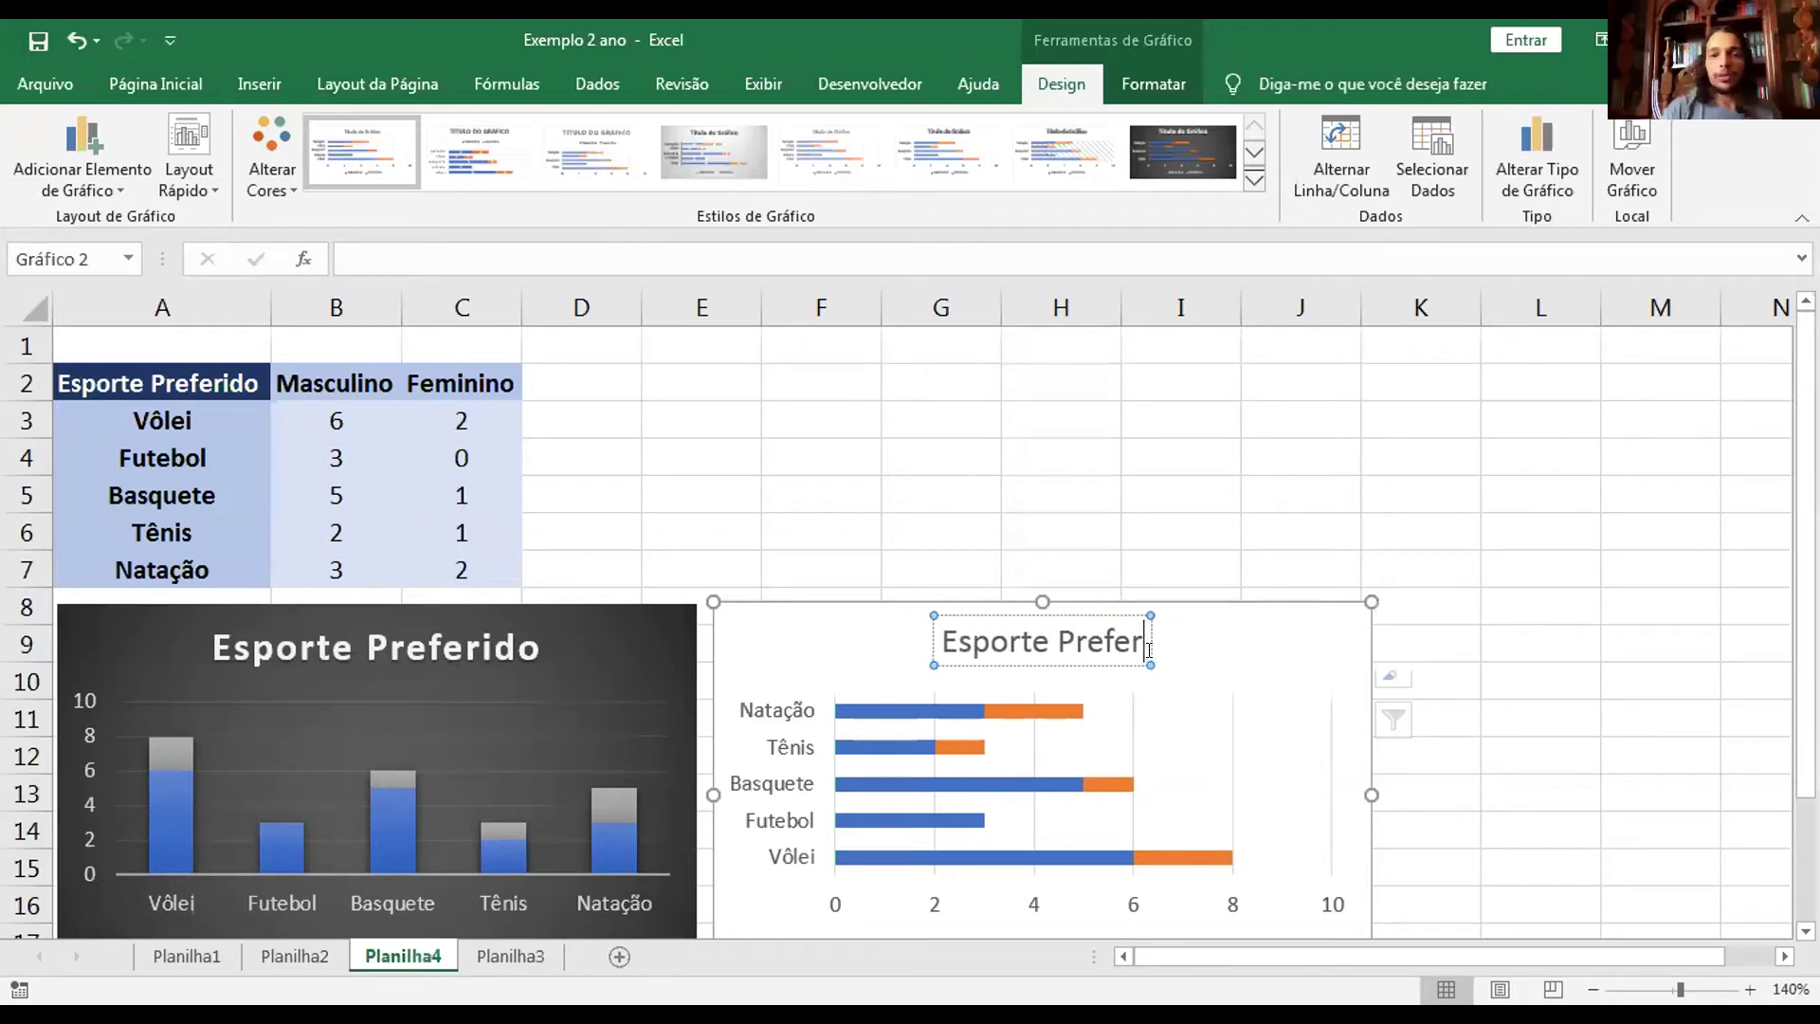
type("ido")
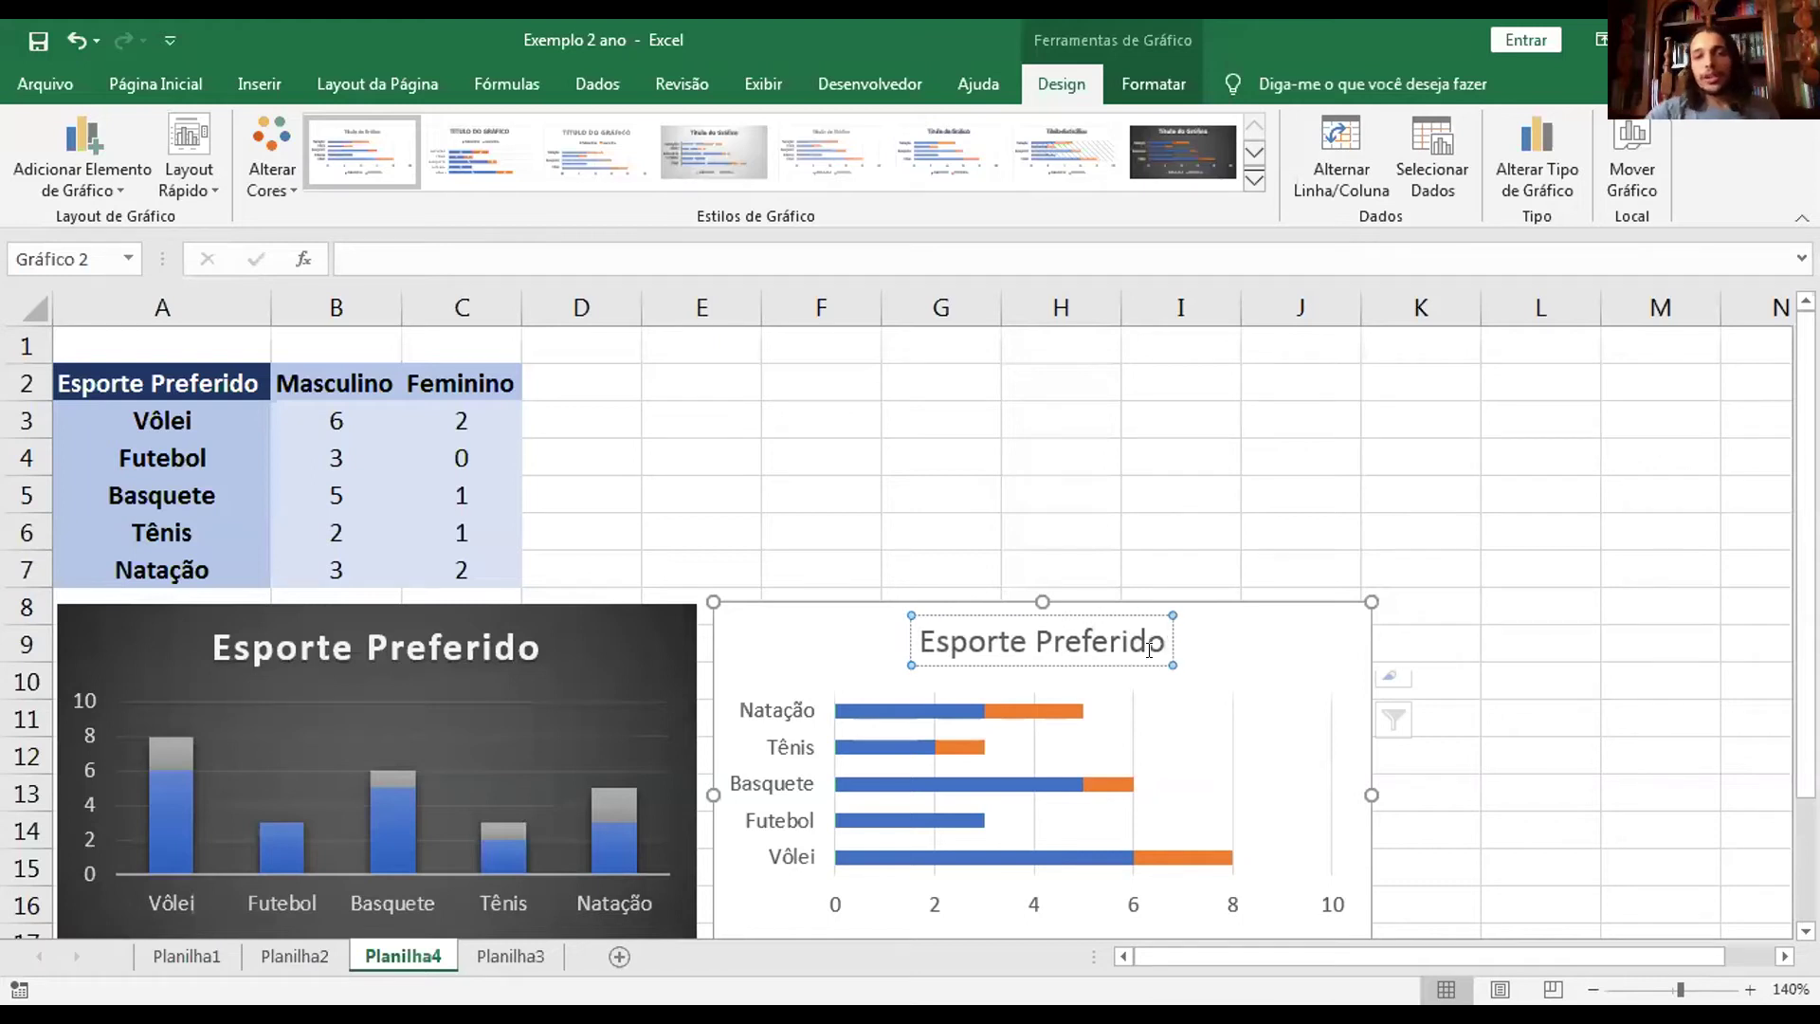
left_click(1270, 417)
Apply the dark-background chart style to the stacked bar chart so it matches the column chart.
left_click(1242, 624)
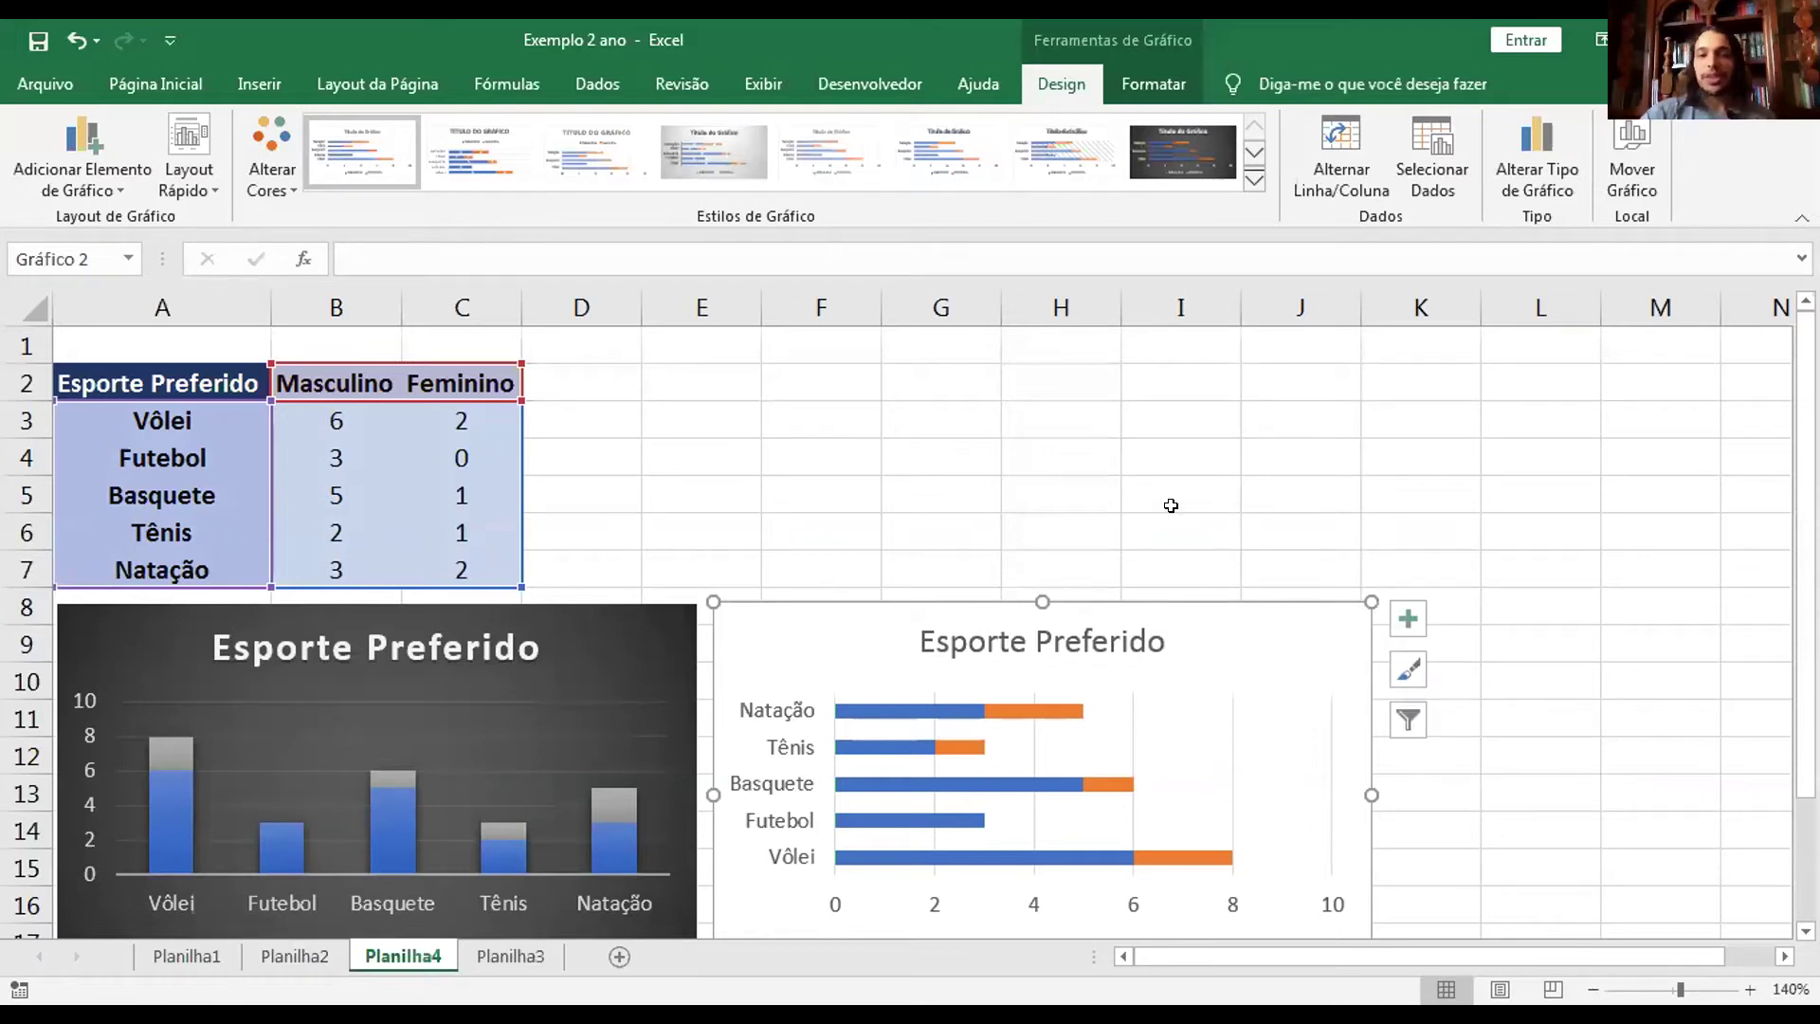
left_click(1181, 155)
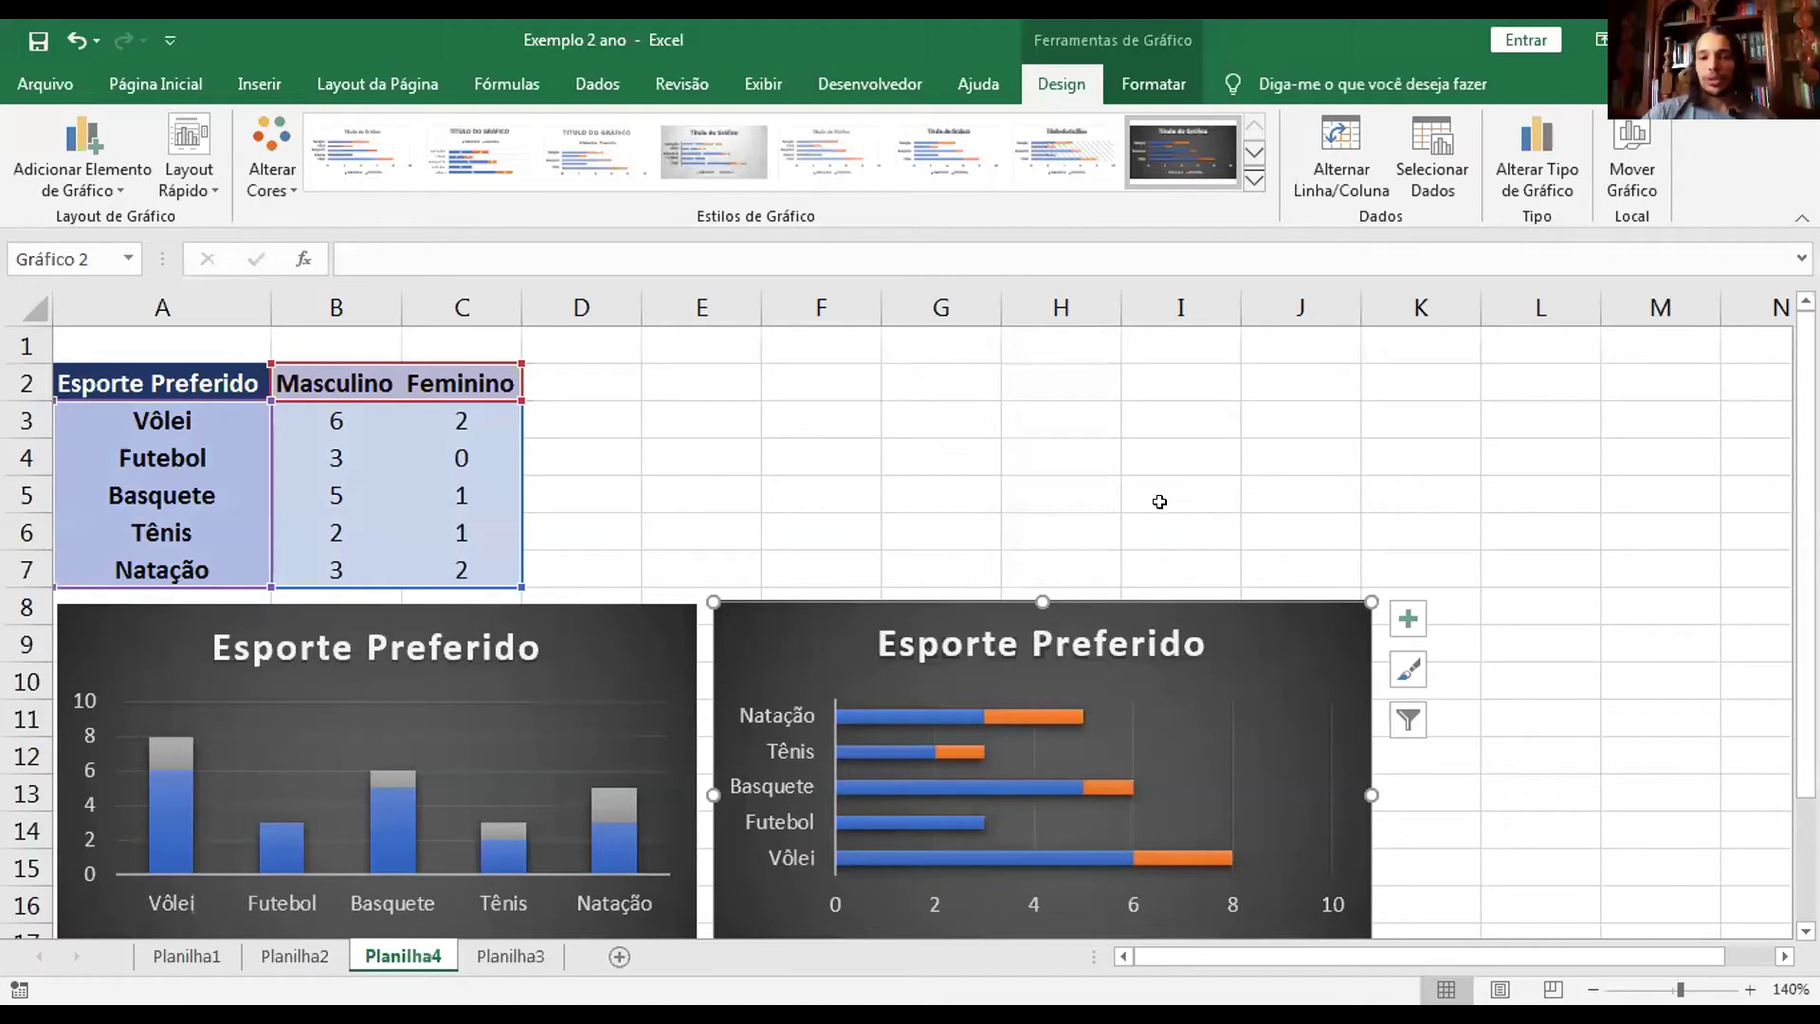
scroll(1187, 499, "down", 1)
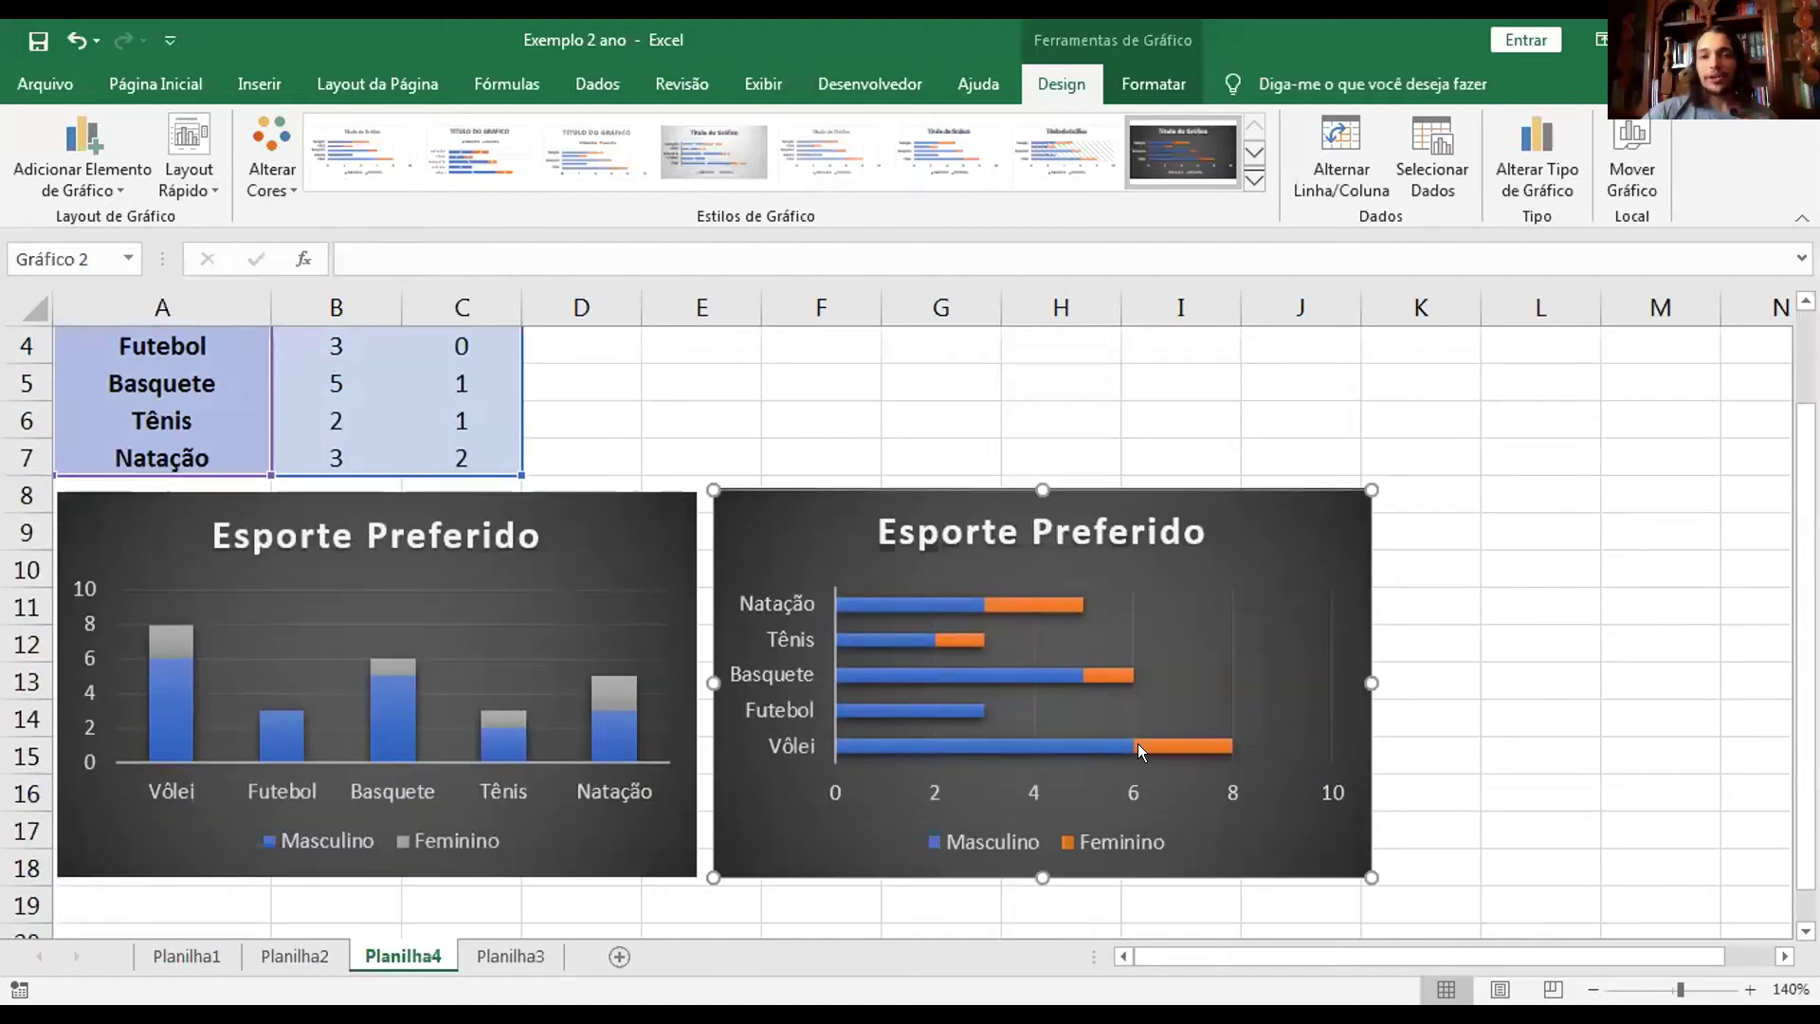
left_click(266, 163)
scroll(351, 465, "down", 5)
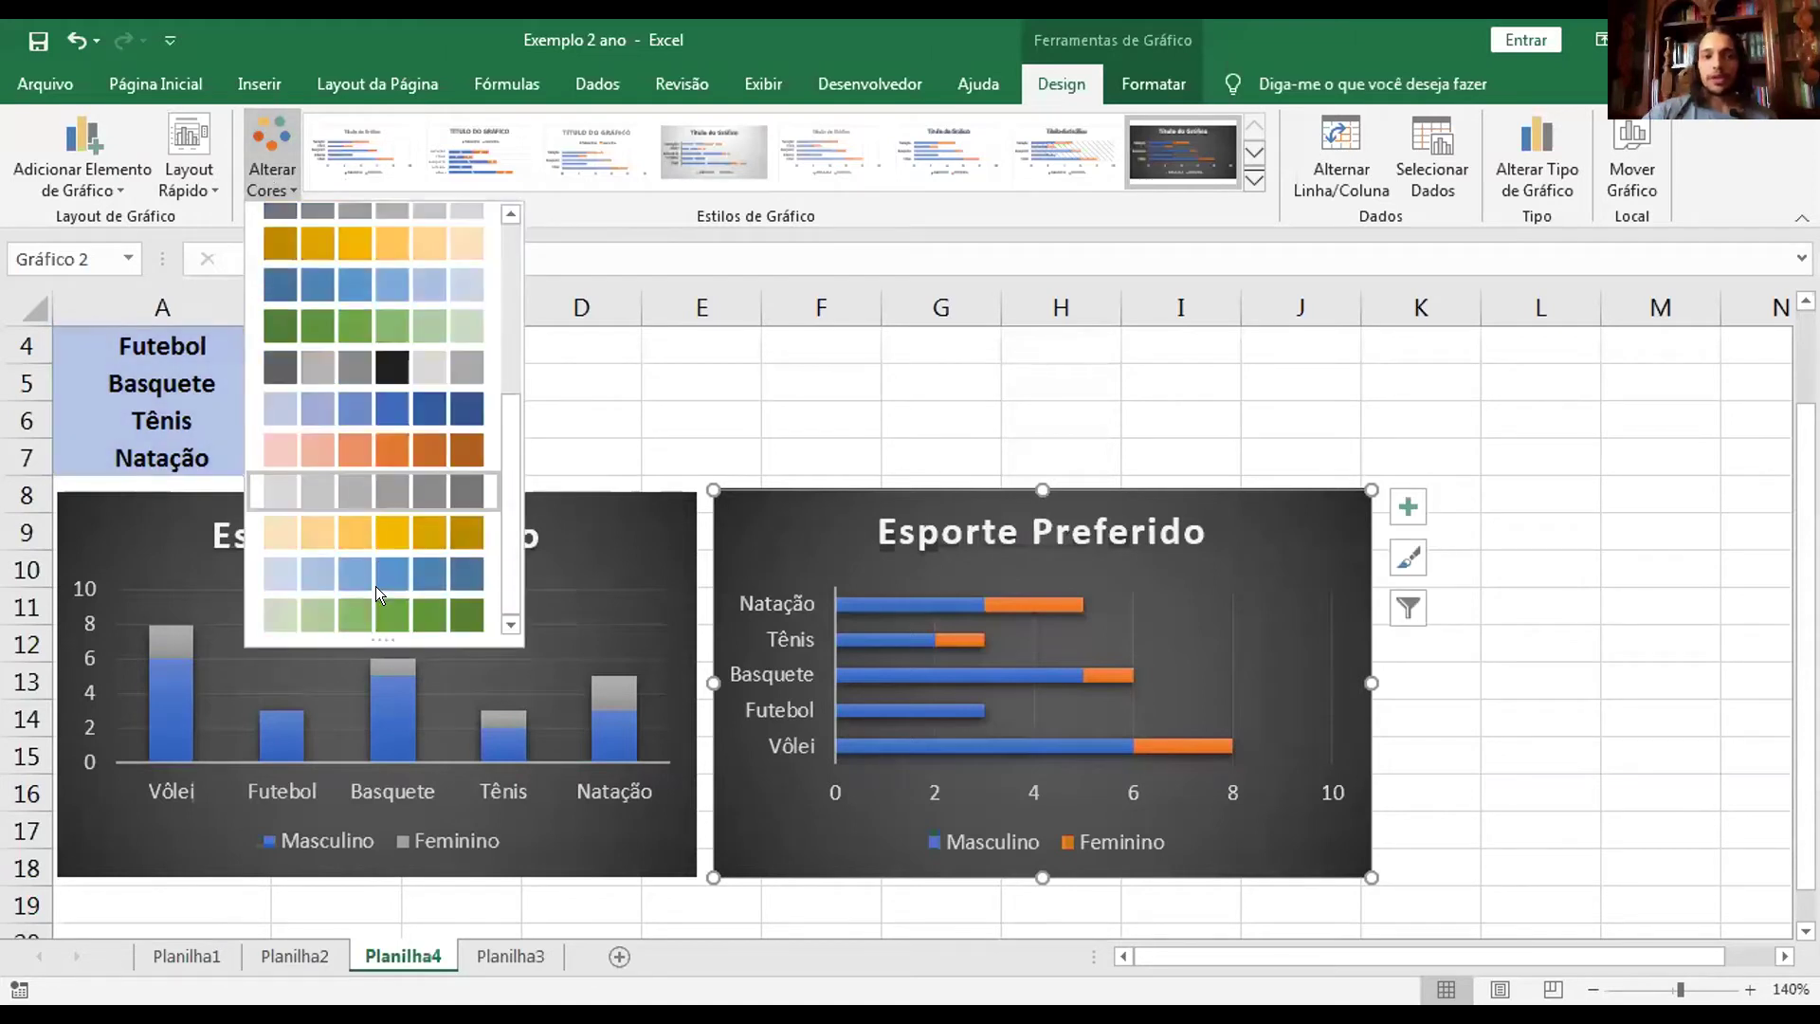
scroll(376, 586, "up", 5)
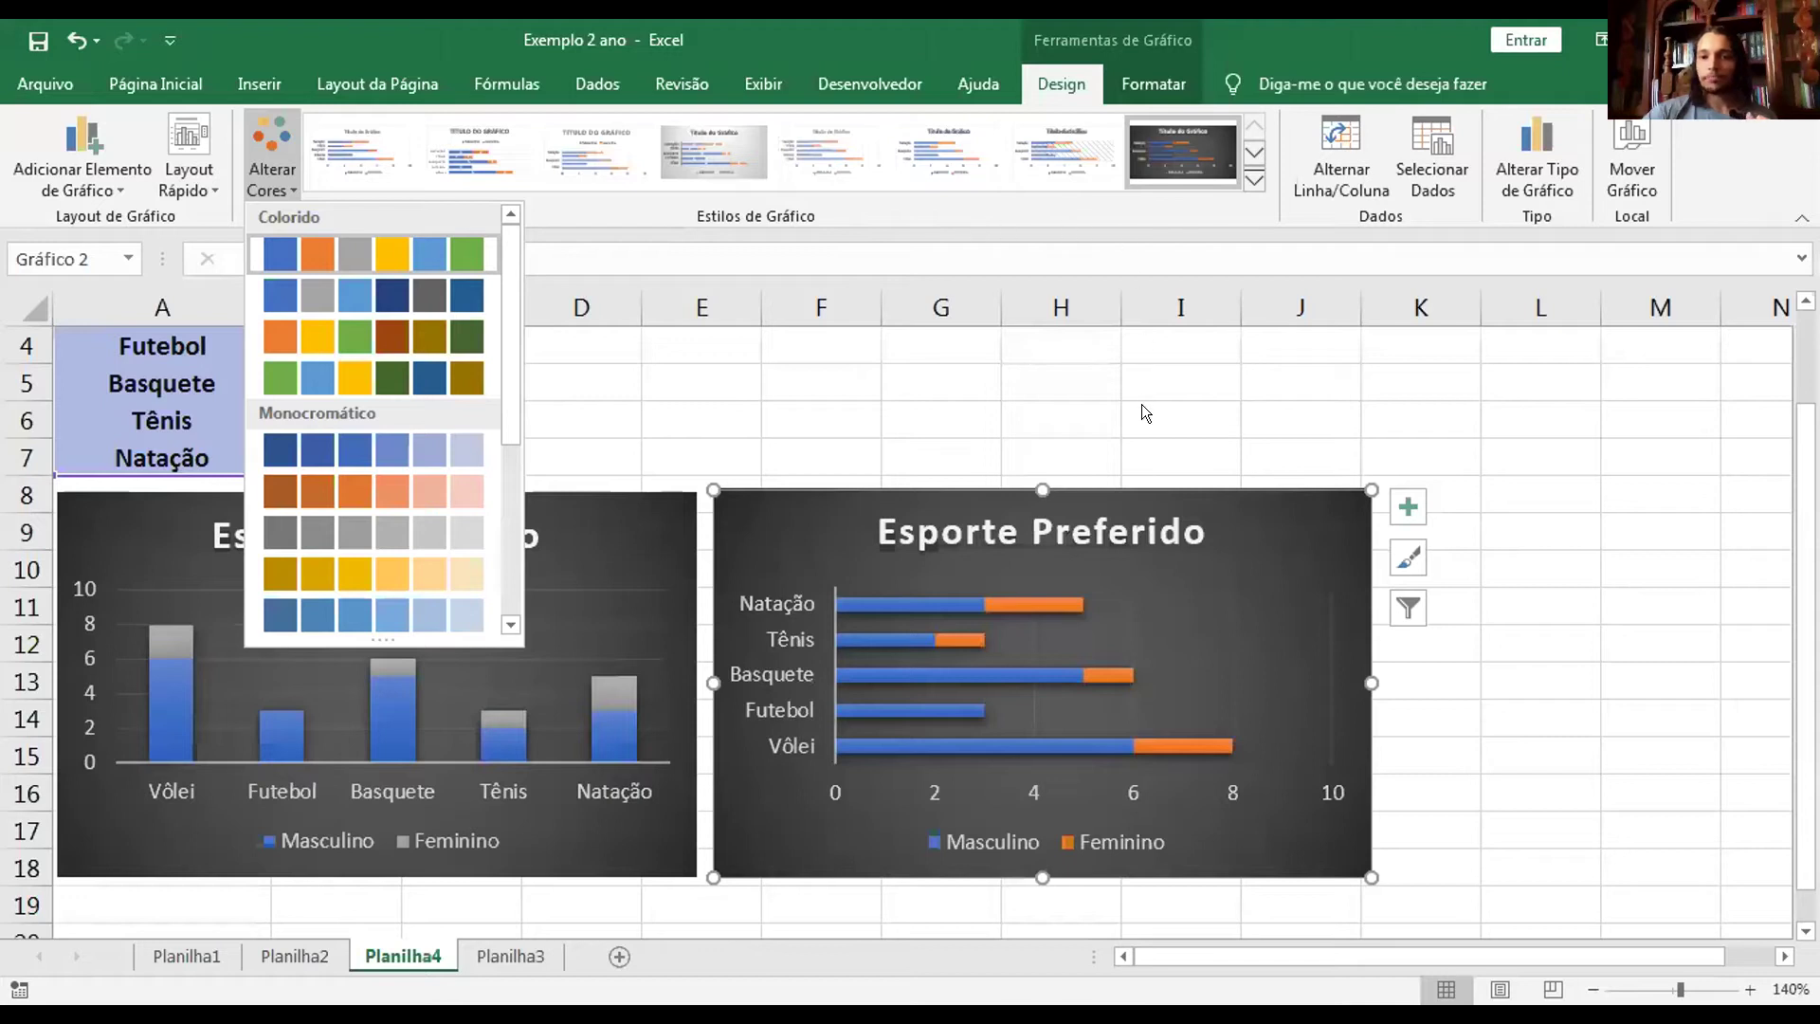
left_click(1162, 479)
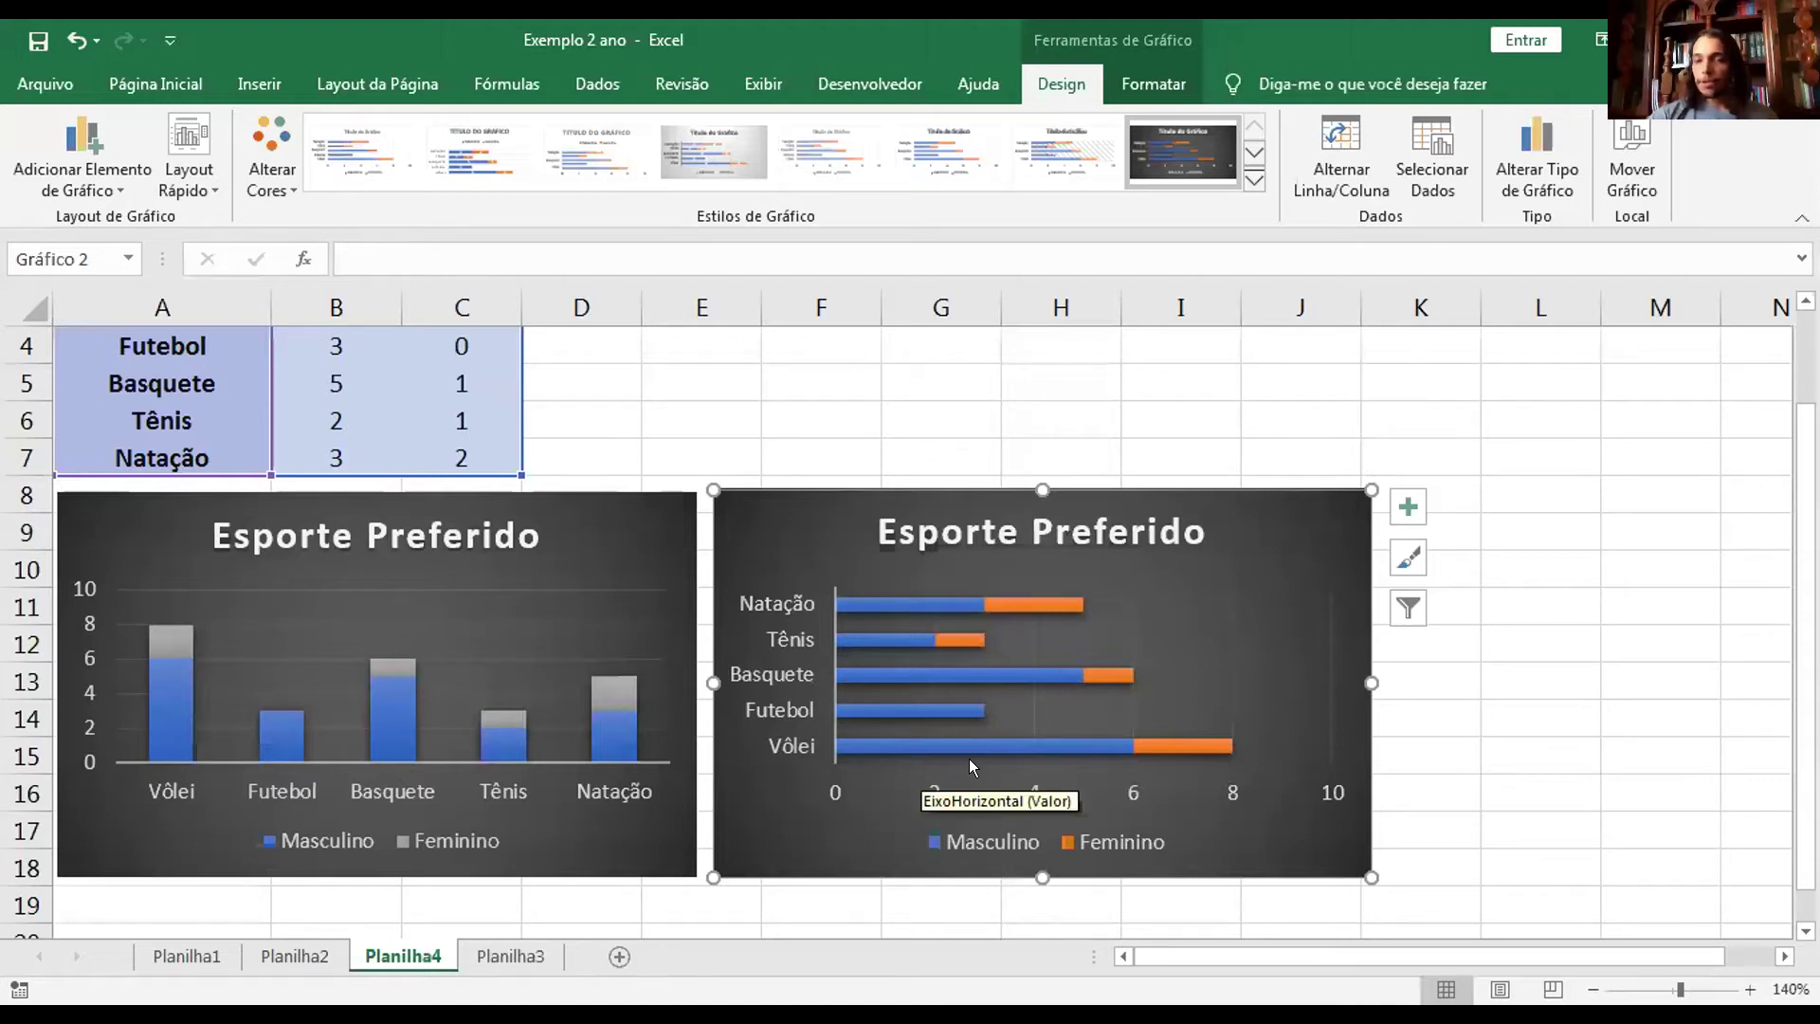
Add a new worksheet and switch to the exercise PDF at question 09 with the pie chart of sectors a to d.
left_click(618, 956)
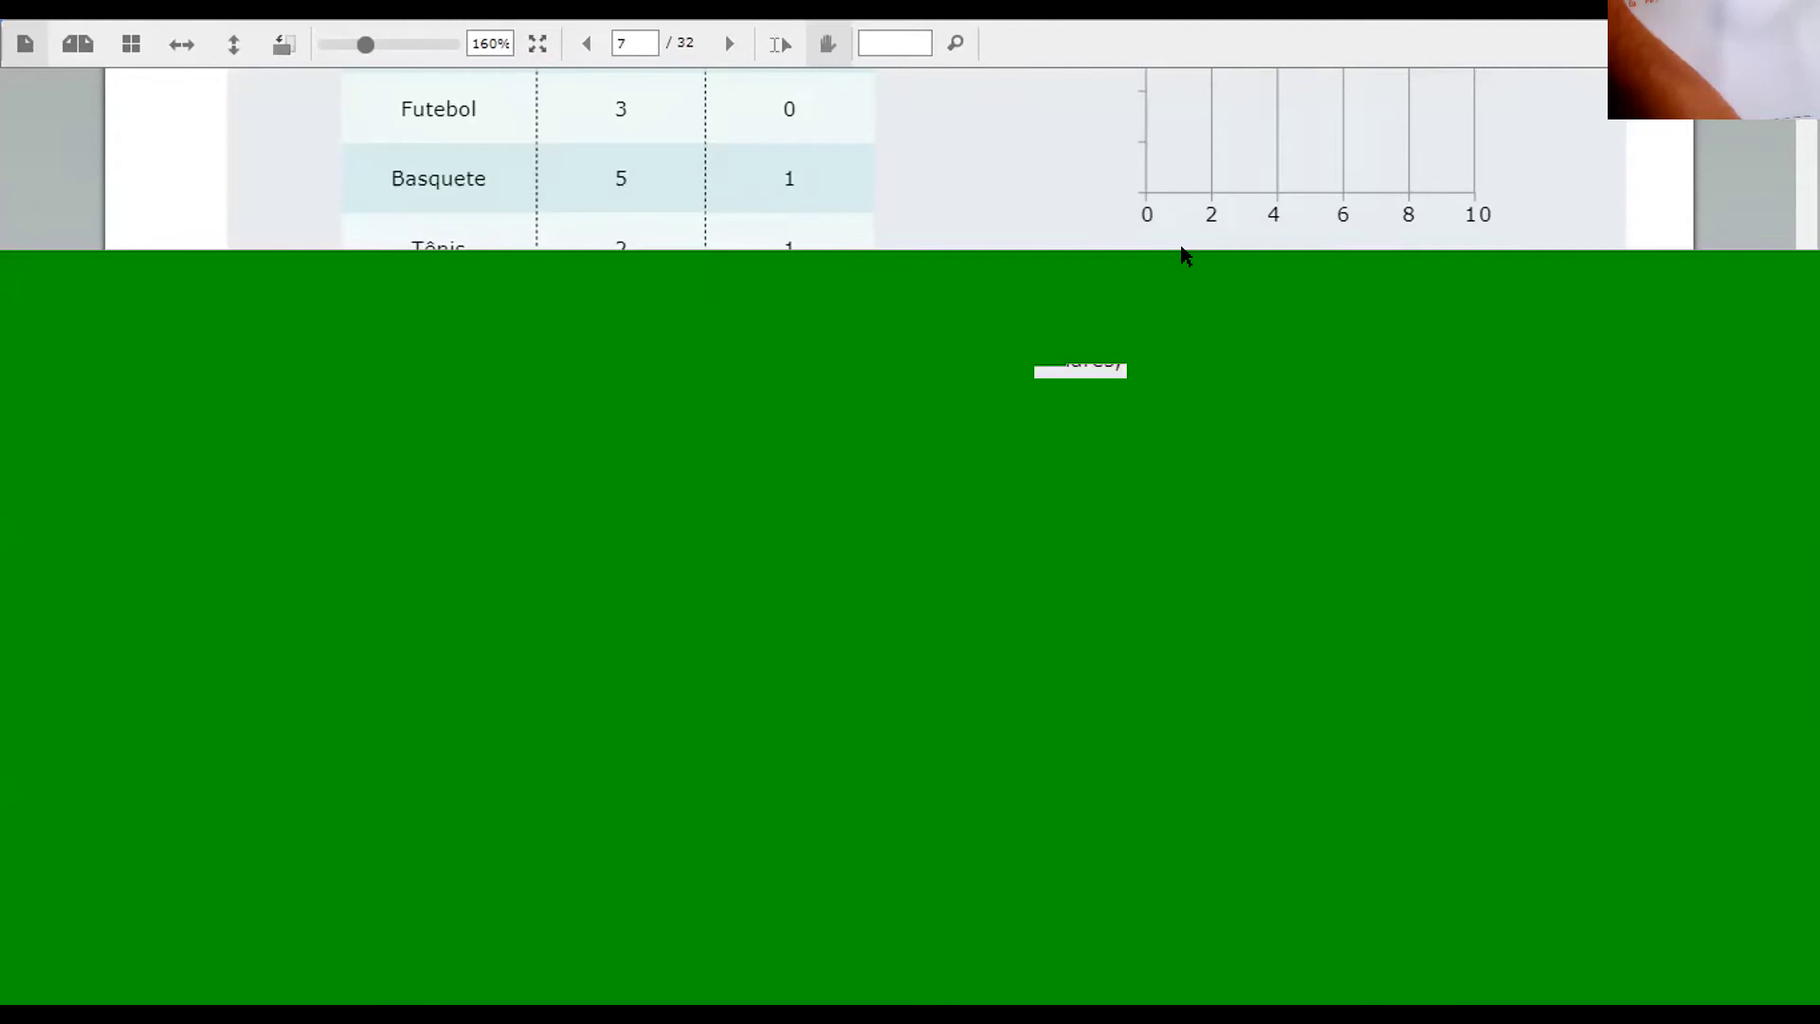
left_click(1181, 248)
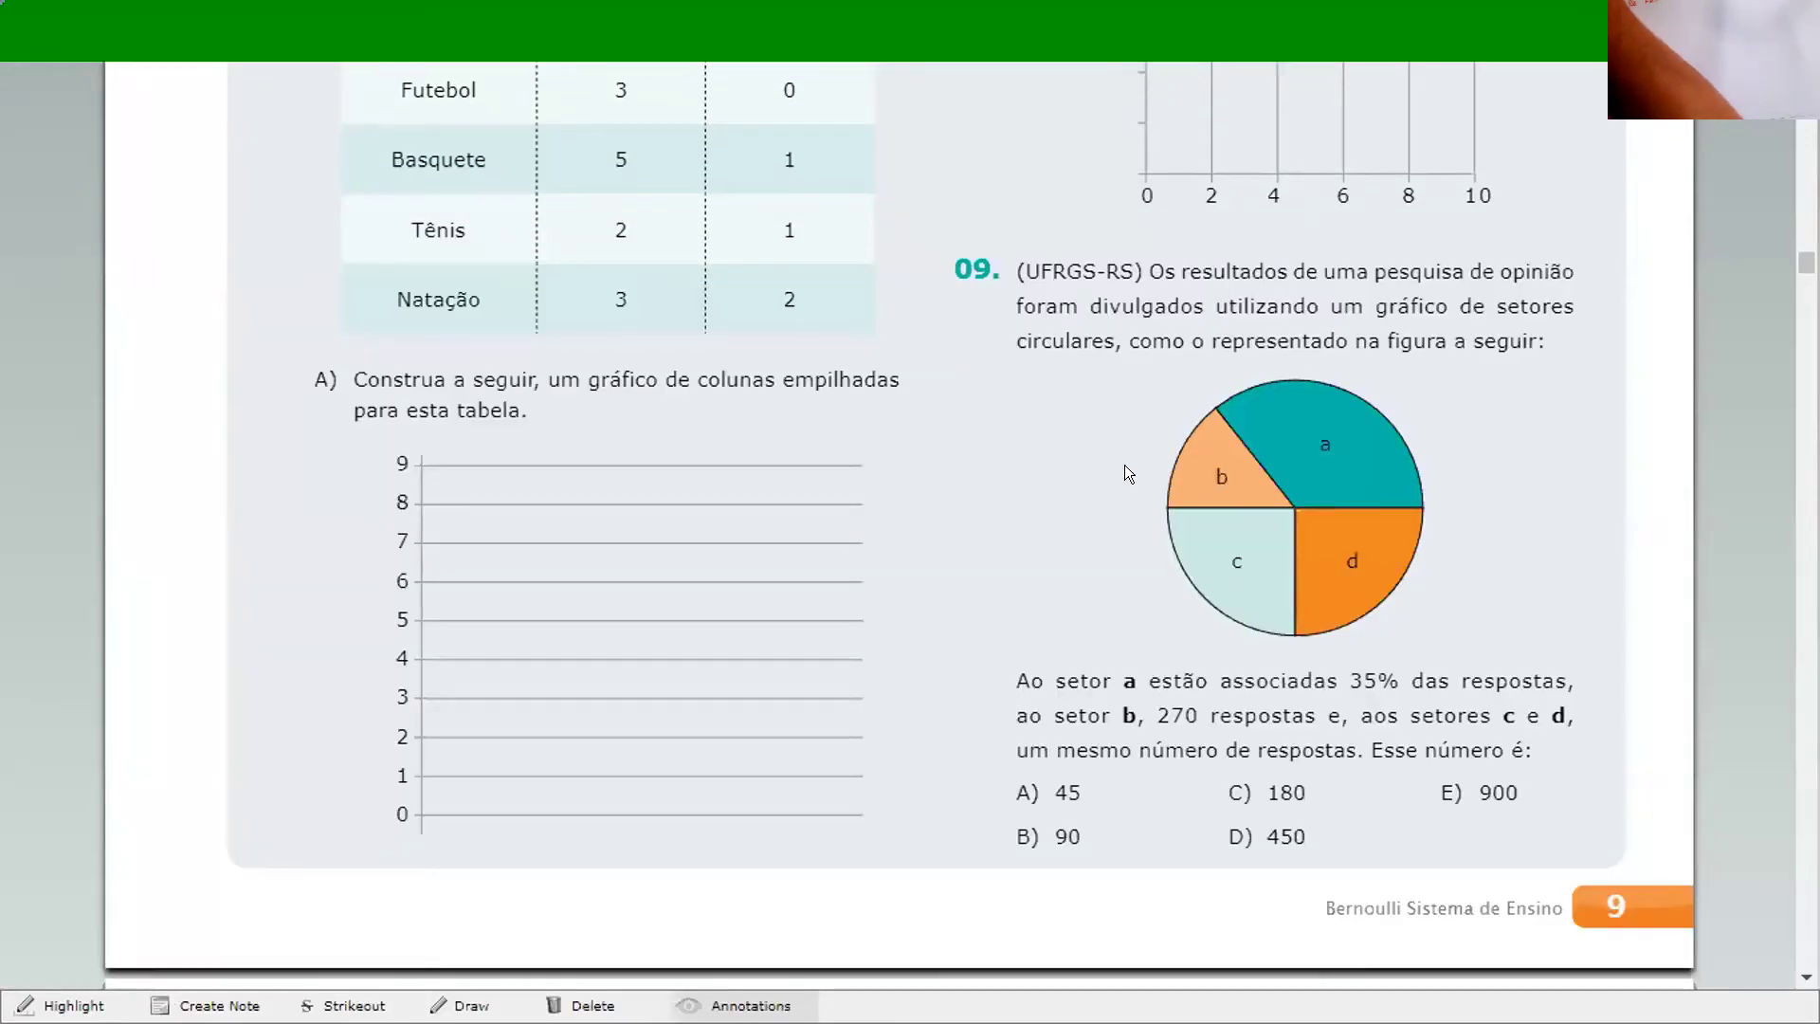
Read the statement and answer options of question 09 below the pie chart in the PDF.
scroll(1147, 462, "down", 2)
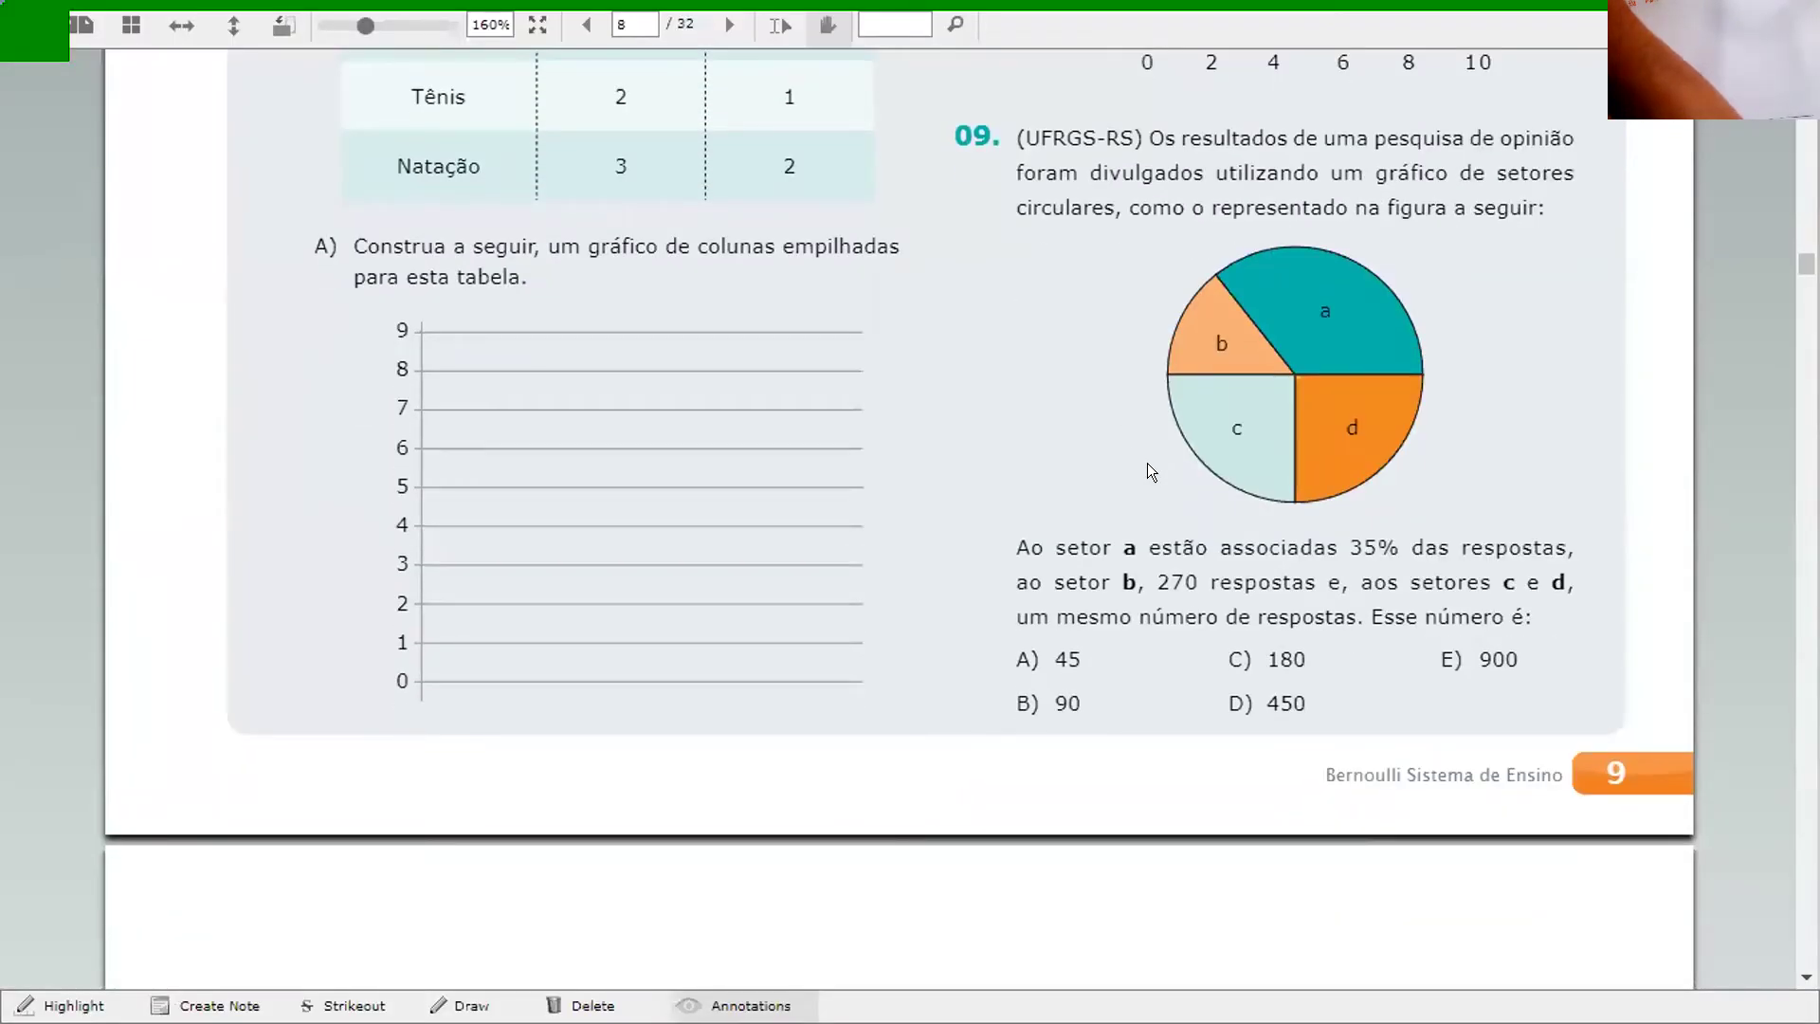
scroll(1147, 462, "down", 2)
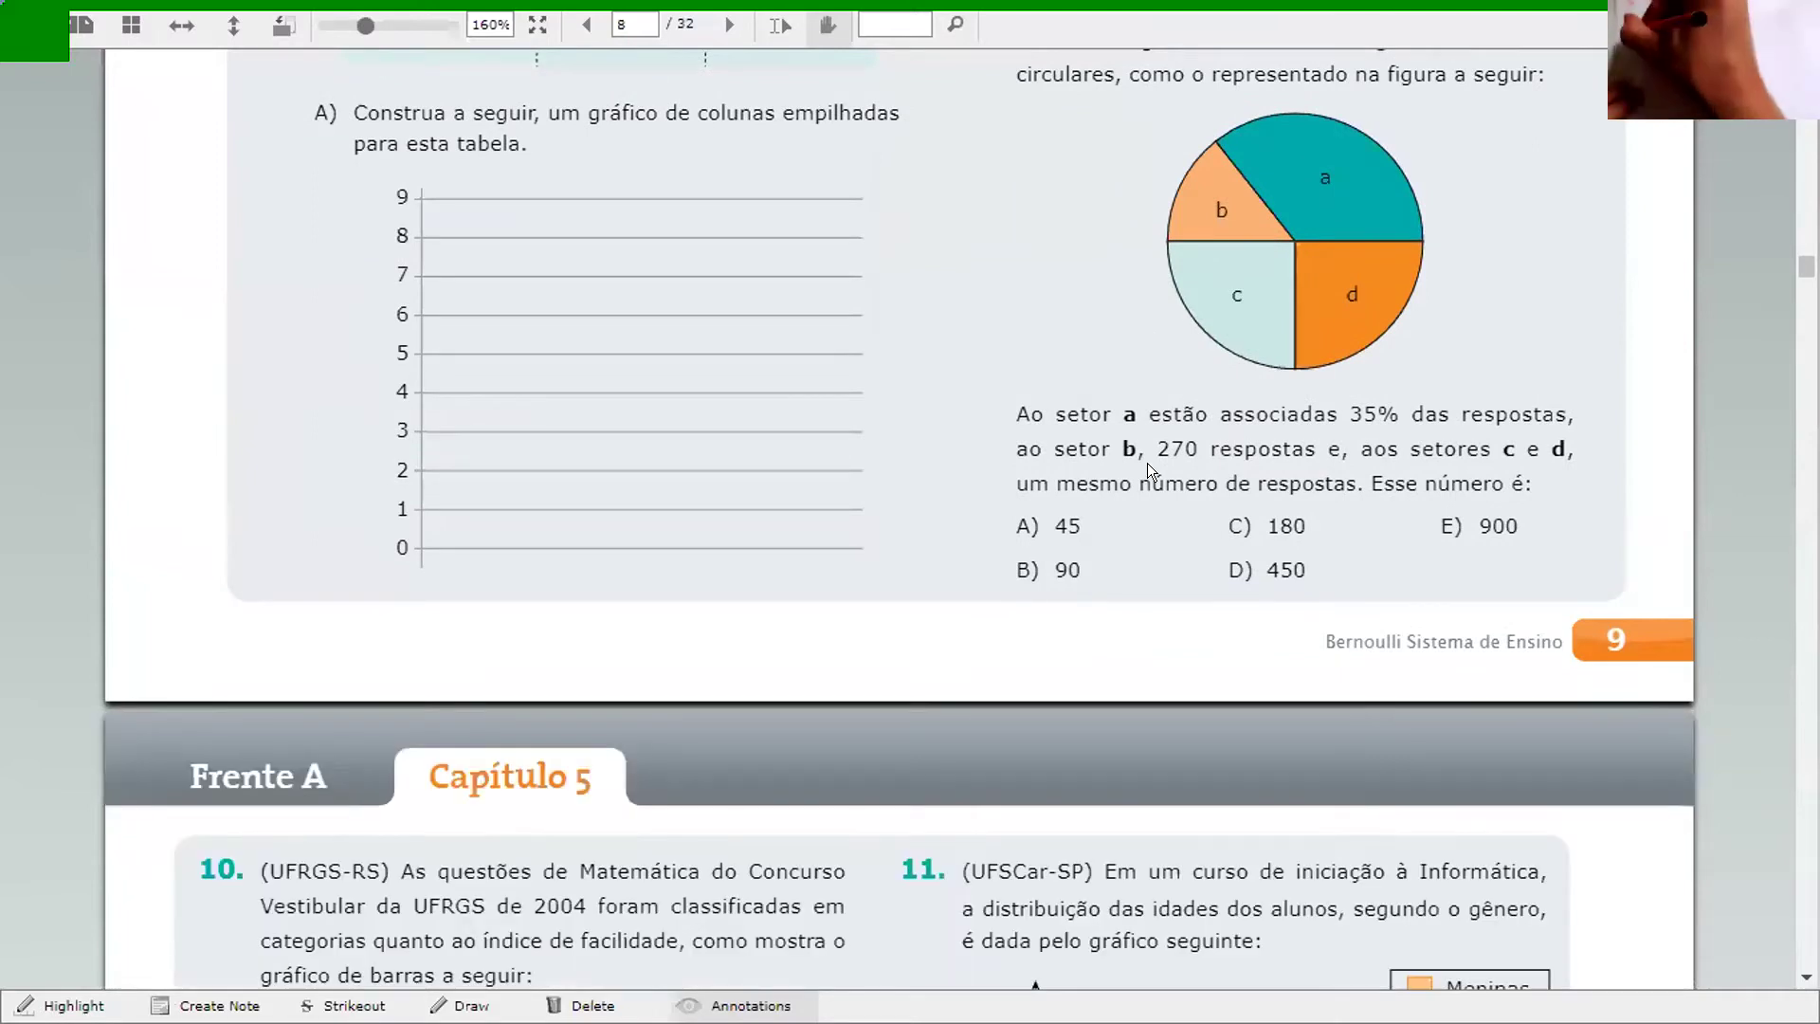
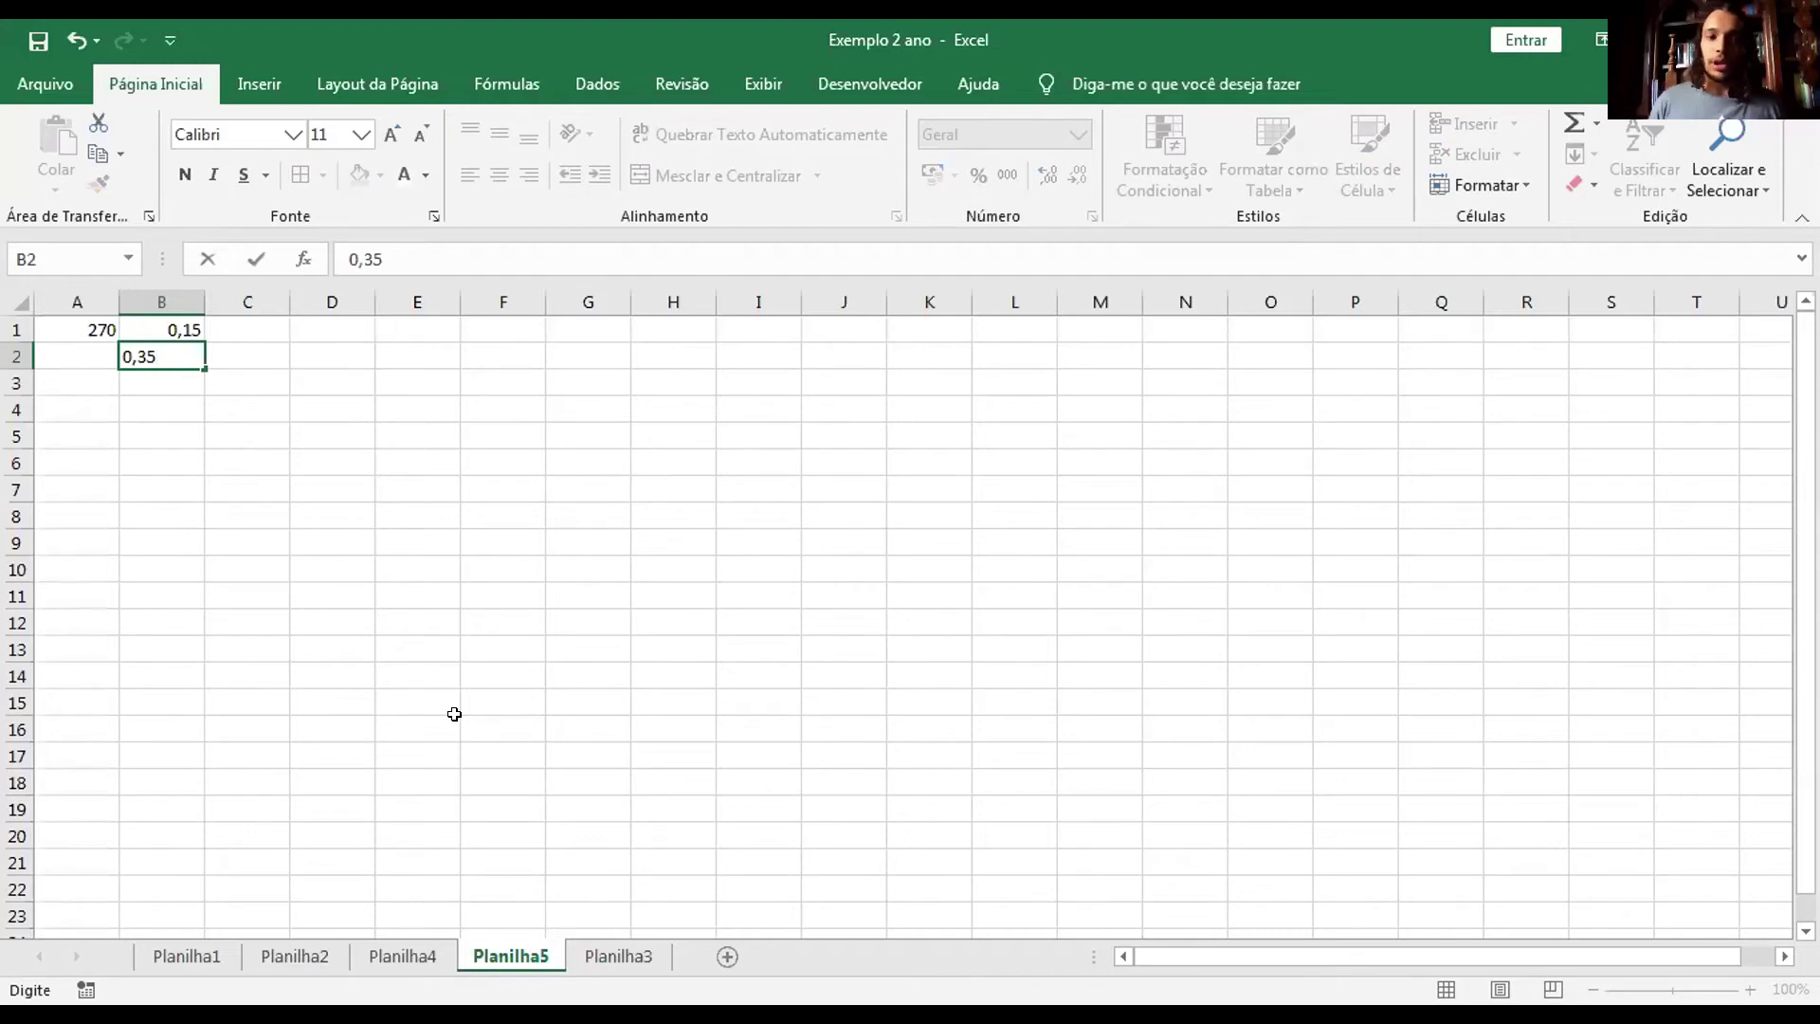
Confirm 0,35 in cell B2 of Planilha5 and format B1:B2 as percentages.
key("Left")
key("Right")
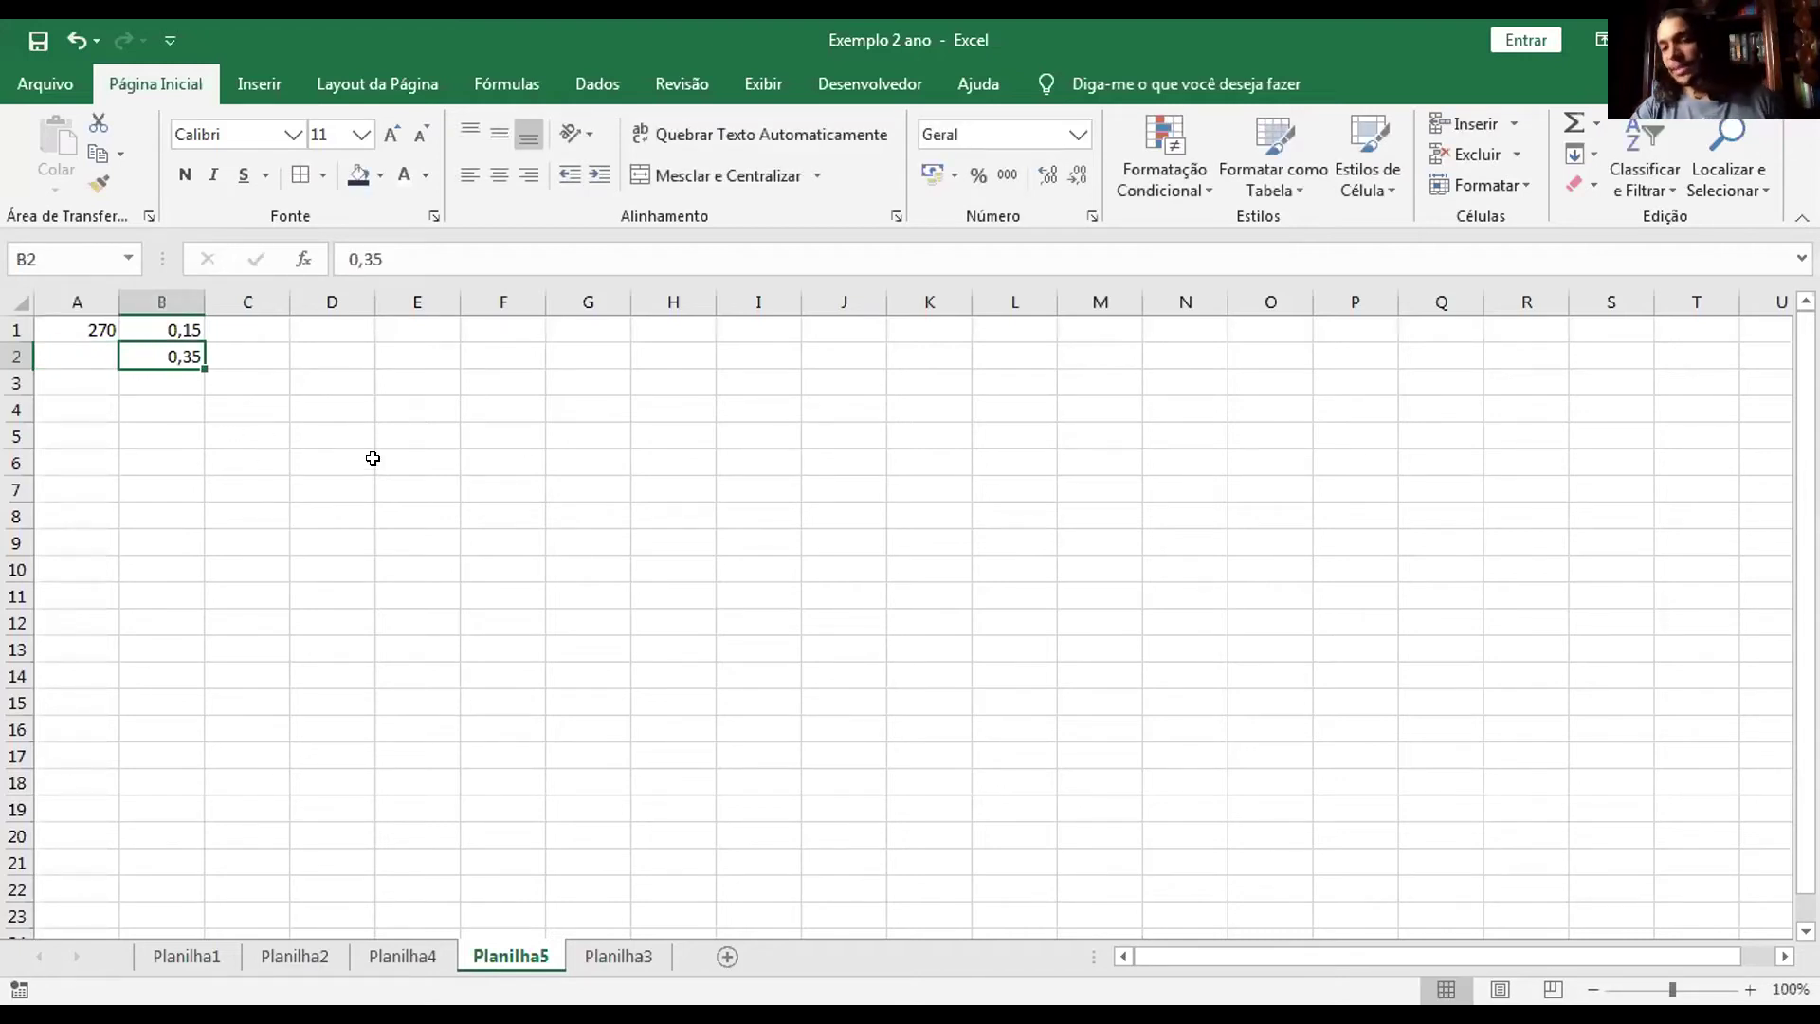
left_click_drag(152, 331, 157, 356)
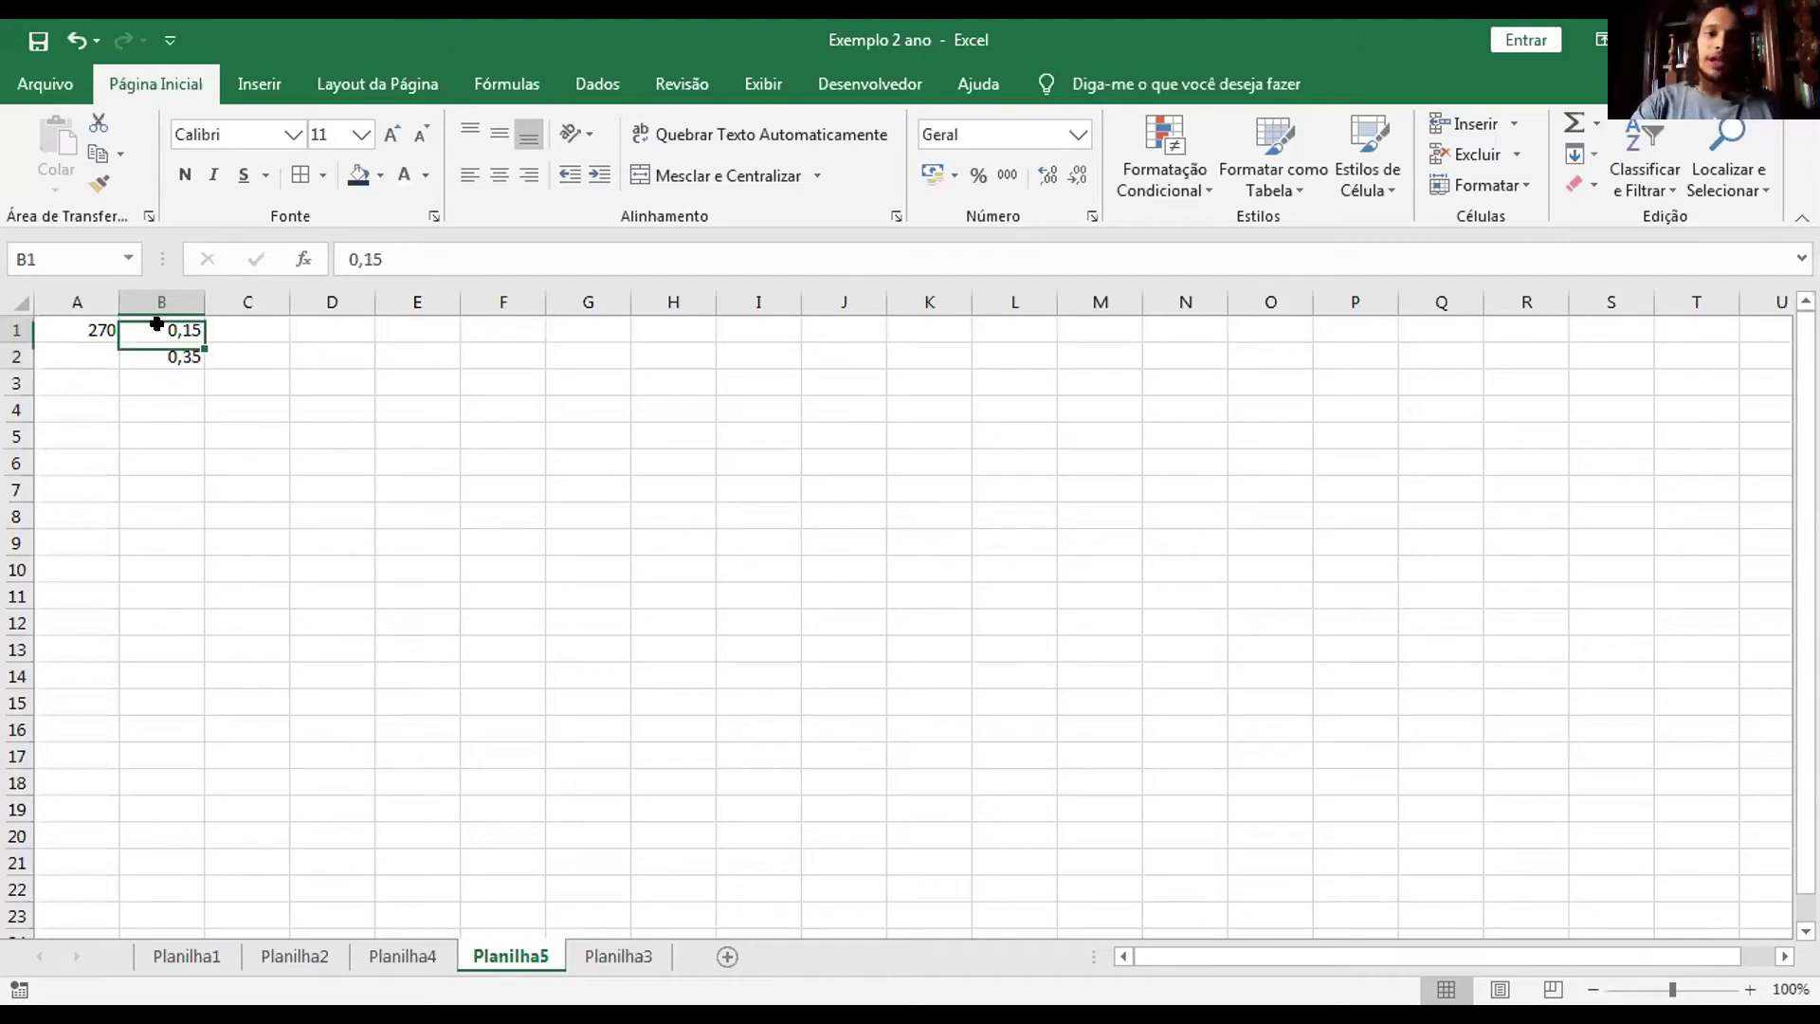
left_click(979, 175)
left_click(262, 410)
left_click(136, 347)
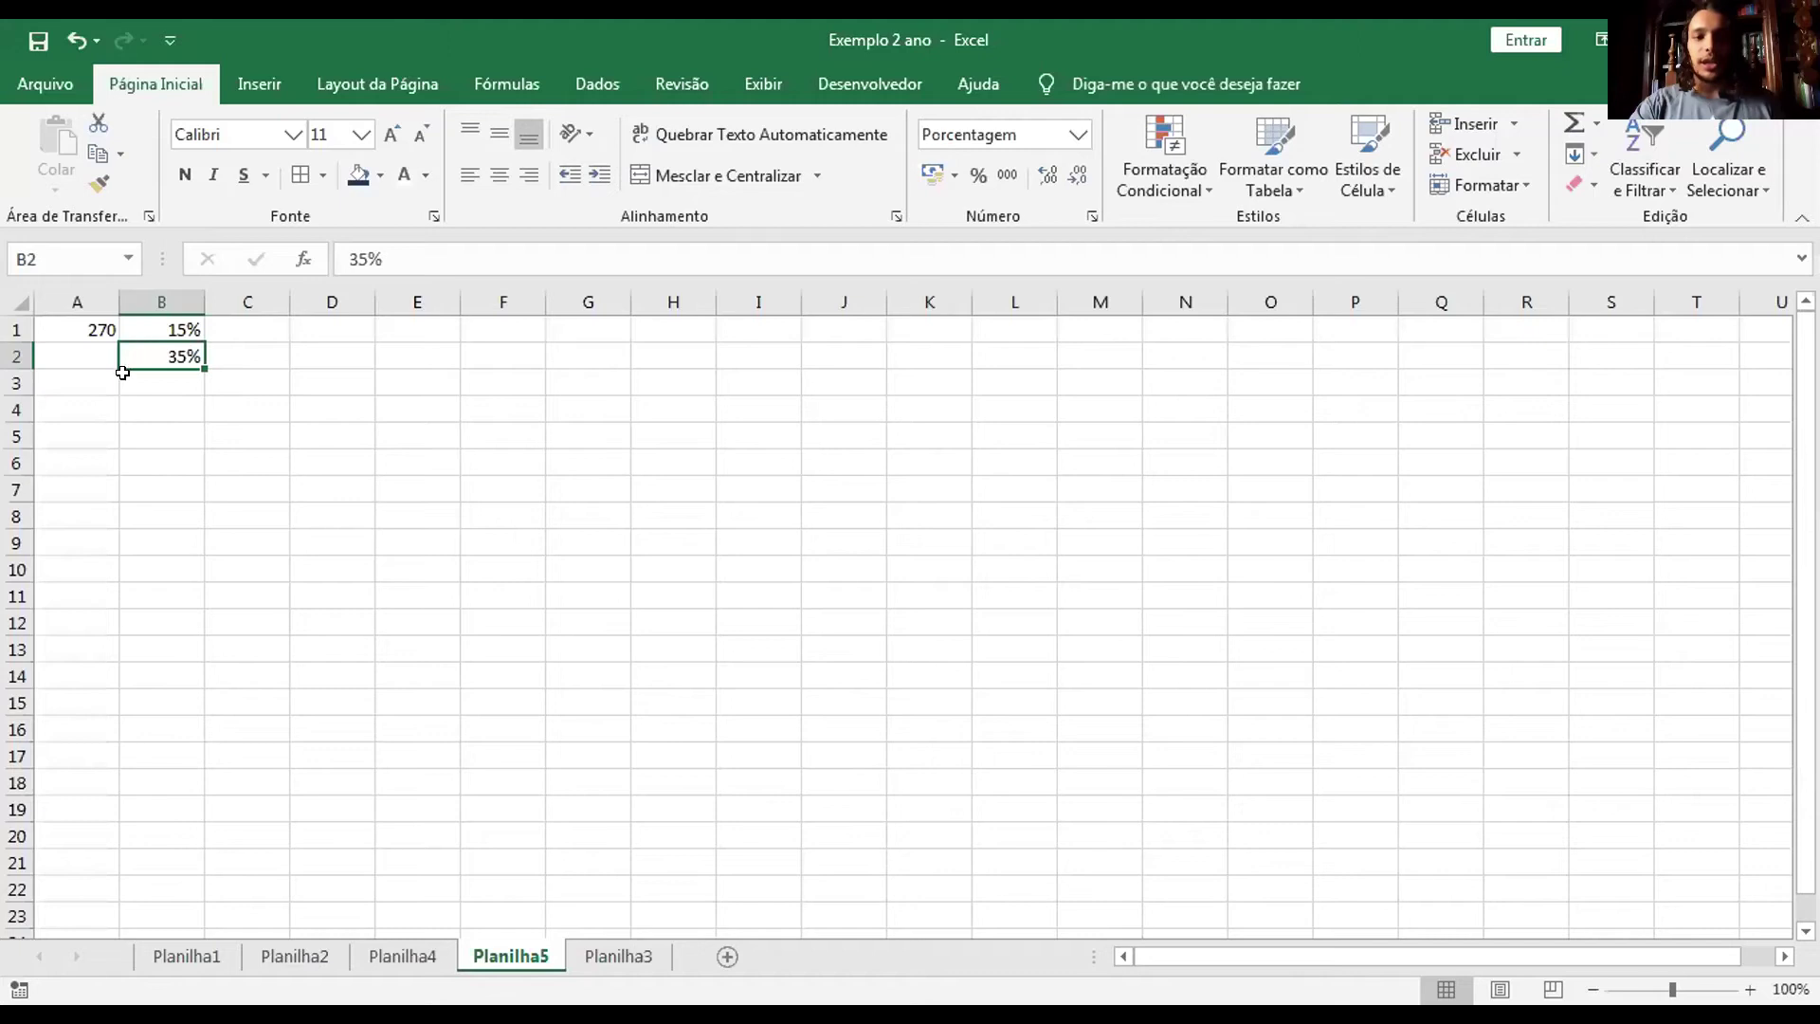
Enter 25% in cells B3 and B4 for the two equal sectors.
left_click(166, 380)
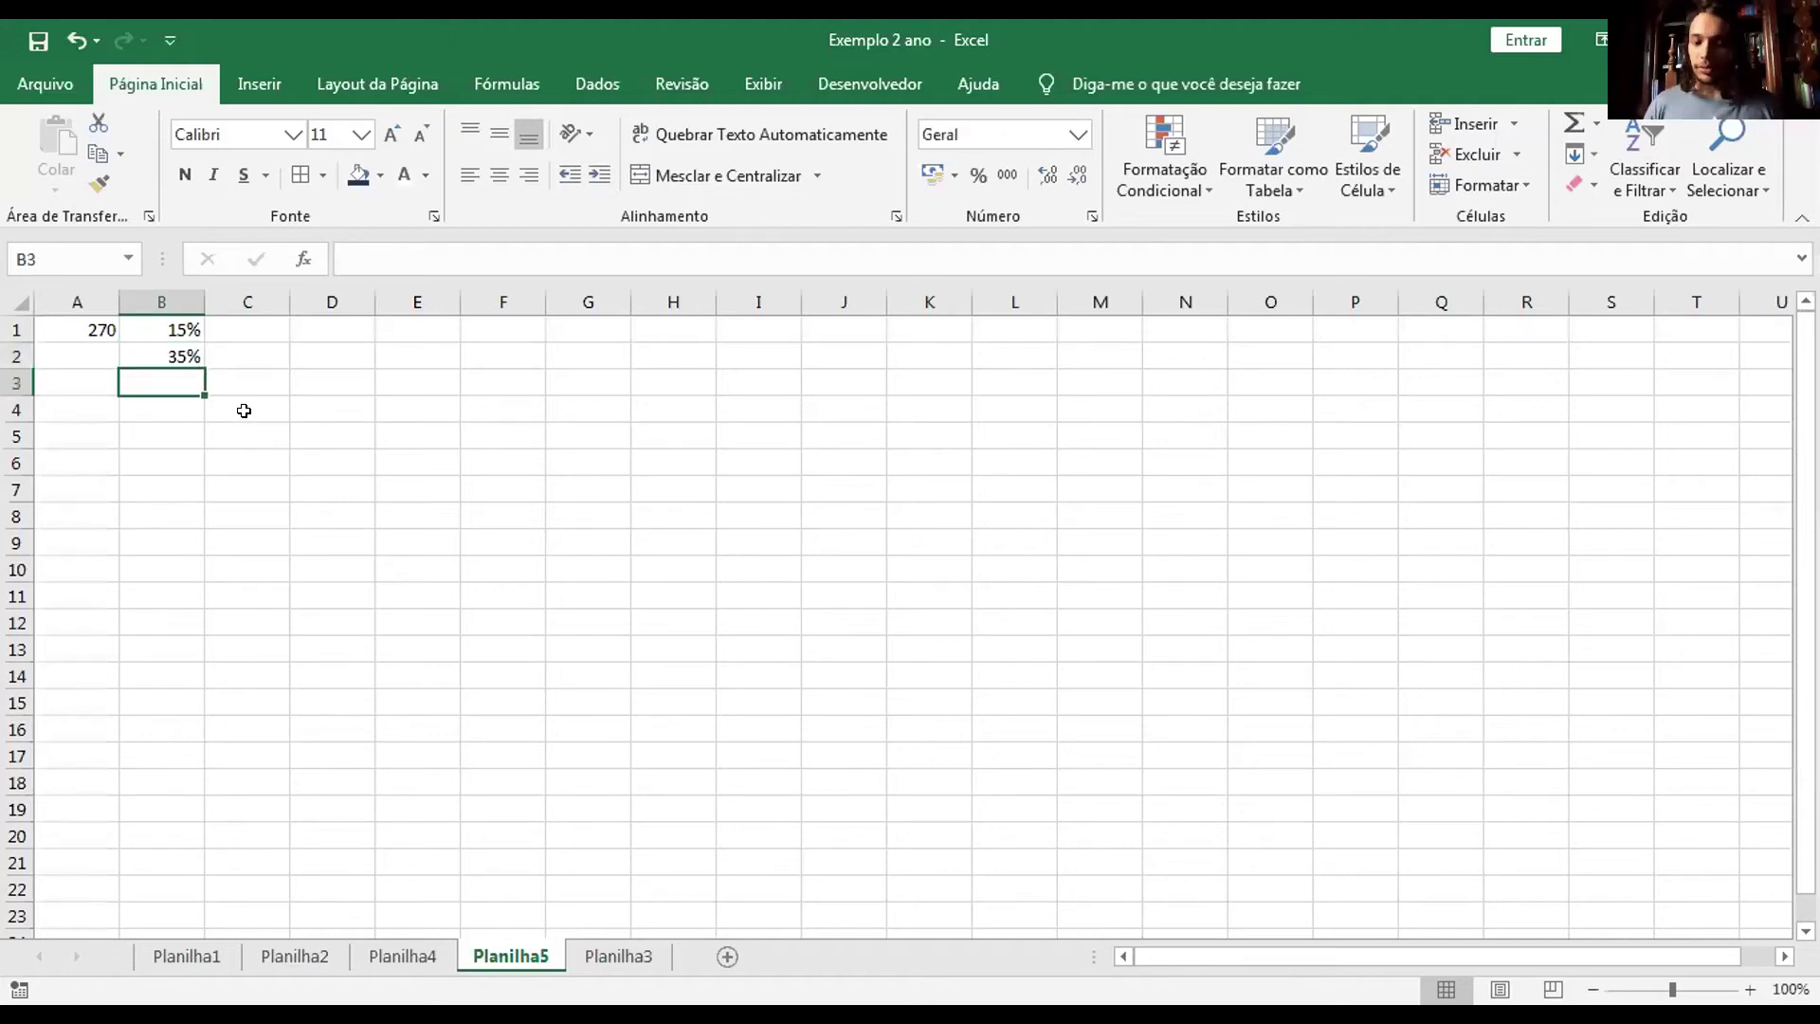
type("50")
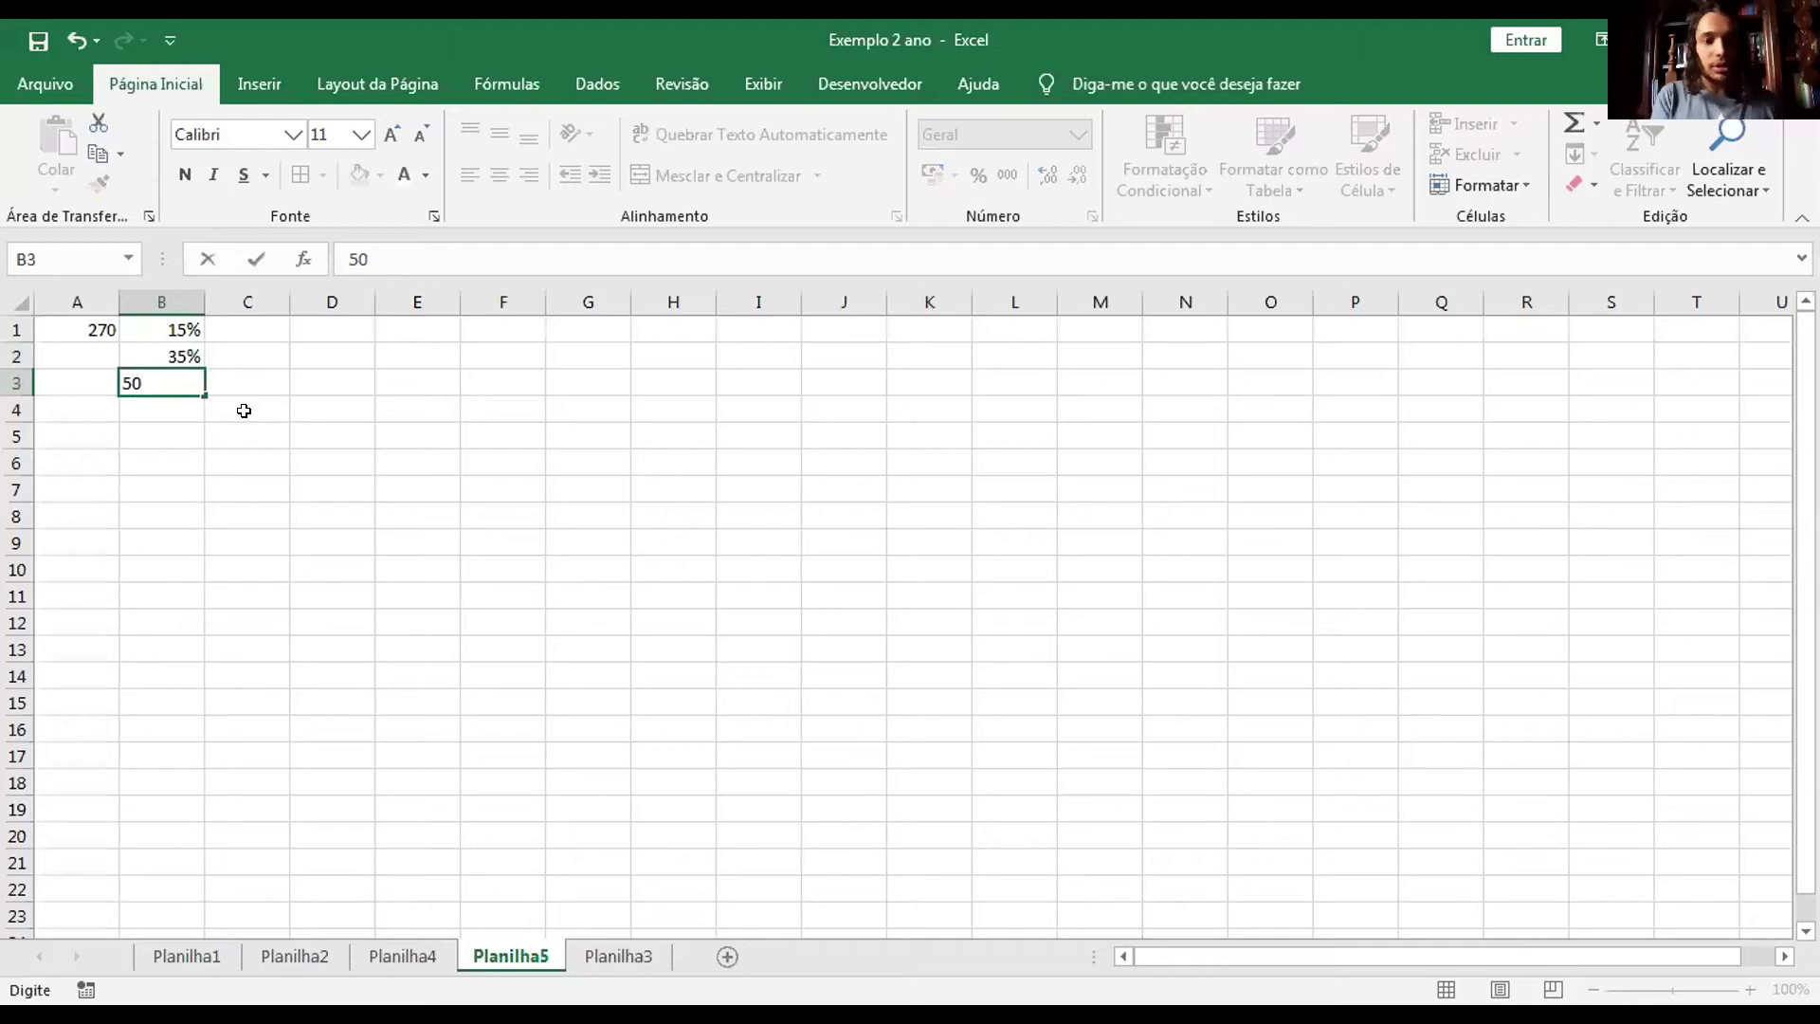
key("BackSpace")
key("BackSpace")
type("25%")
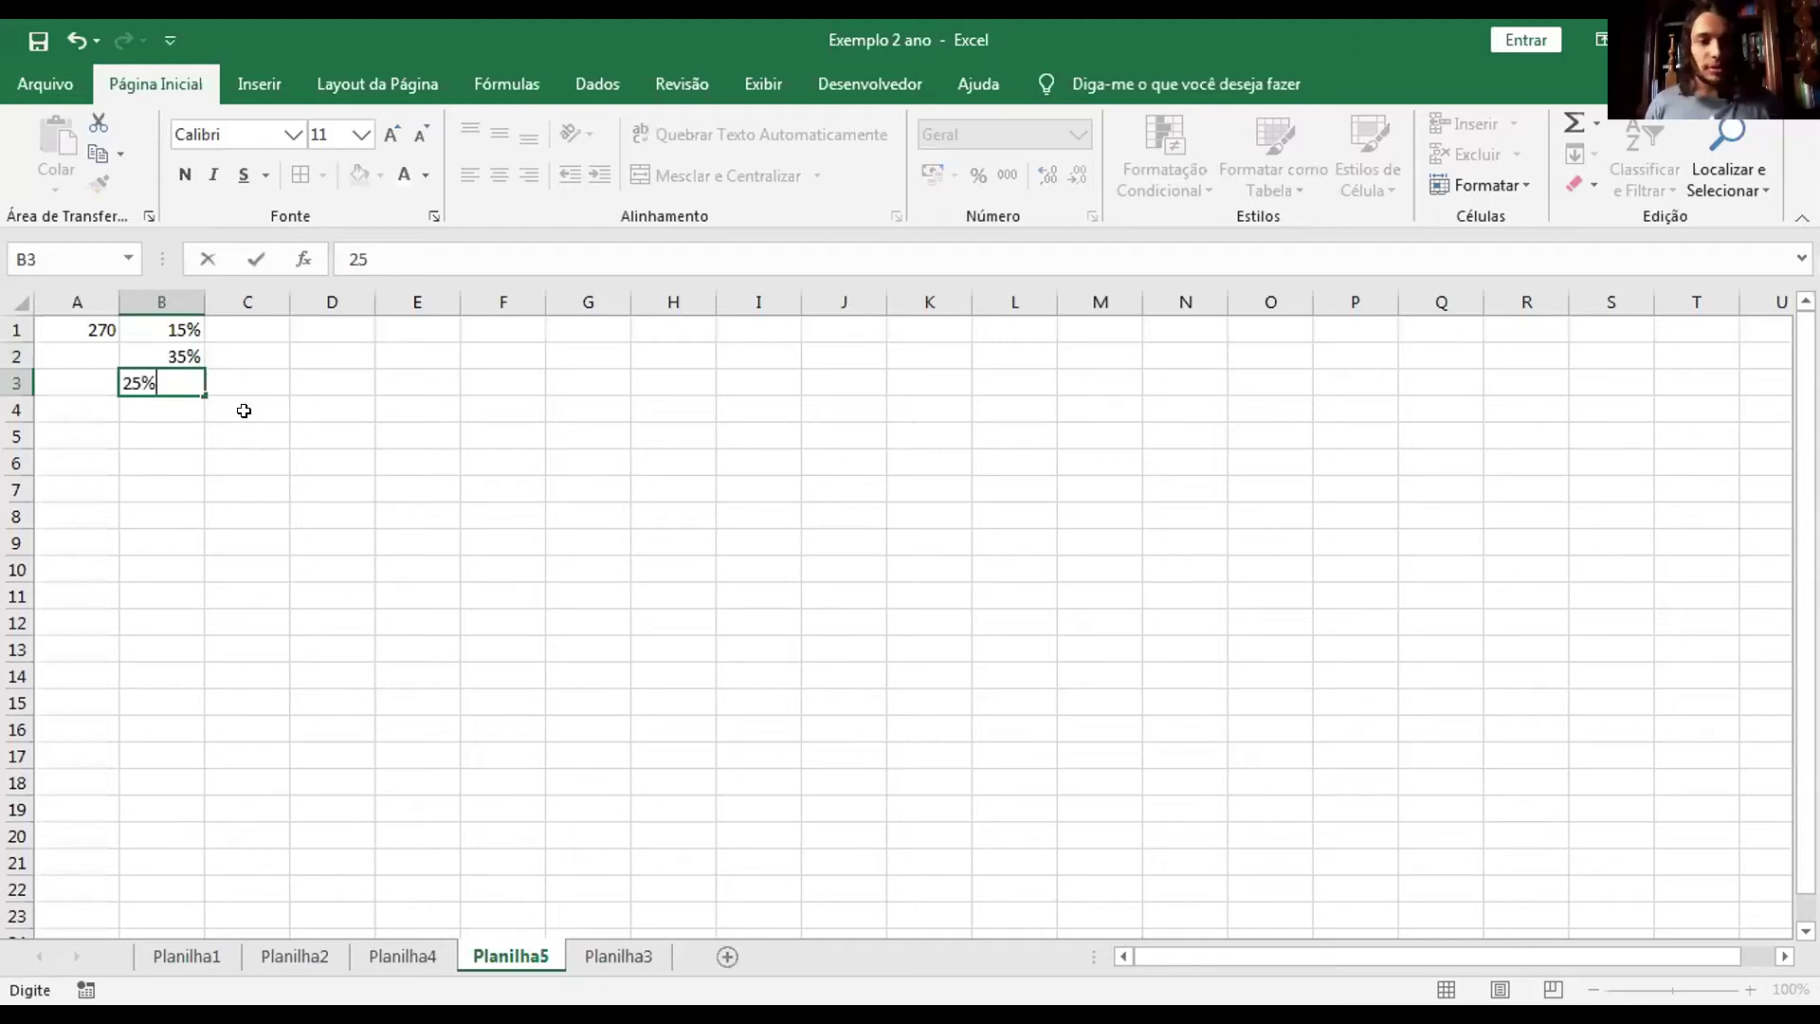
key("Return")
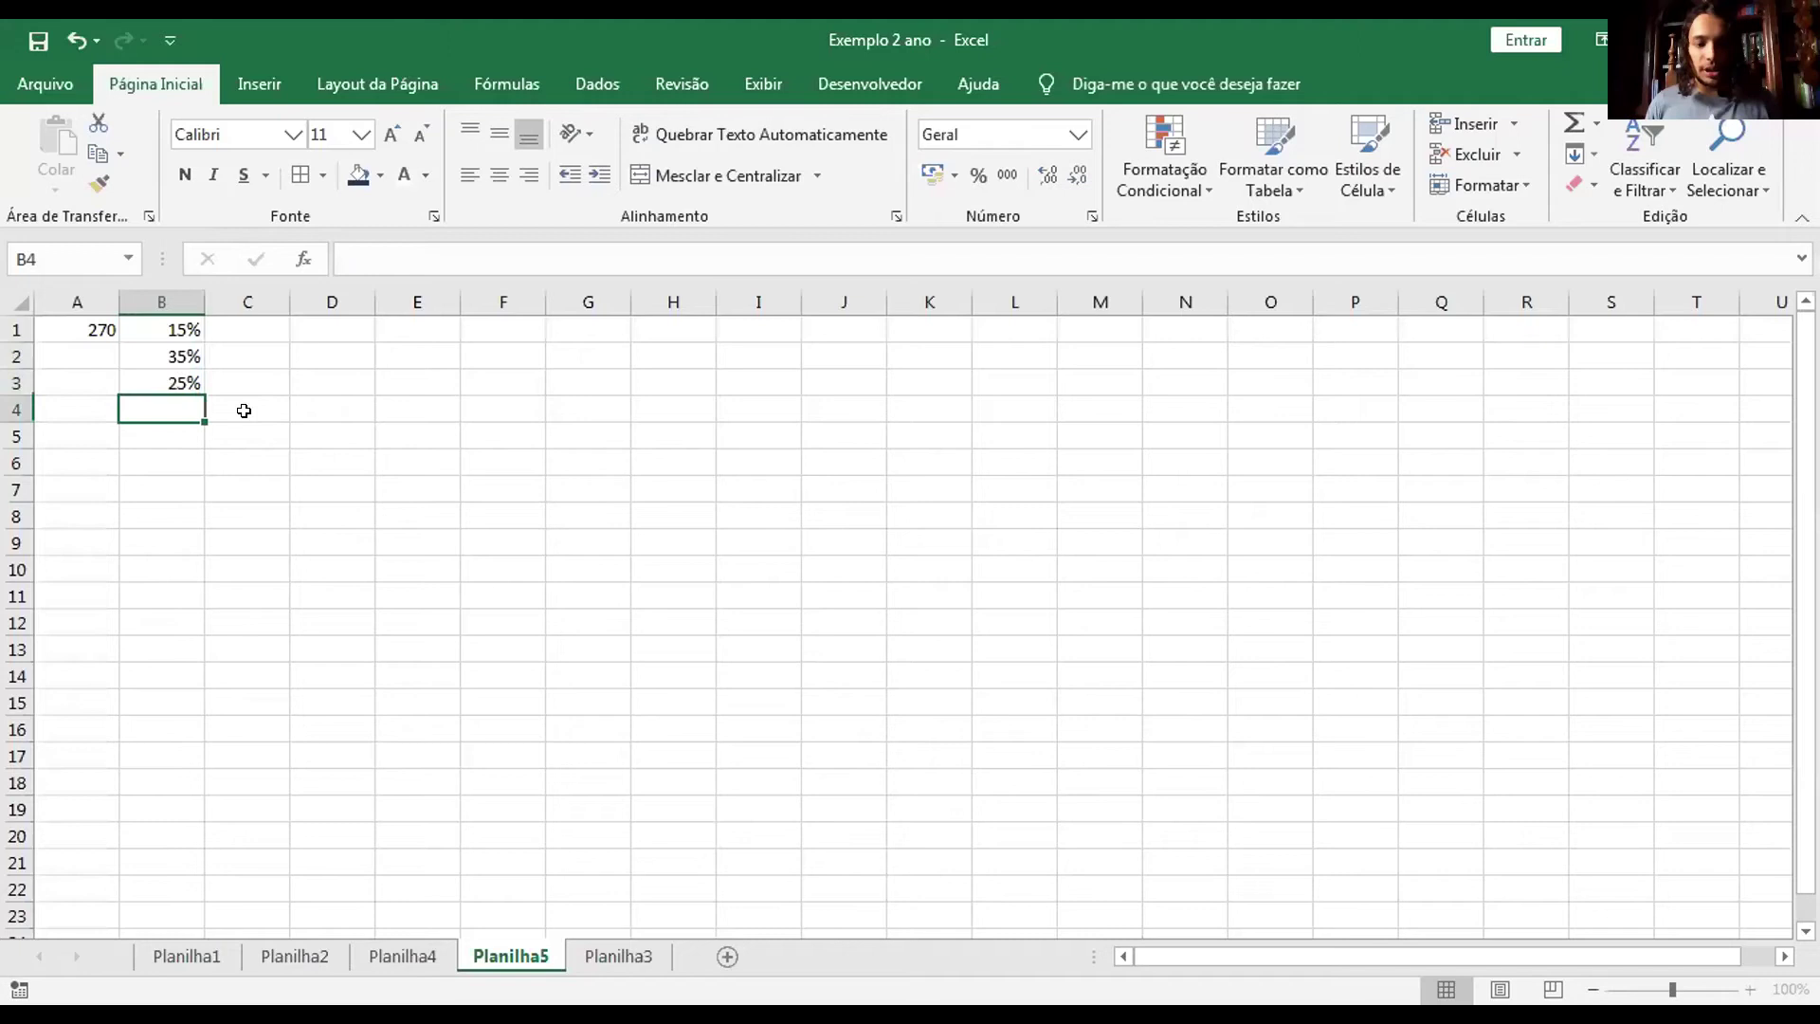
key("Up")
key("Up")
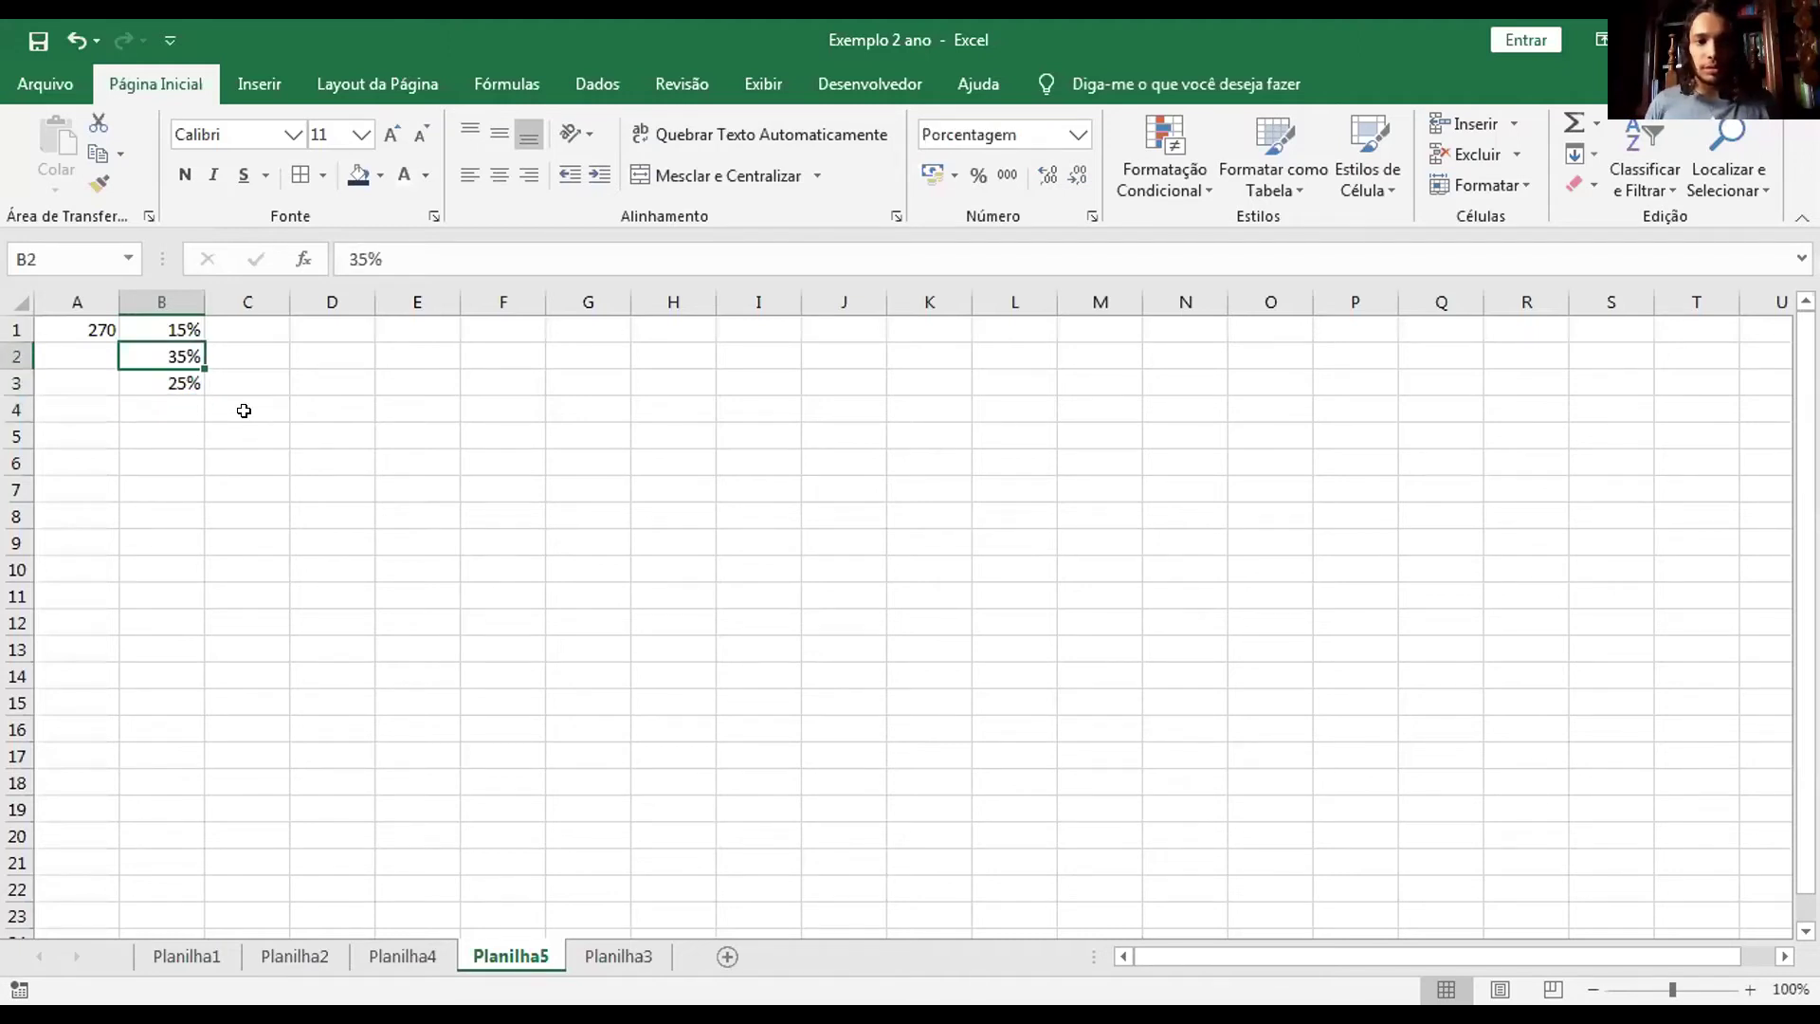
key("Down")
key("Down")
type("25%")
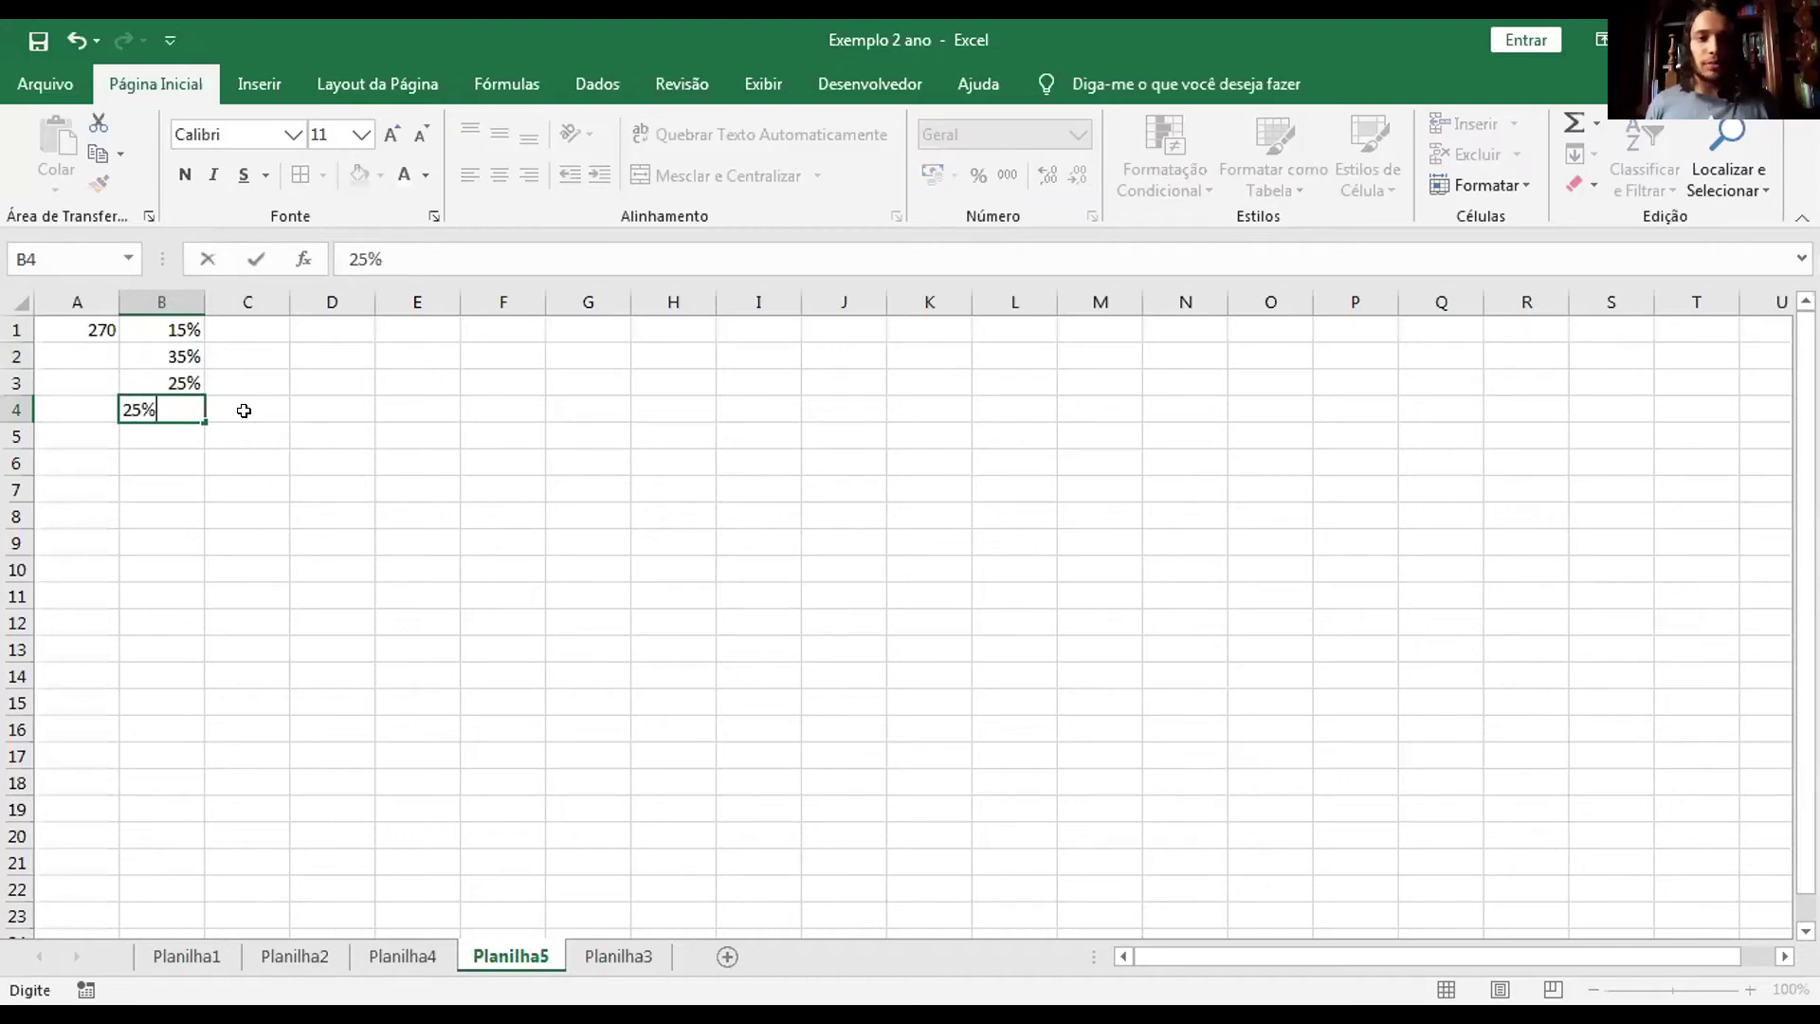
key("Return")
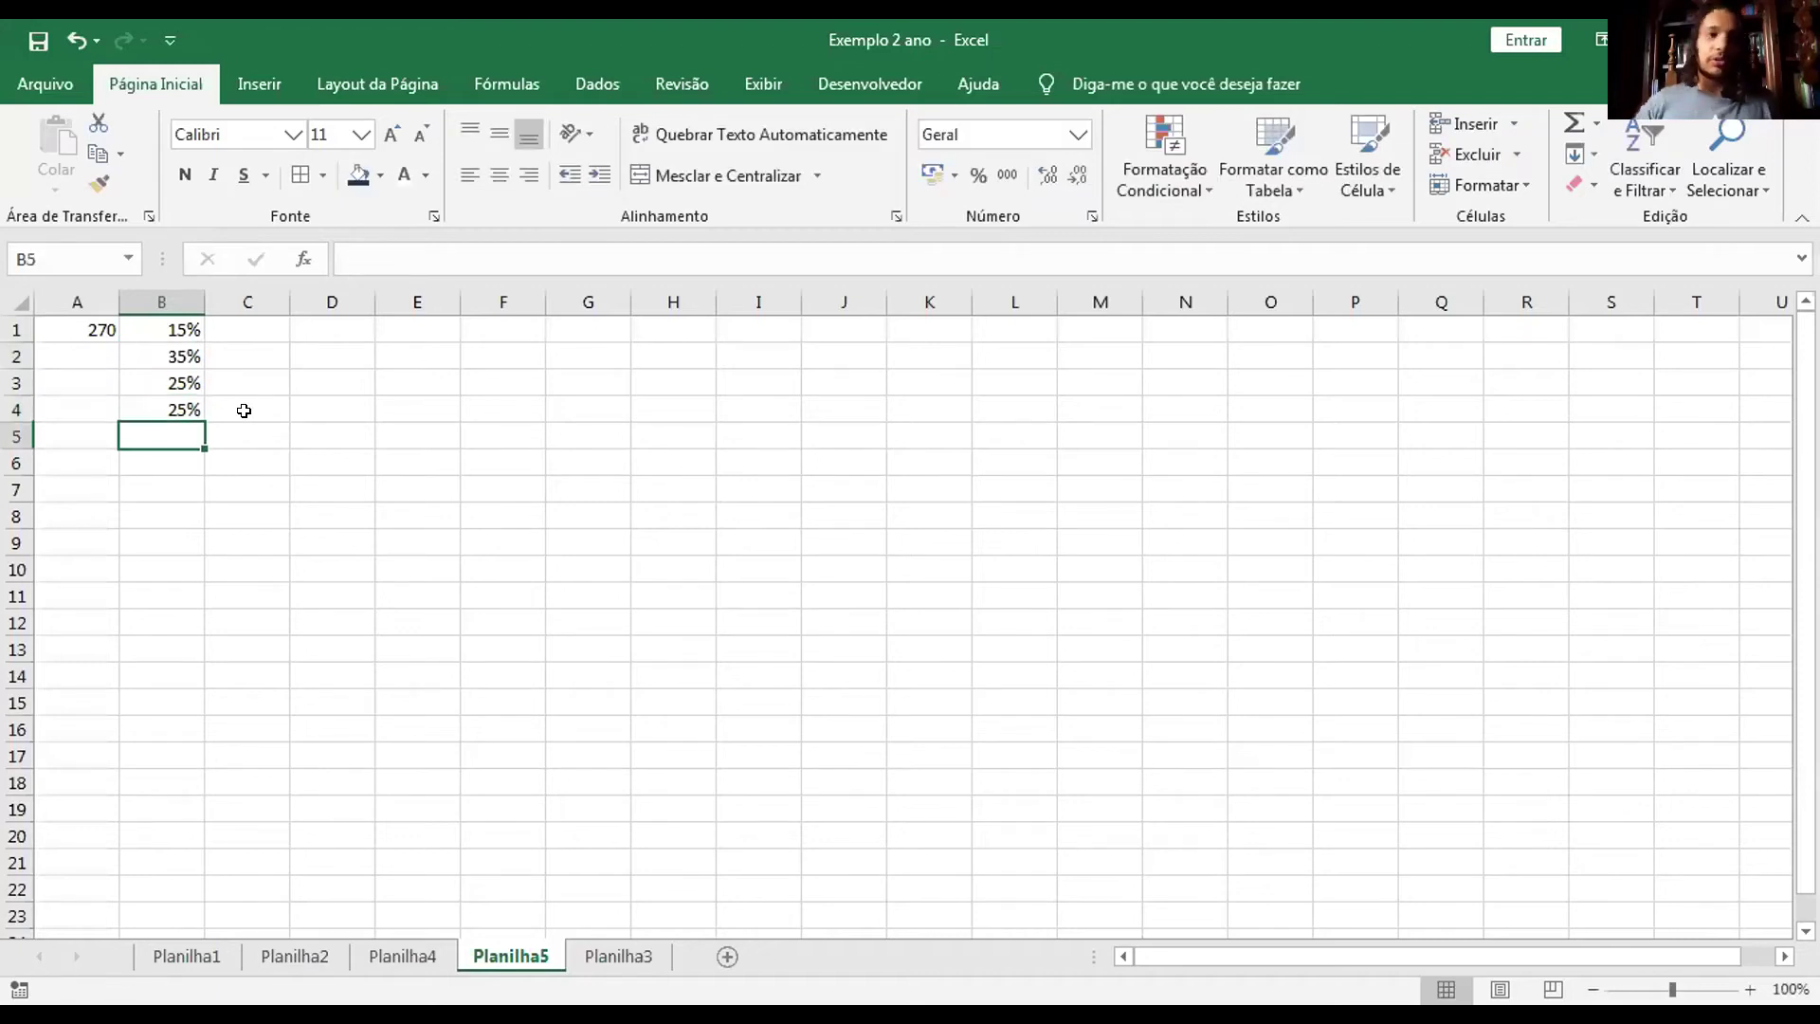
left_click(163, 280)
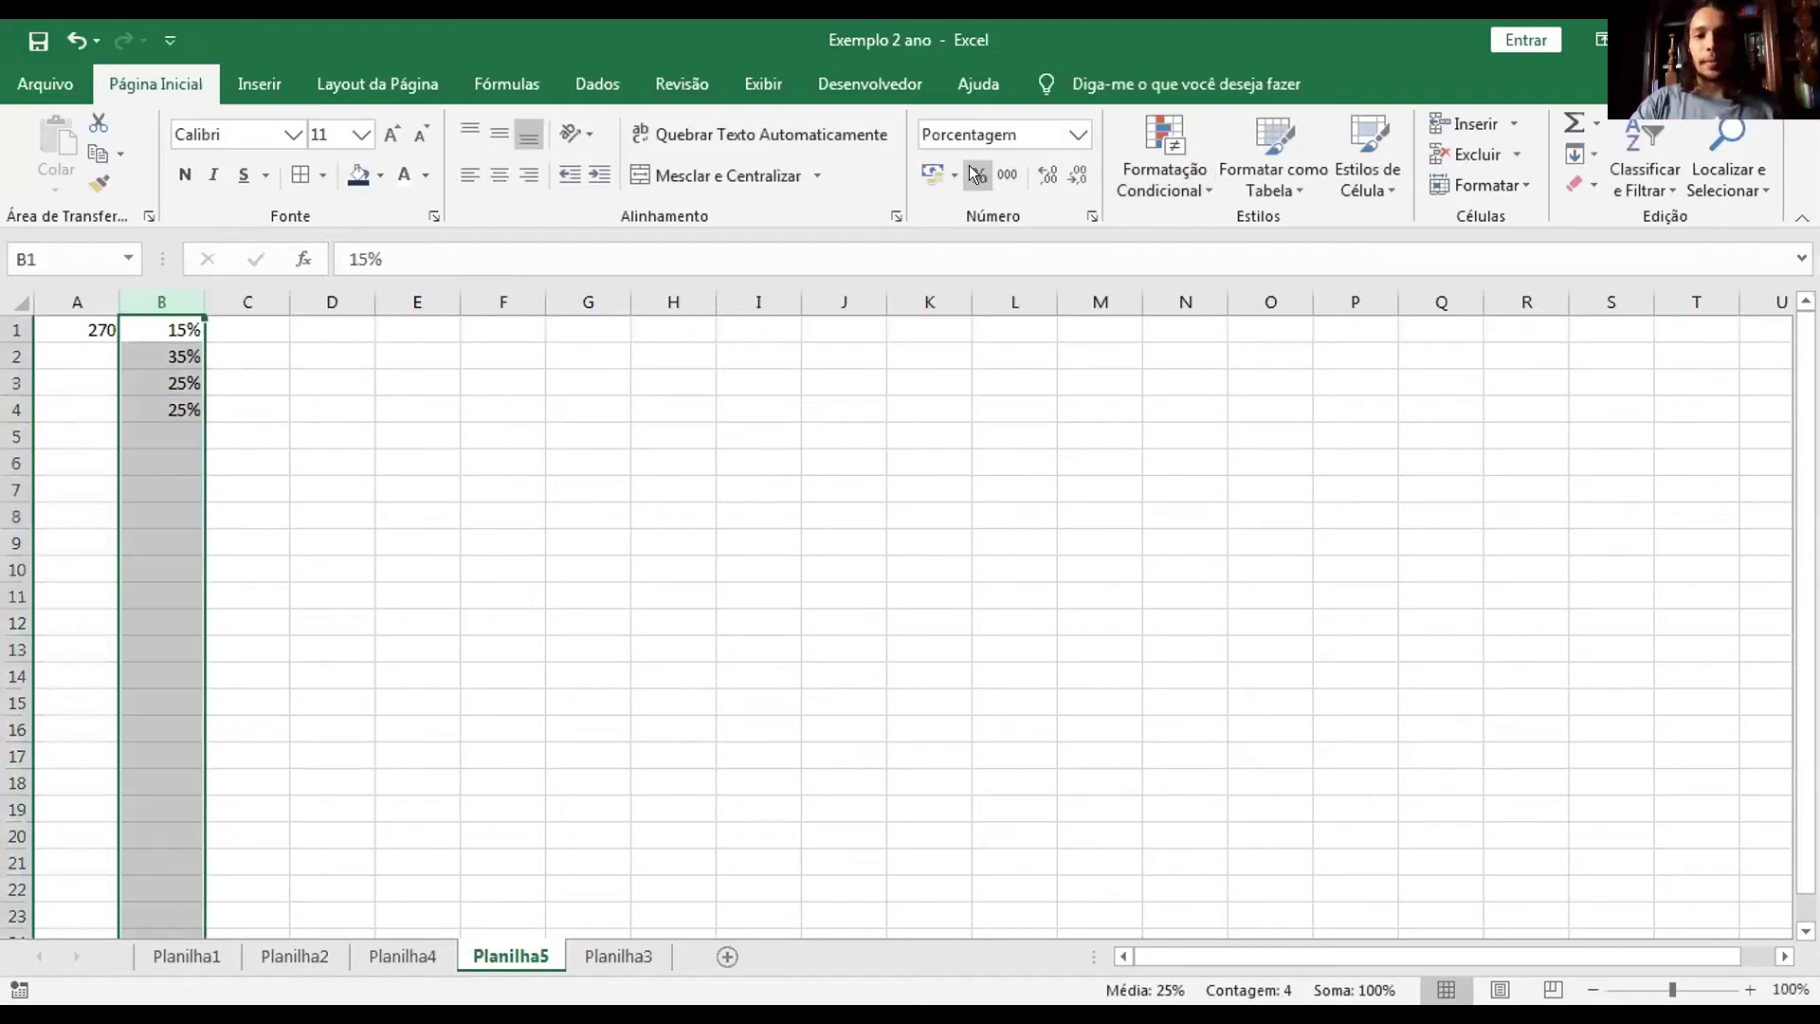
left_click(352, 434)
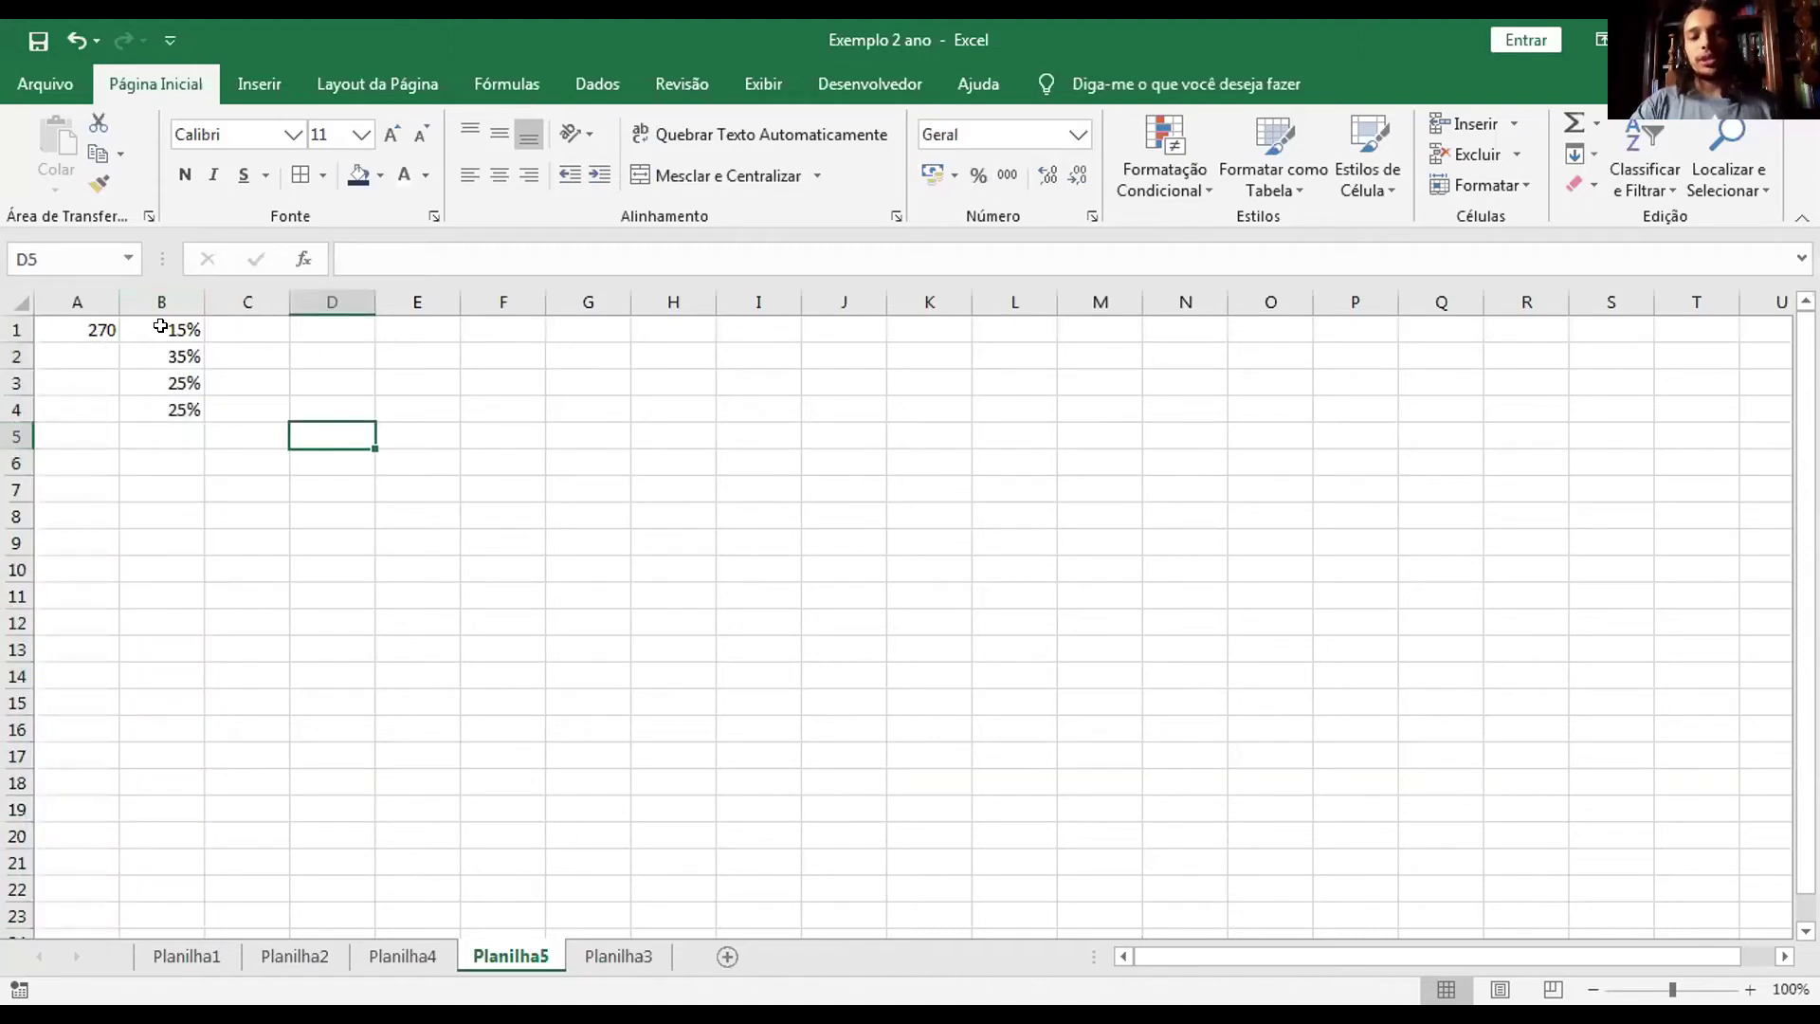
left_click_drag(161, 326, 173, 410)
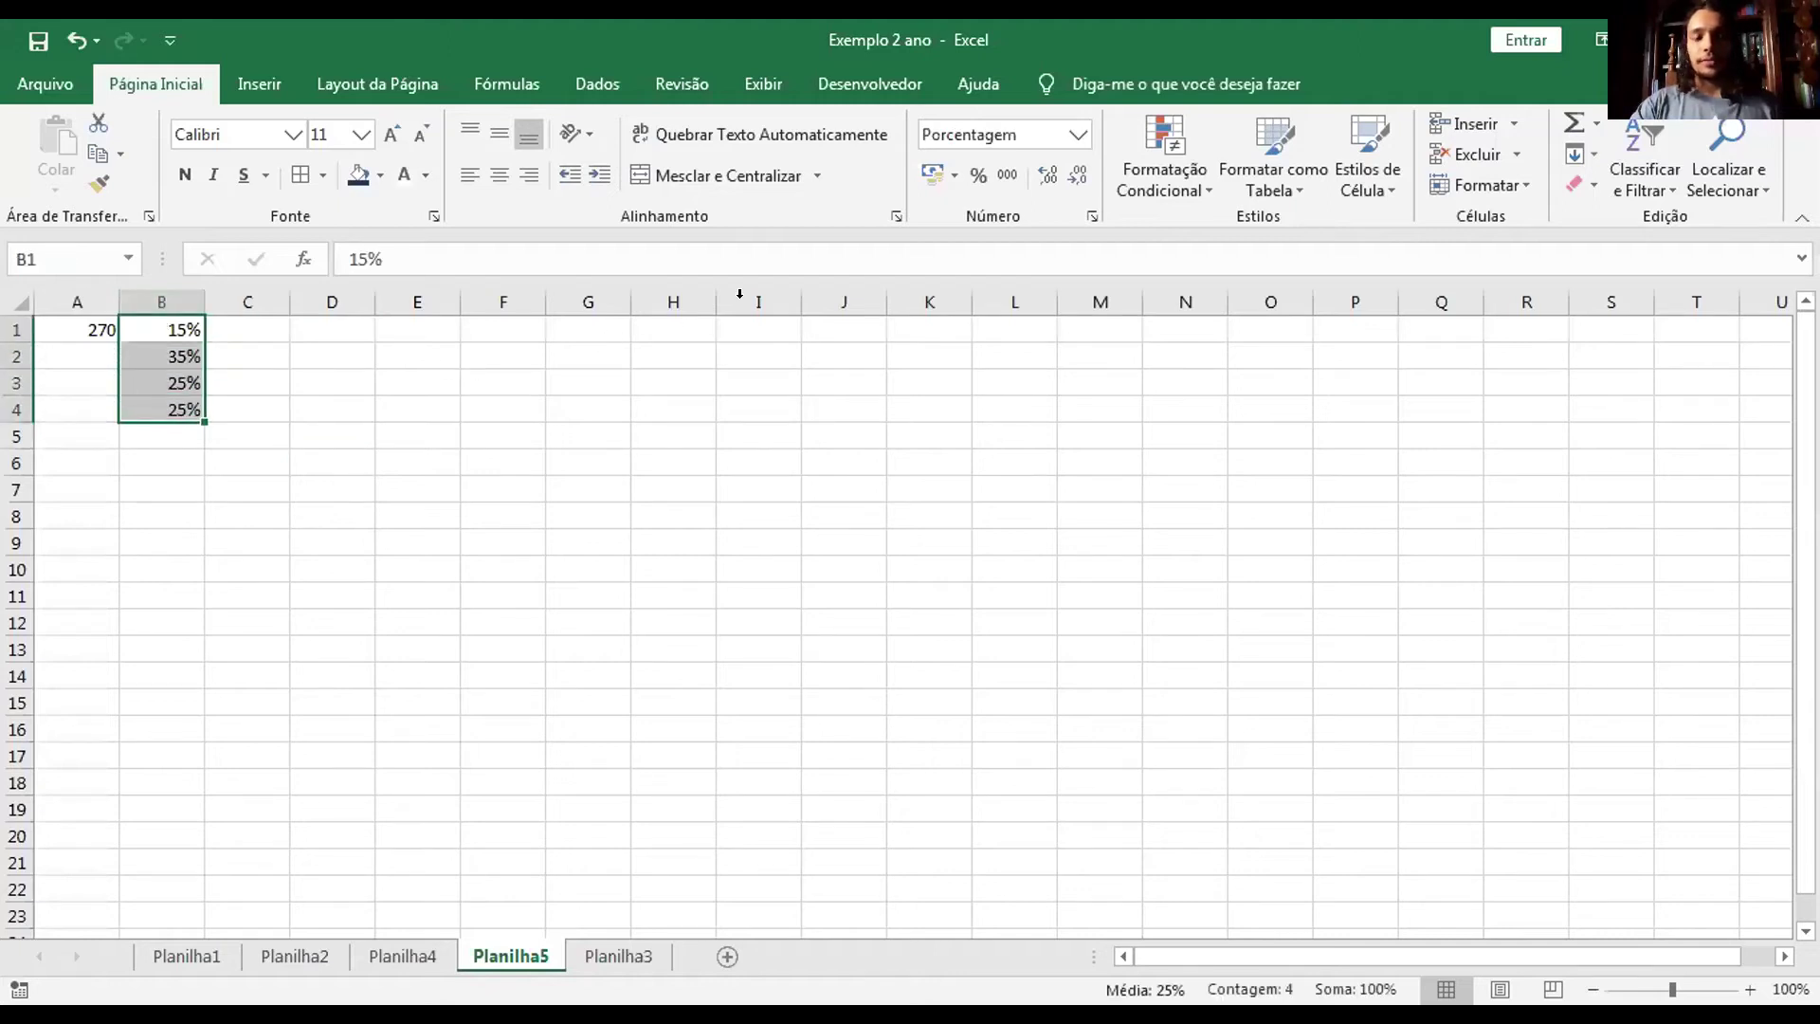
left_click(259, 83)
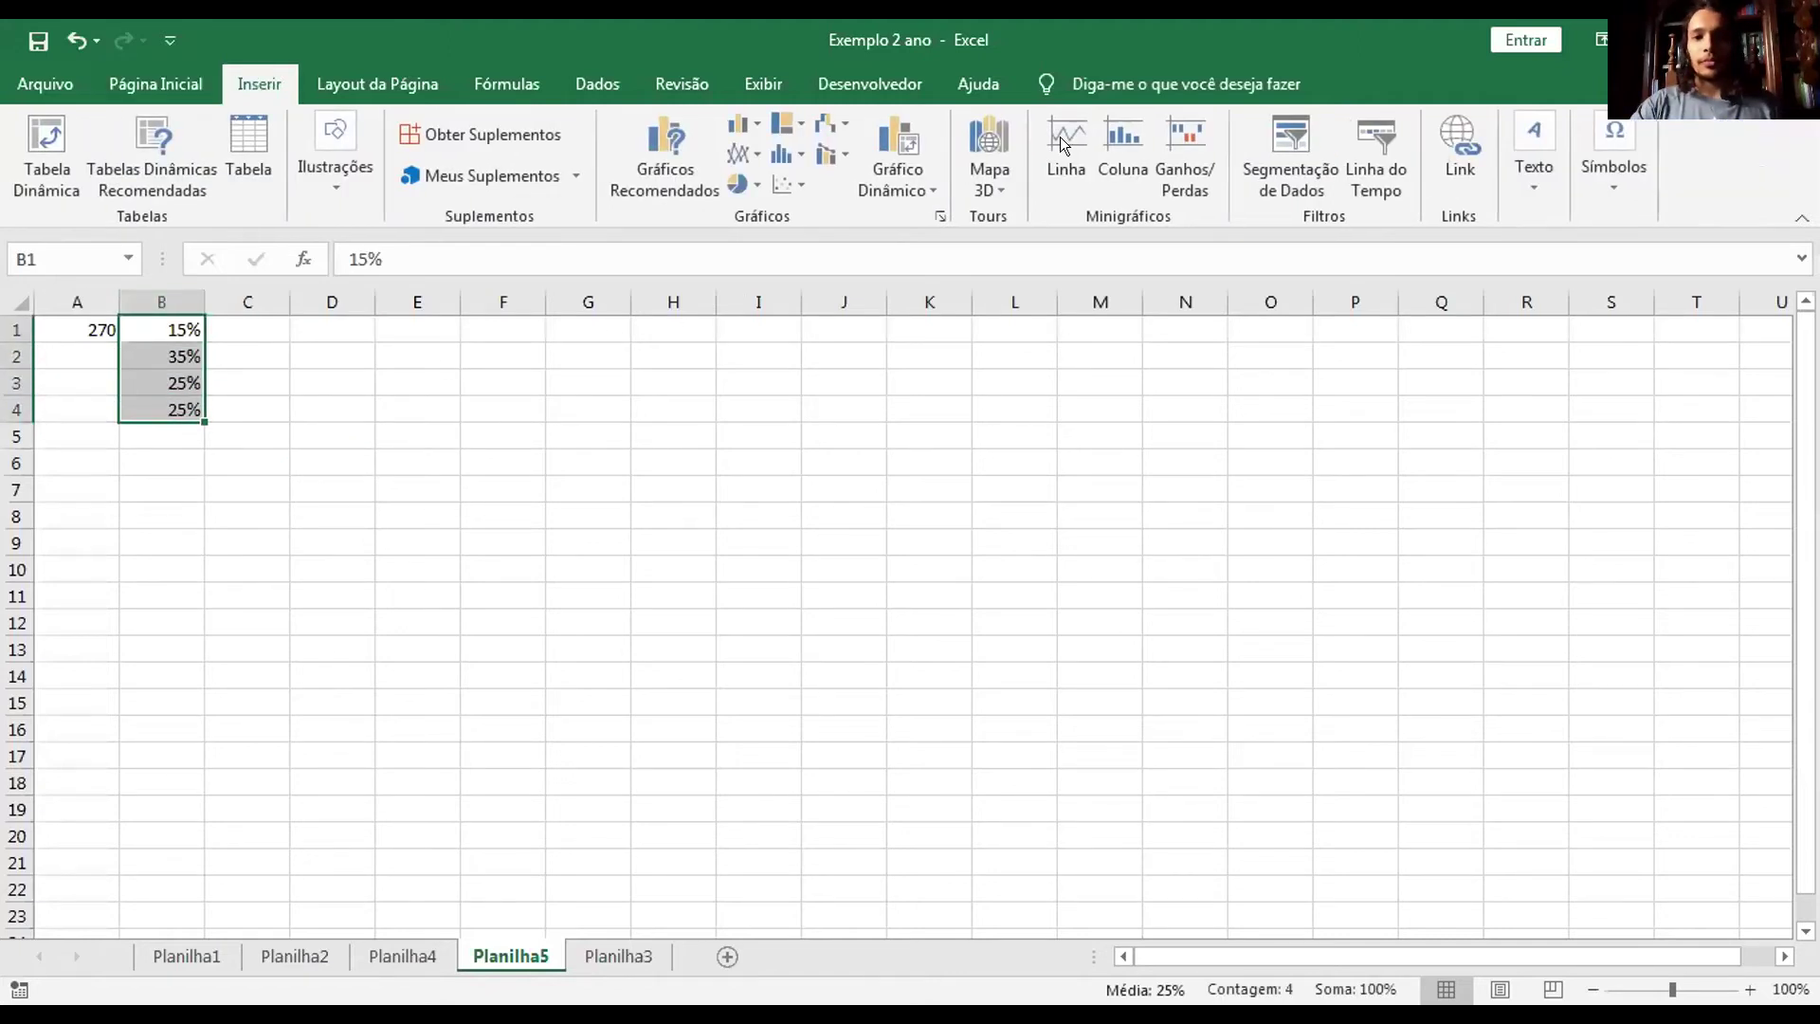
left_click(95, 329)
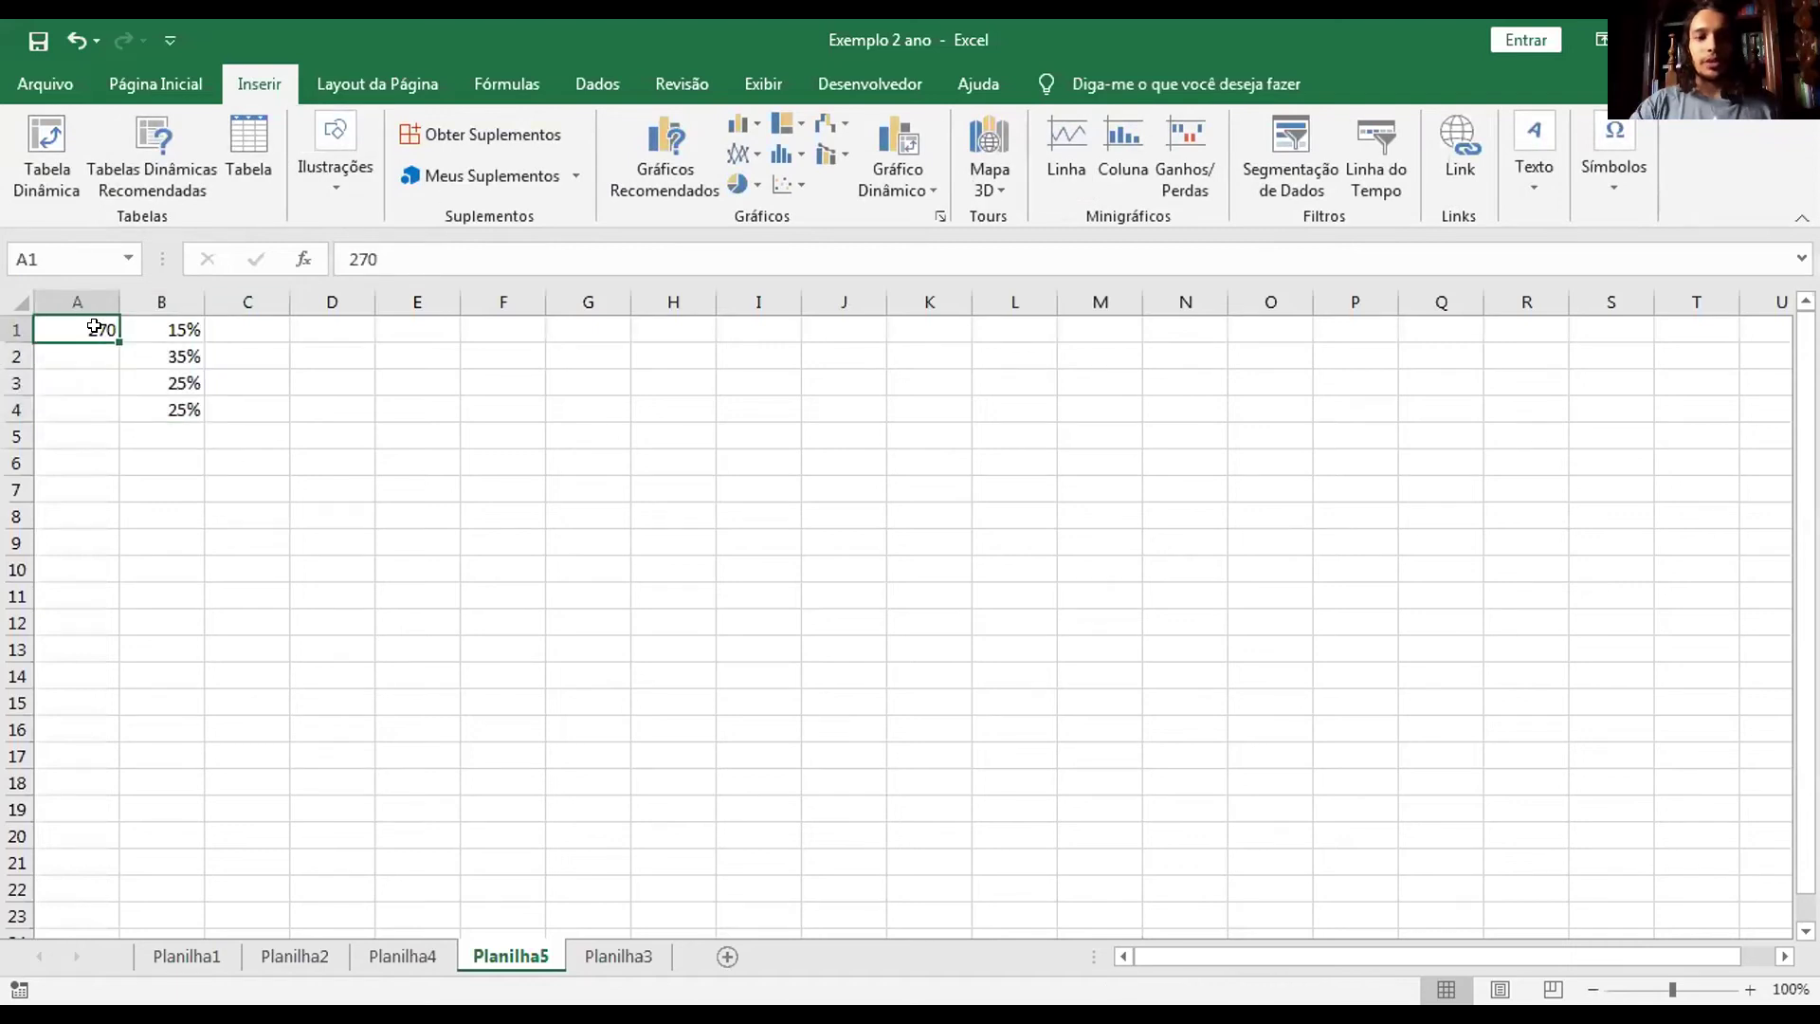
left_click_drag(123, 326, 156, 403)
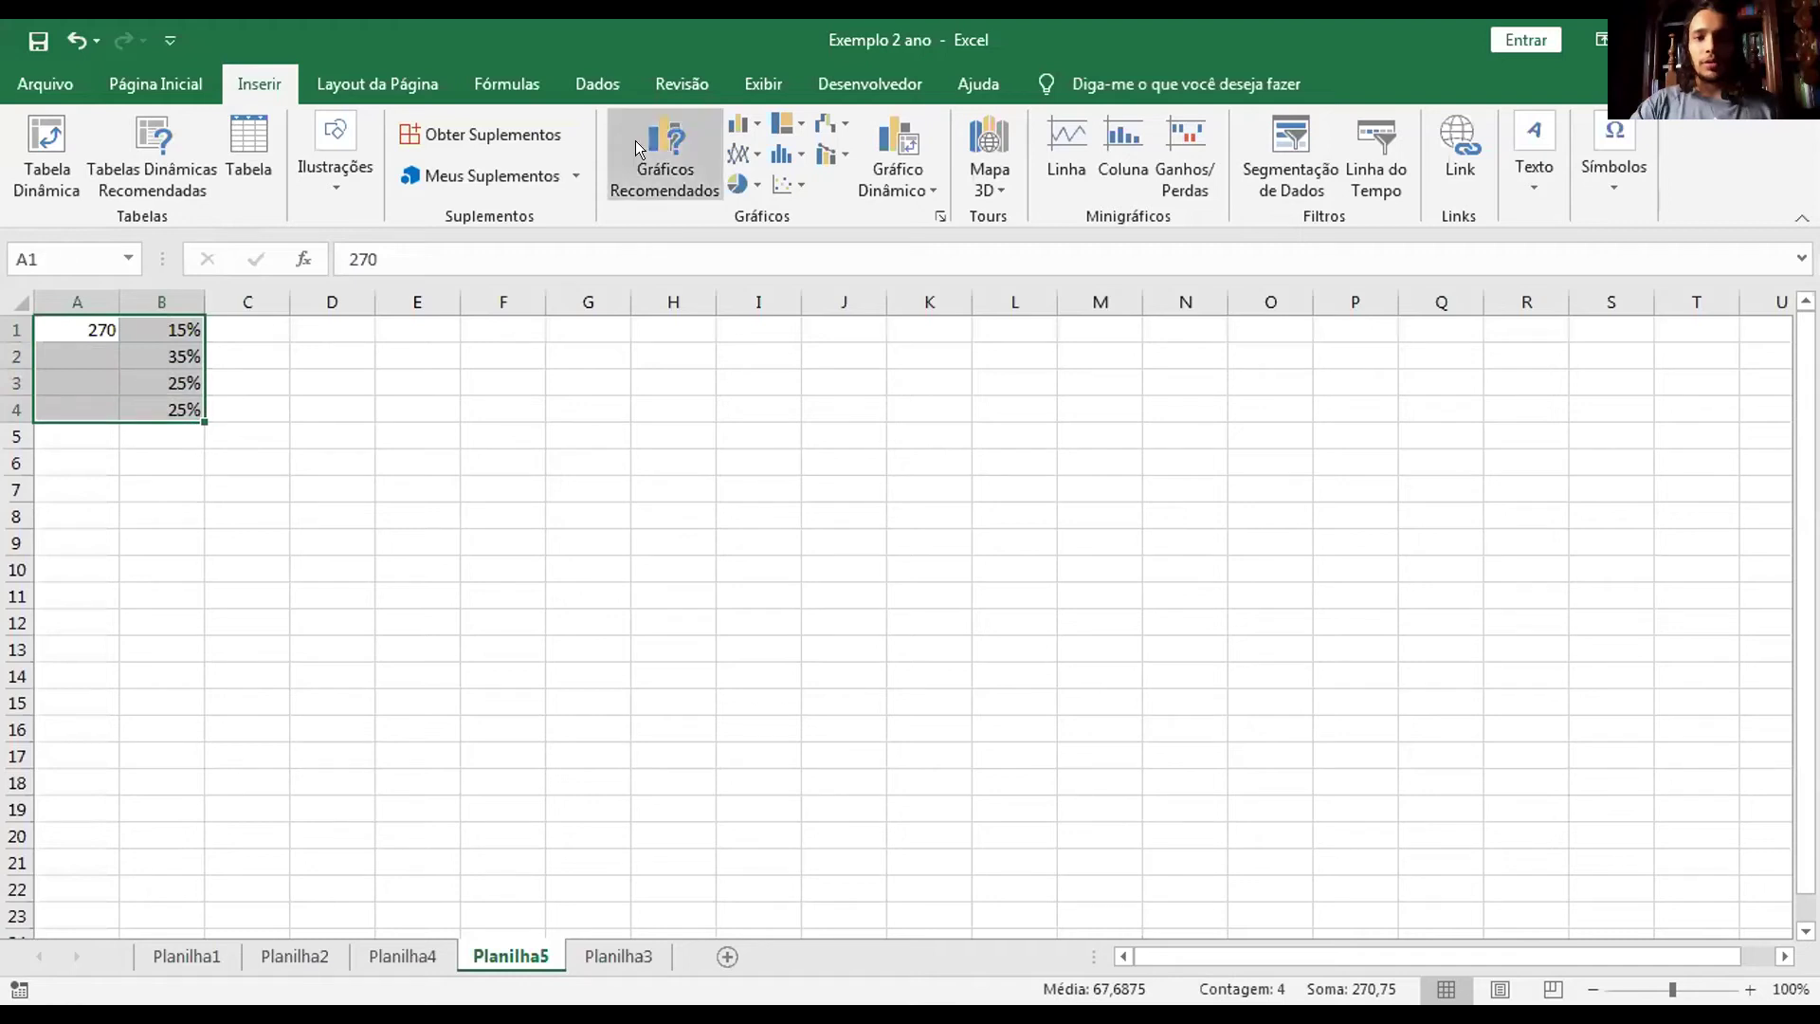
left_click(741, 186)
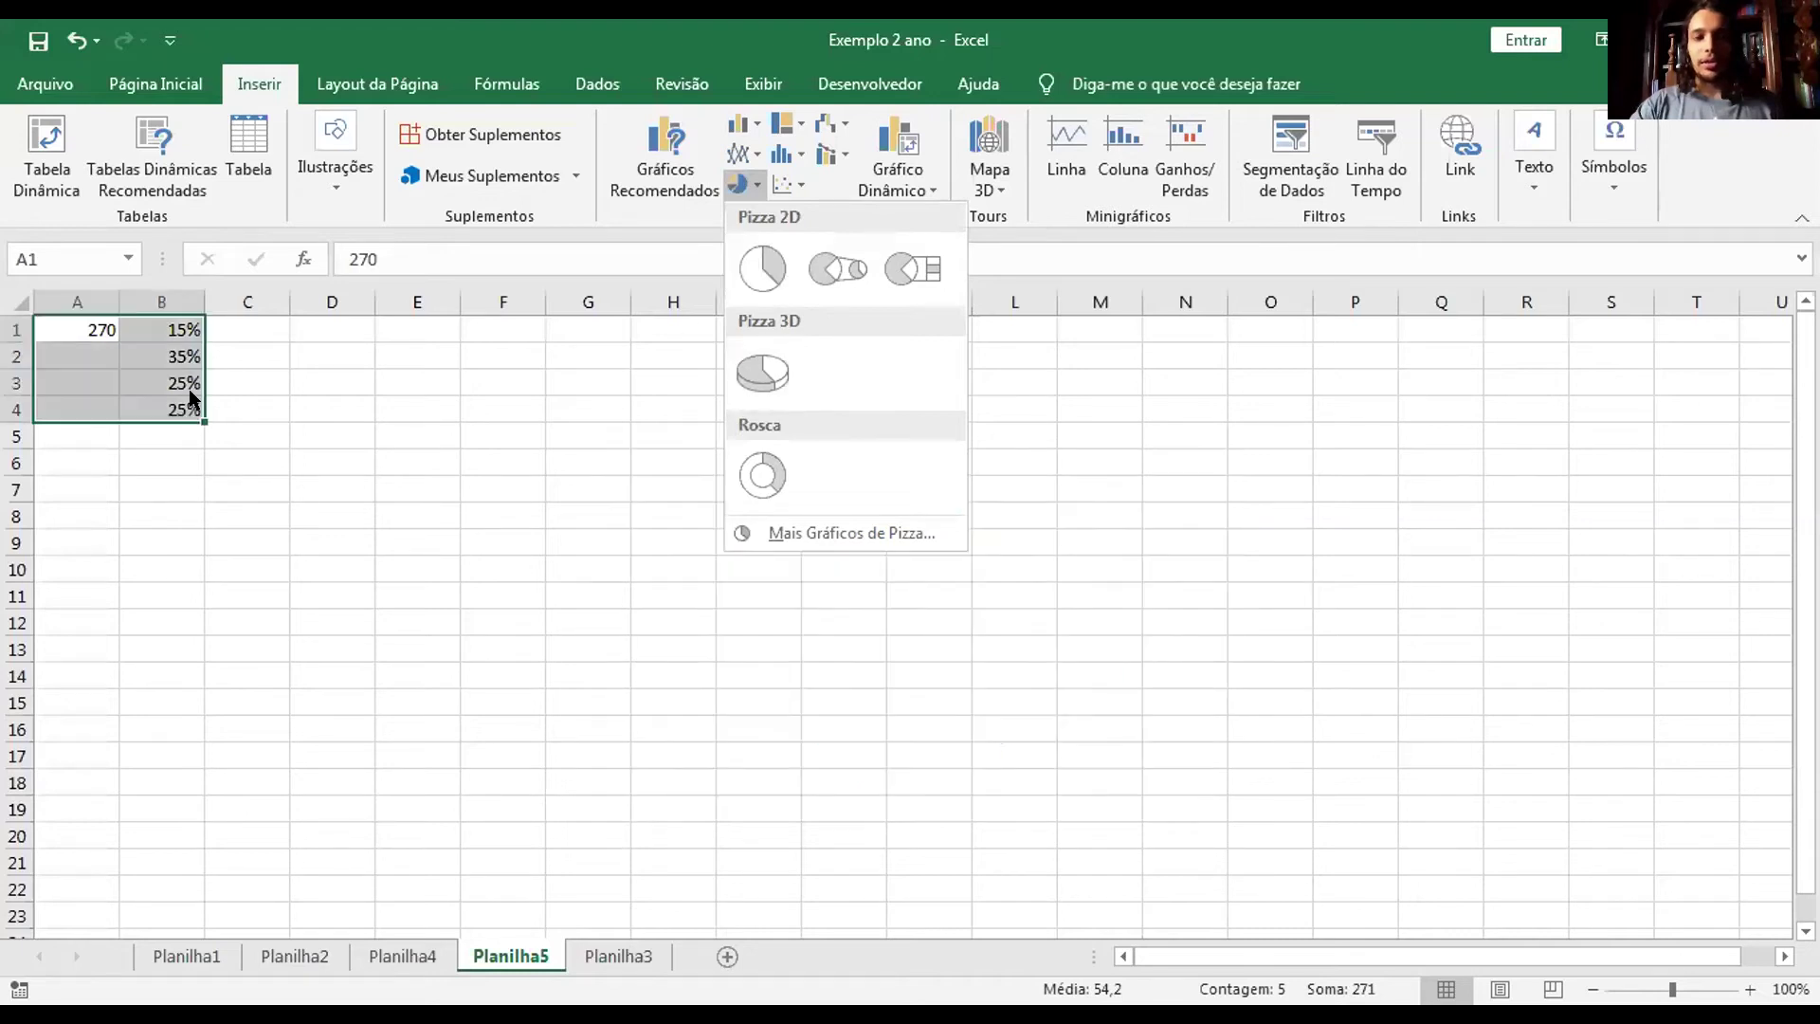
left_click(273, 377)
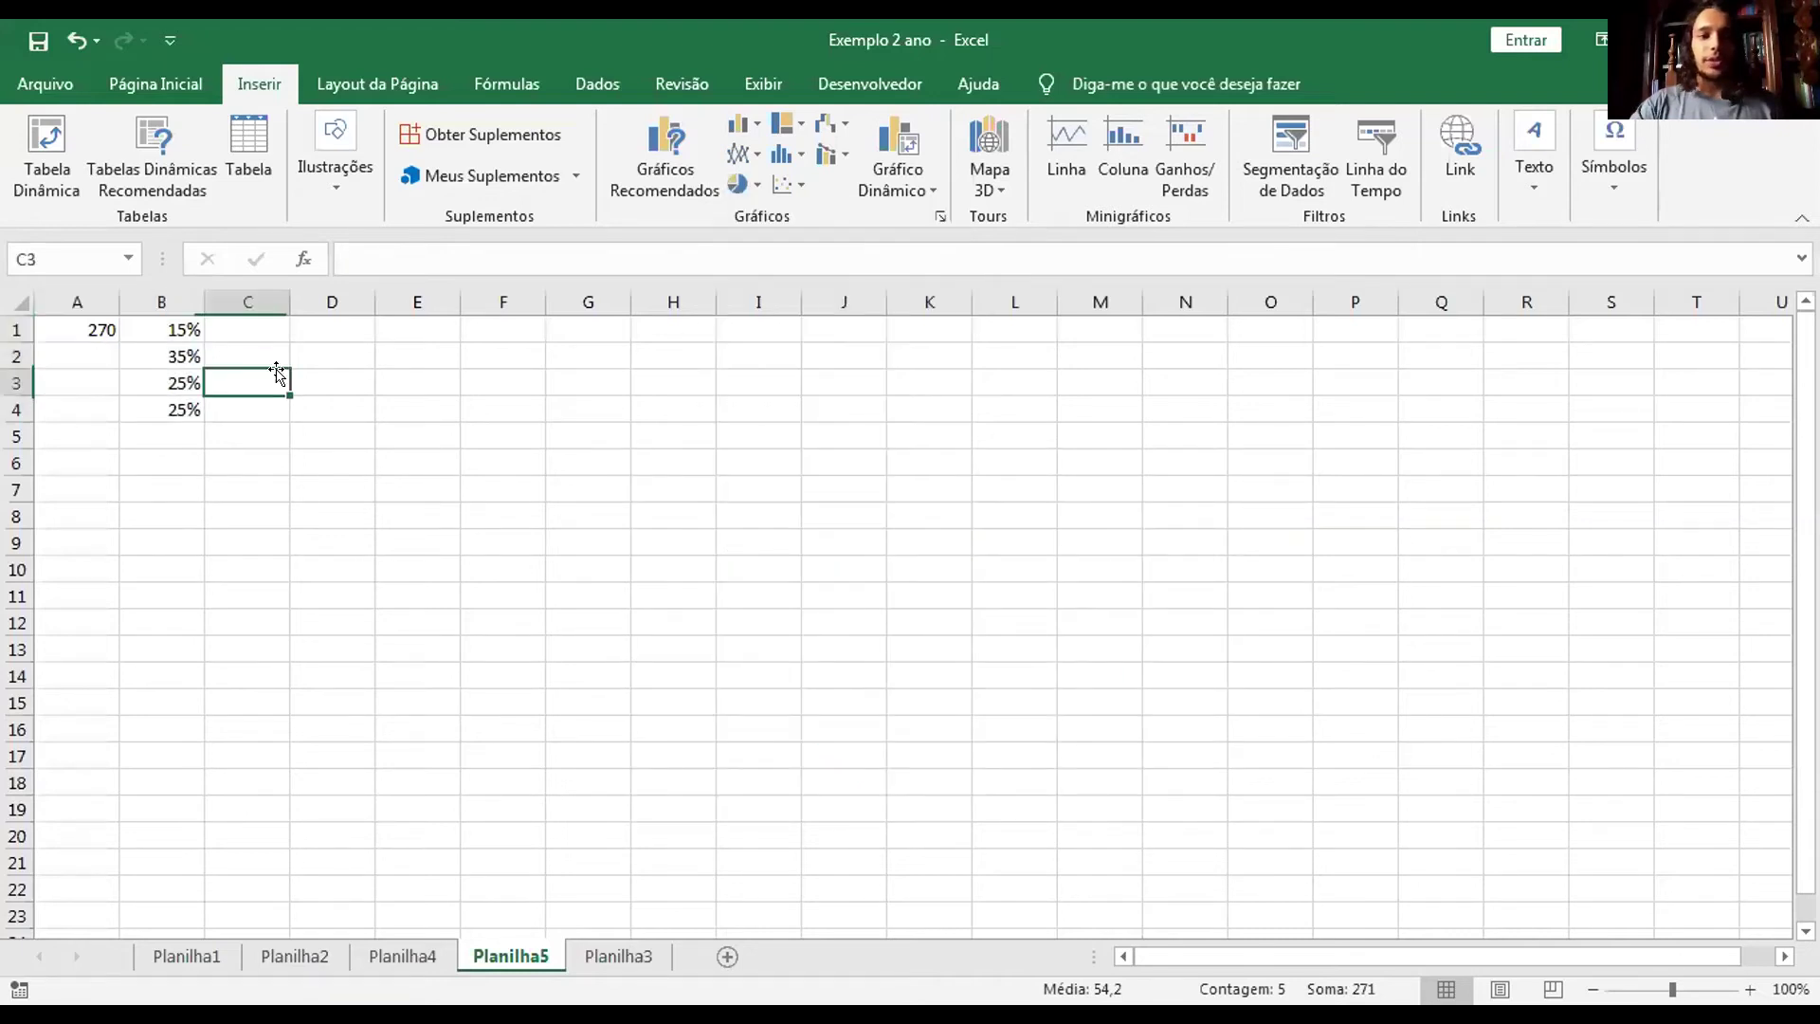
Enter the formula =A1/B1*B2 in cell A2 to calculate the response count for the 35% sector.
left_click(91, 351)
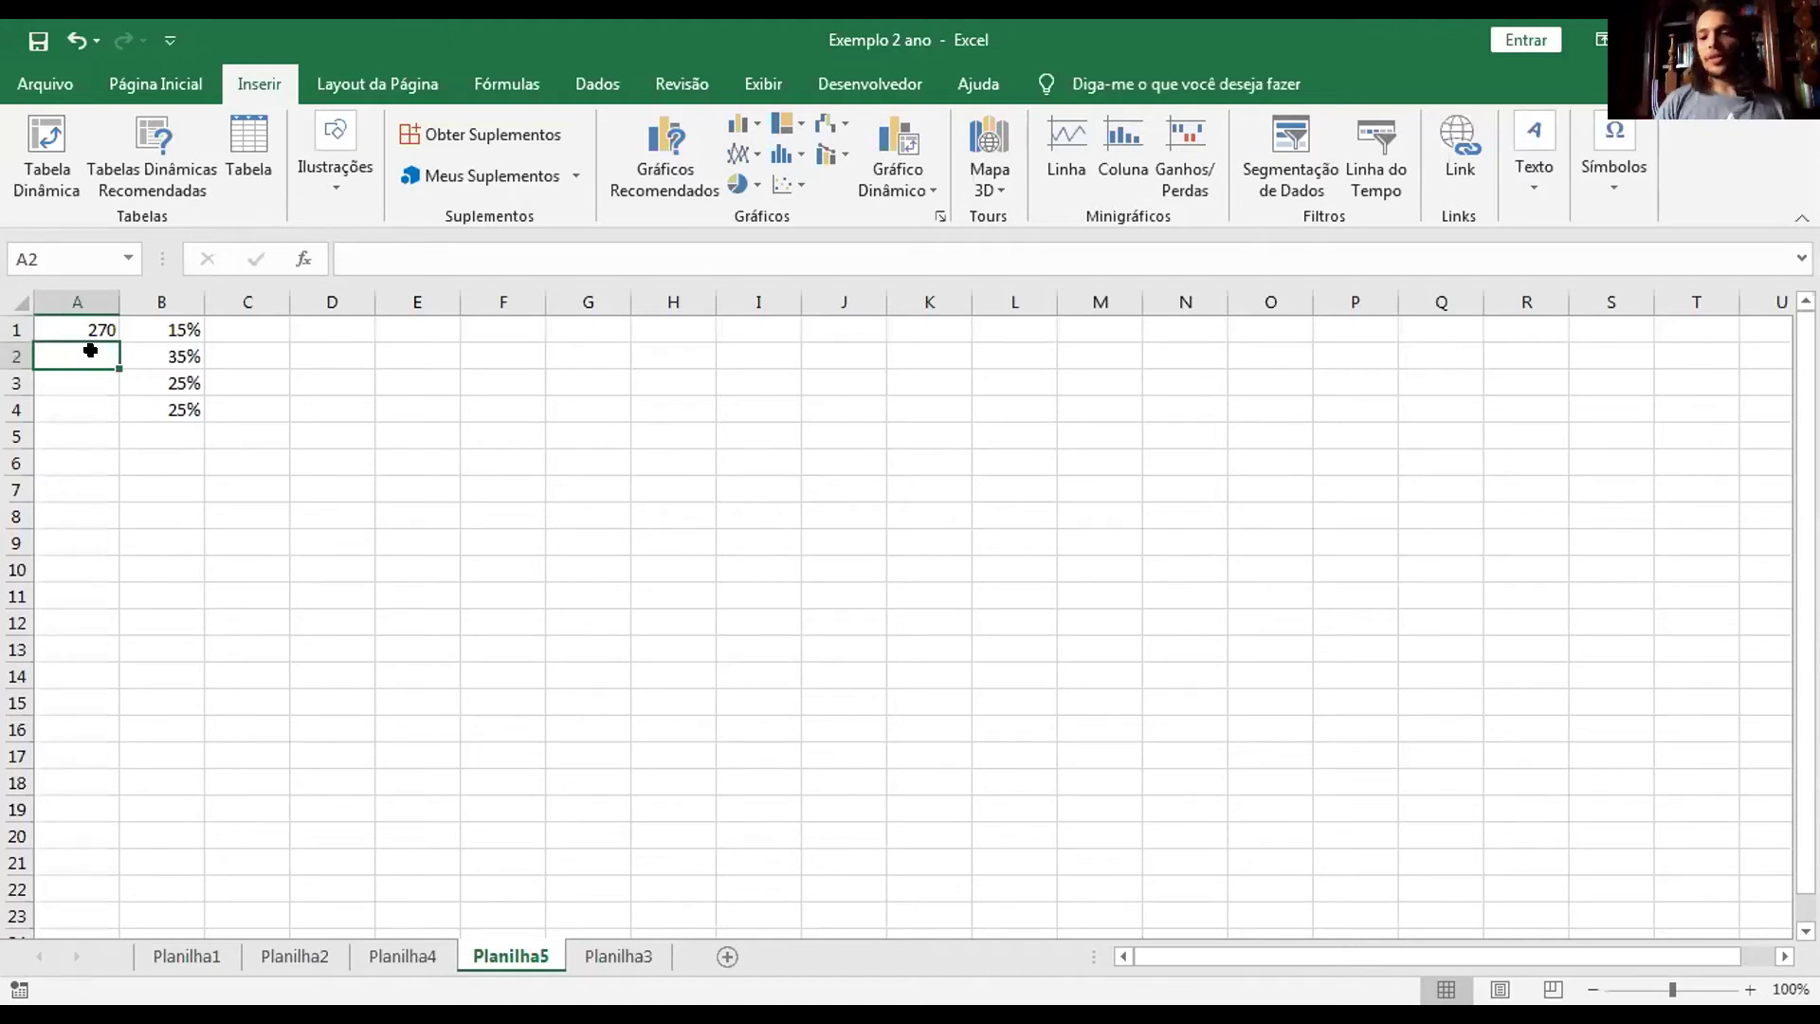
type("=")
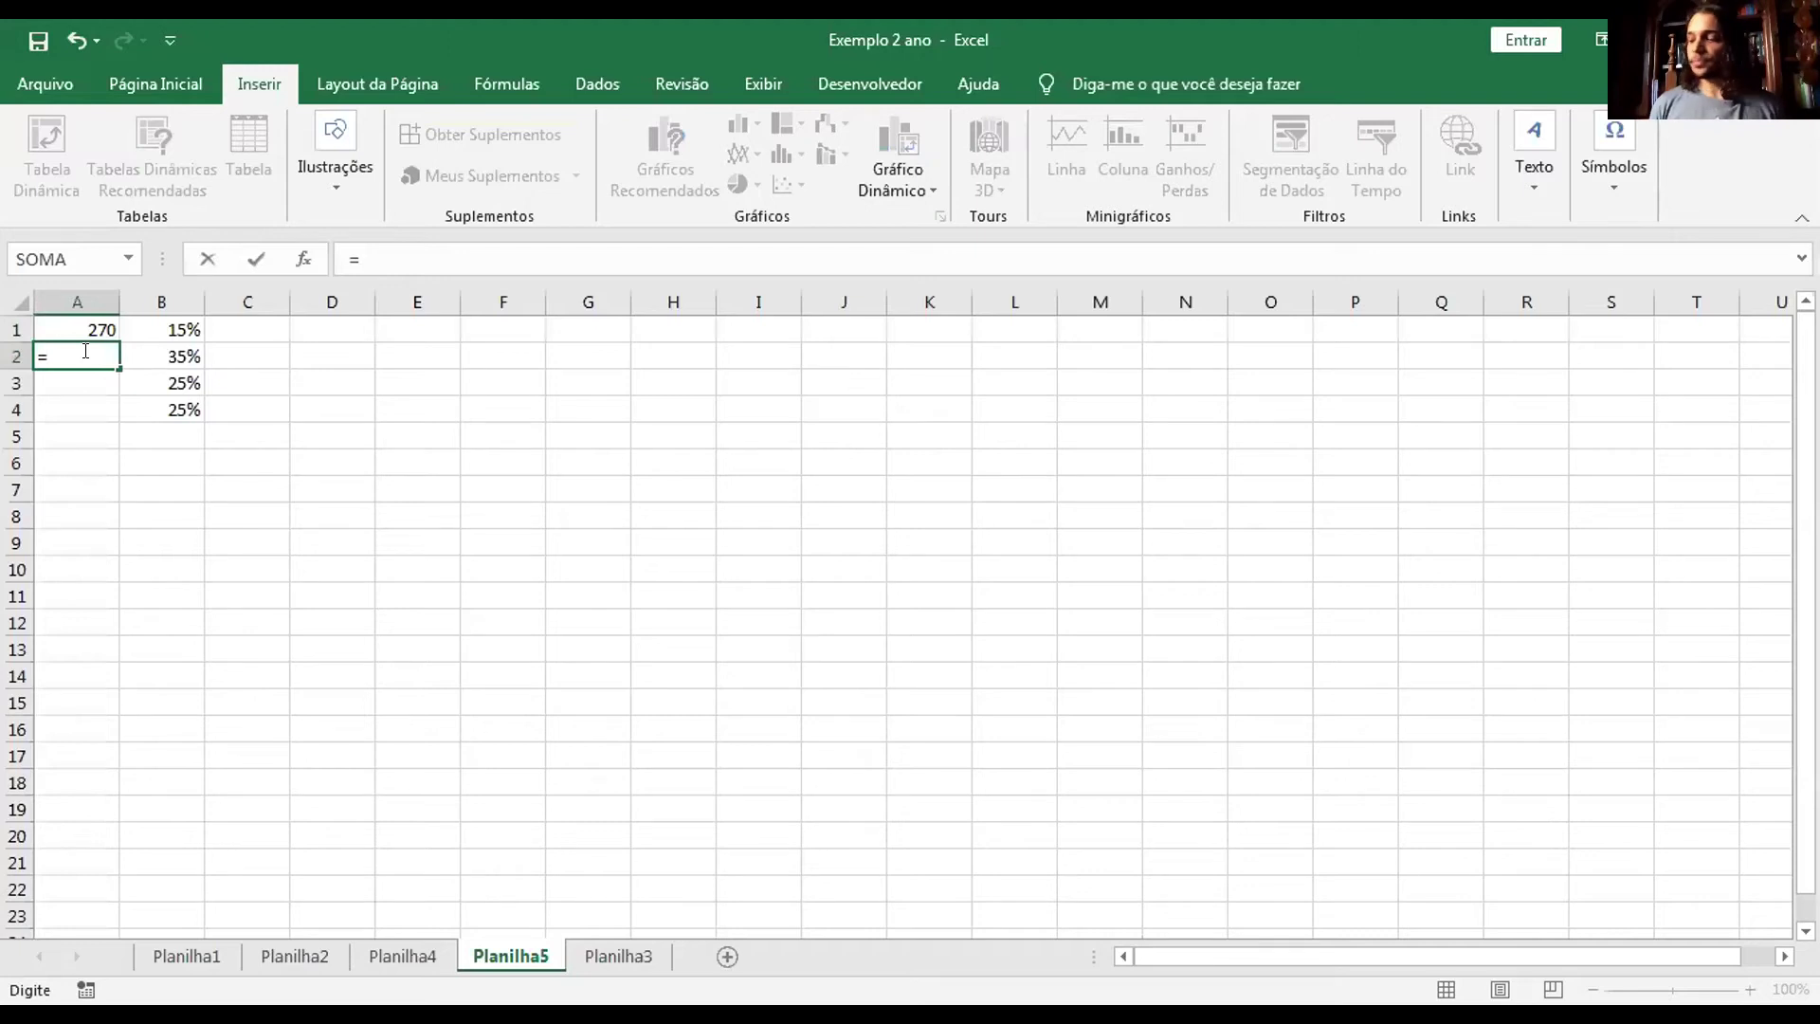
key("Up")
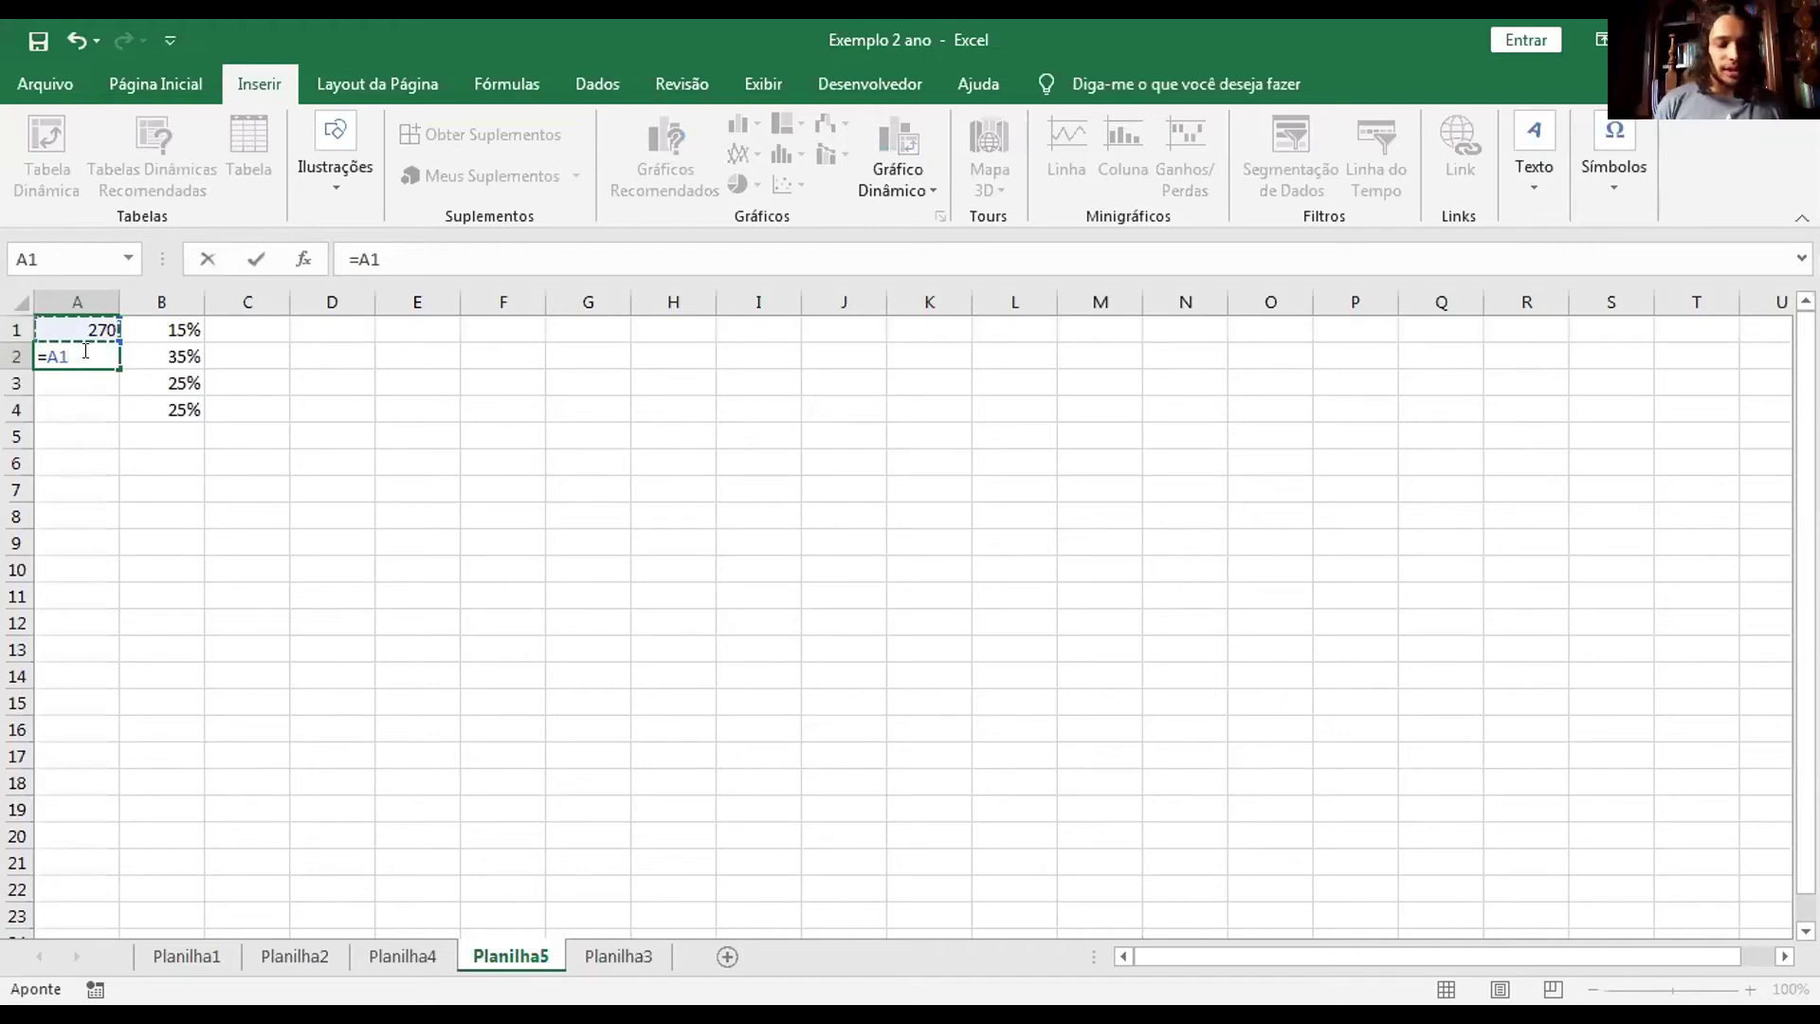
type("'")
key("BackSpace")
type("/")
key("Up")
key("Right")
key("Right")
key("Left")
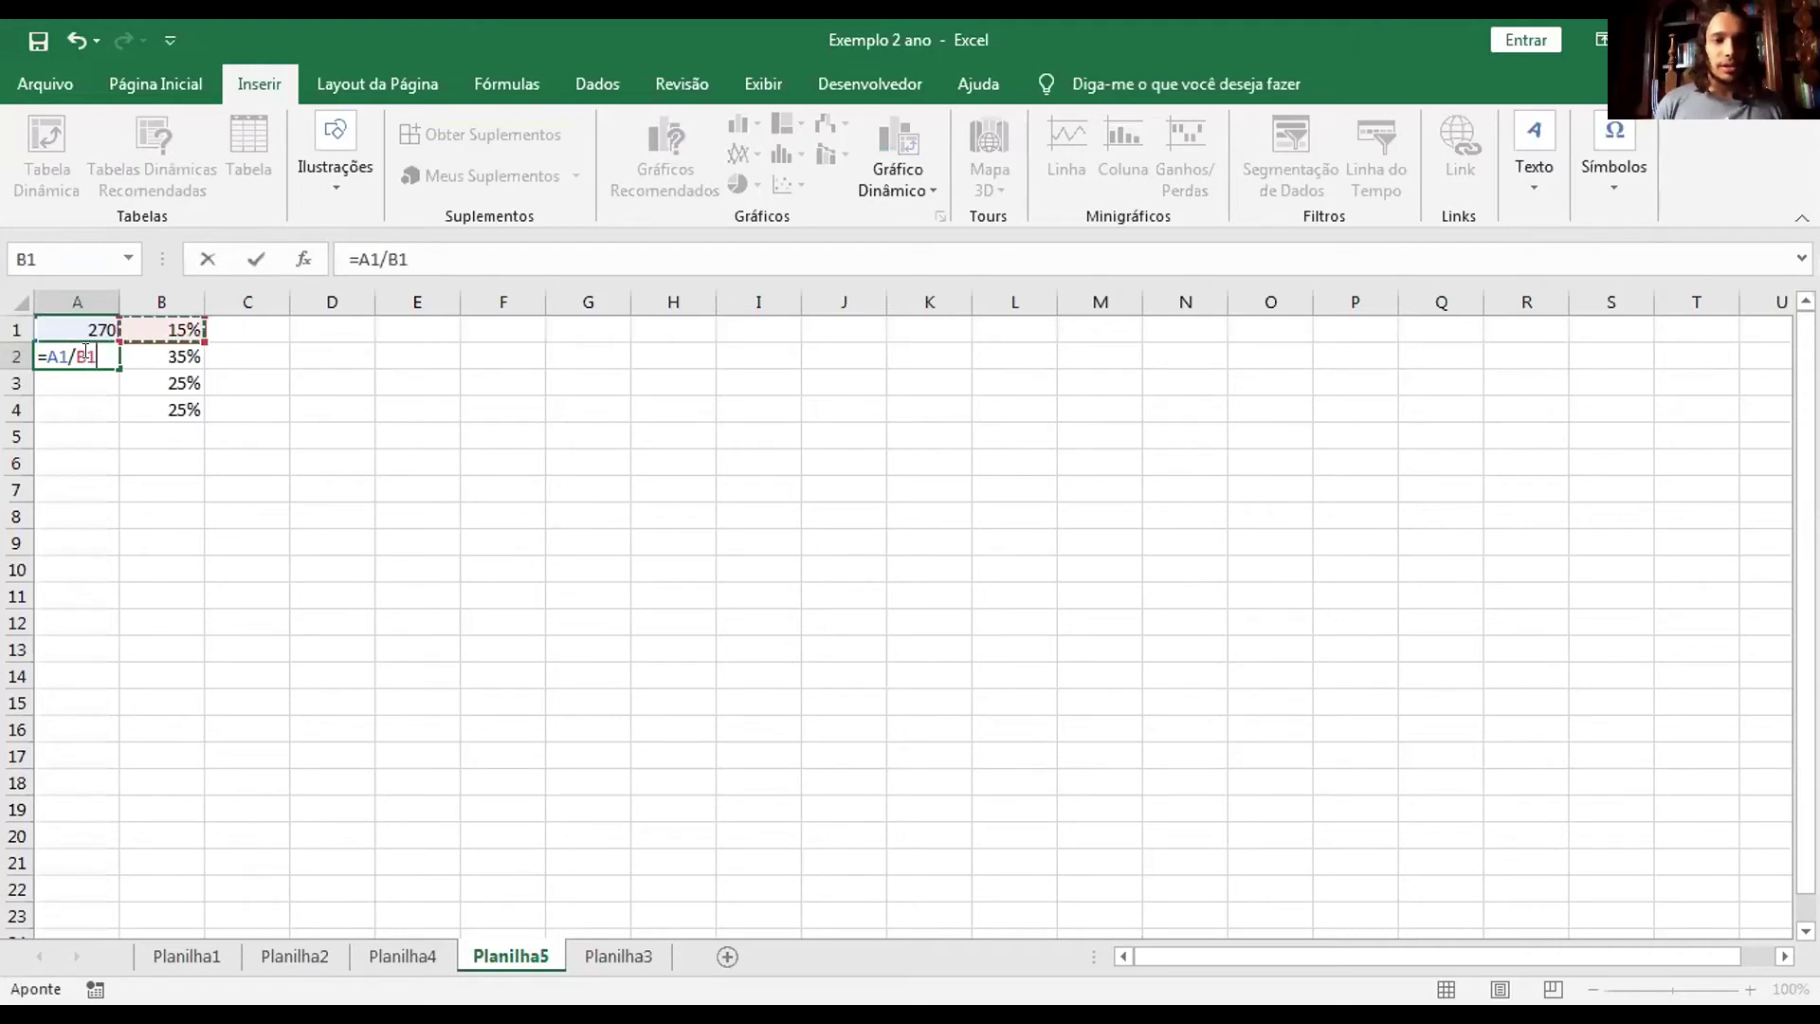
type("*")
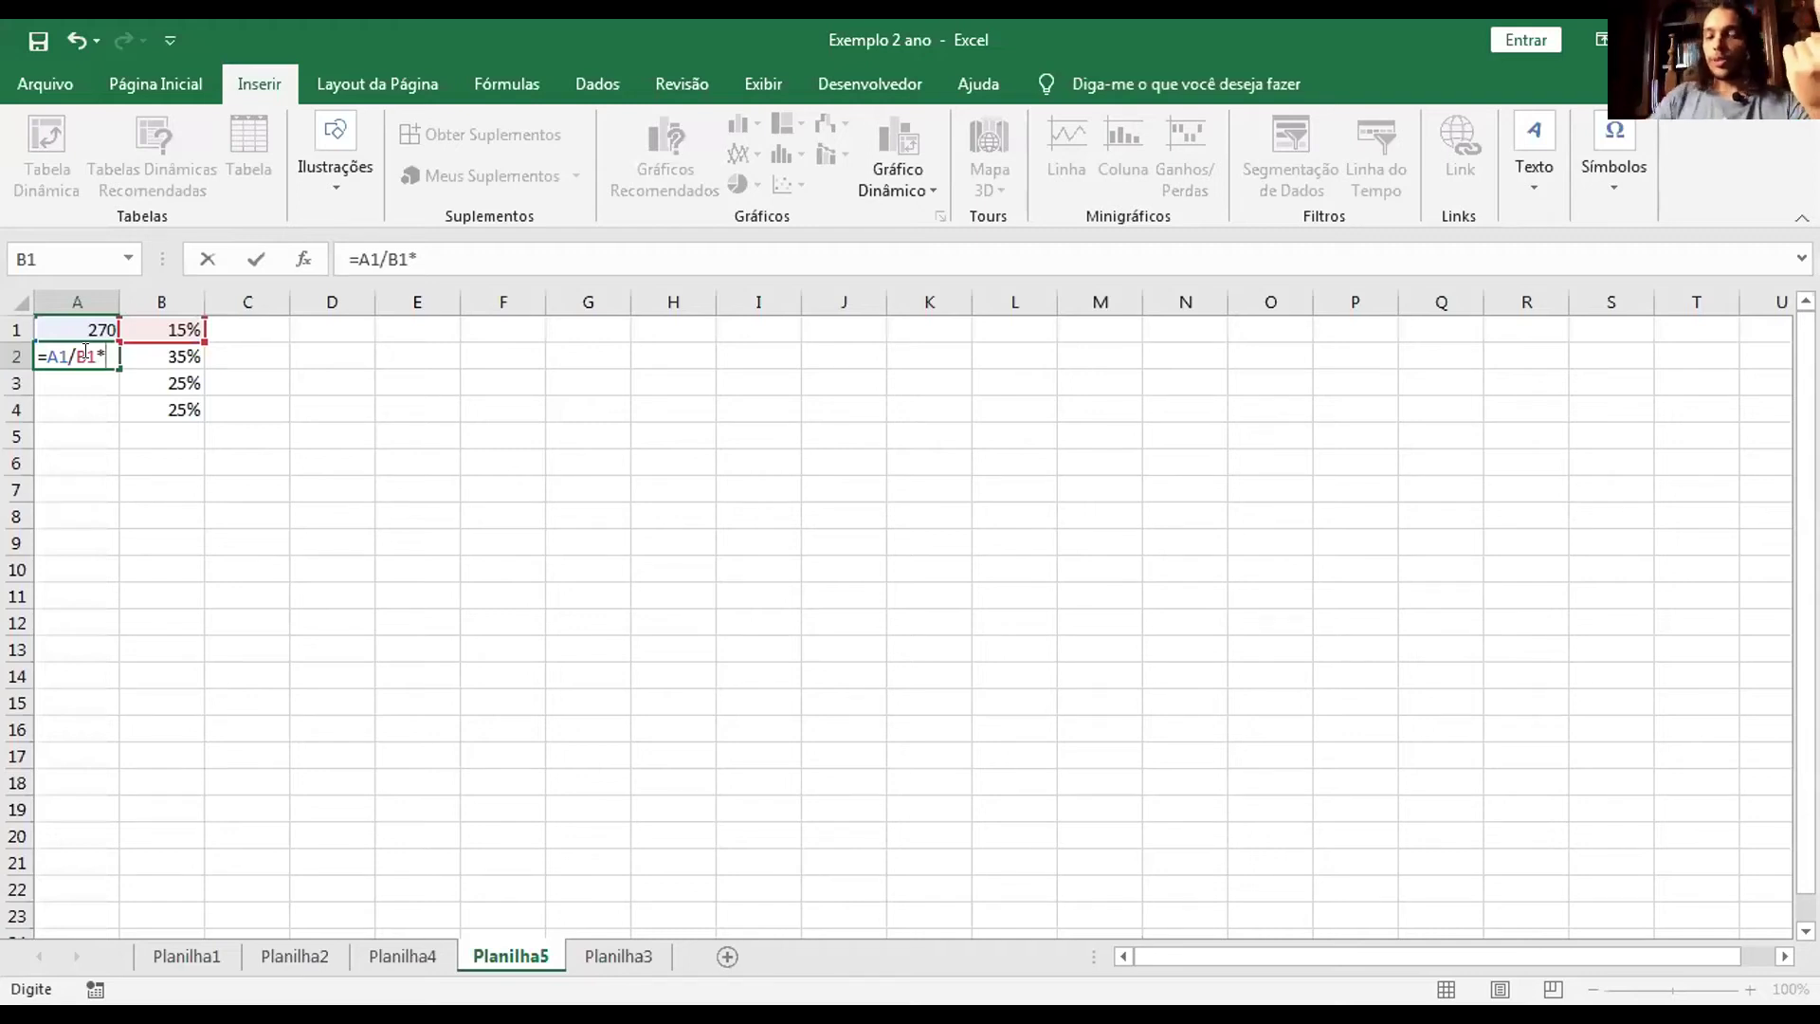
left_click(182, 353)
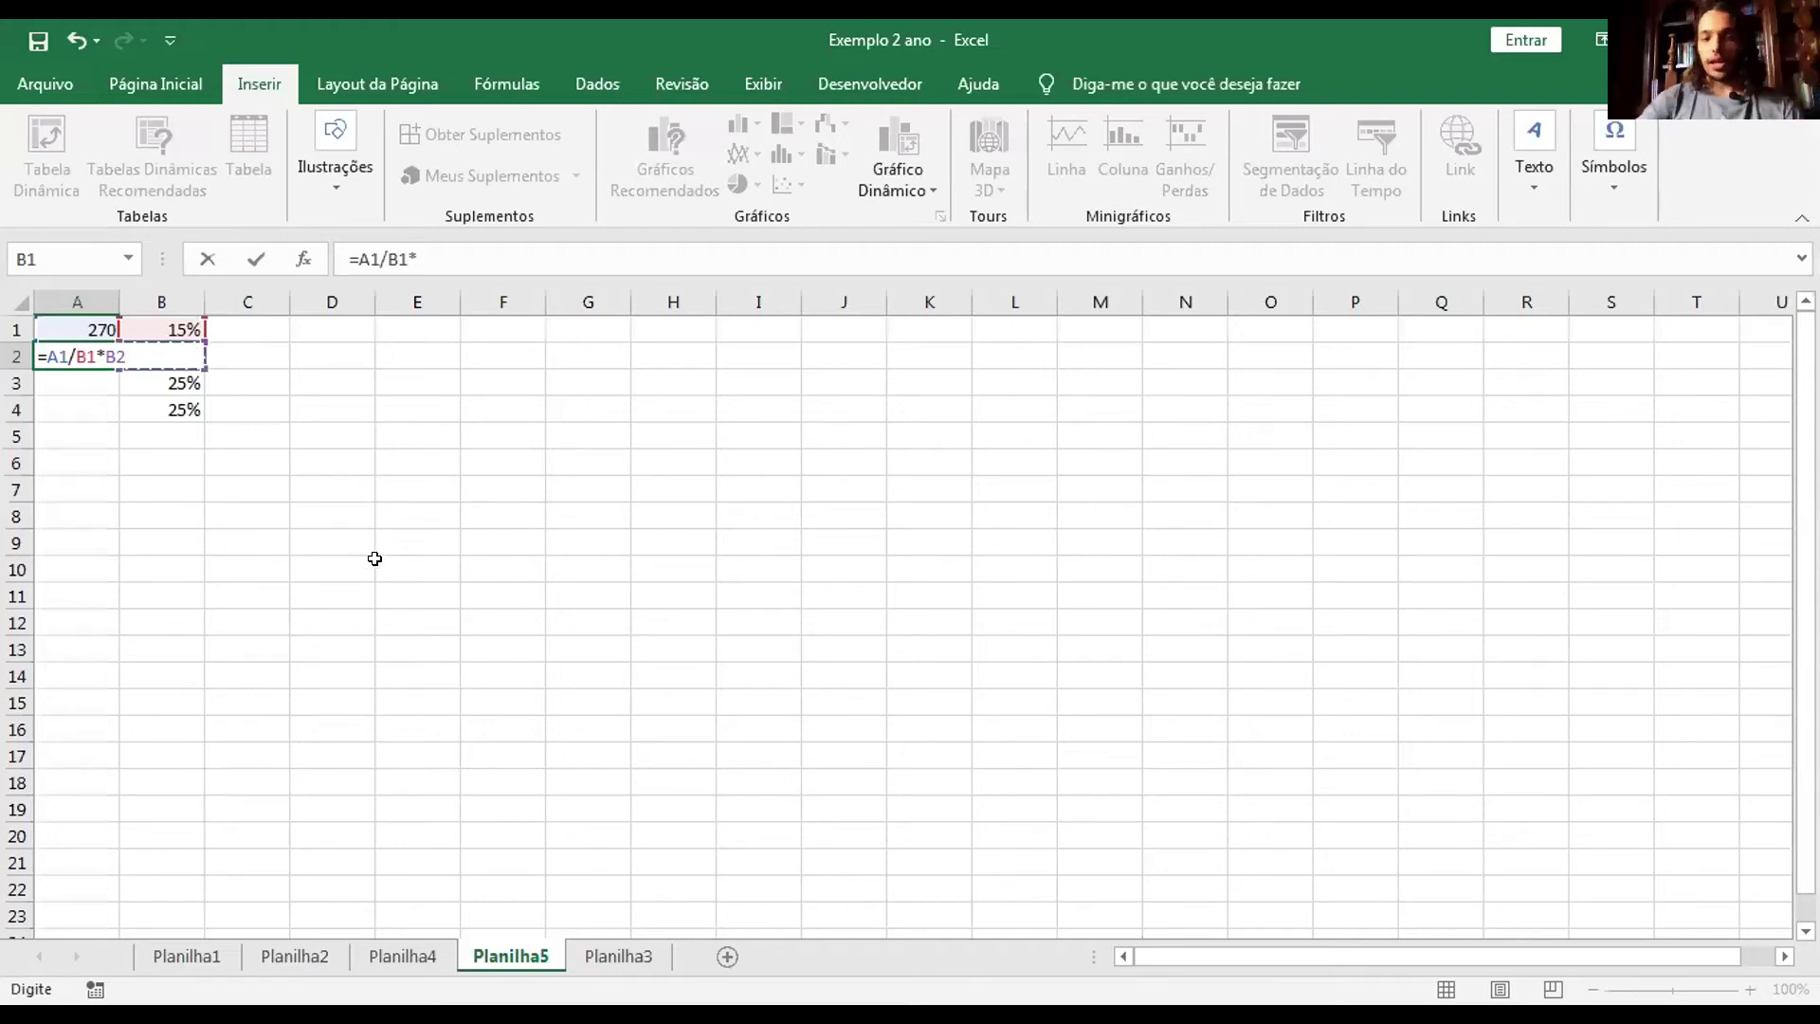
key("Return")
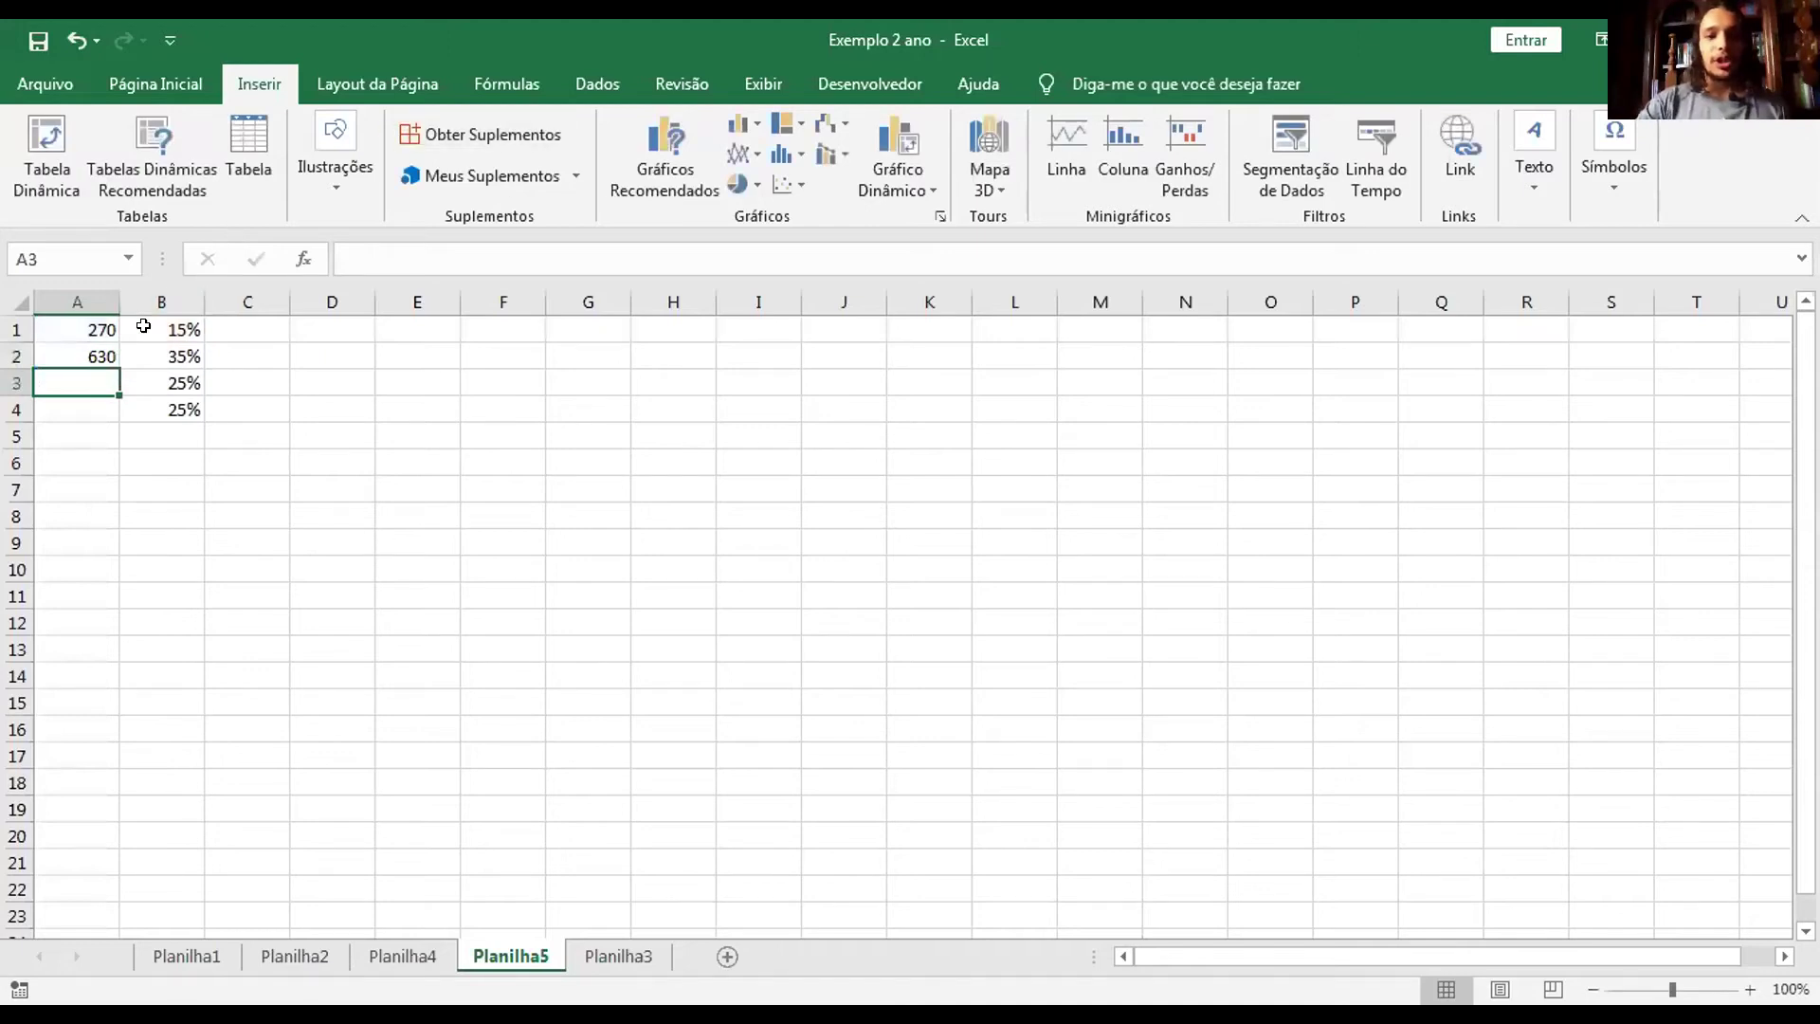
Fill the formula in A2 down through A4.
left_click(96, 356)
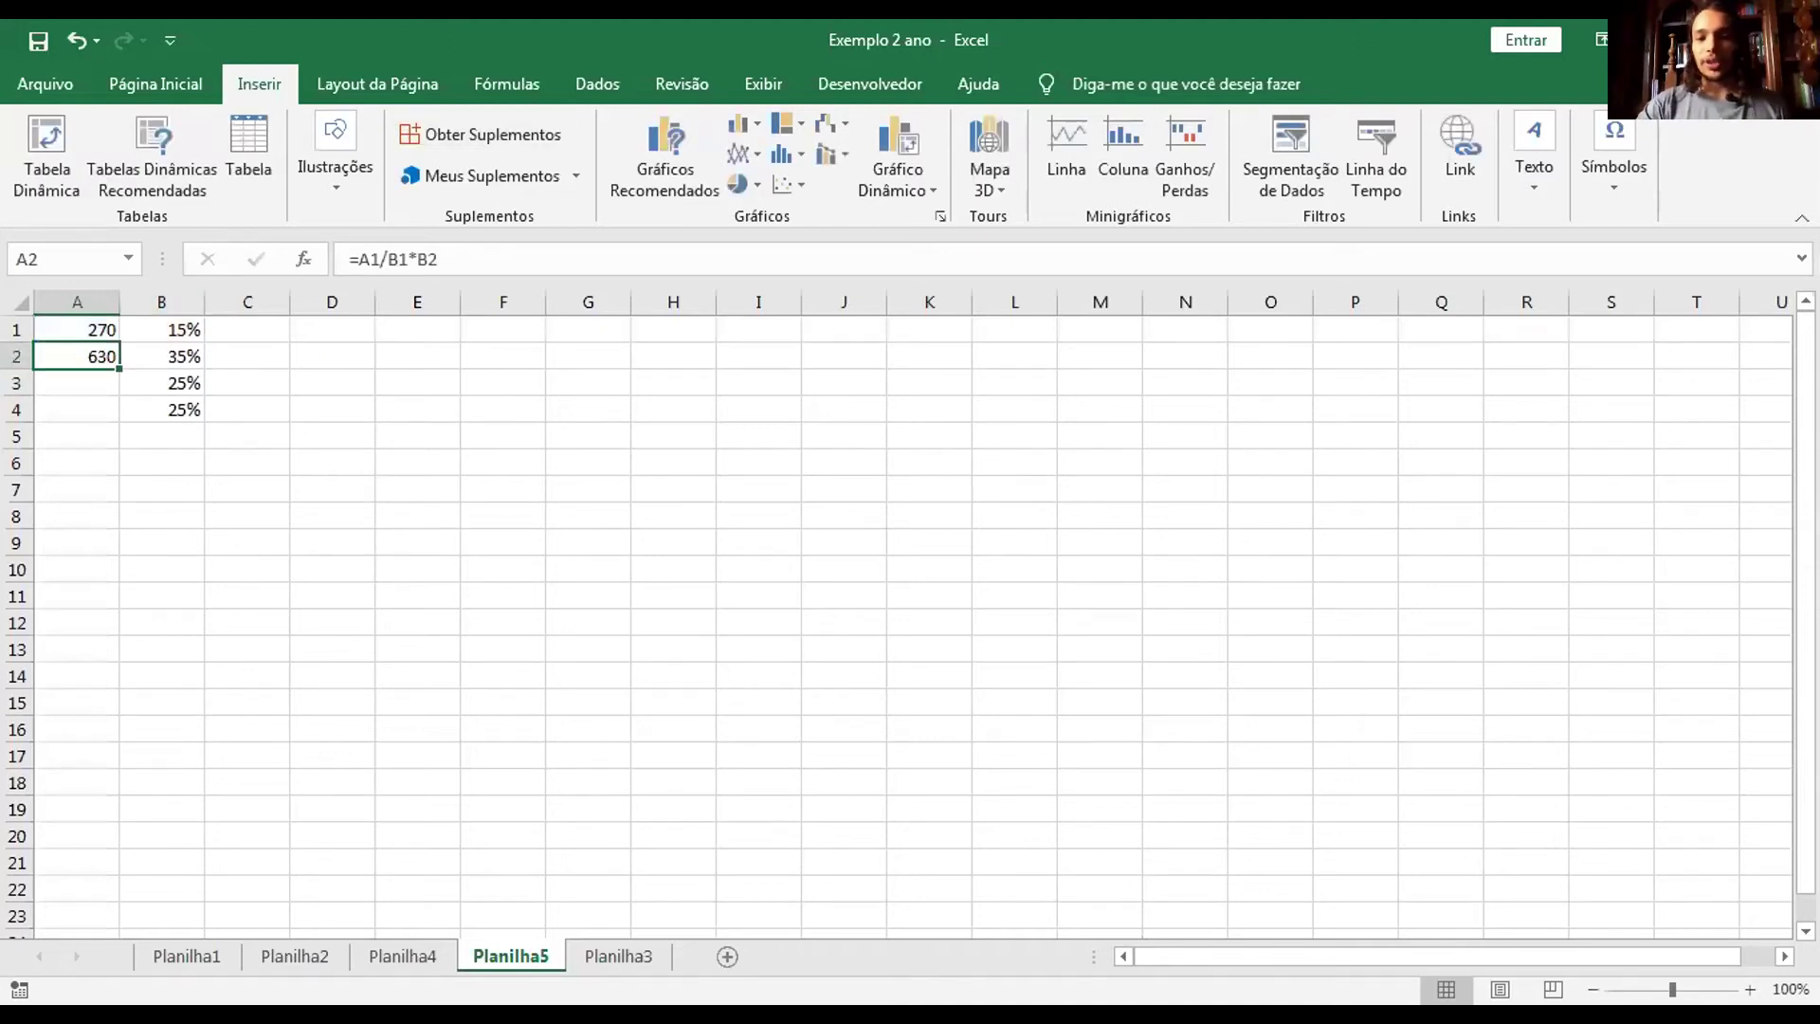
left_click(1750, 989)
left_click(1750, 989)
left_click(1750, 989)
left_click(1751, 989)
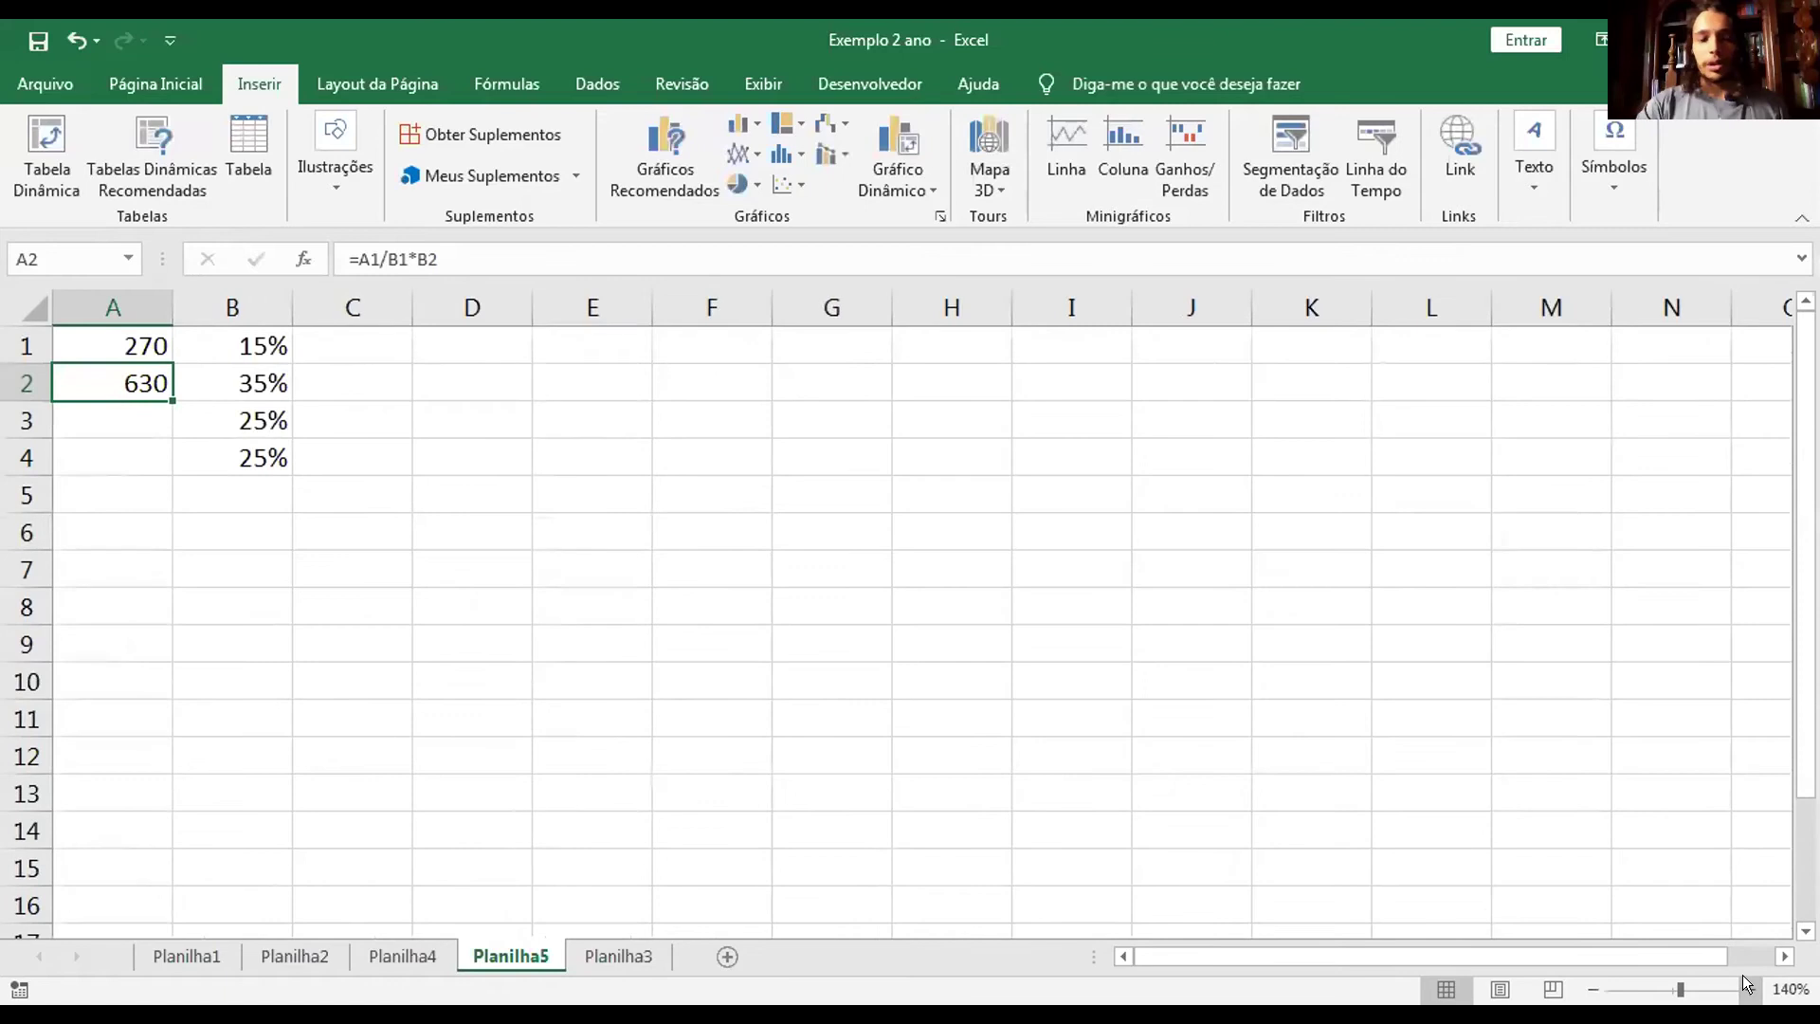
left_click_drag(172, 401, 162, 463)
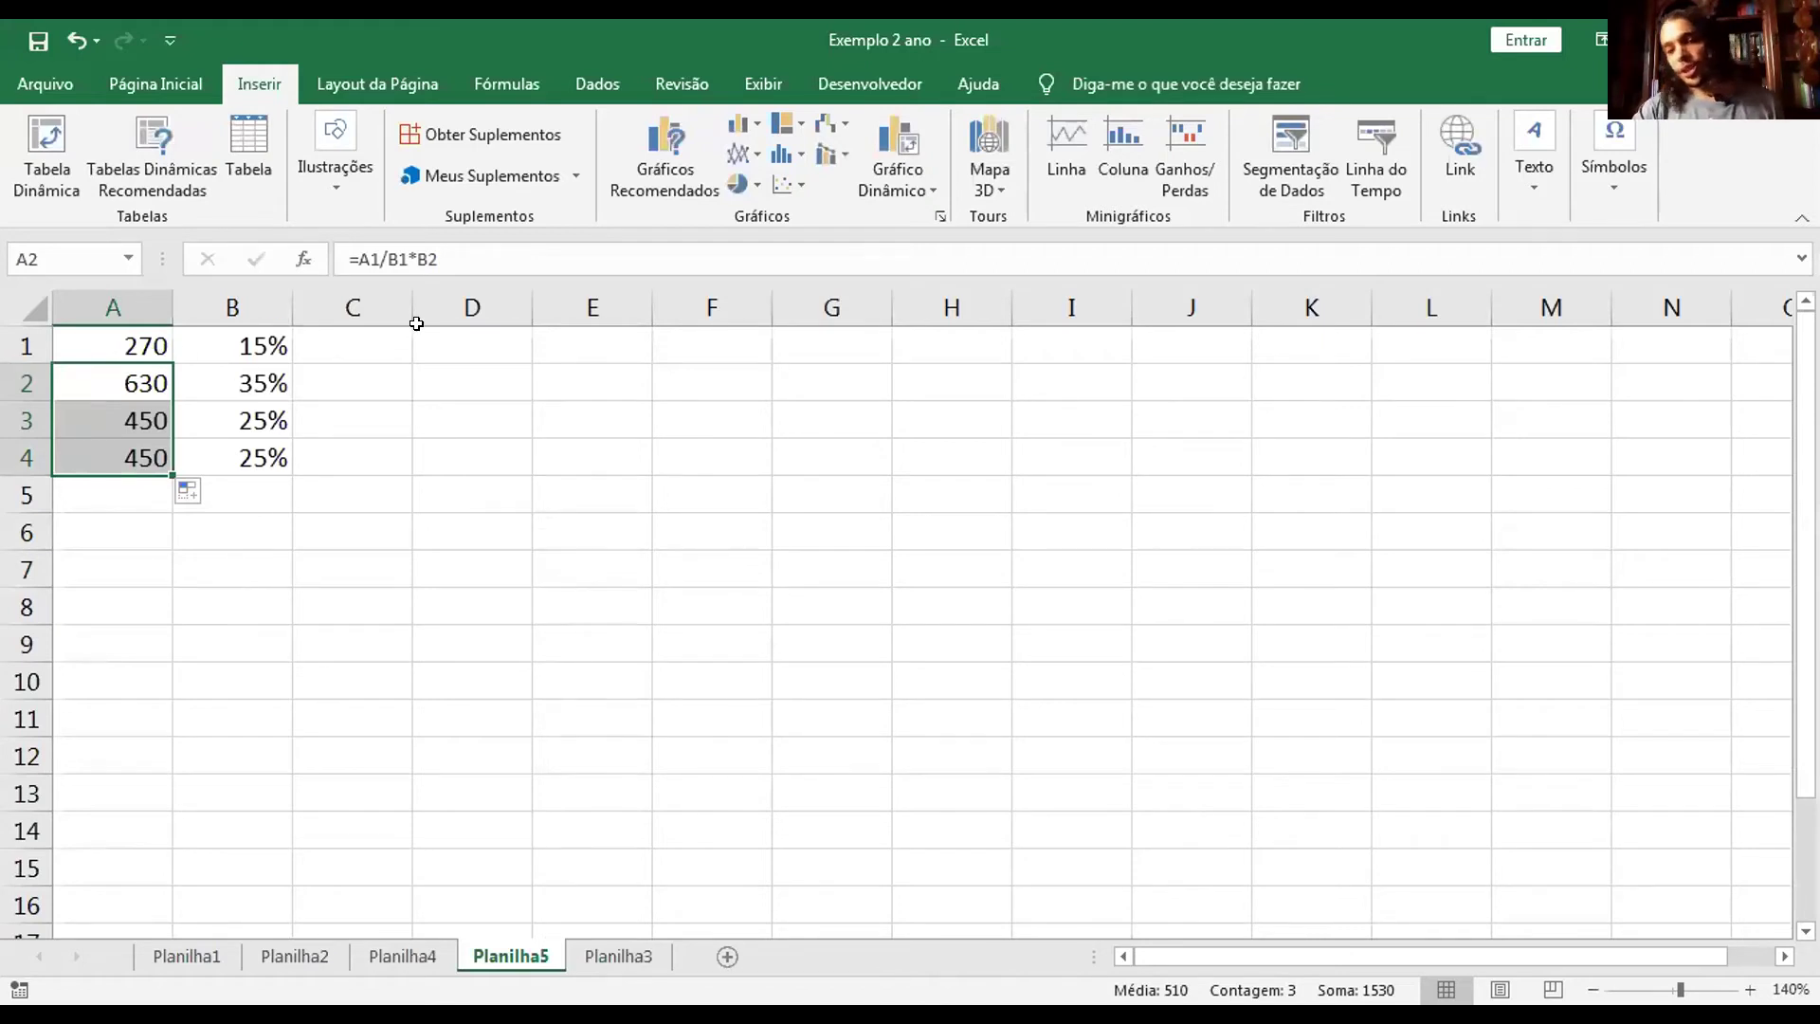
Insert a 3D pie chart of the response counts in A1:A4.
left_click_drag(137, 336, 252, 445)
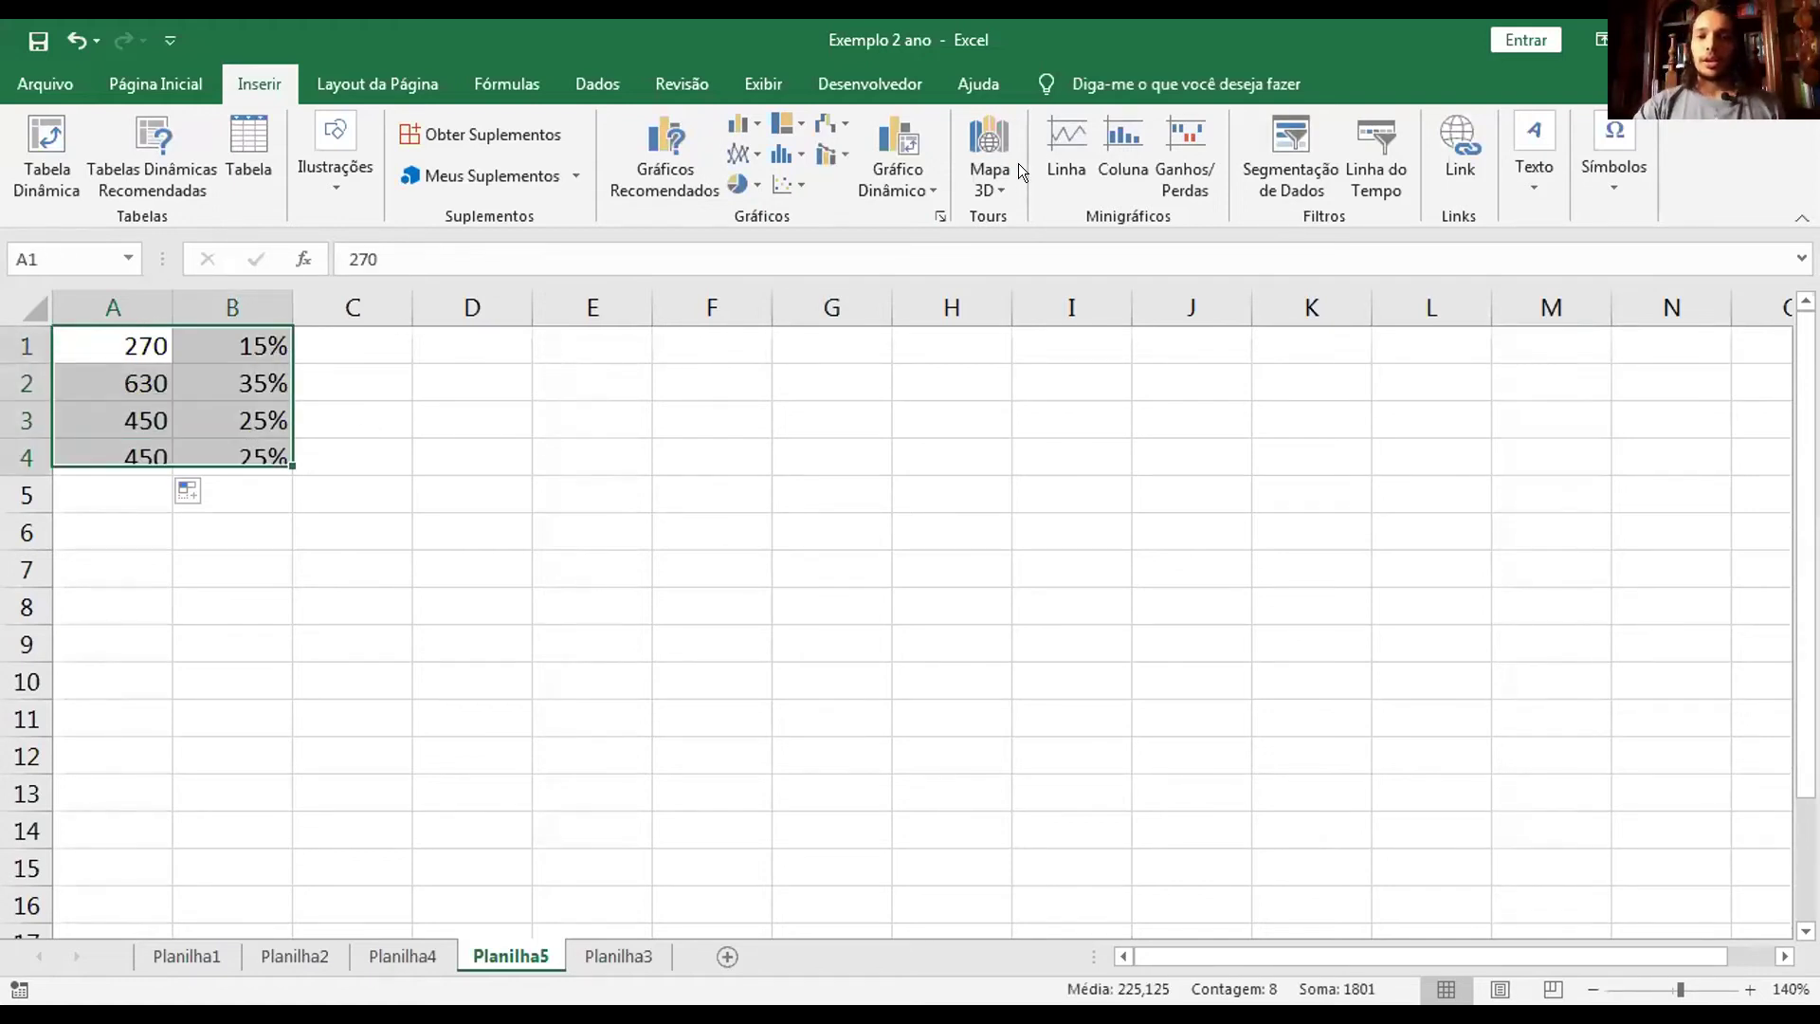
left_click(469, 450)
left_click_drag(143, 346, 140, 451)
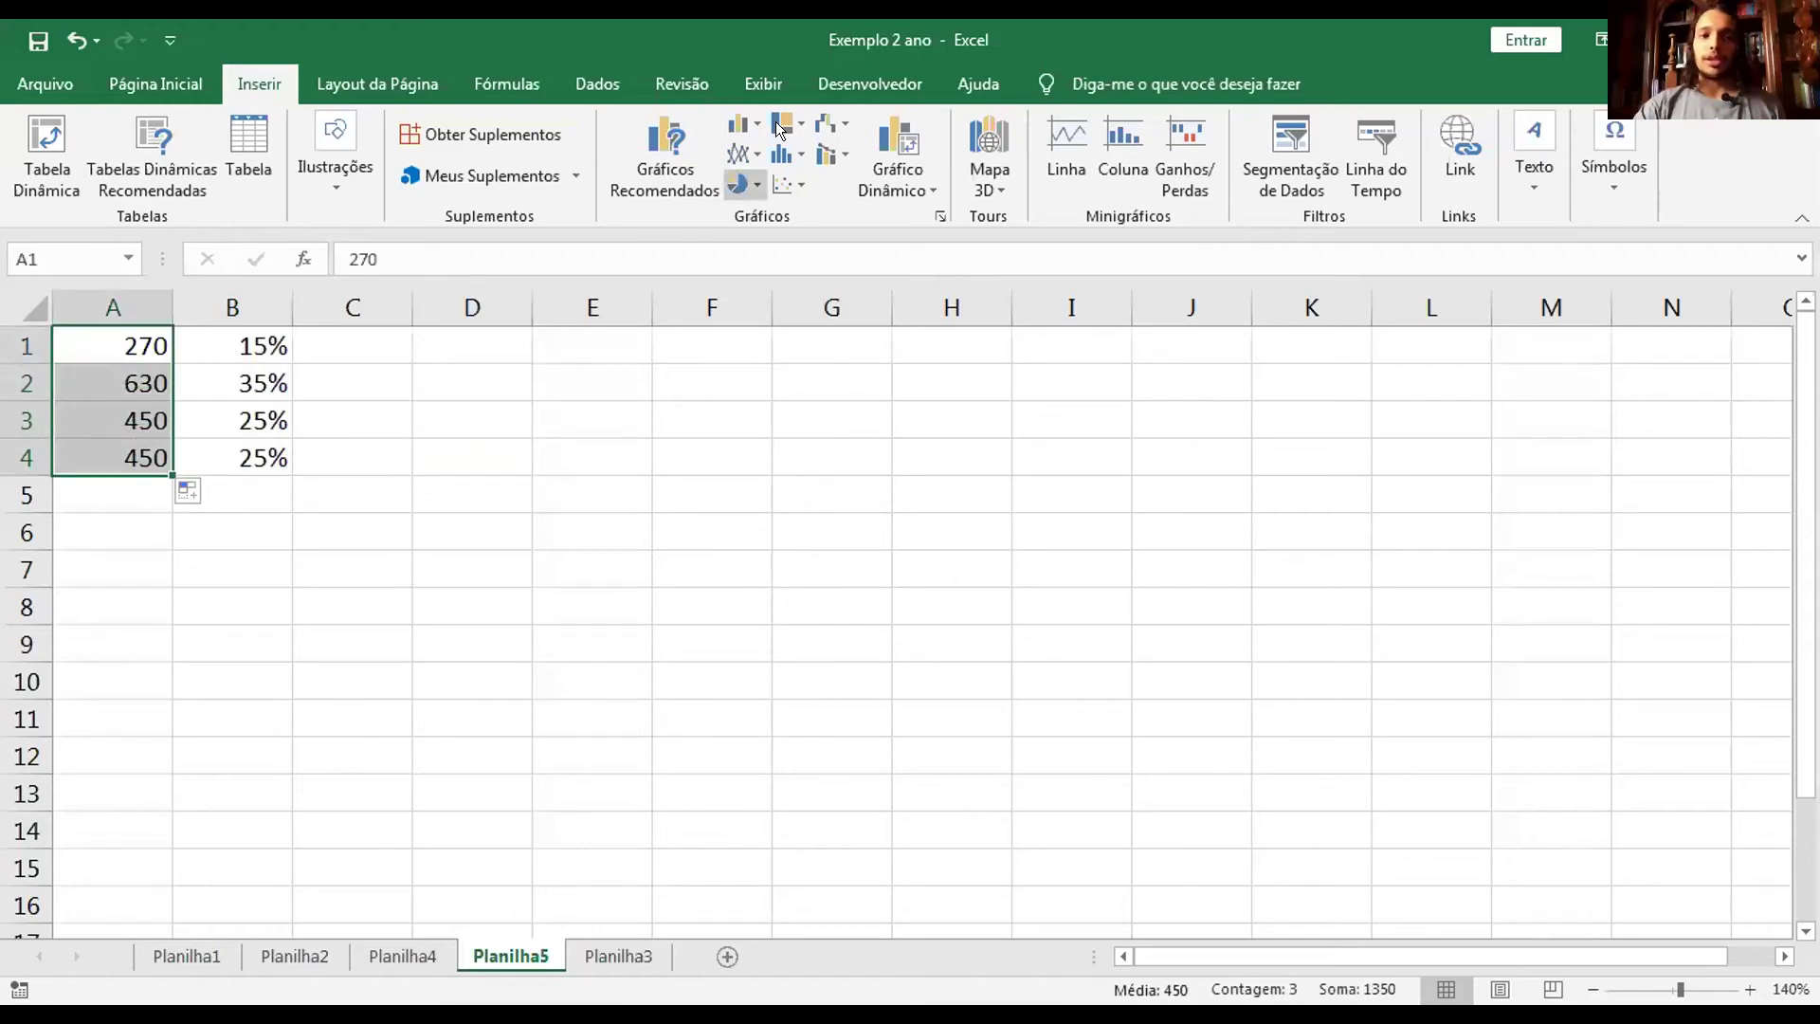
left_click(758, 187)
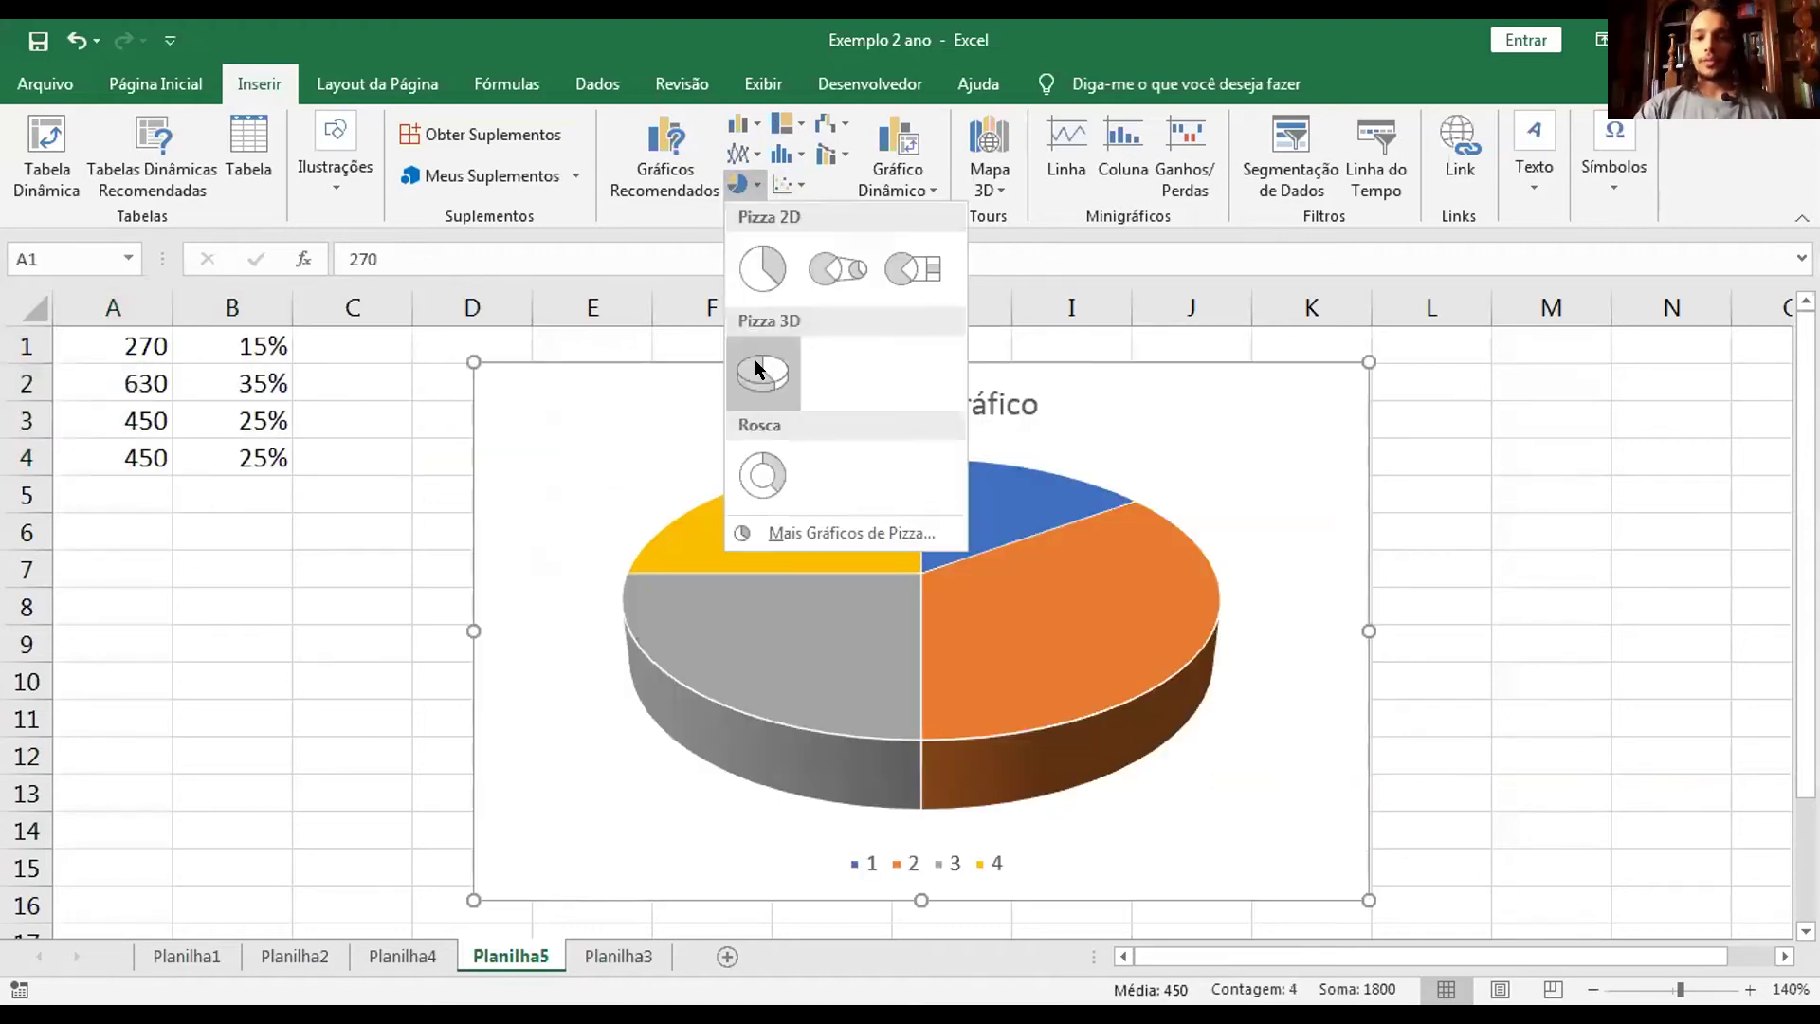
left_click(768, 366)
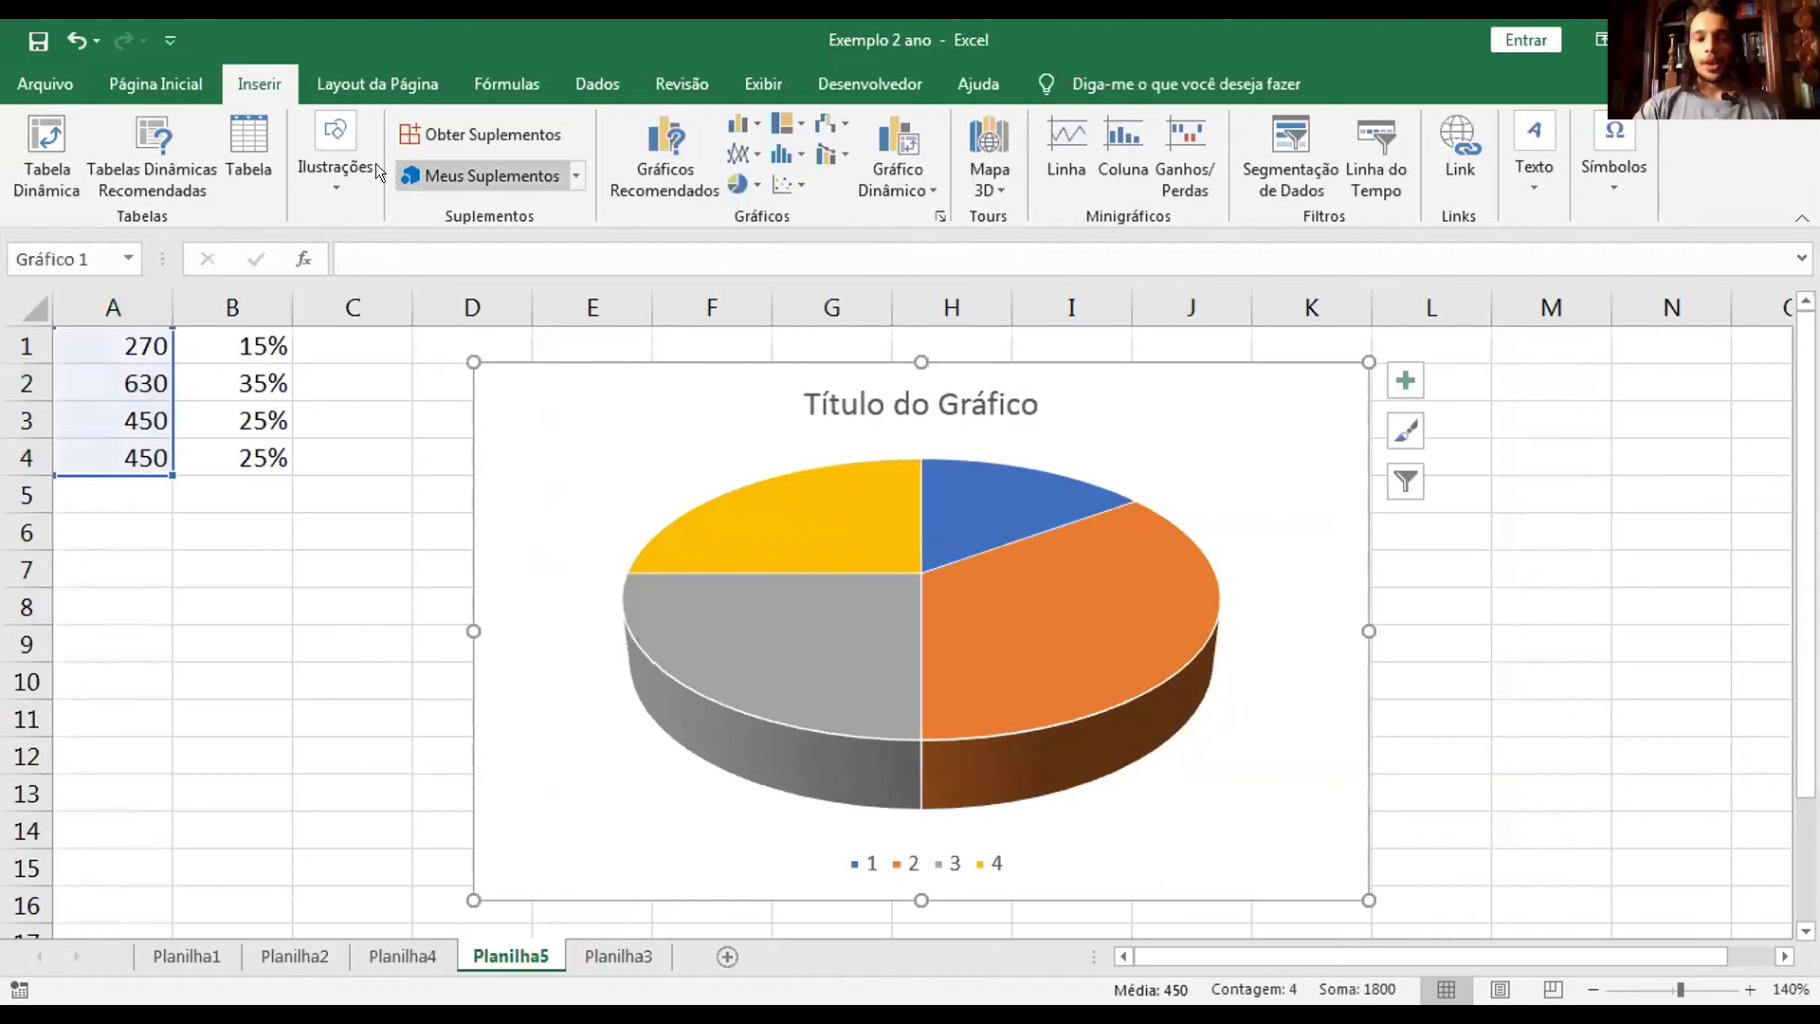
Apply the quick layout with percentage labels on the slices and a side legend to the 3D pie chart.
left_click(1195, 451)
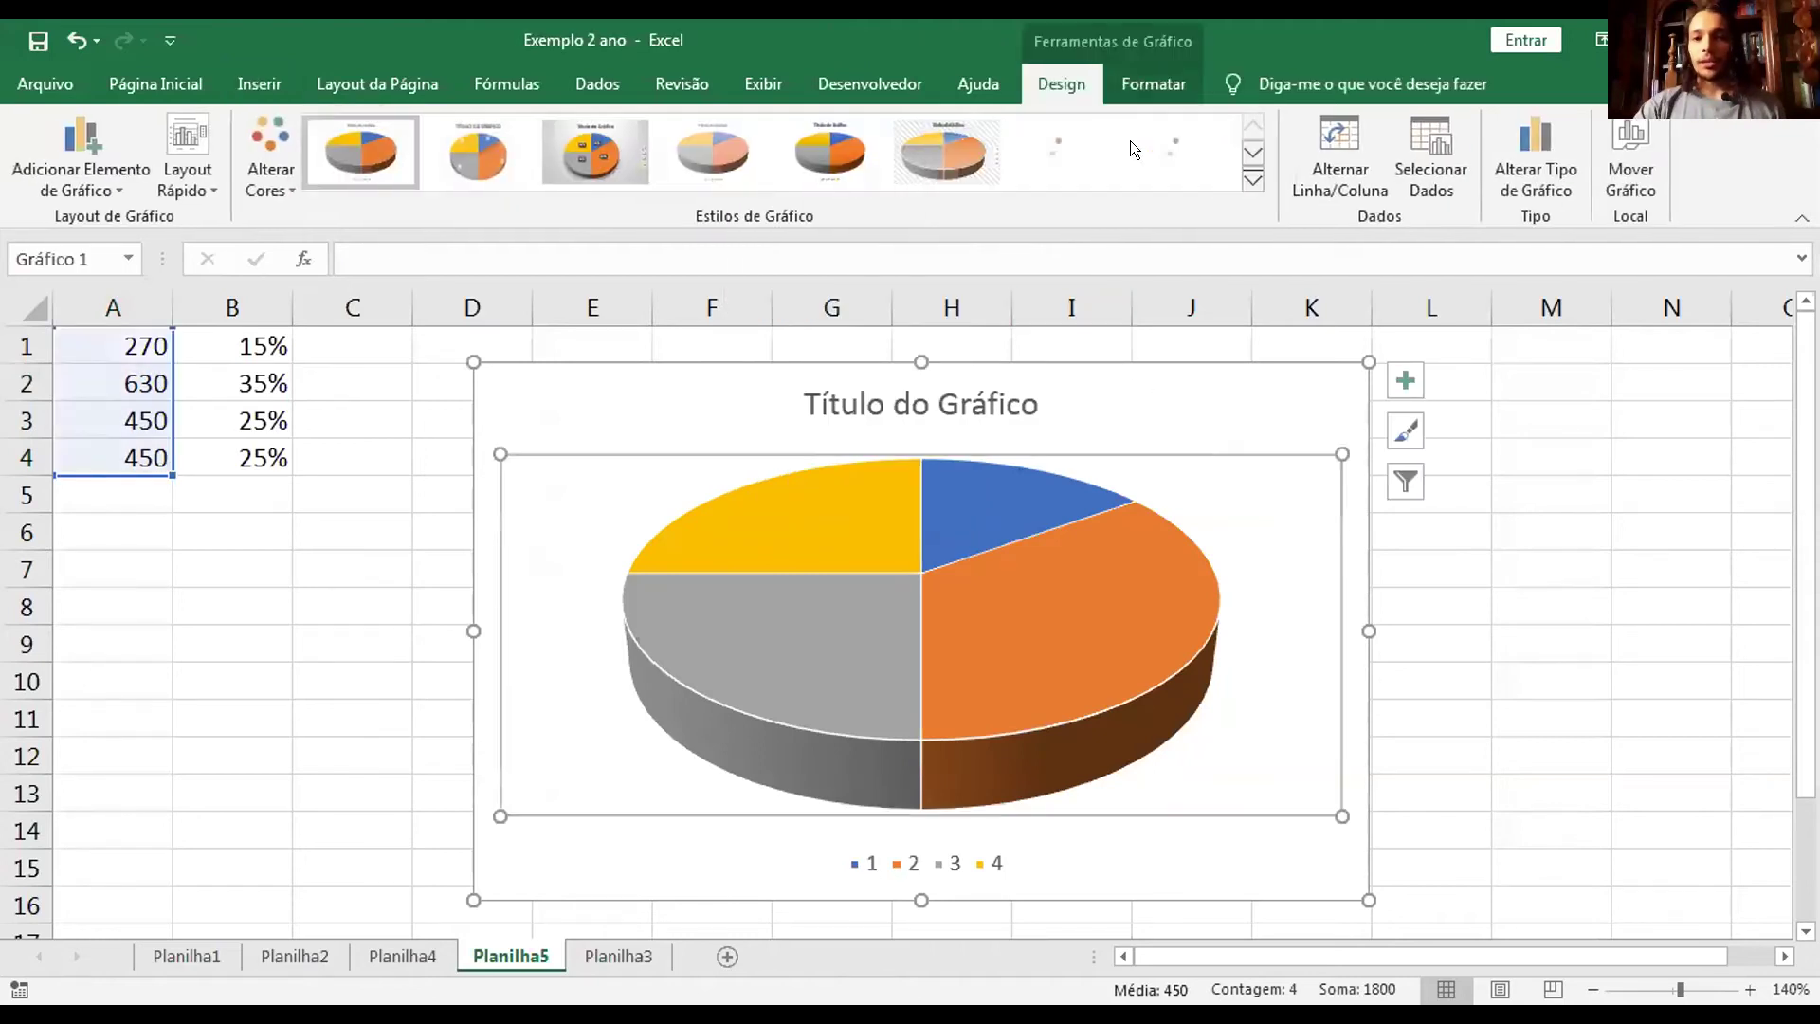
left_click(191, 178)
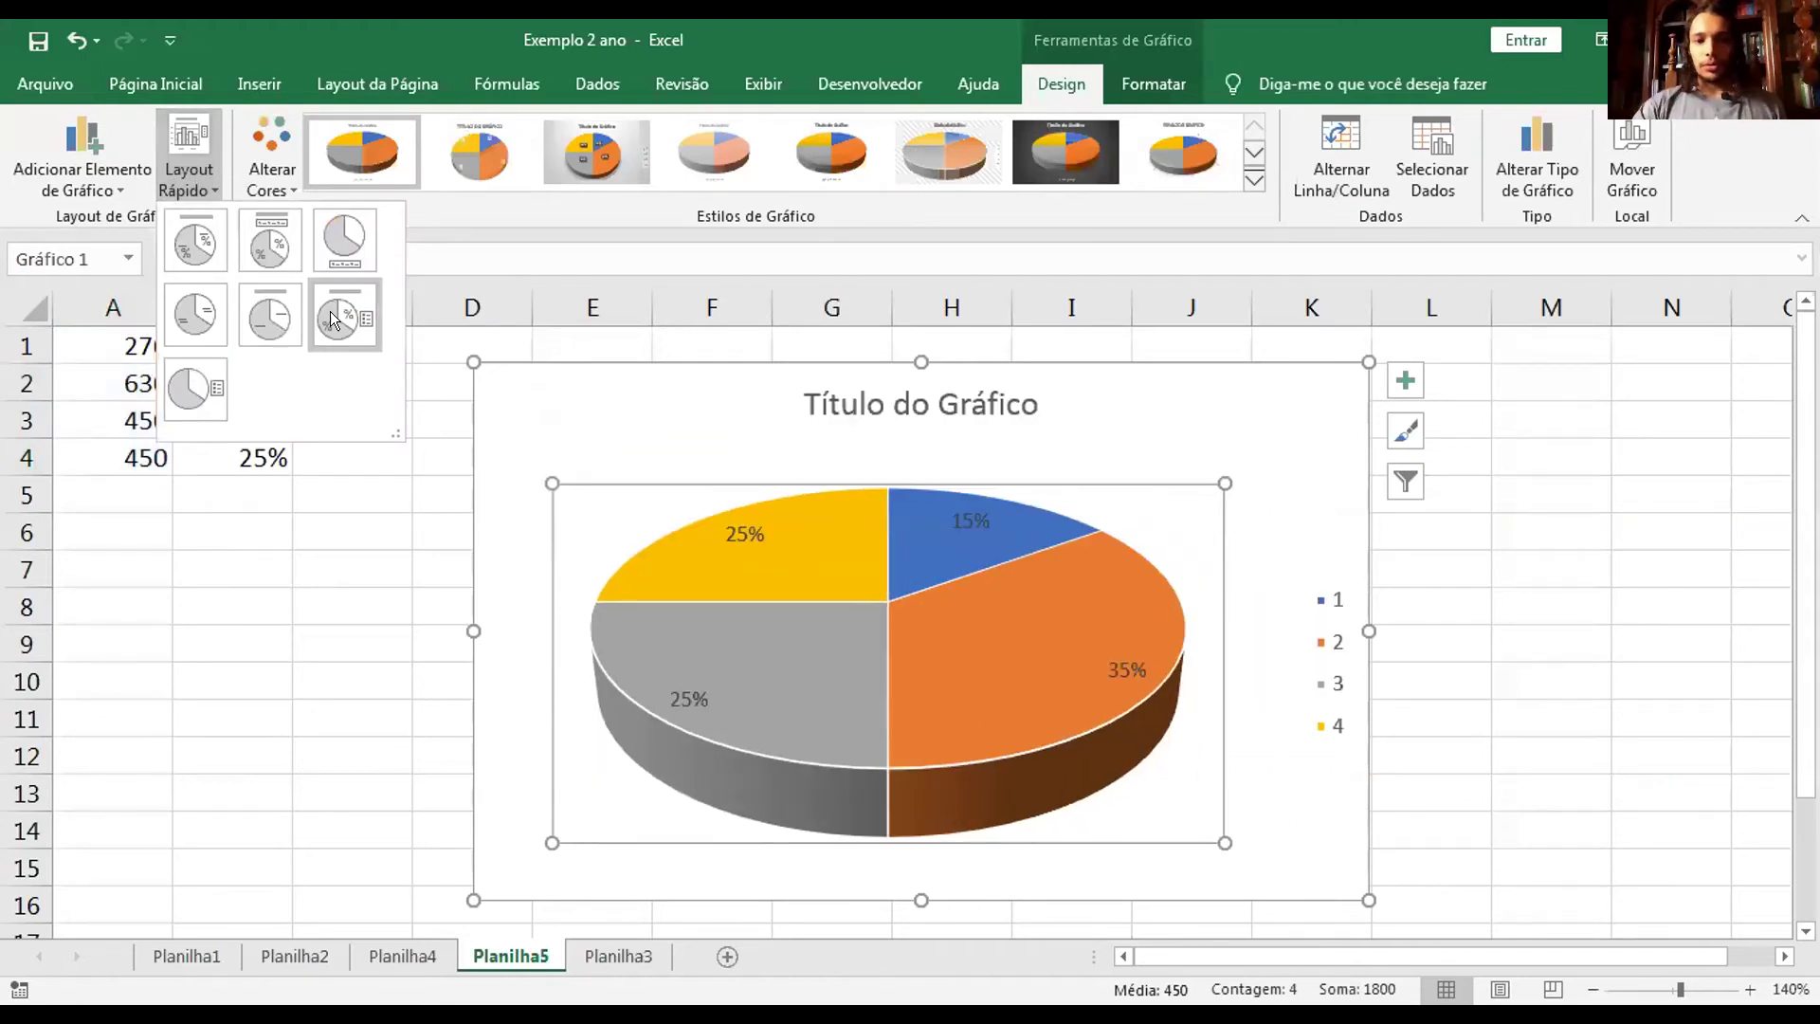
left_click(267, 559)
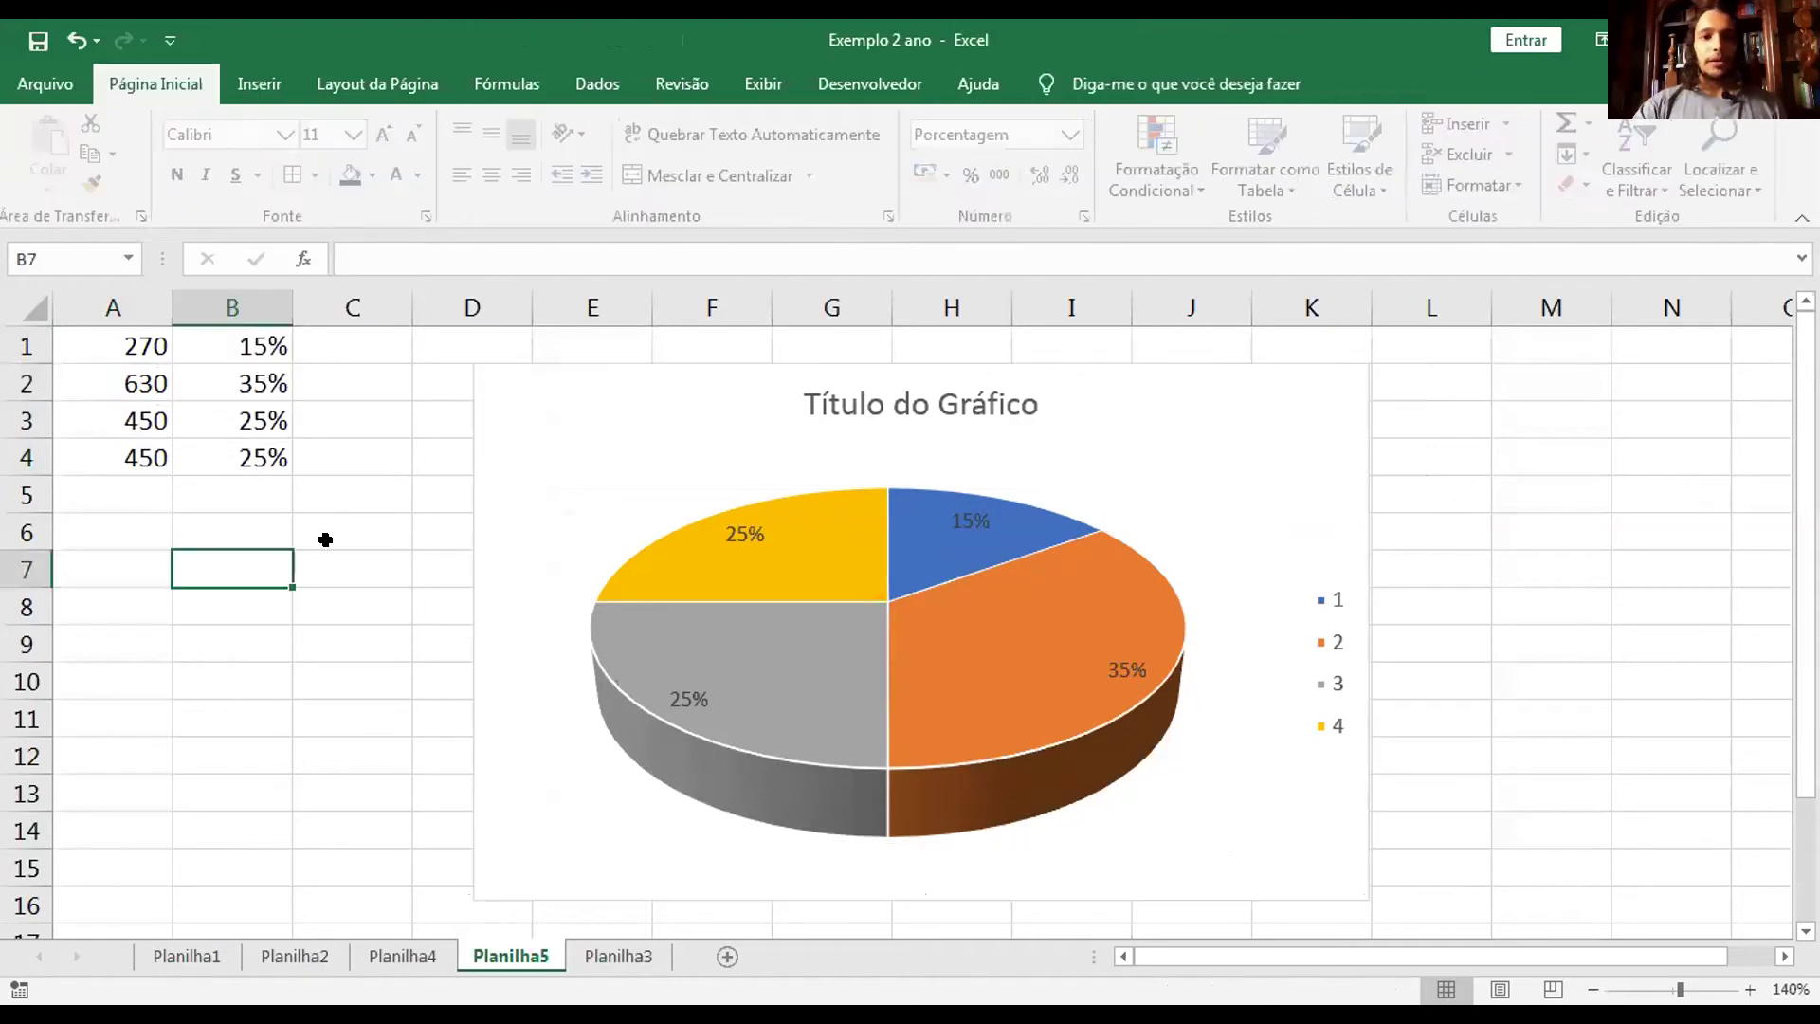
Delete the 3D pie chart from the sheet.
left_click(1223, 389)
key("Delete")
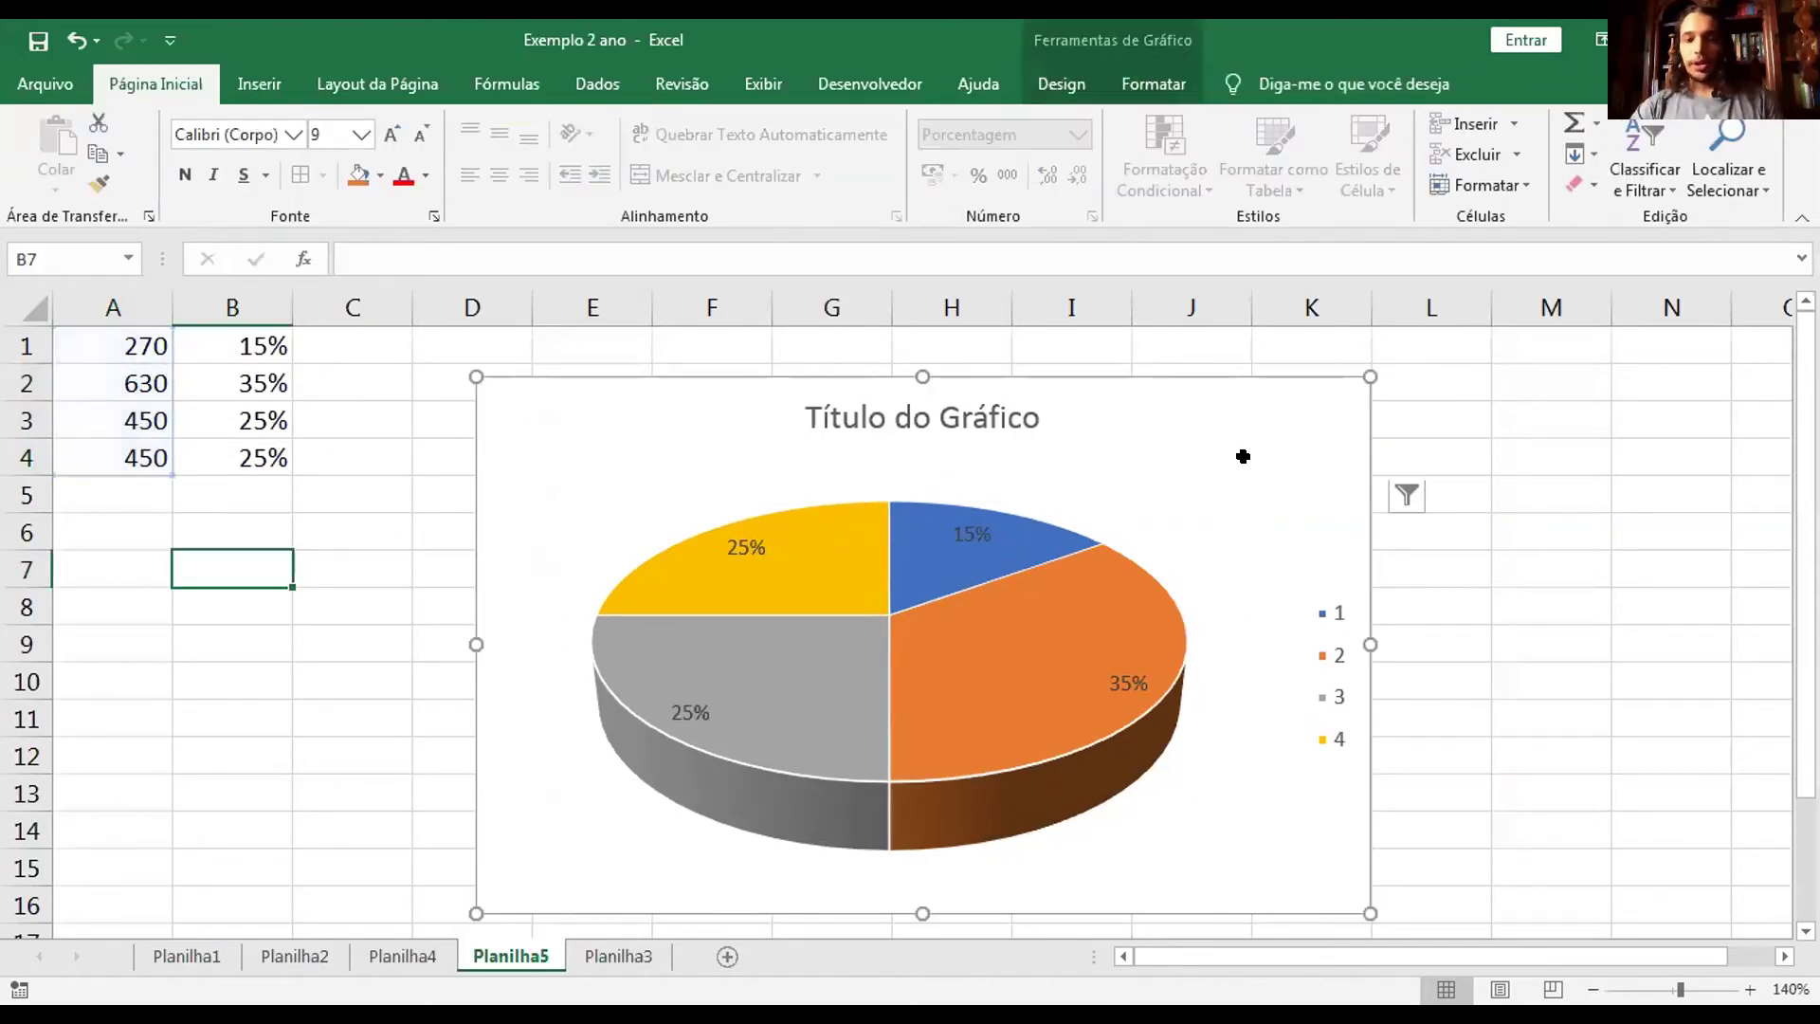
left_click(346, 412)
Clear the formulas in cells A2, A3 and A4.
left_click(124, 374)
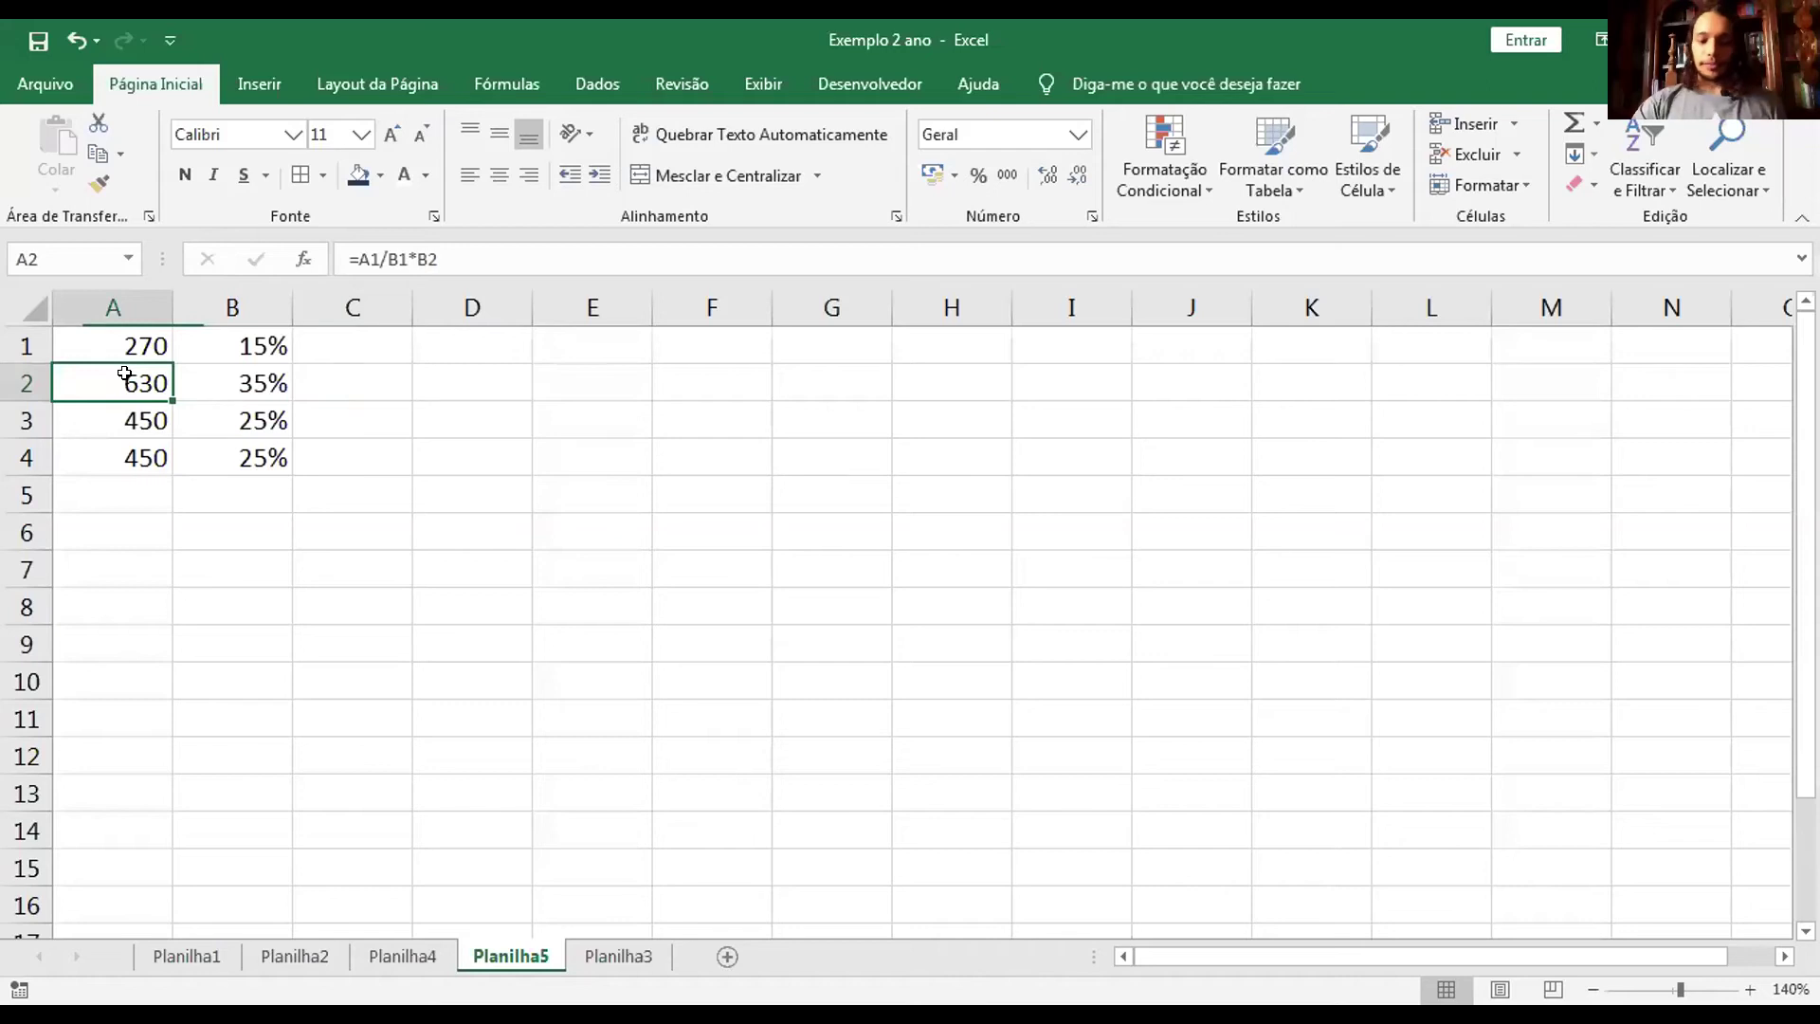
key("Delete")
key("Down")
key("Delete")
key("Down")
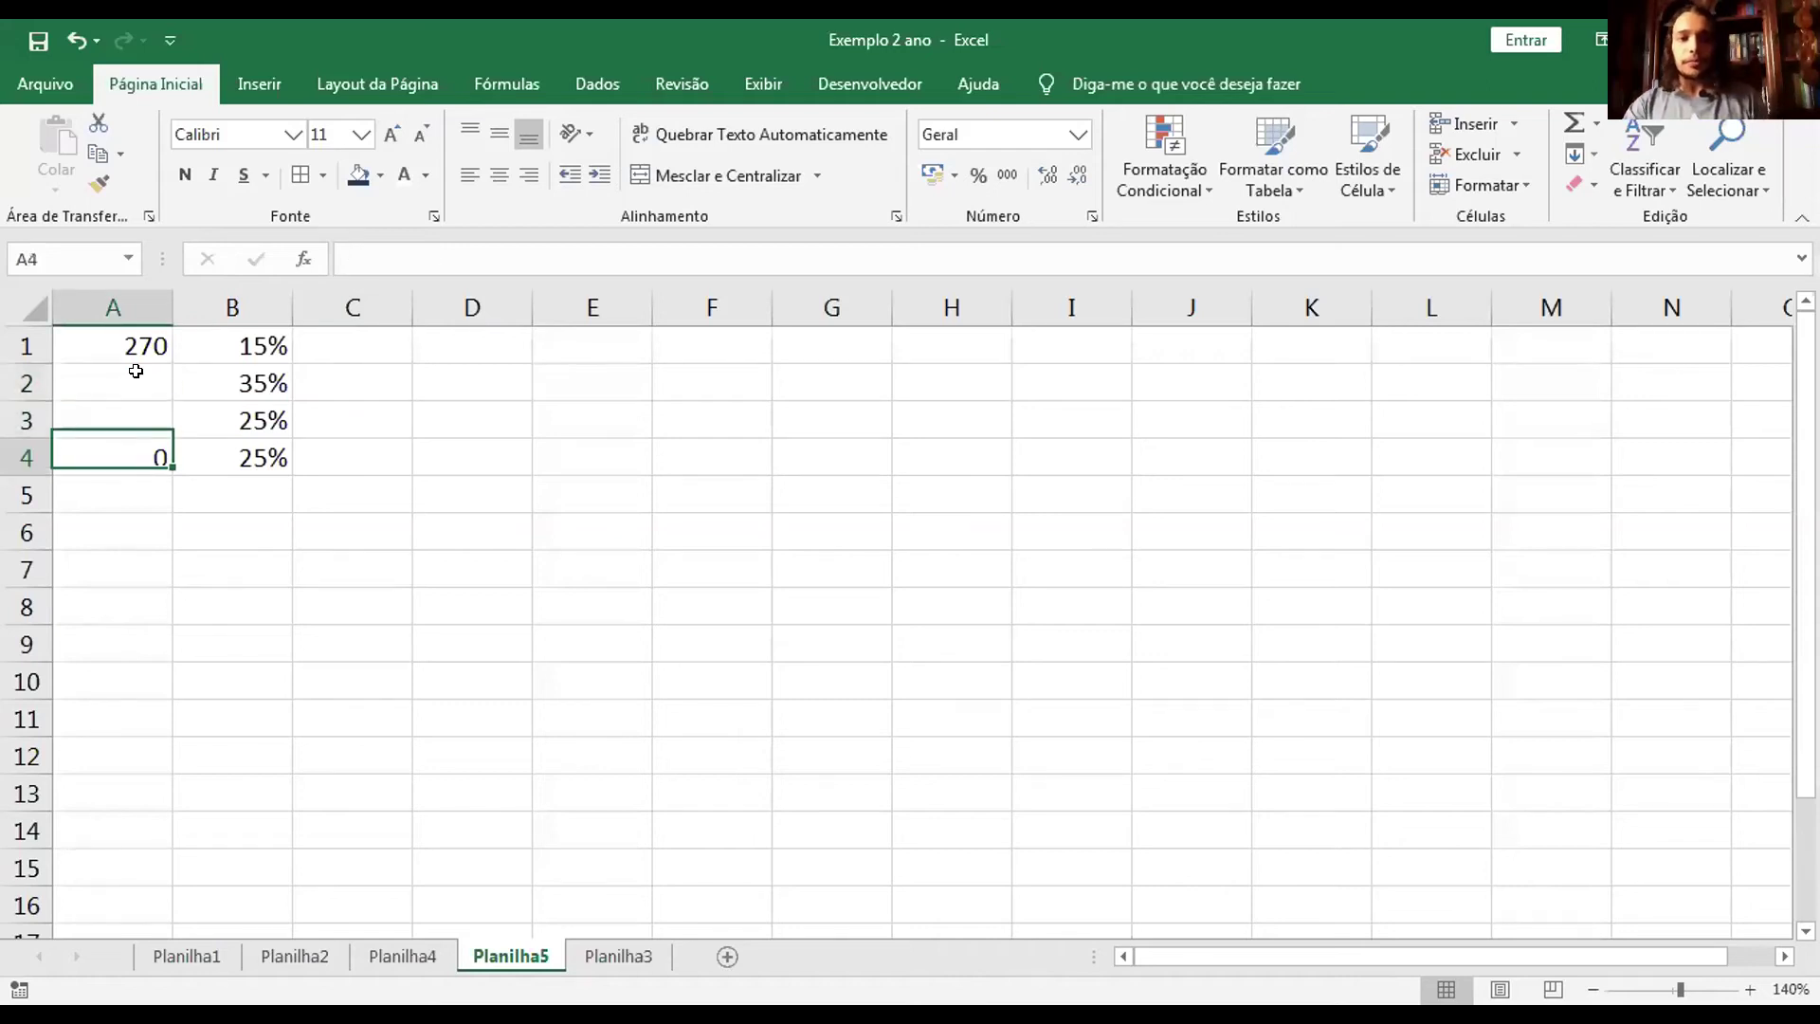
key("Delete")
Enter the formula =A1/B1 in cell A2 to calculate the total number of responses.
left_click(124, 374)
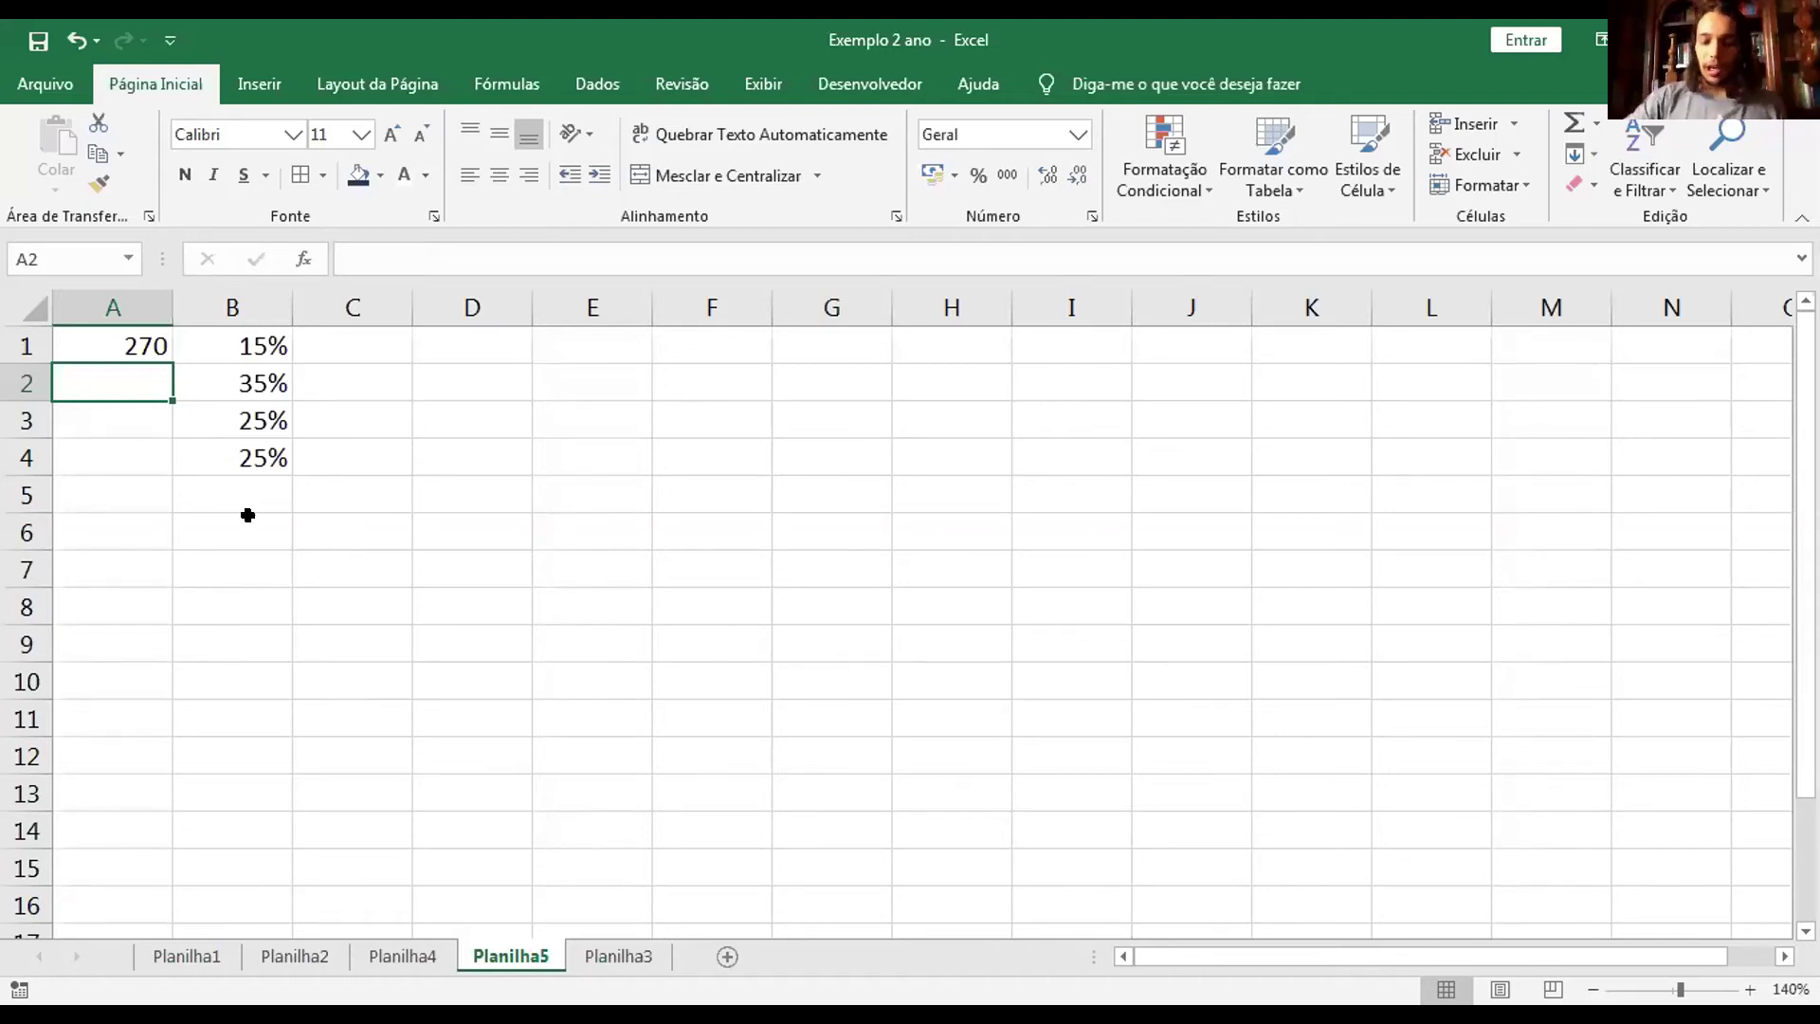
type("=")
key("Up")
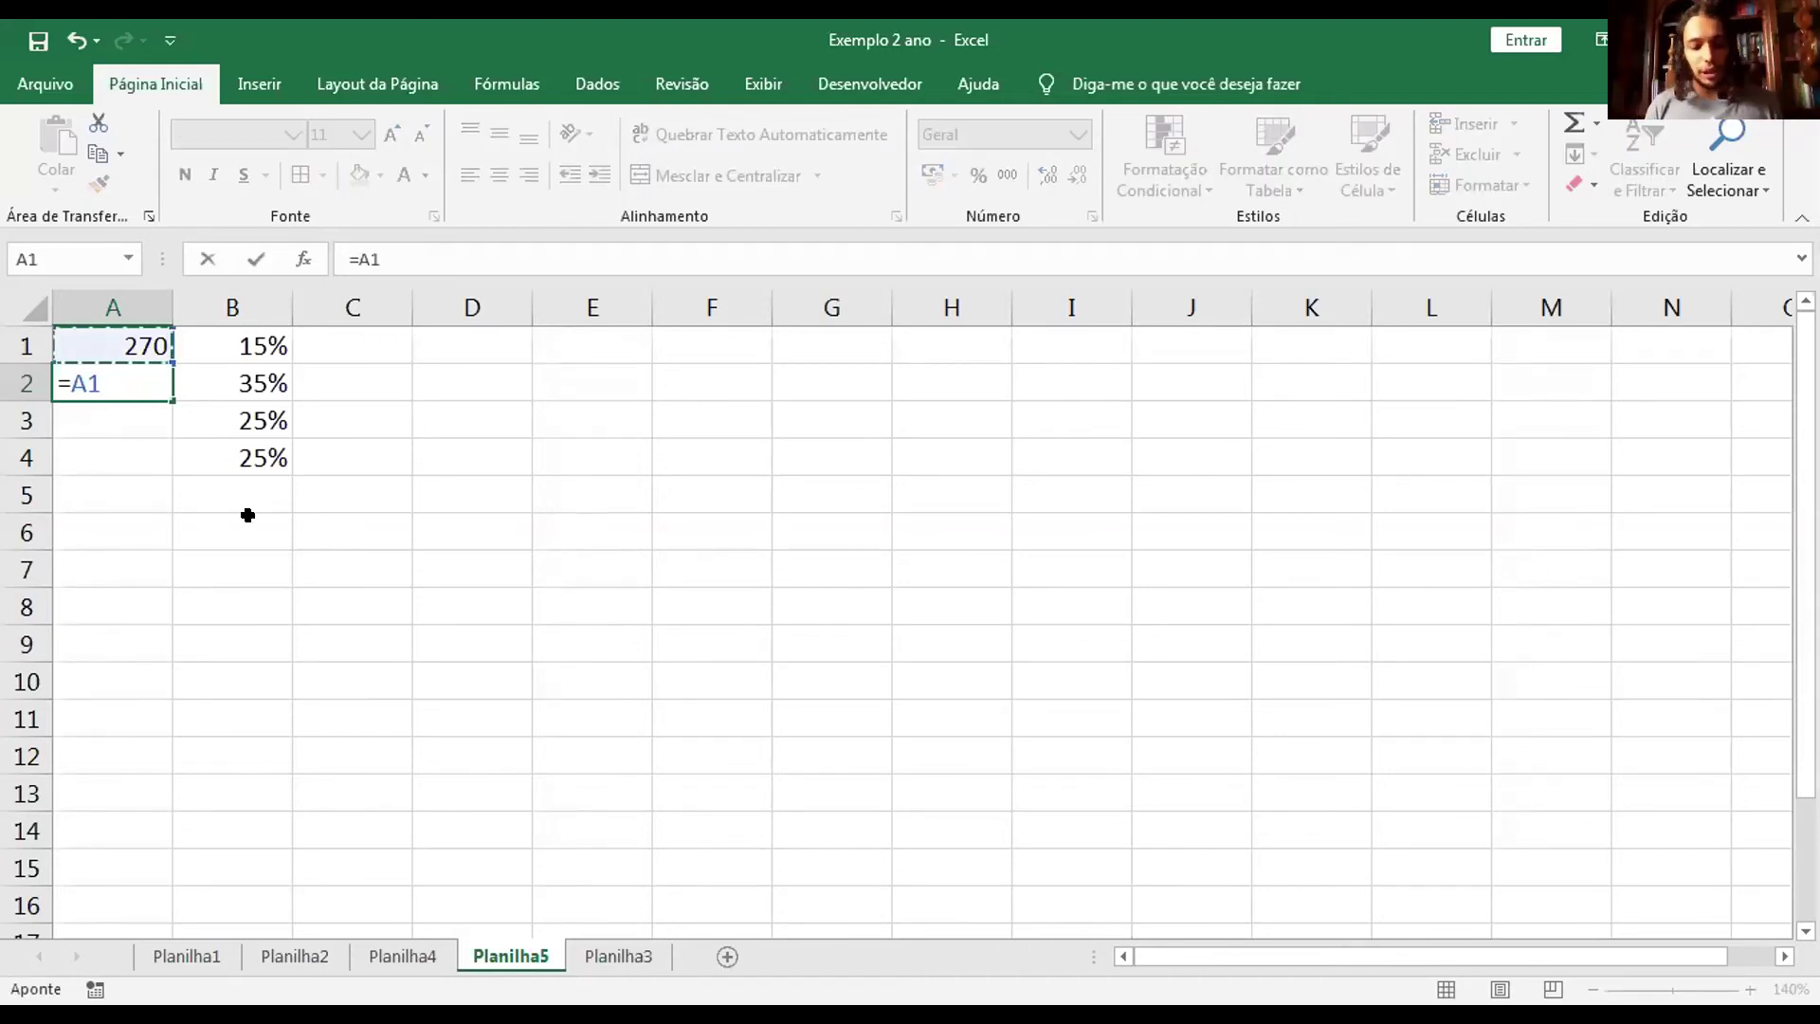
type("/")
key("Right")
key("Up")
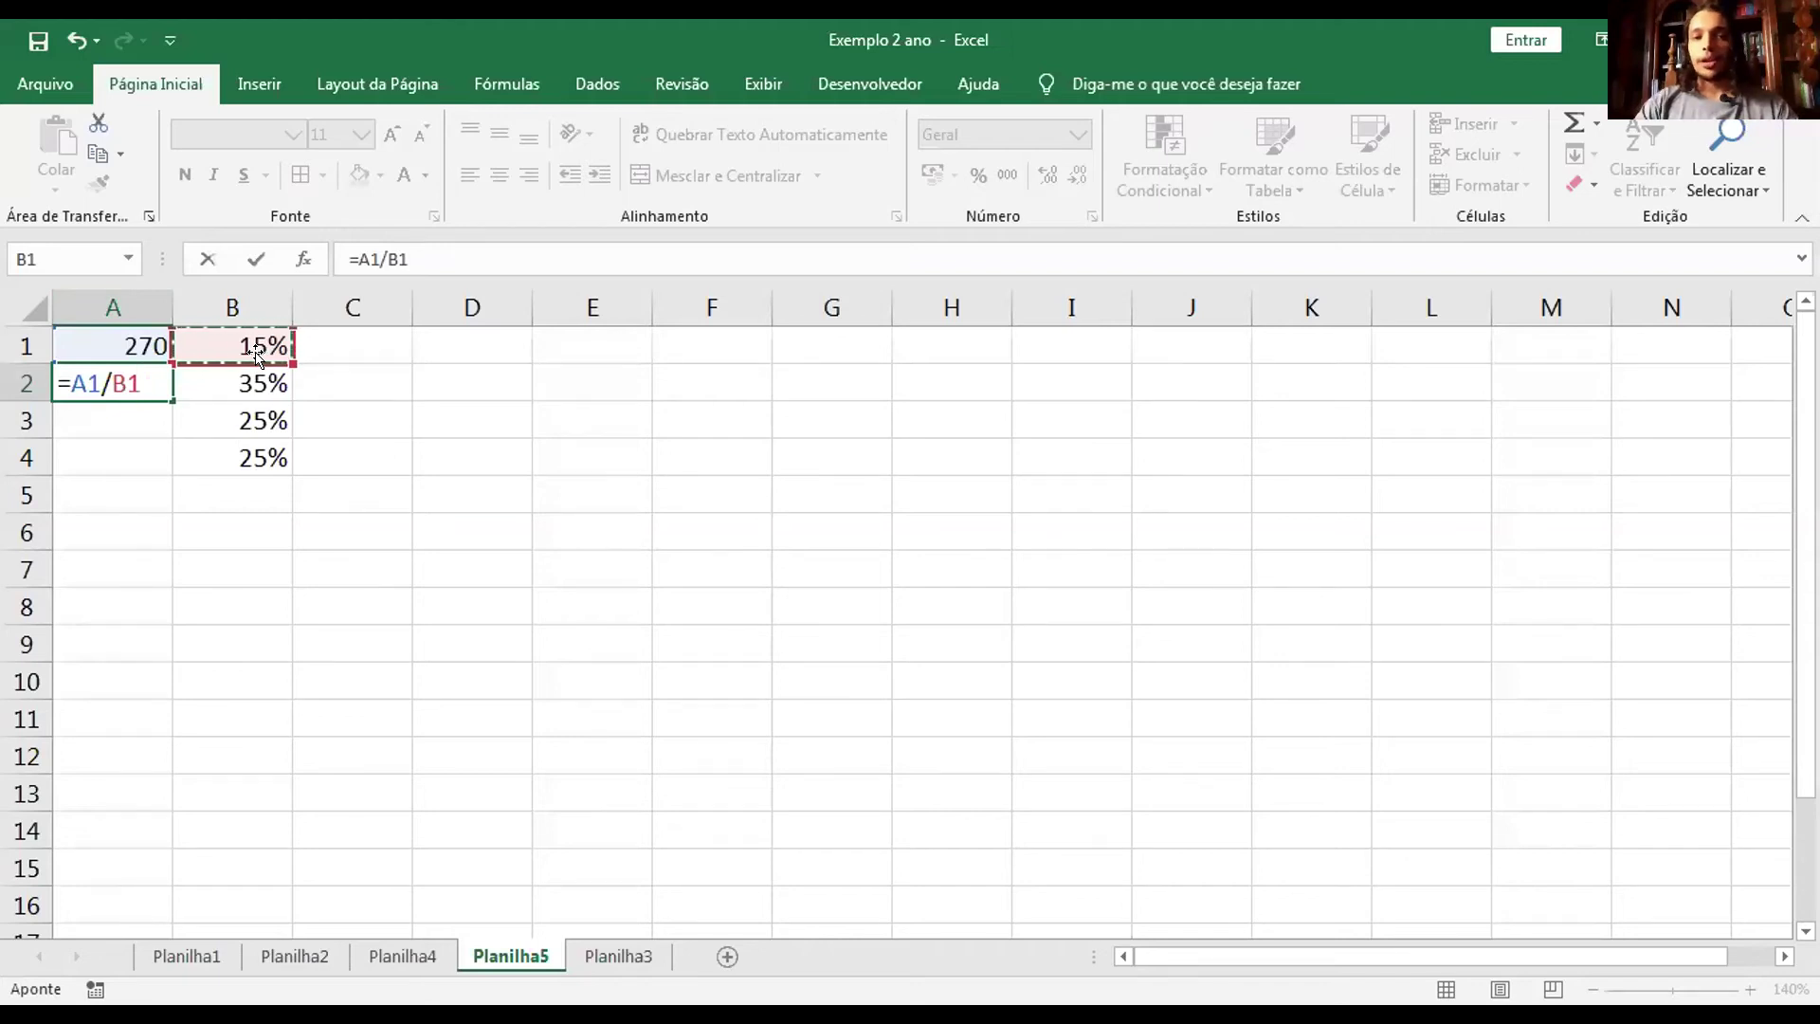
key("Return")
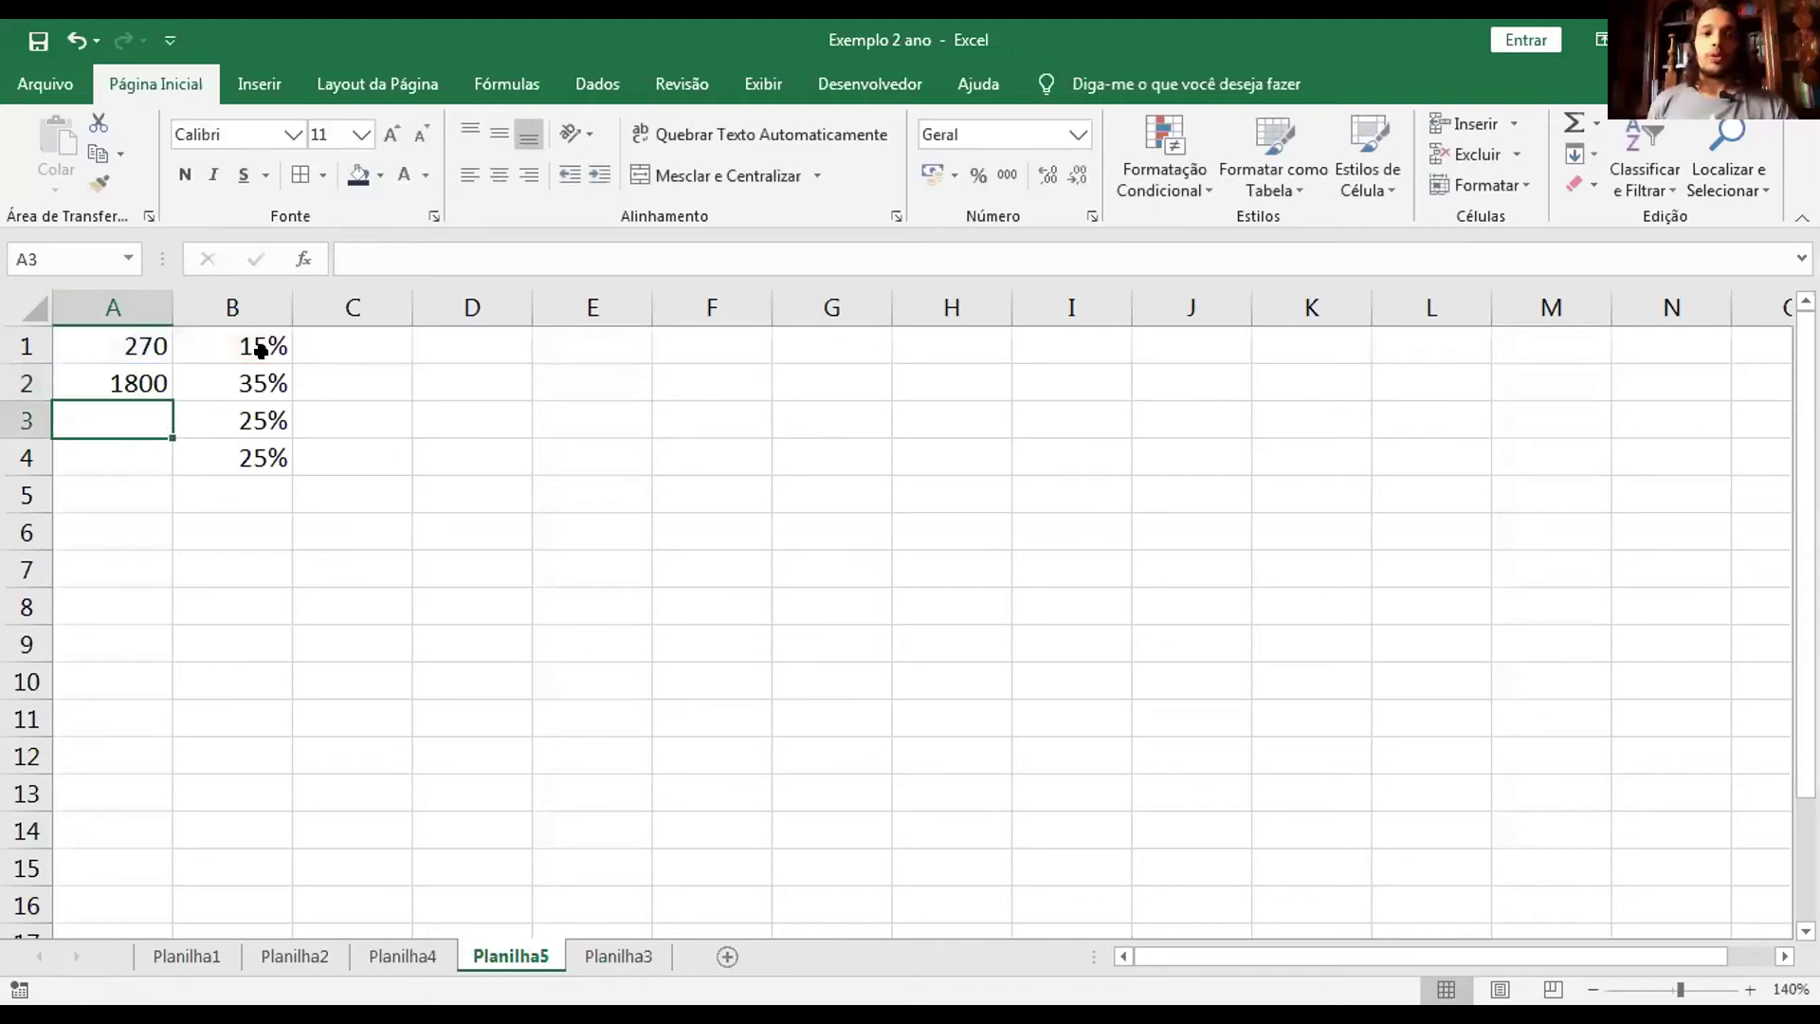
Extend the formula in cell A2 to =A1/B1*B2 to get the 35% sector's response count.
key("Up")
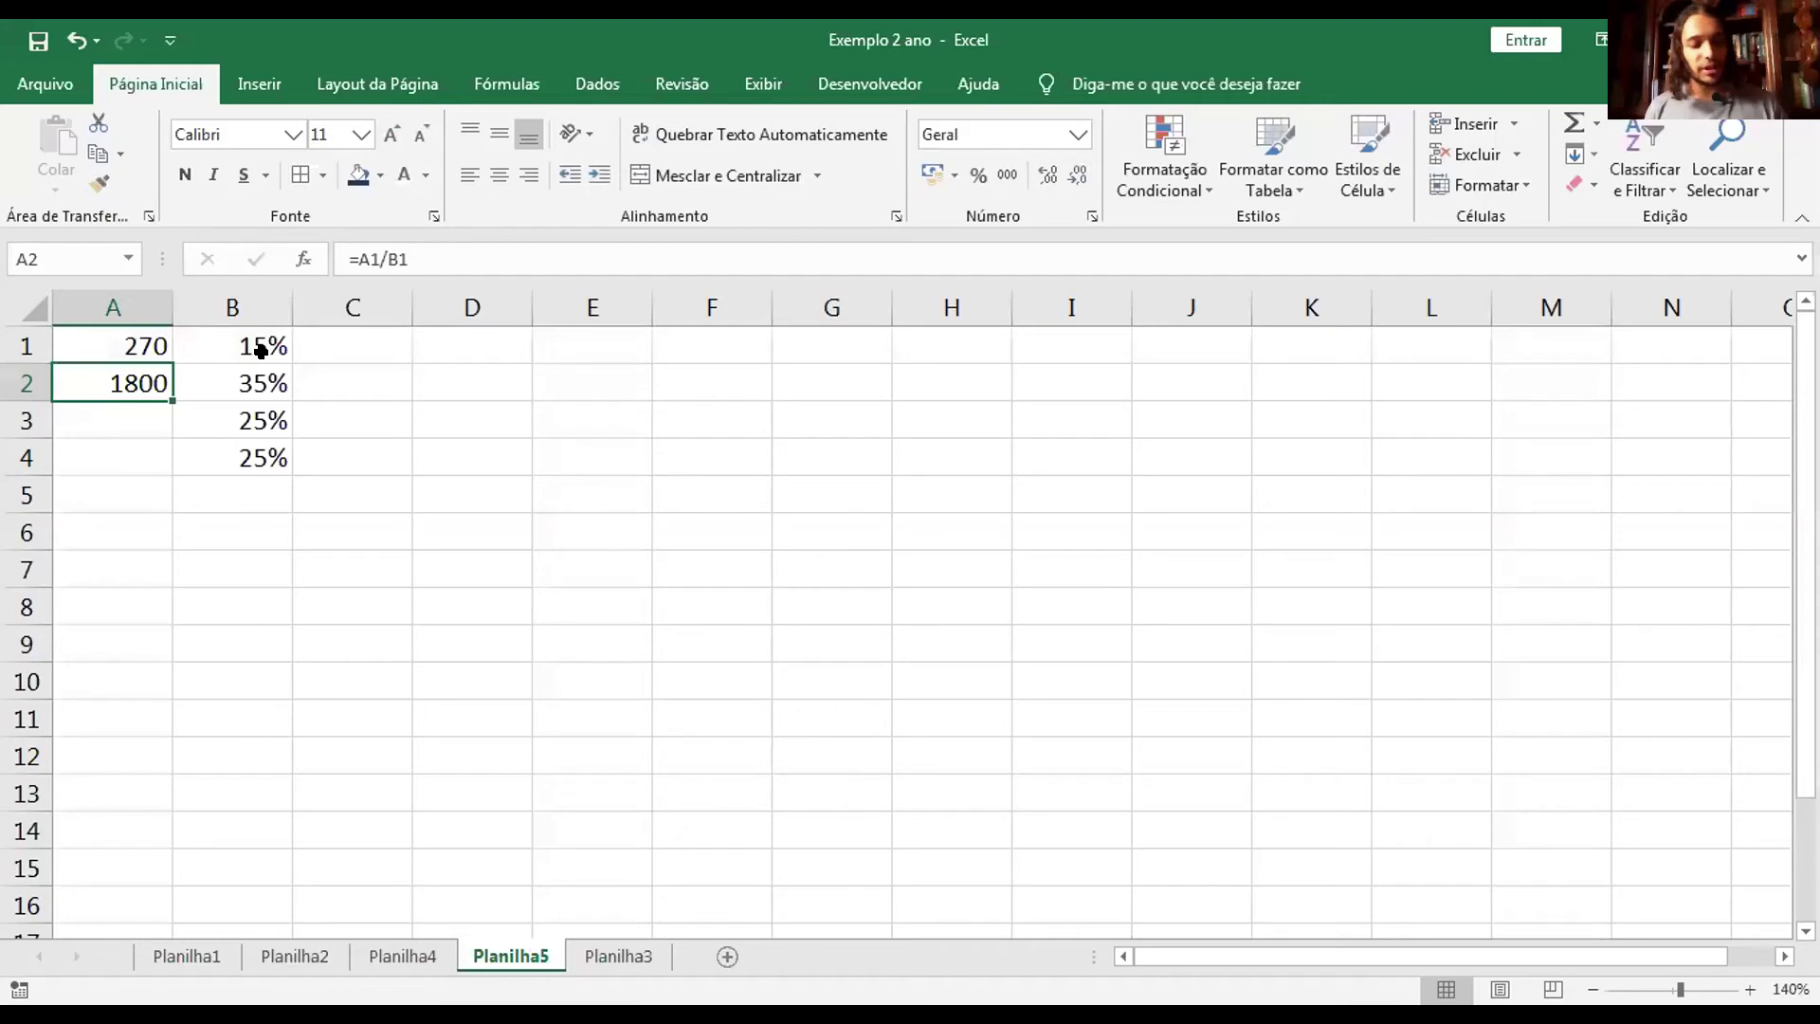
key("F2")
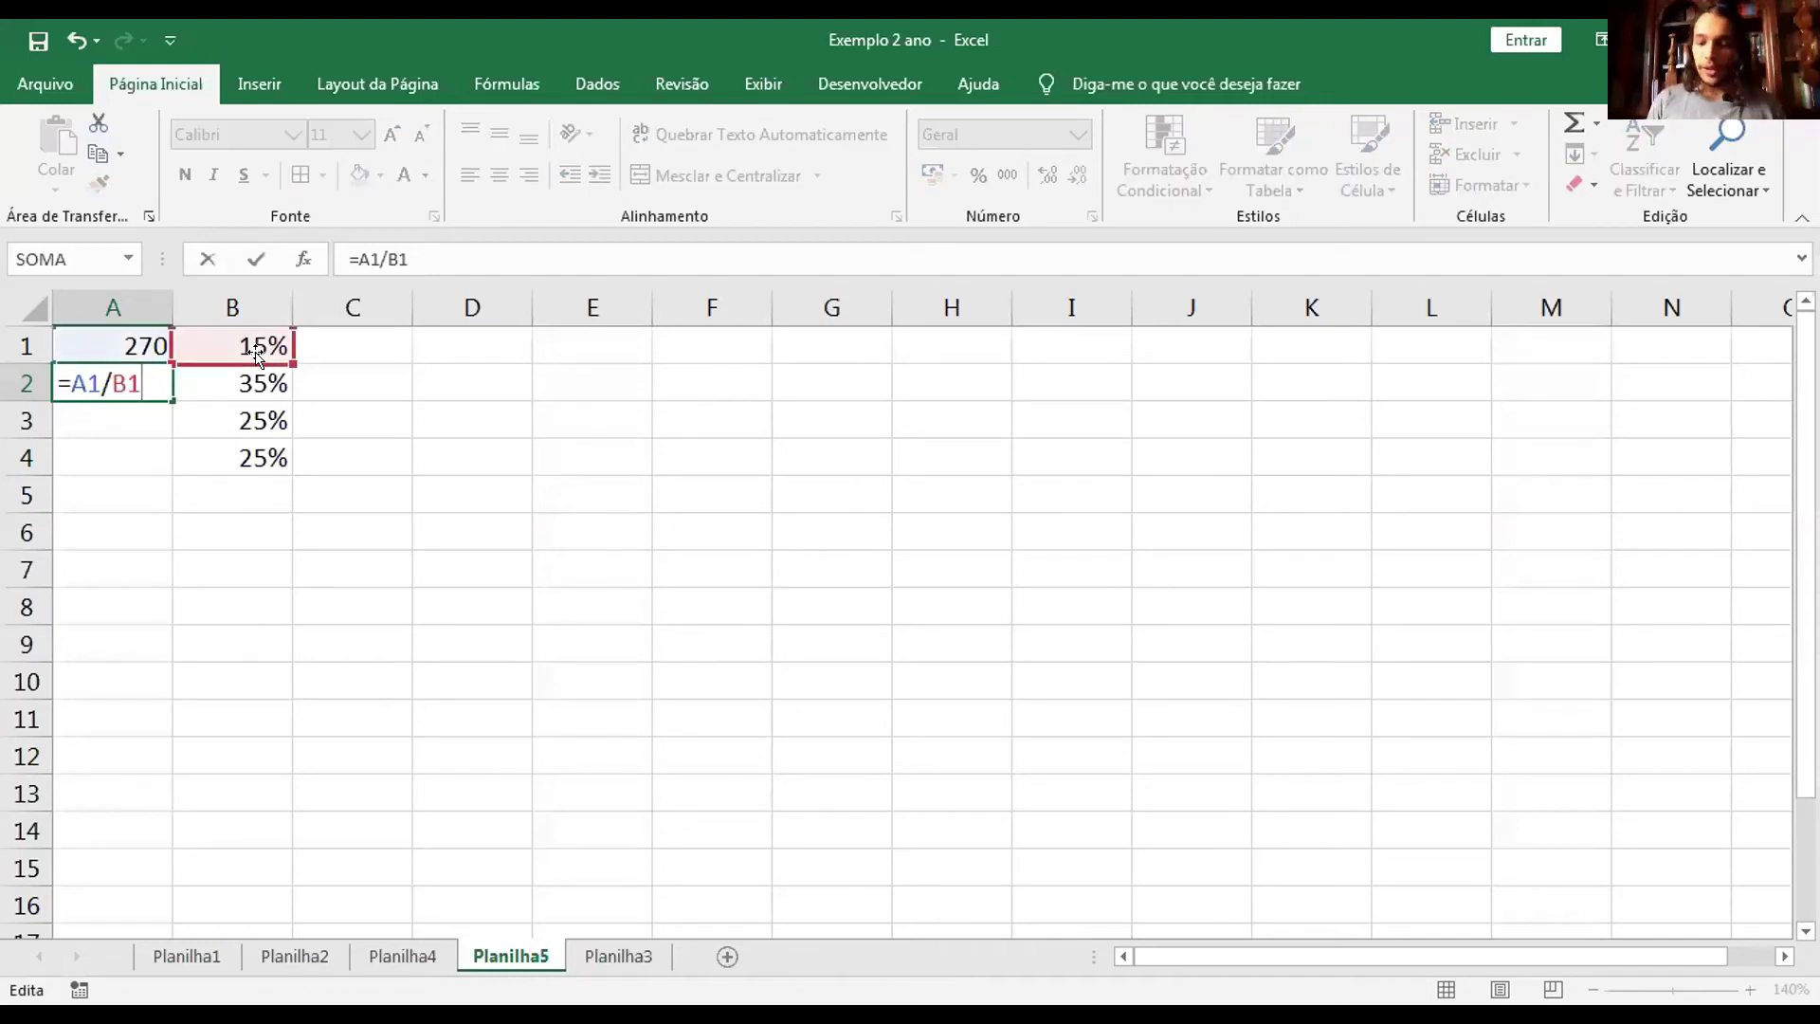
type("*")
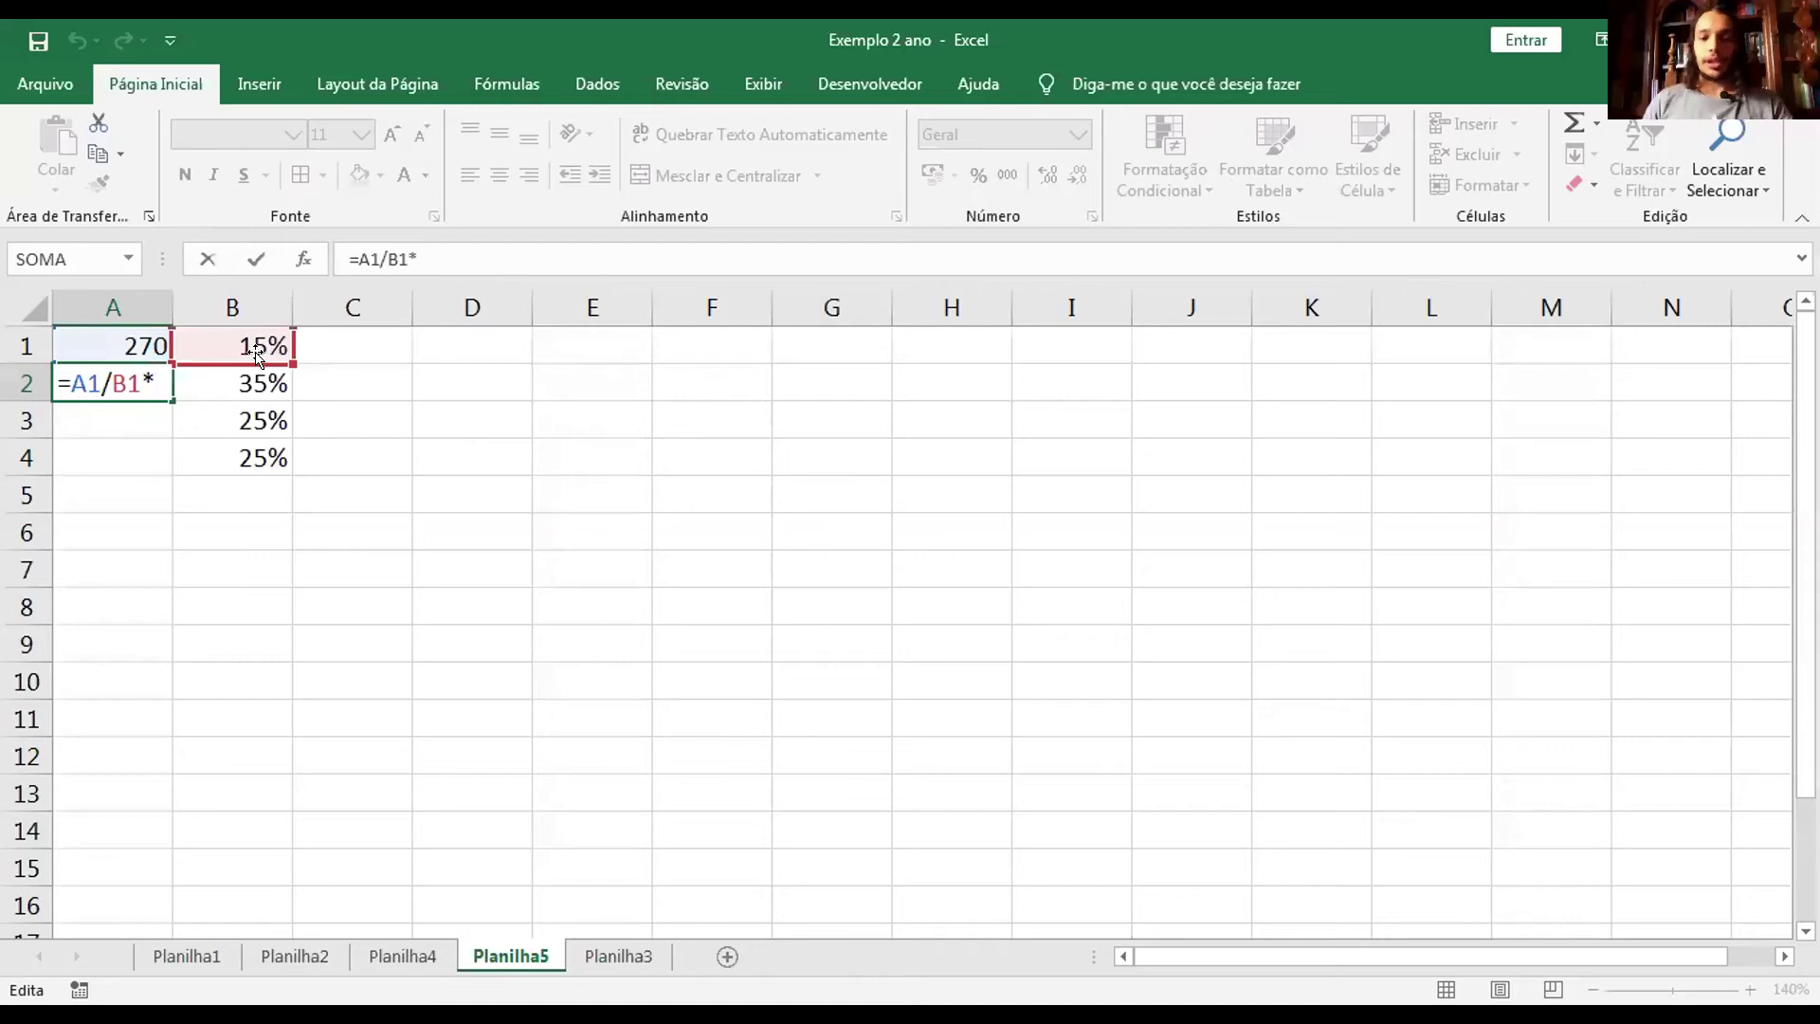
left_click(244, 386)
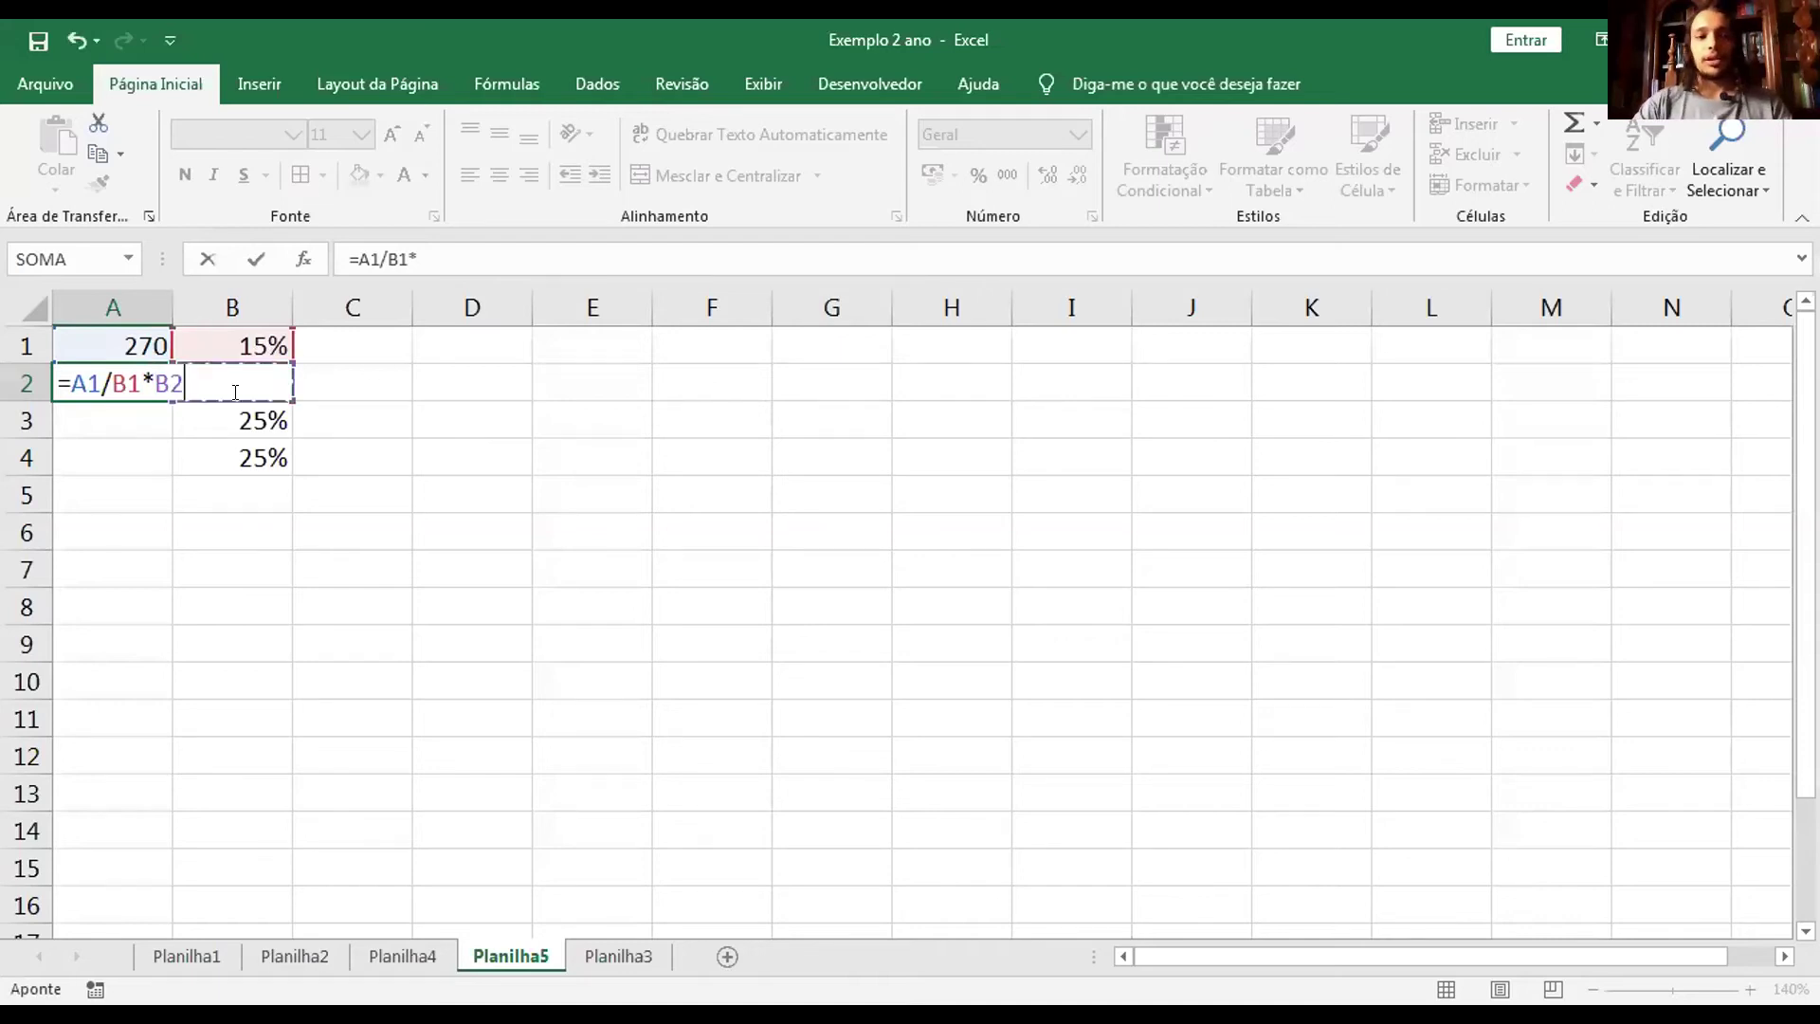
key("Return")
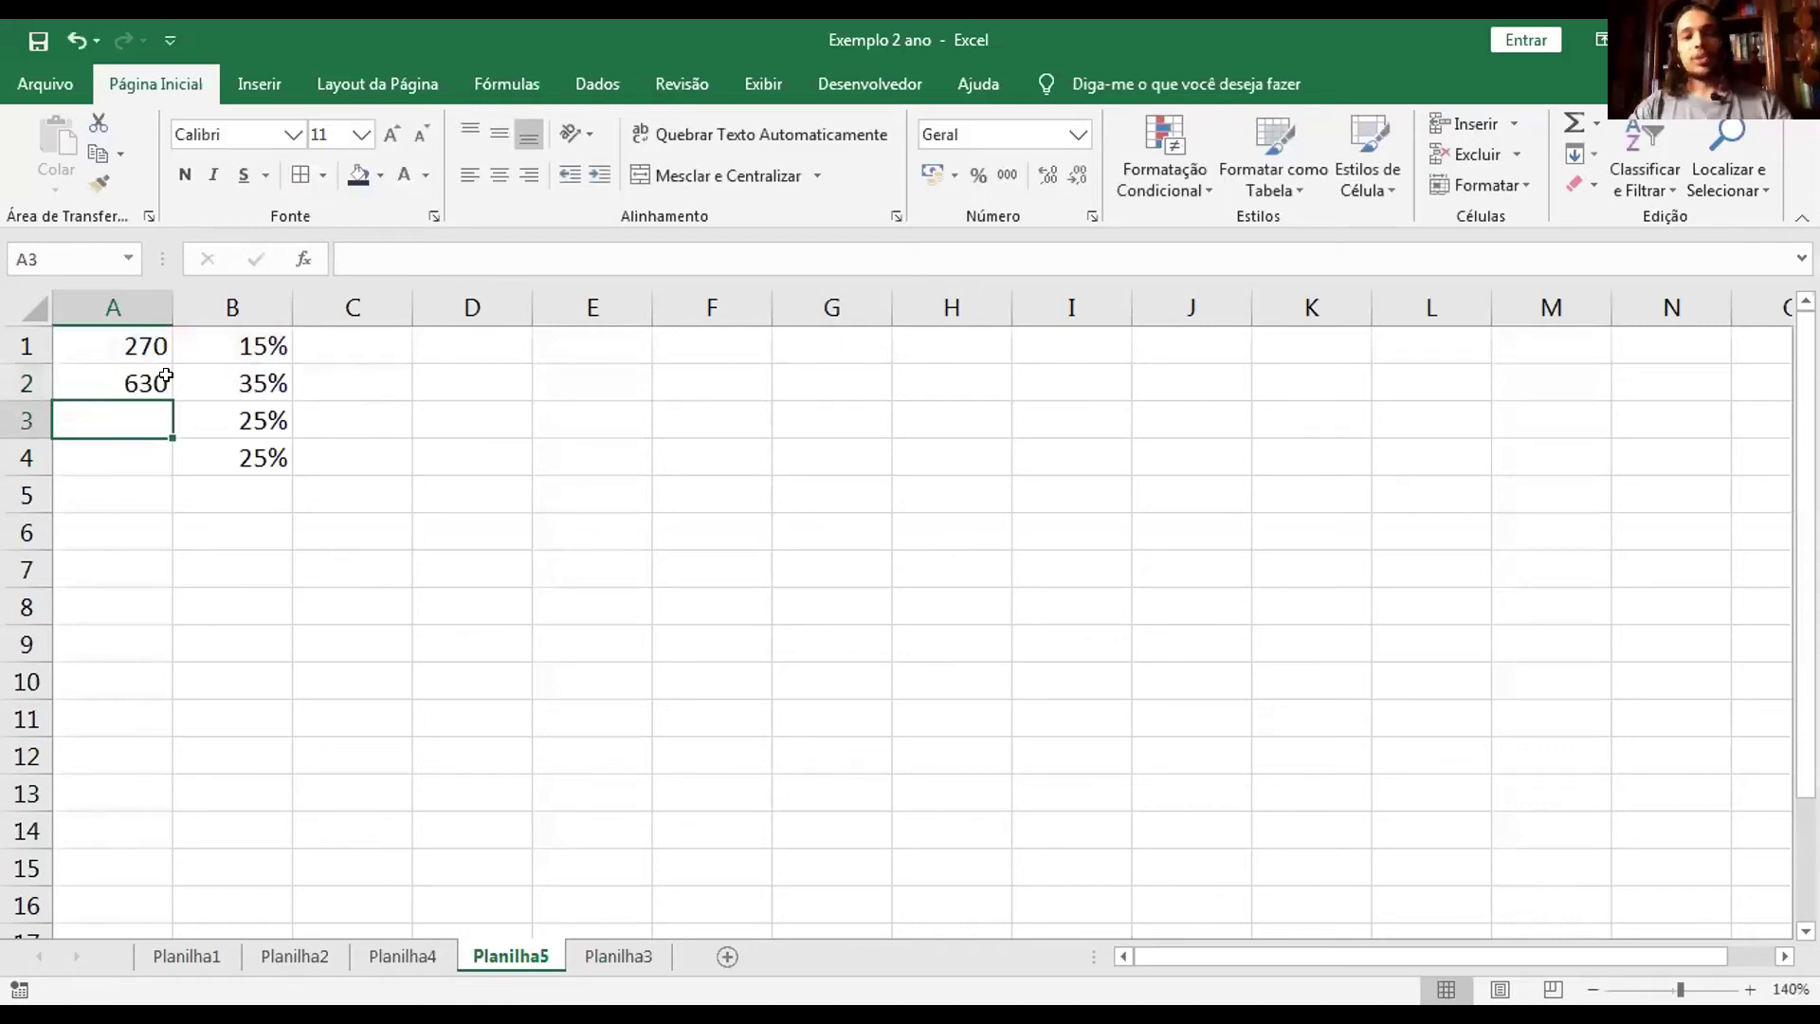
Fill the A2 formula down through cell A4 for the two remaining sectors.
left_click(163, 381)
left_click_drag(172, 400, 162, 423)
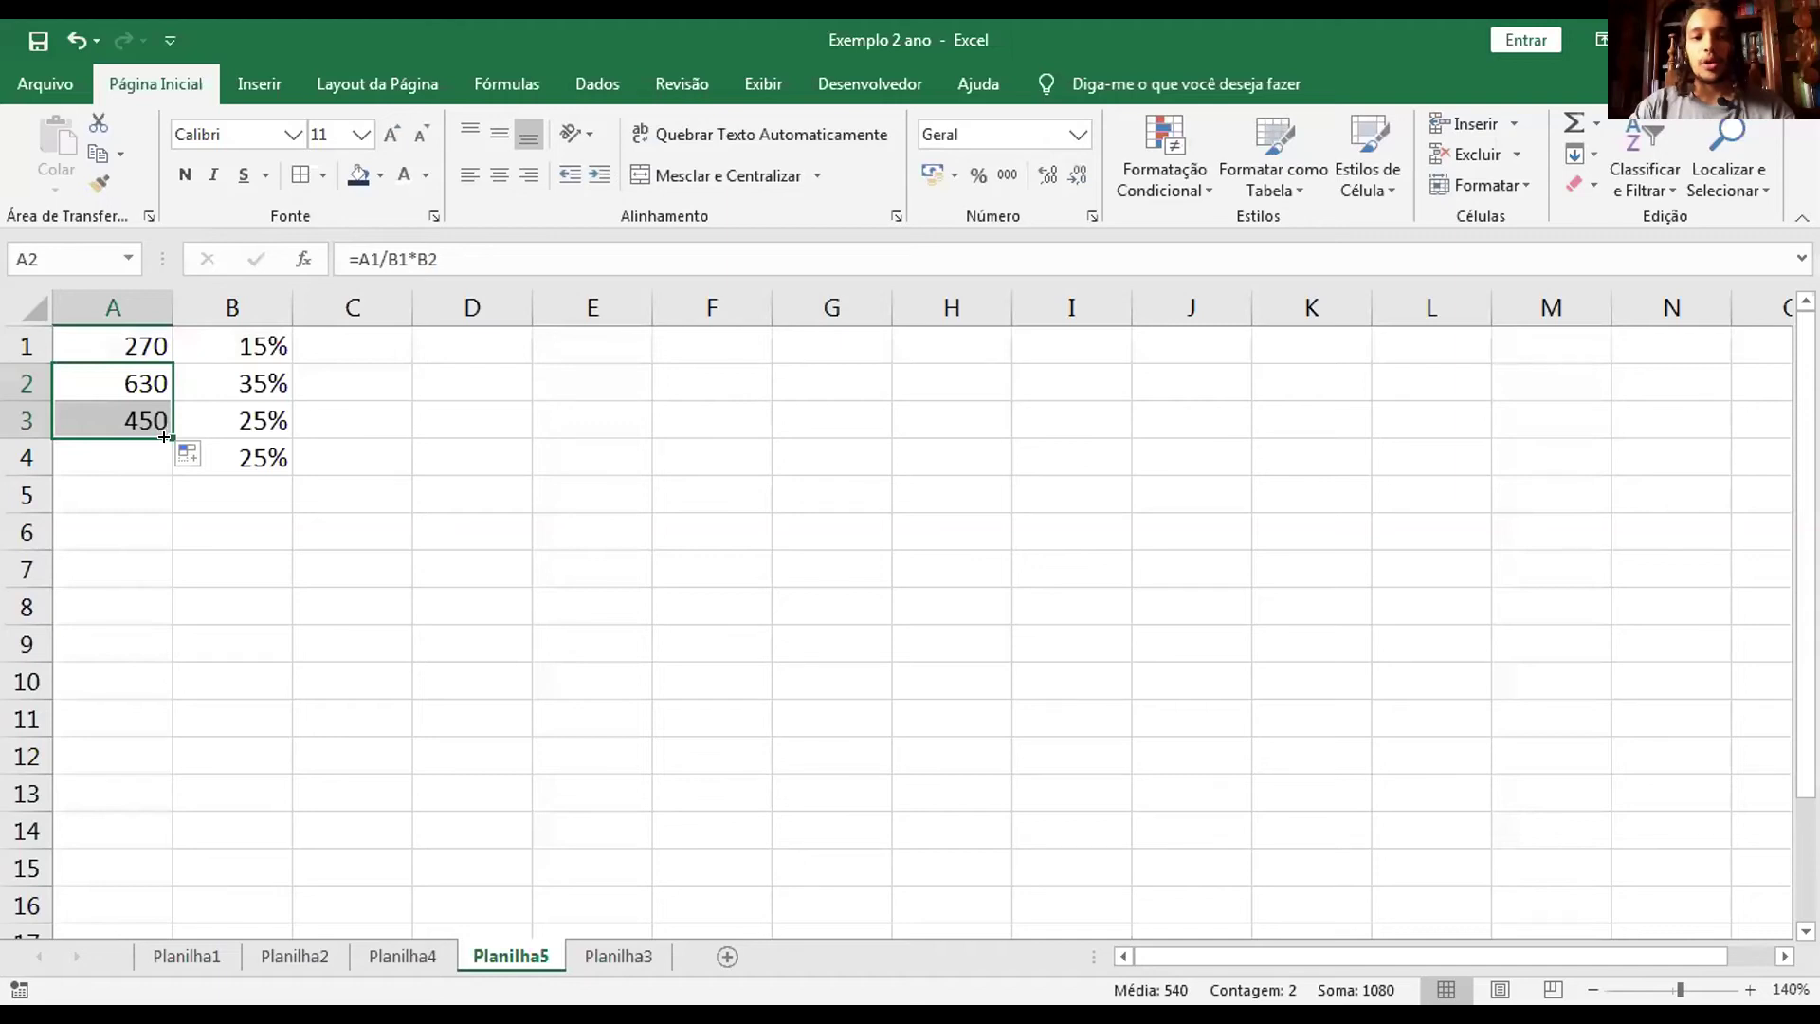
left_click_drag(163, 452, 165, 462)
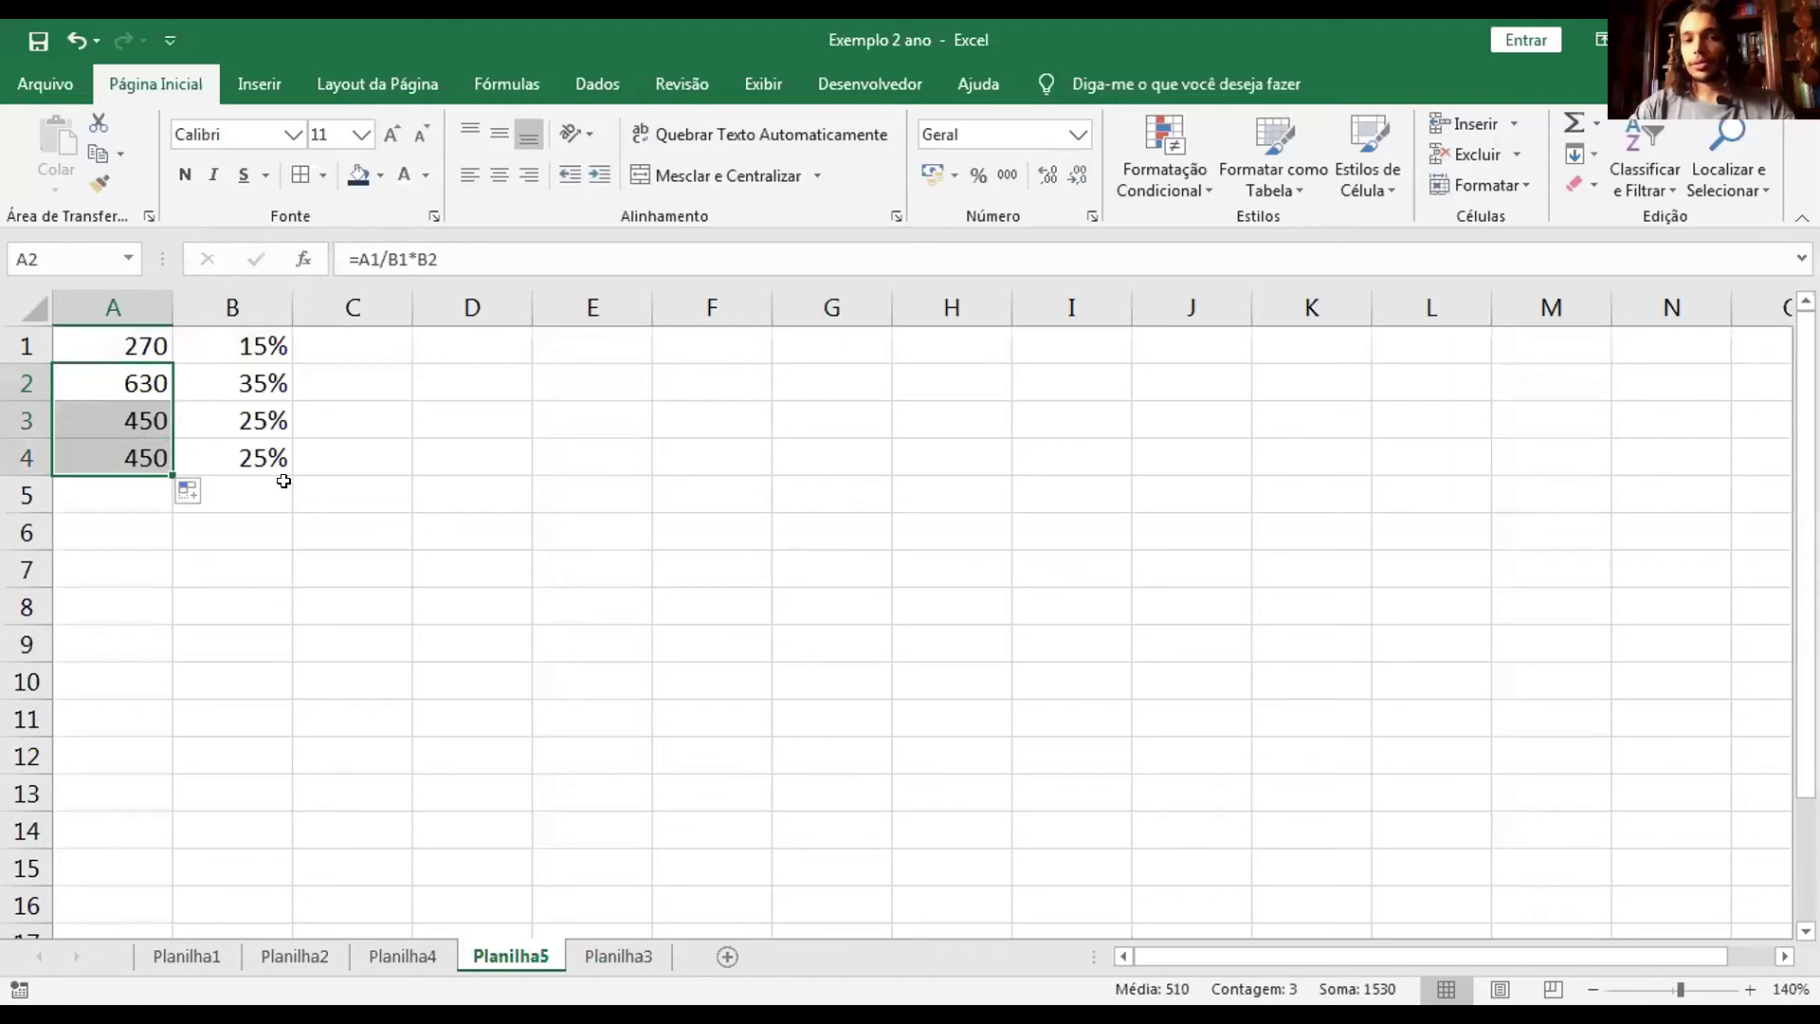
Change the percentages to 13% in B3 and 80% in B4 to test the linked formulas.
left_click(269, 415)
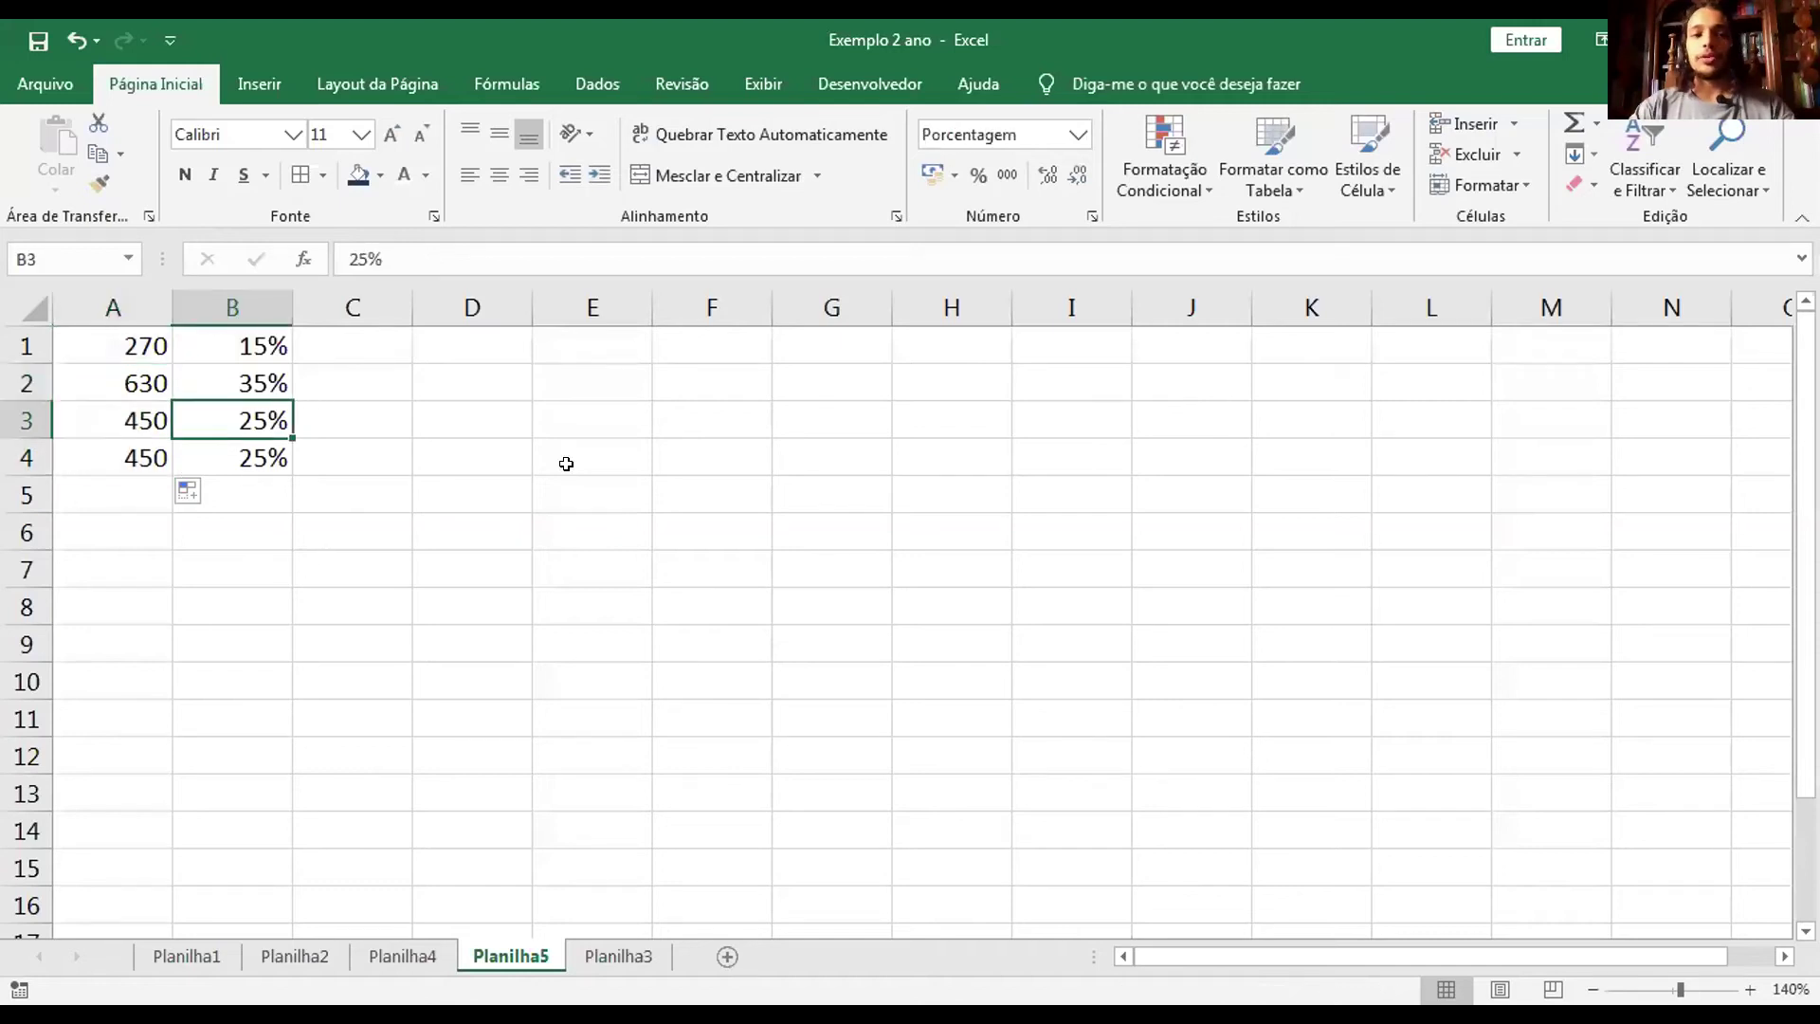
type("13")
key("Return")
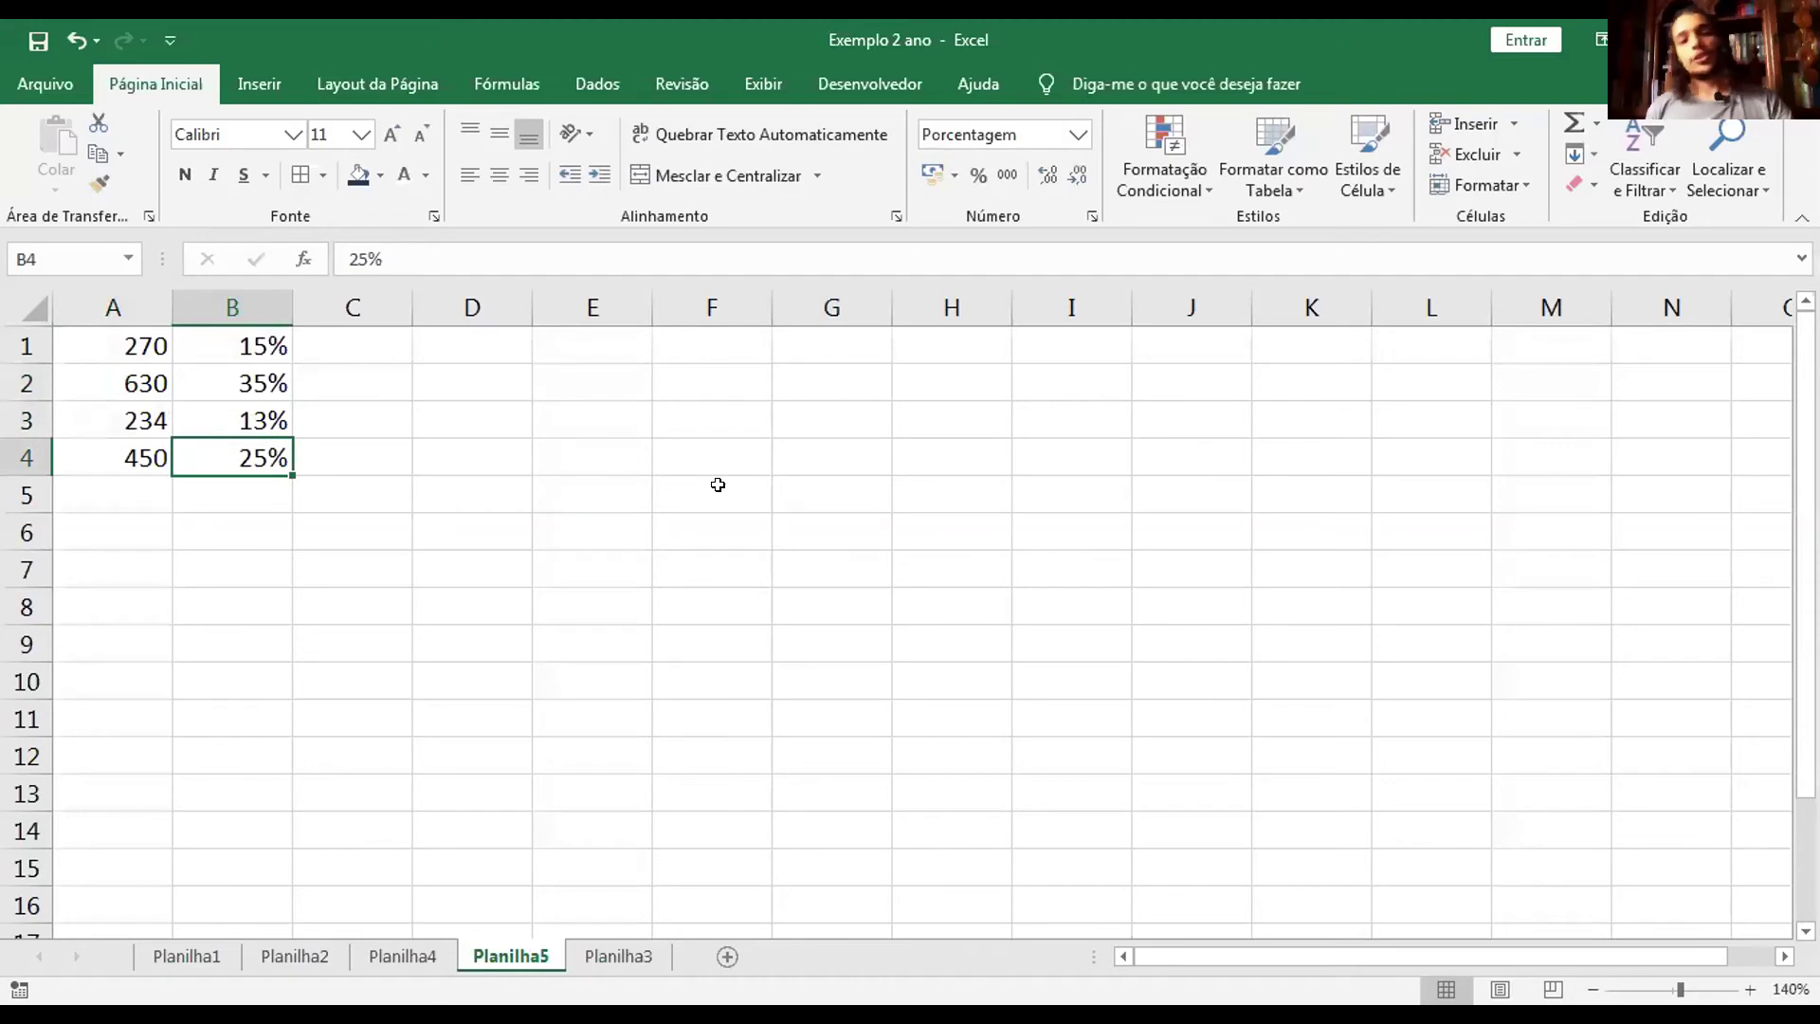
type("80")
key("Return")
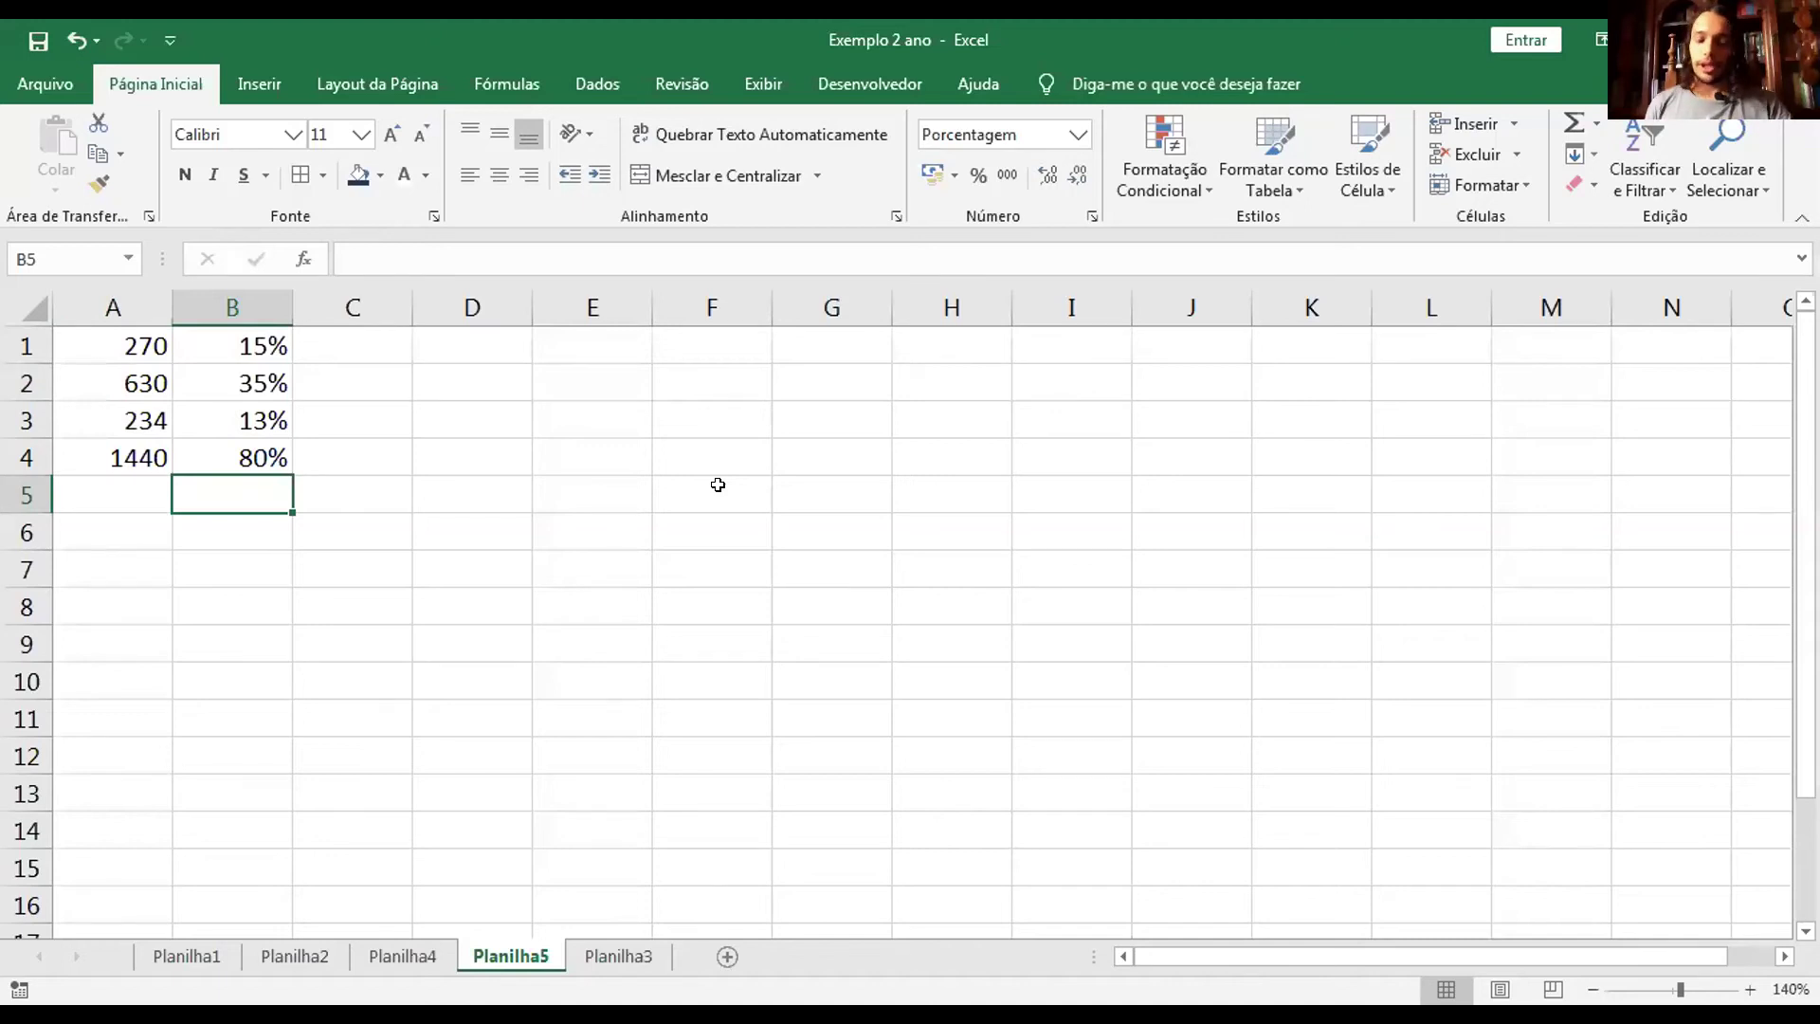
Set the percentages in cells B3 and B4 back to 25%.
key("Up")
key("Up")
type("25")
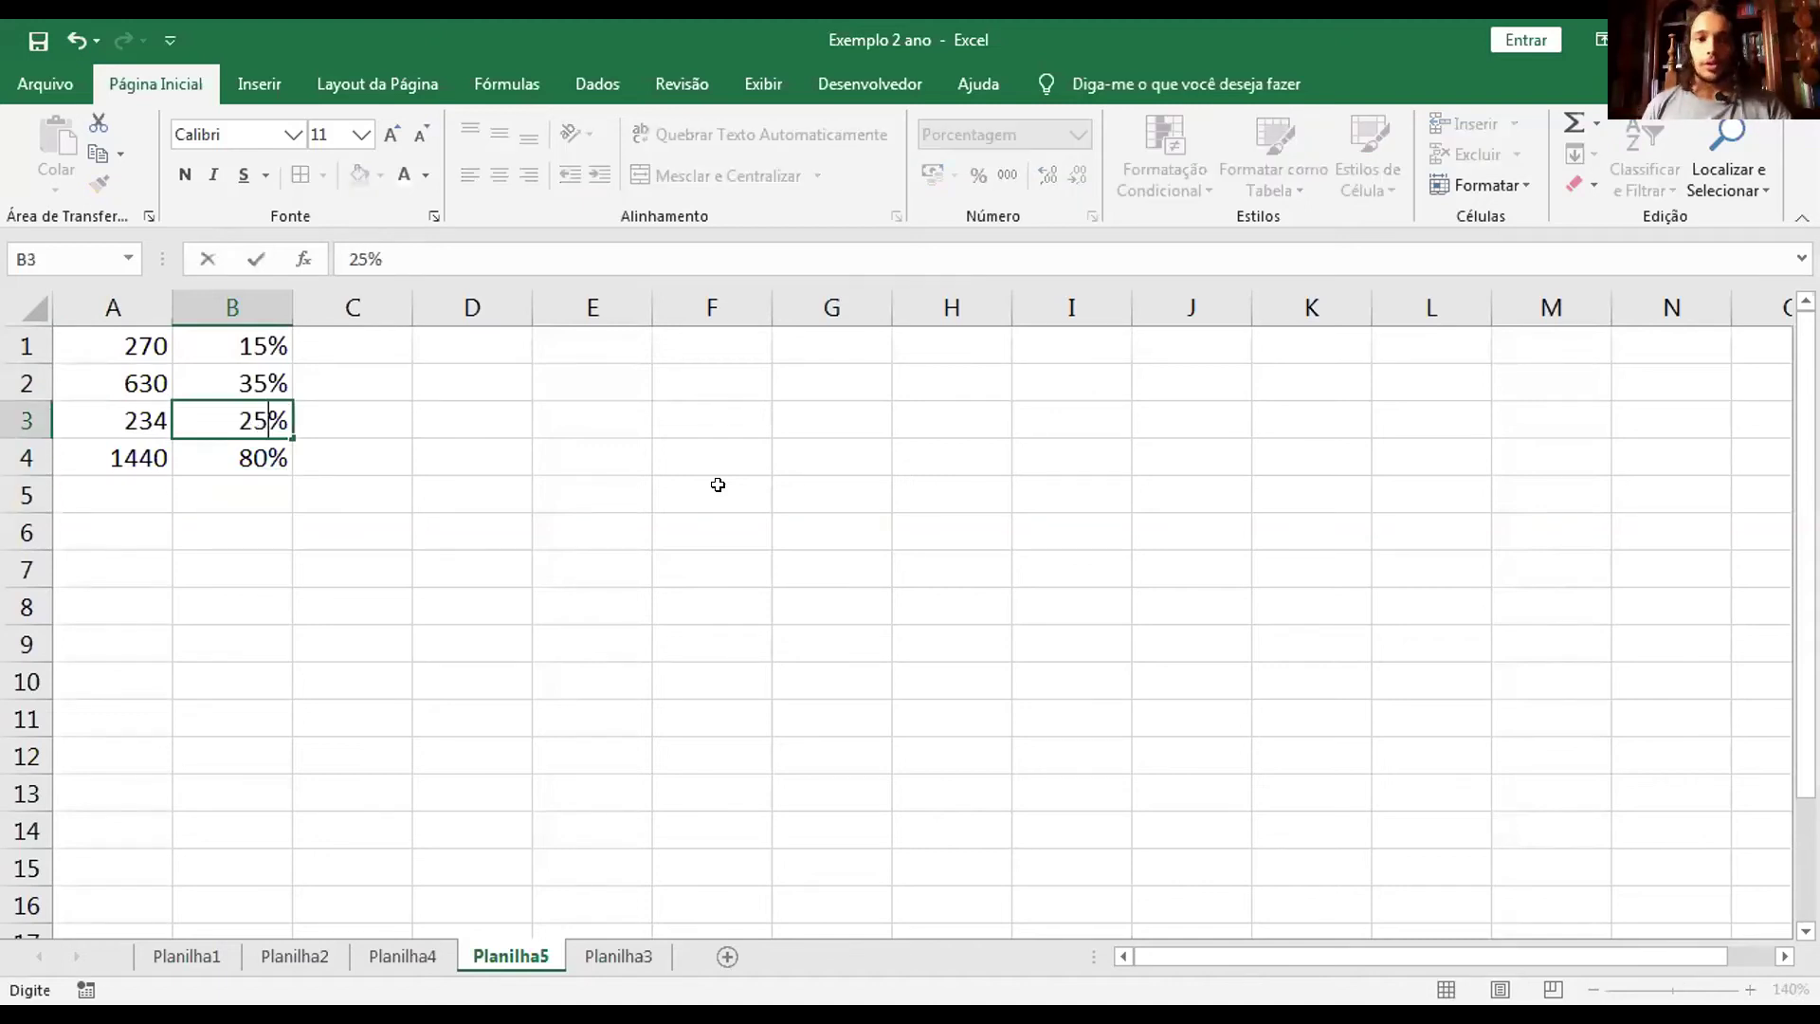
key("Return")
type("25")
key("Return")
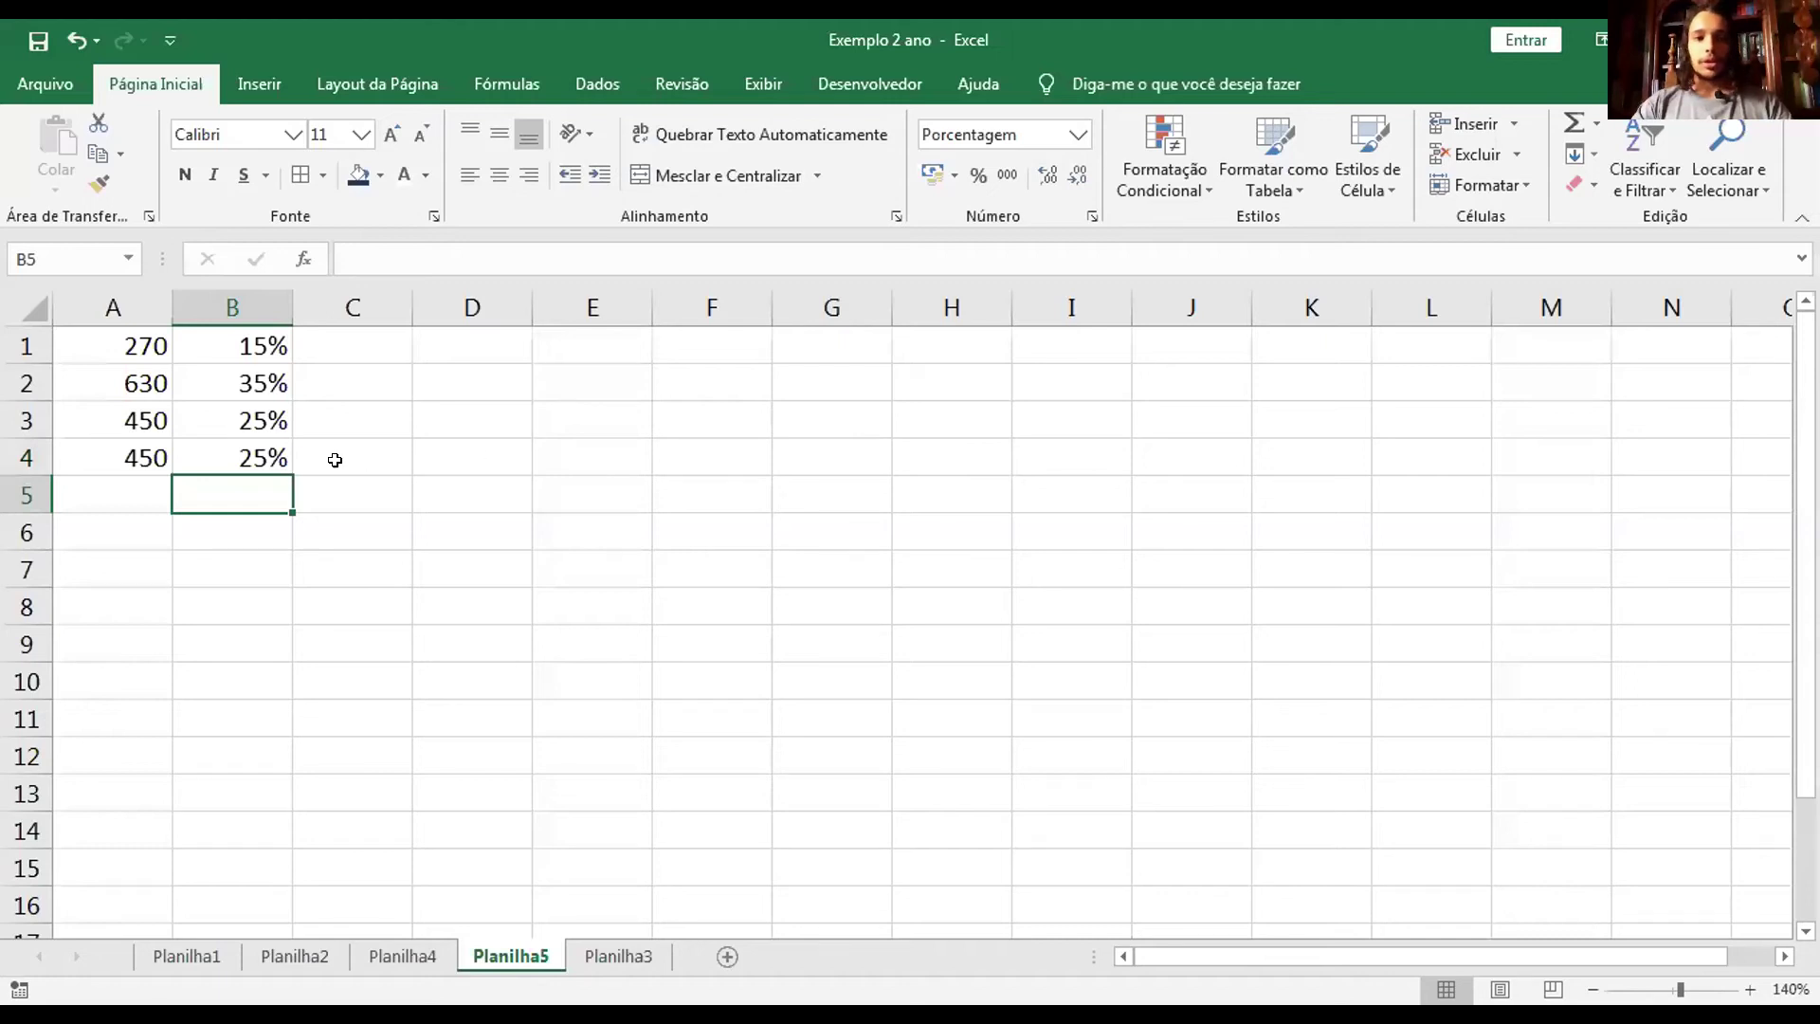
left_click(383, 455)
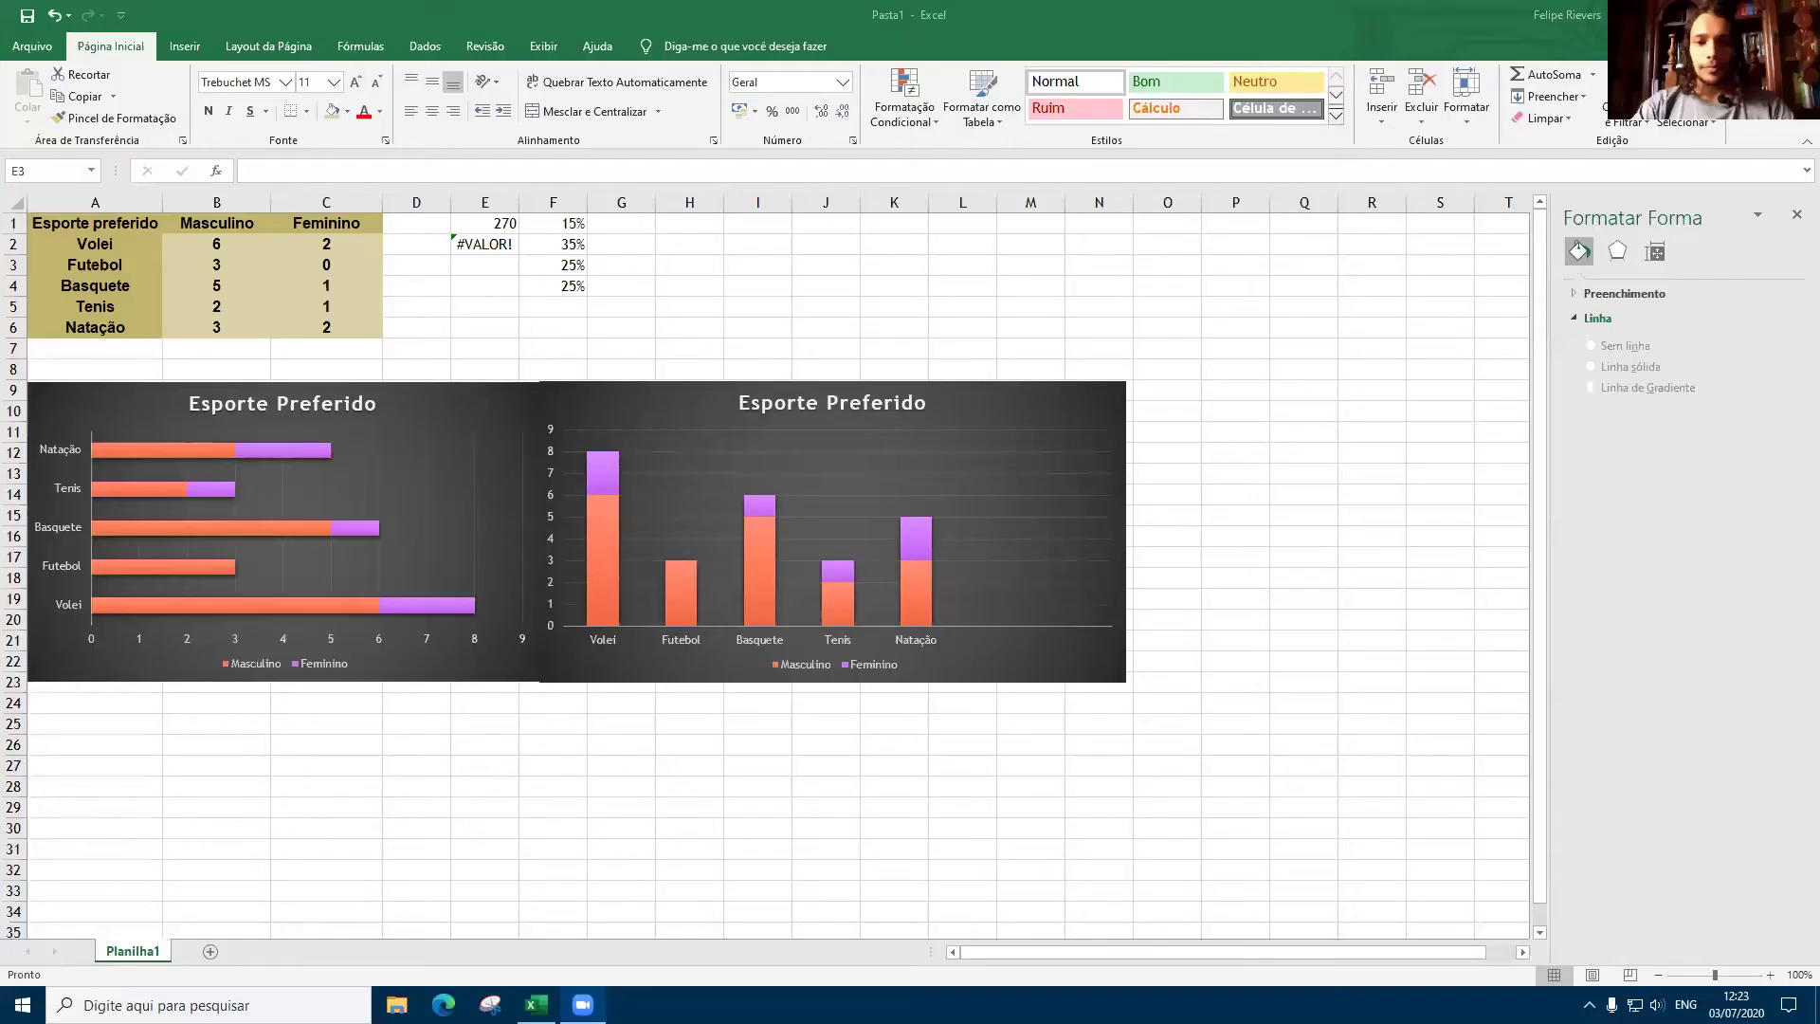
Try to replace the formula in cell E2 of the Pasta1 workbook with =A1, and undo the entry.
left_click(492, 244)
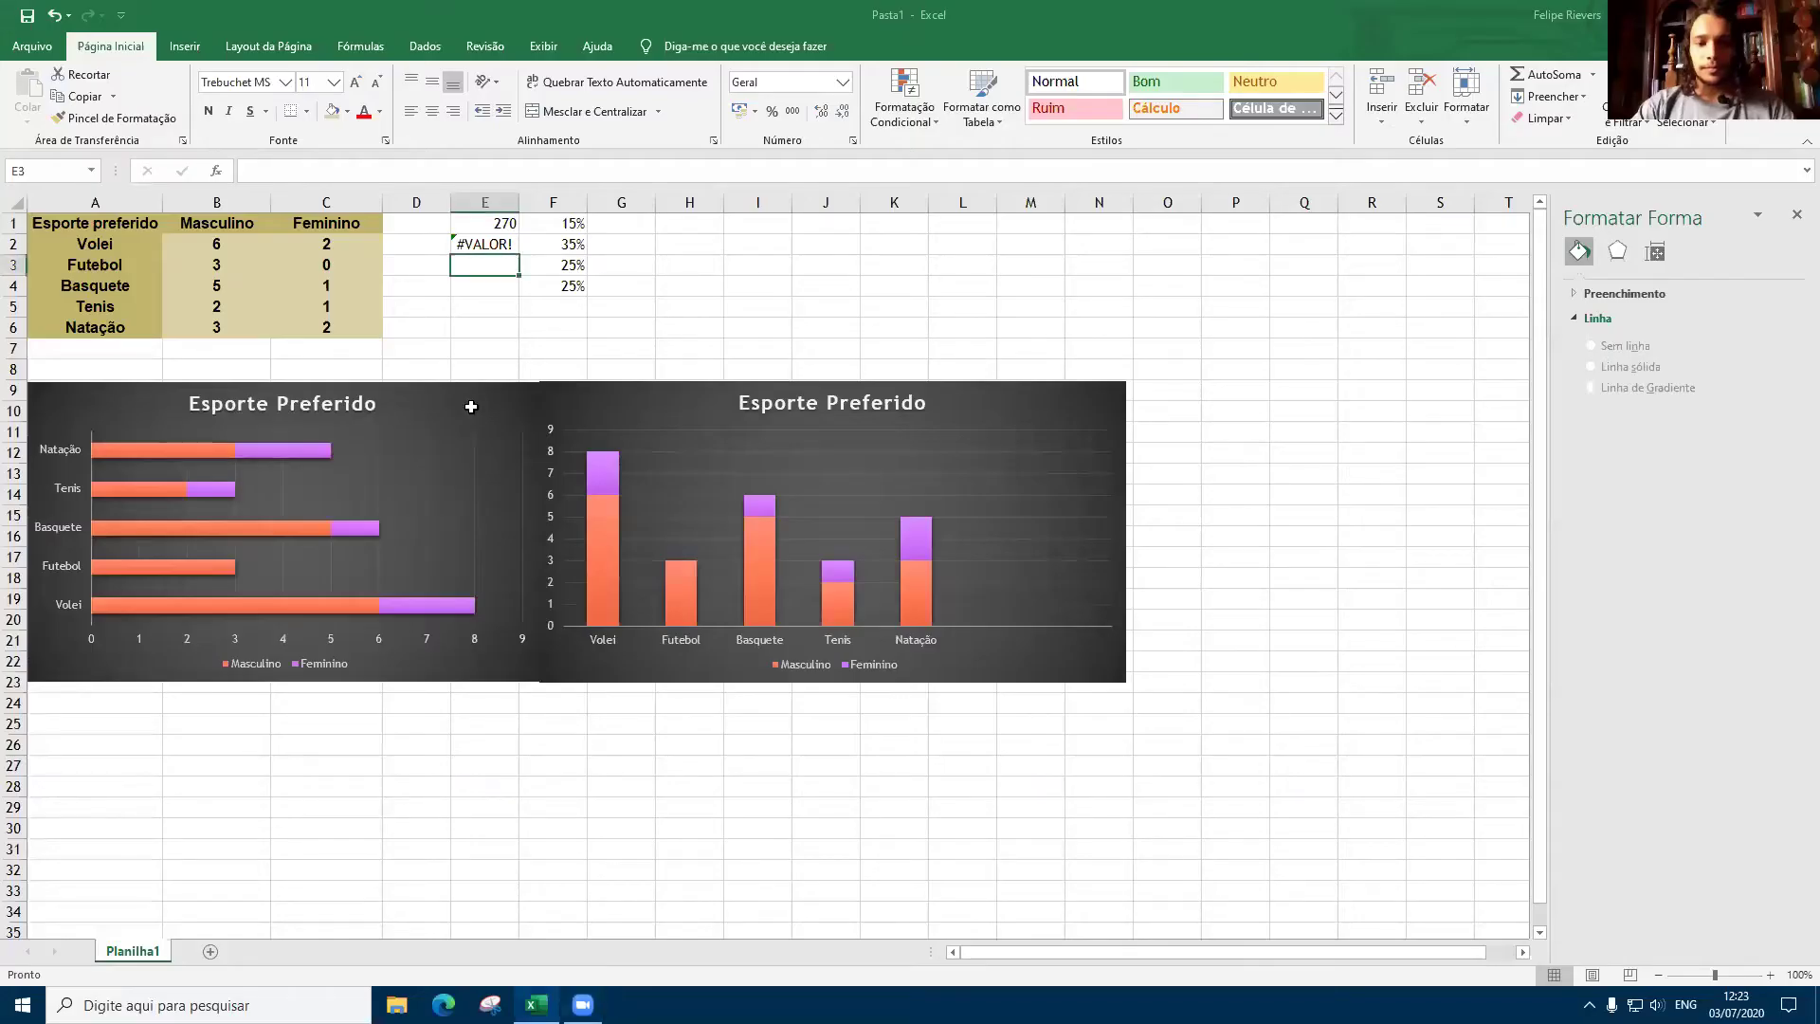
key("BackSpace")
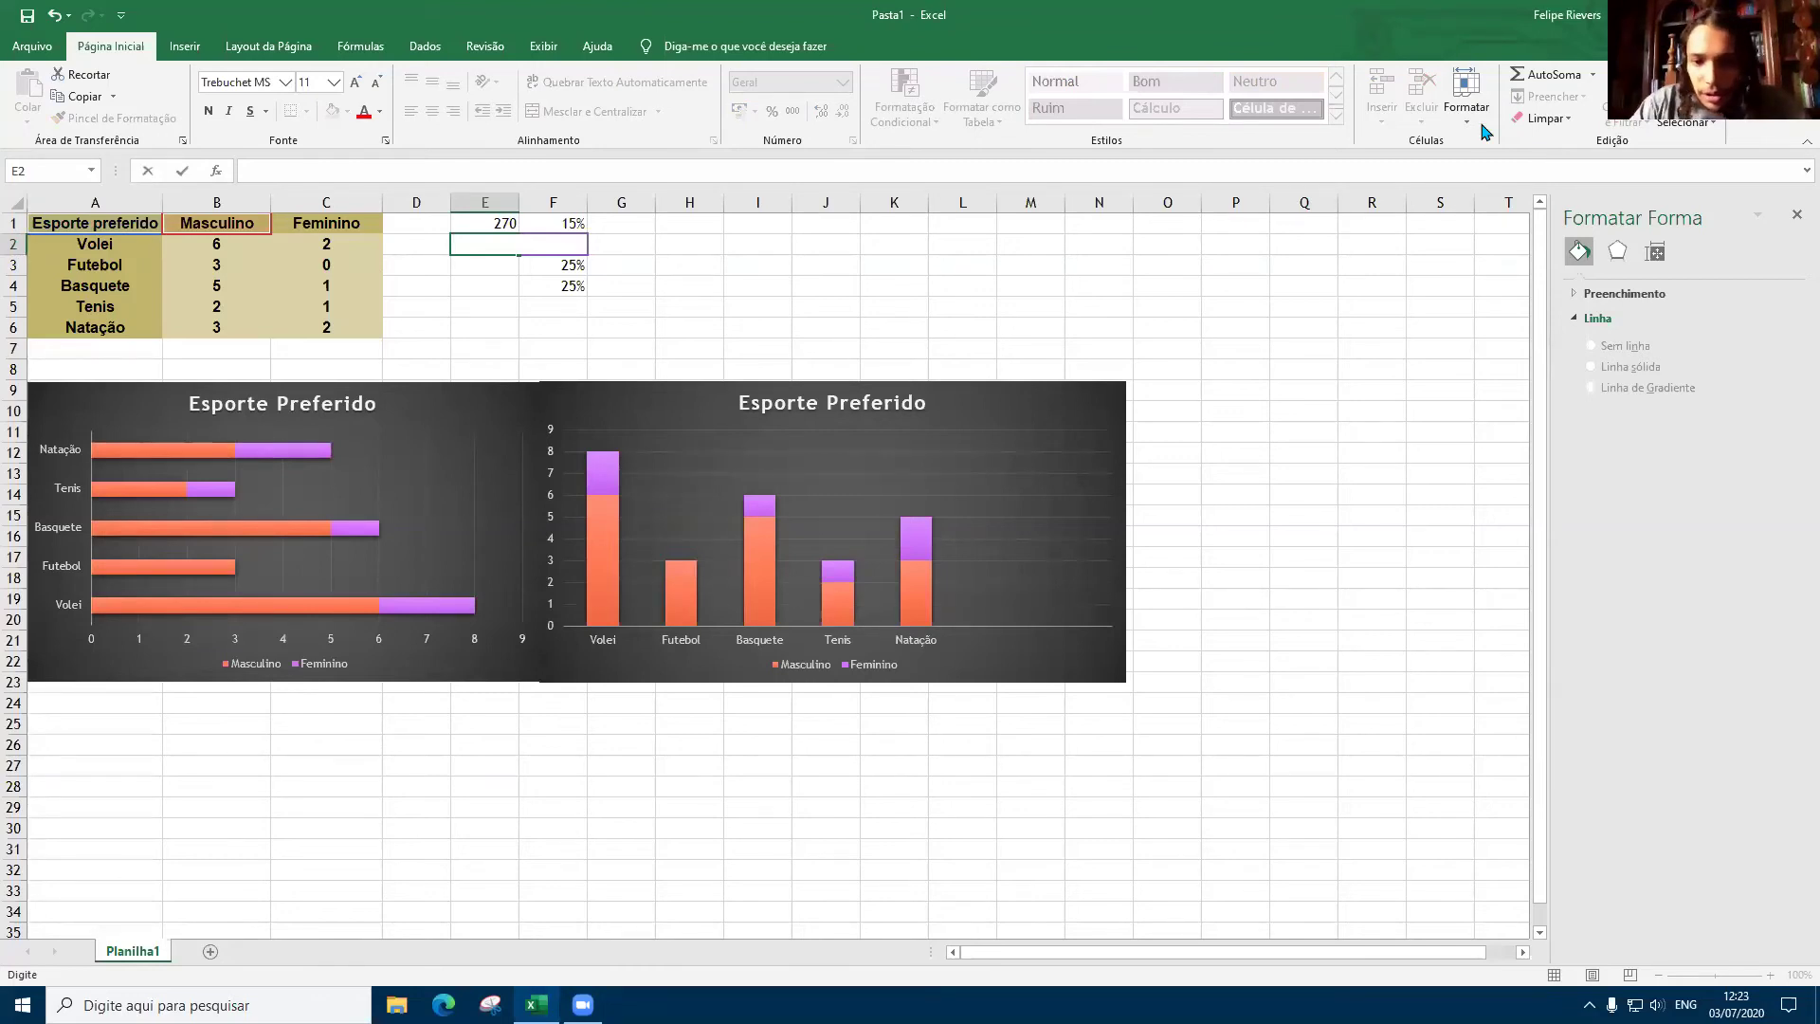
type("a")
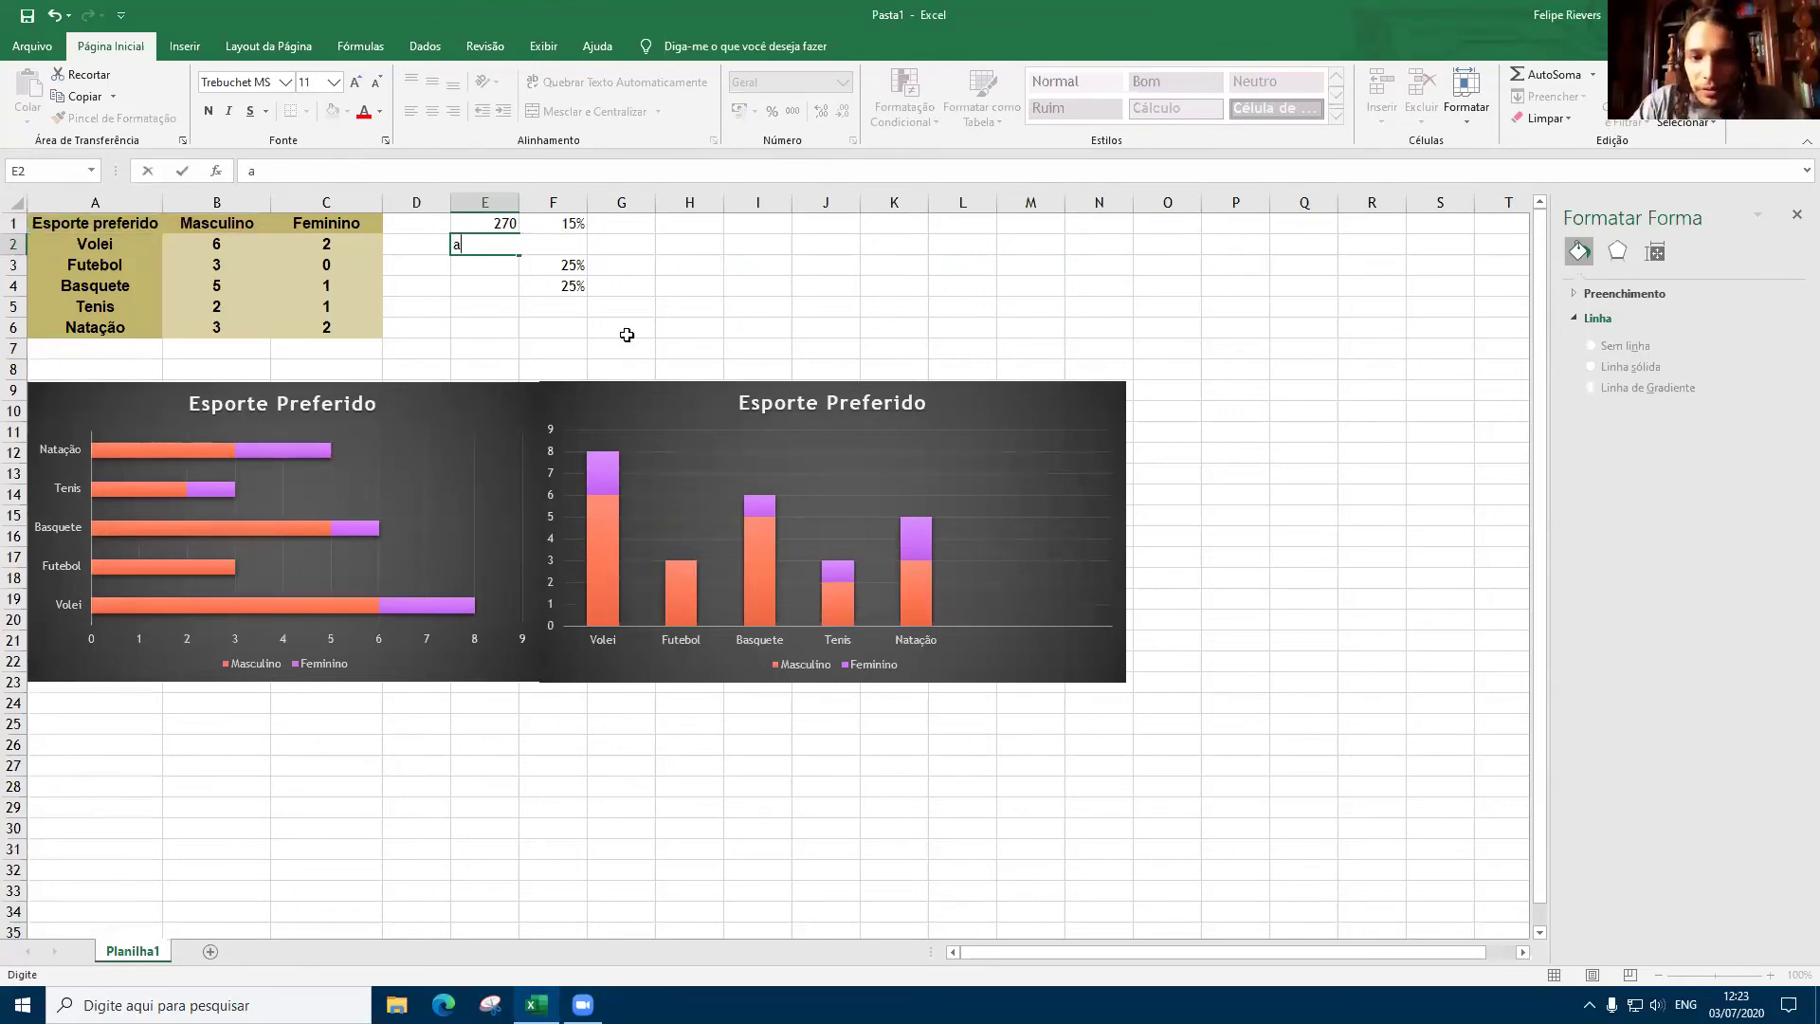
type("1")
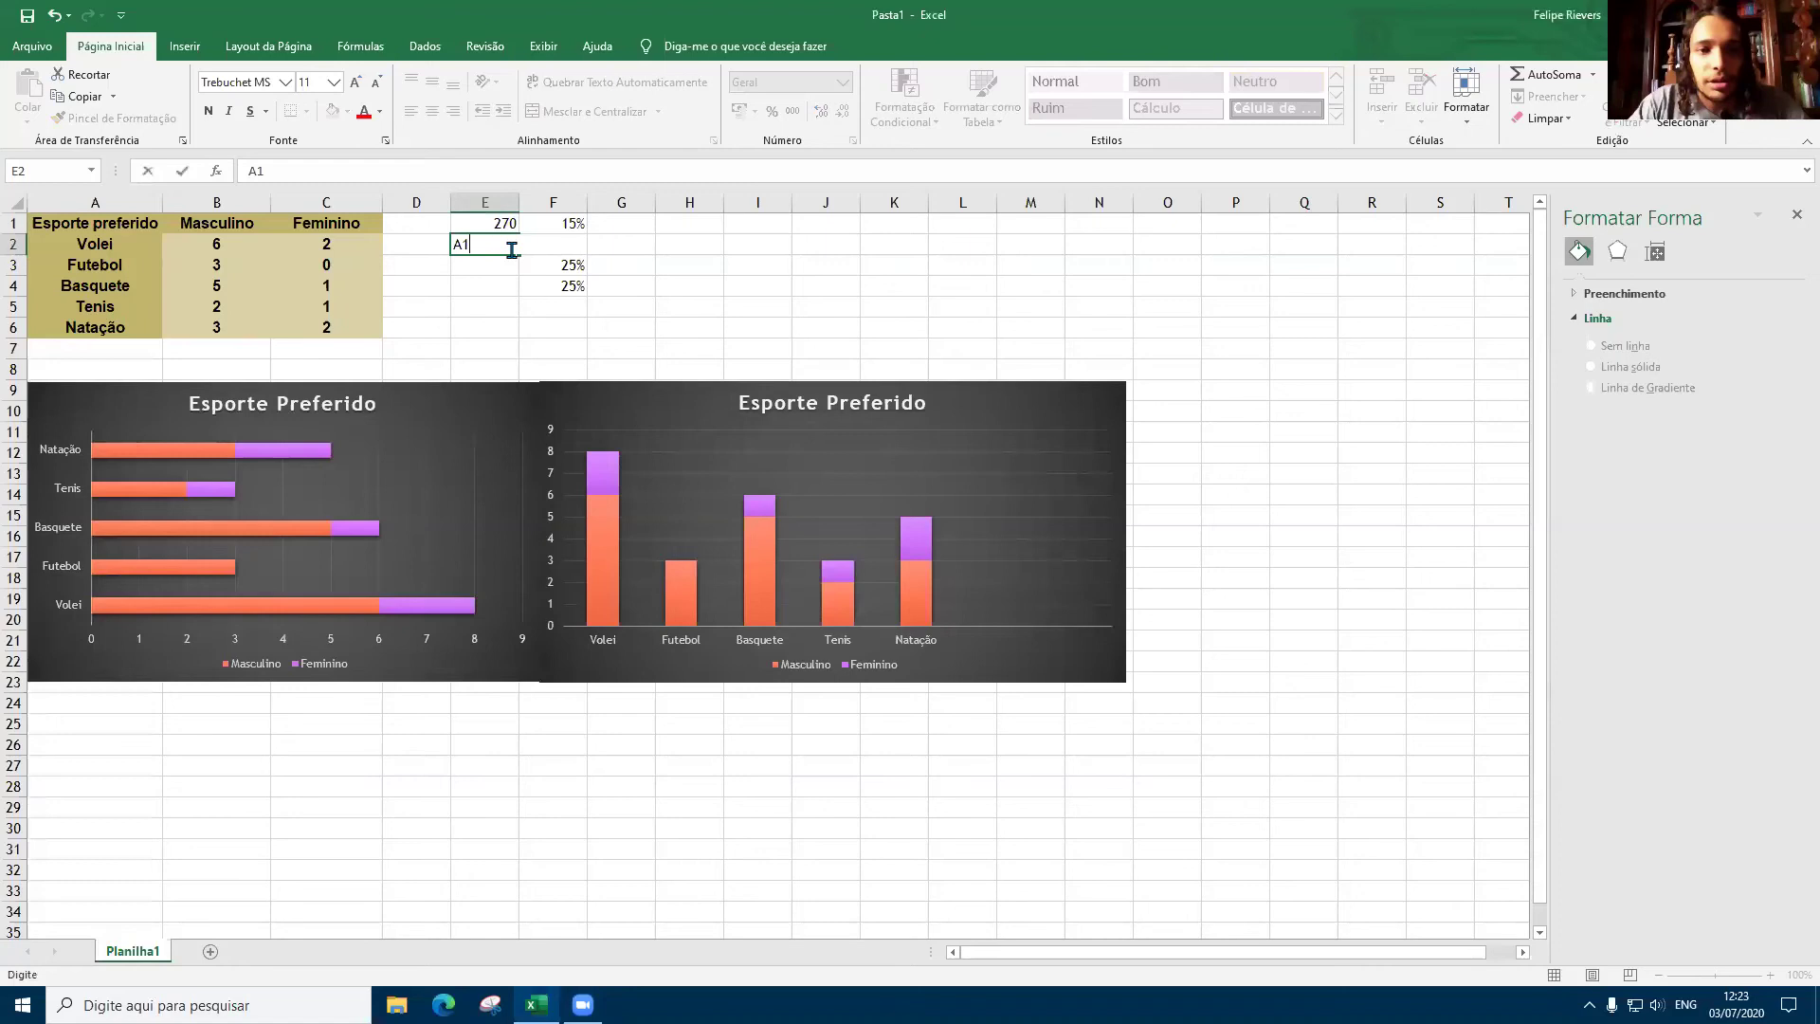
type("=")
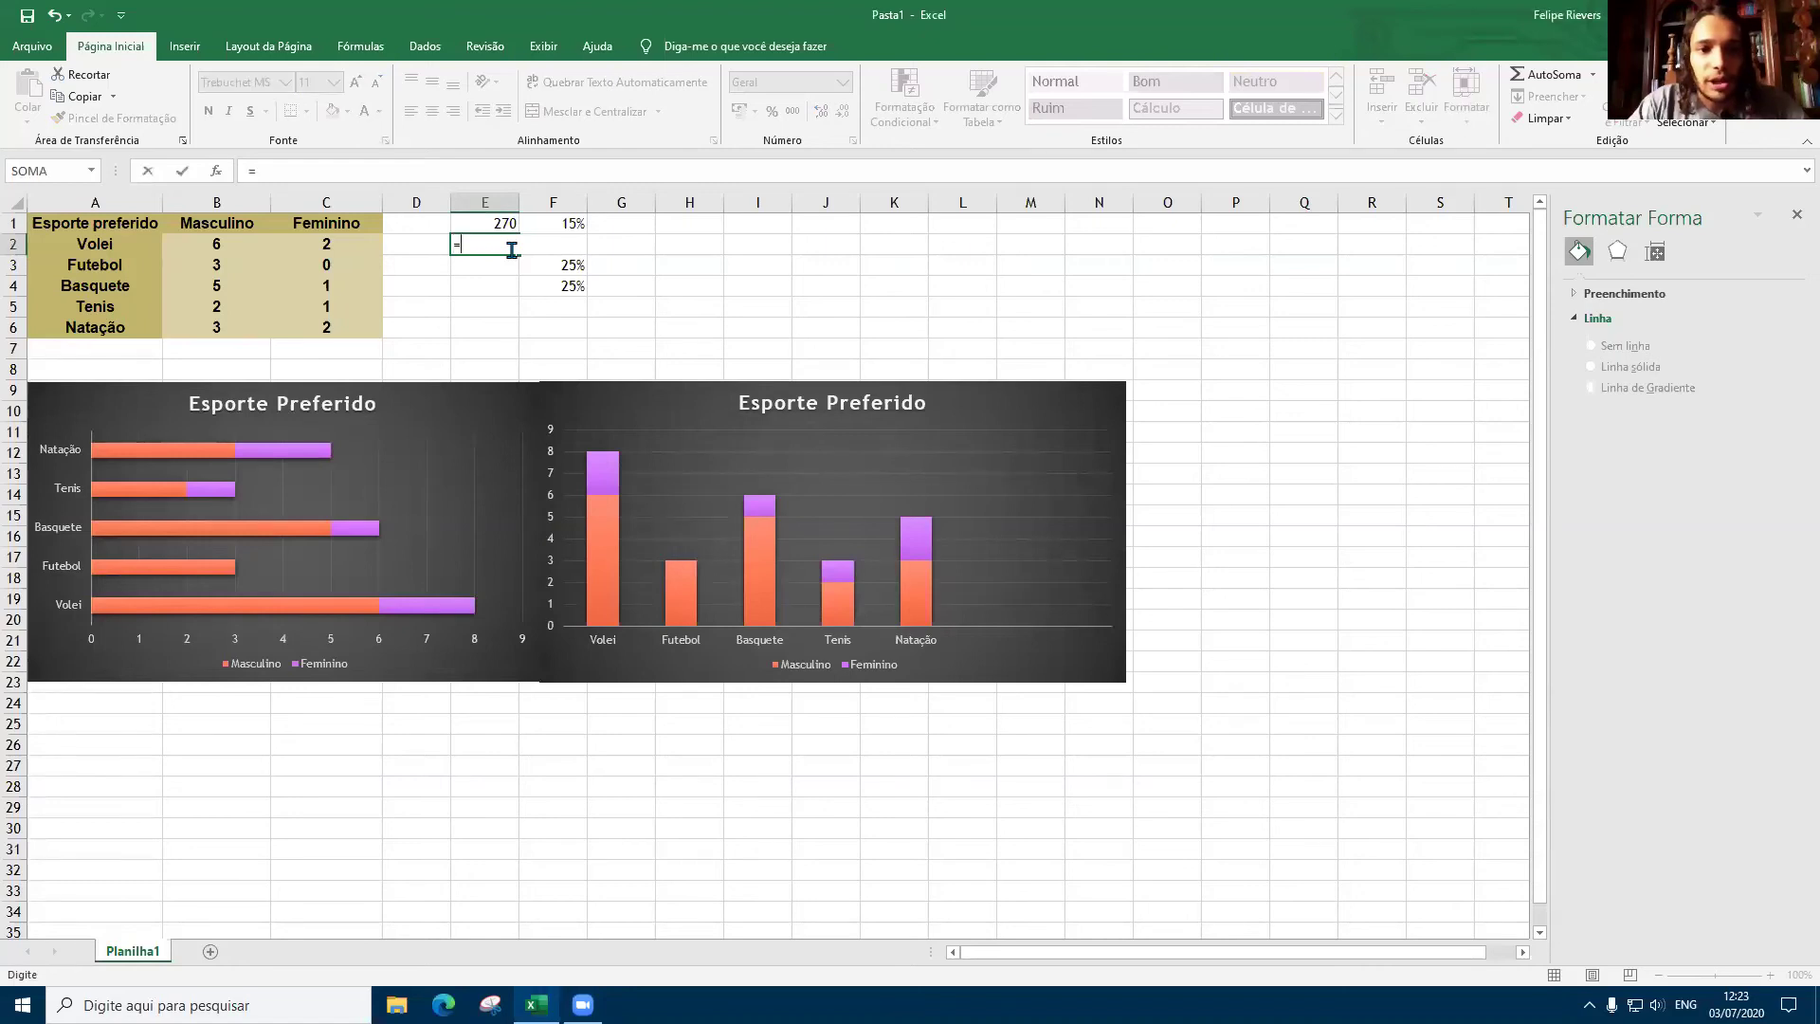
type("A1")
key("BackSpace")
key("BackSpace")
type("A1")
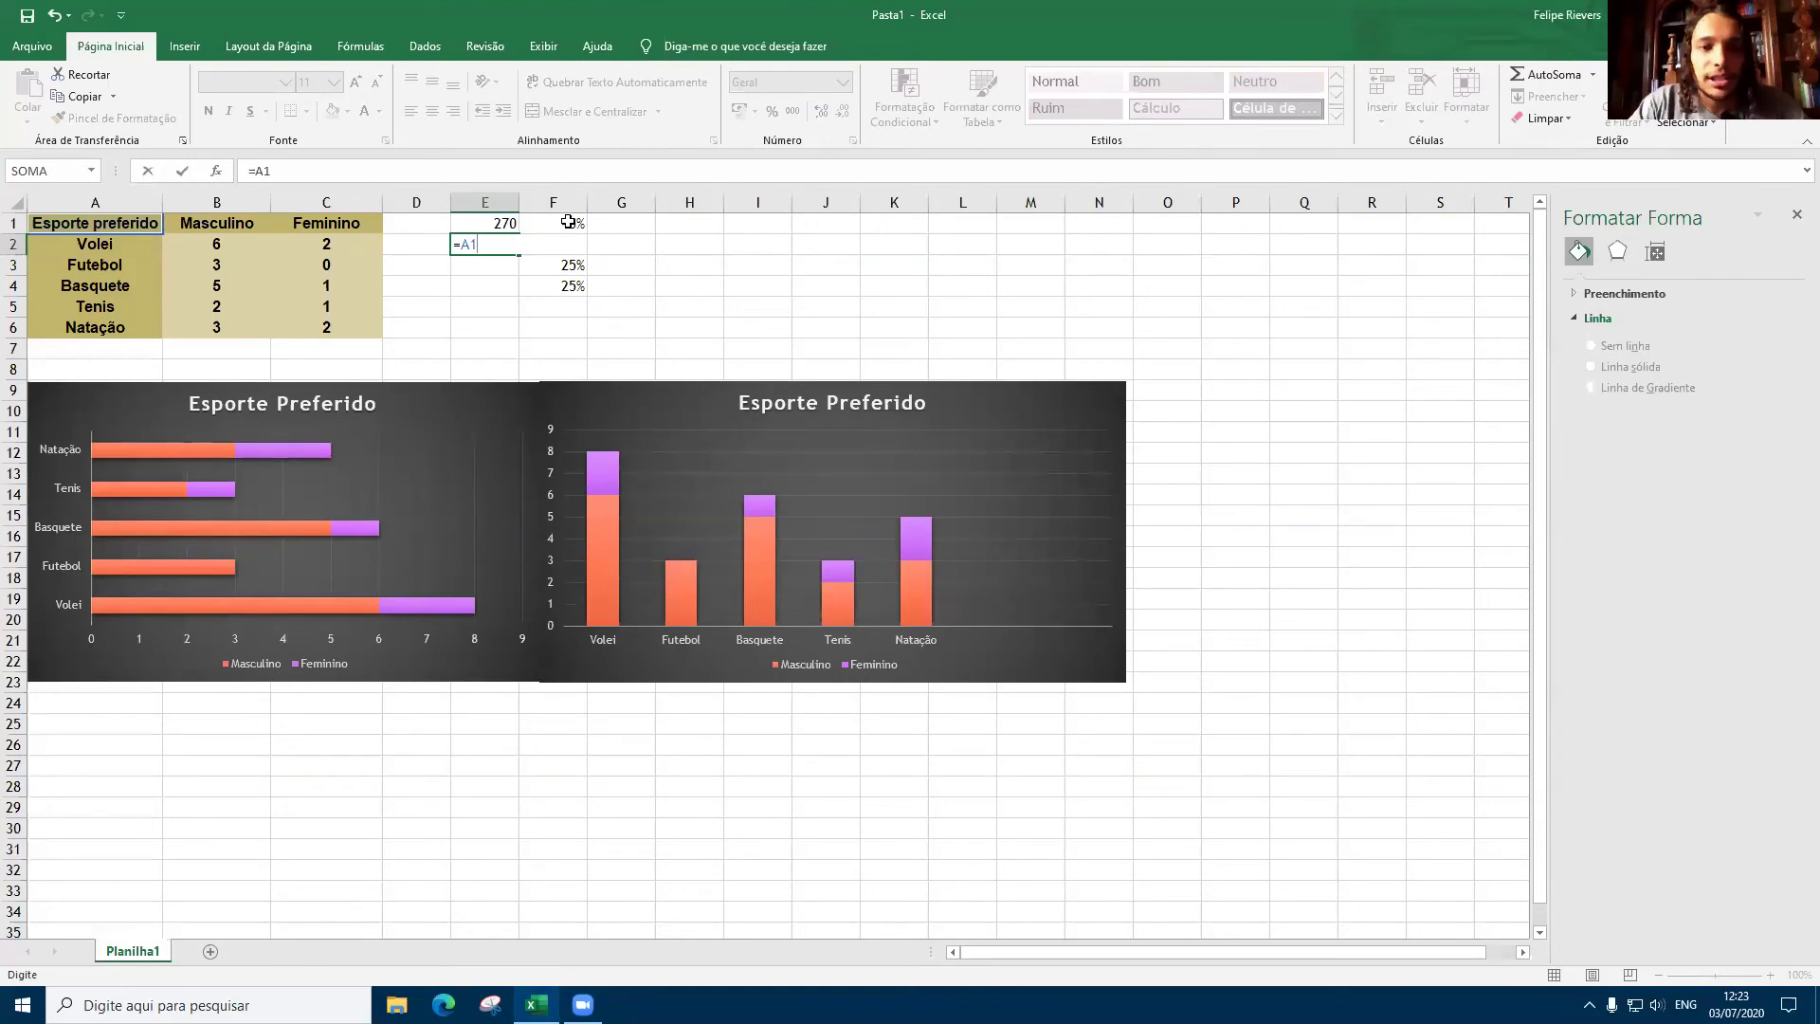
left_click(543, 229)
left_click(510, 228)
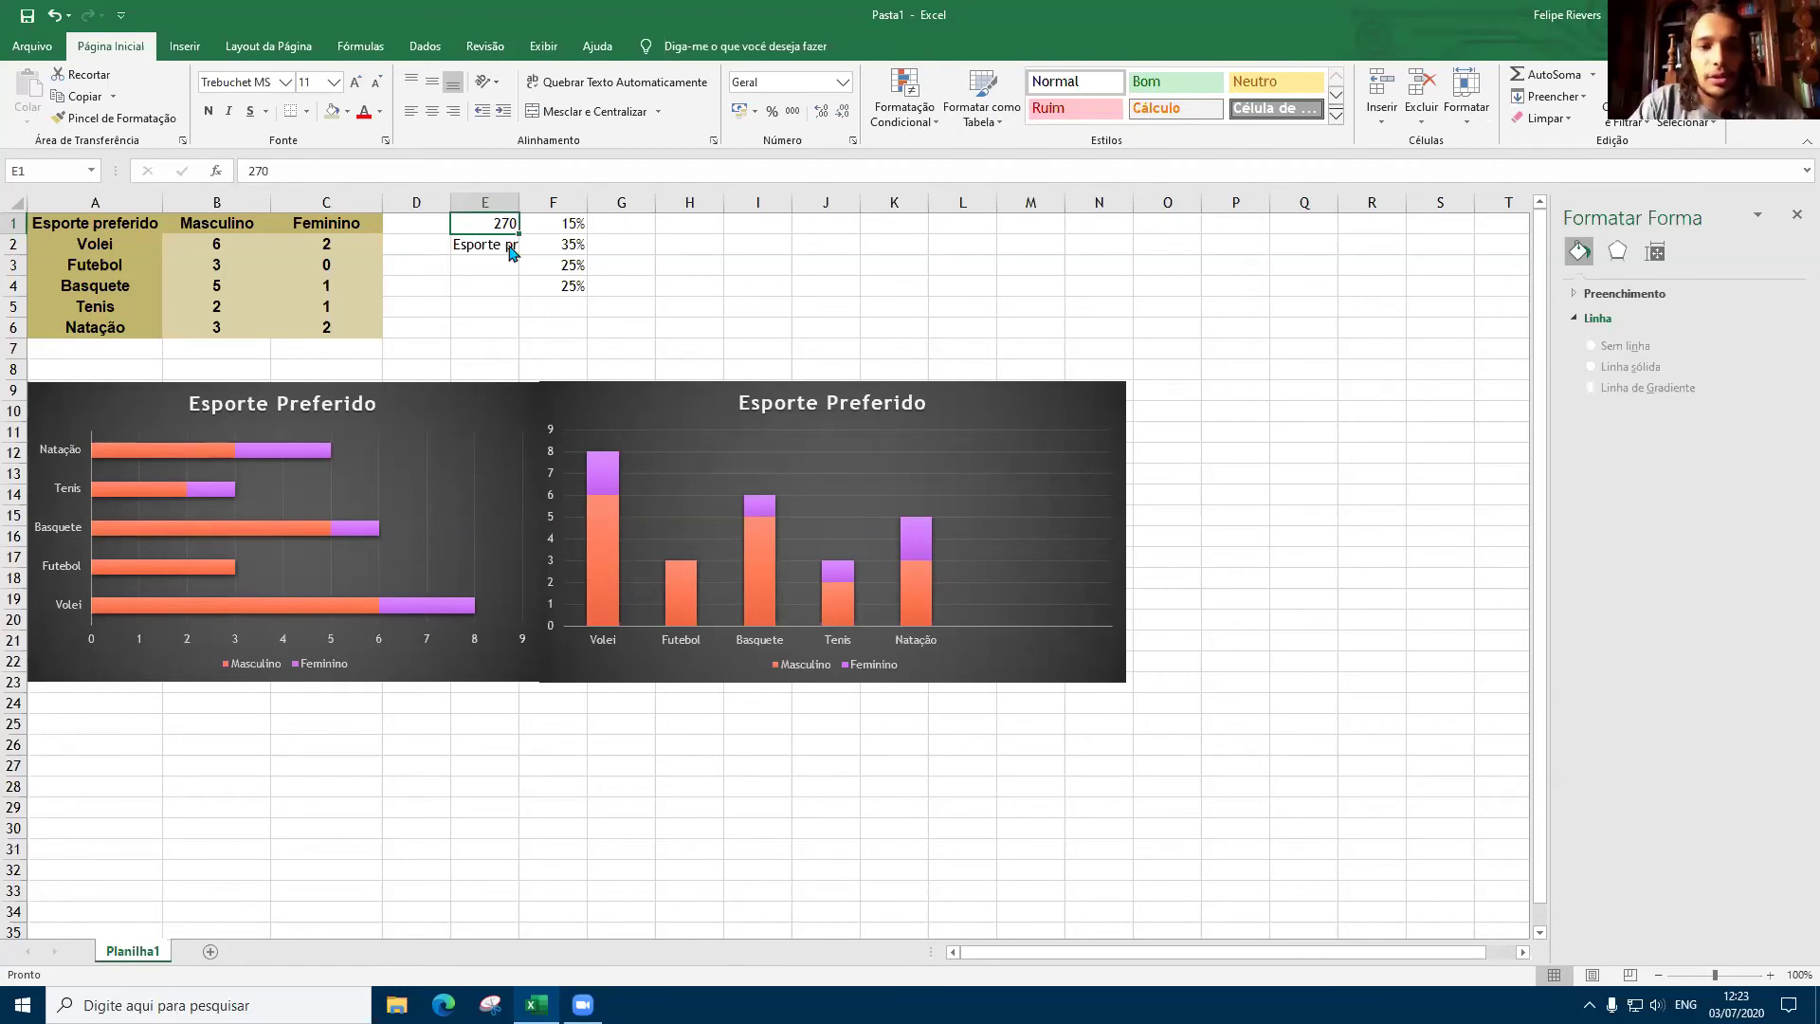
left_click(53, 16)
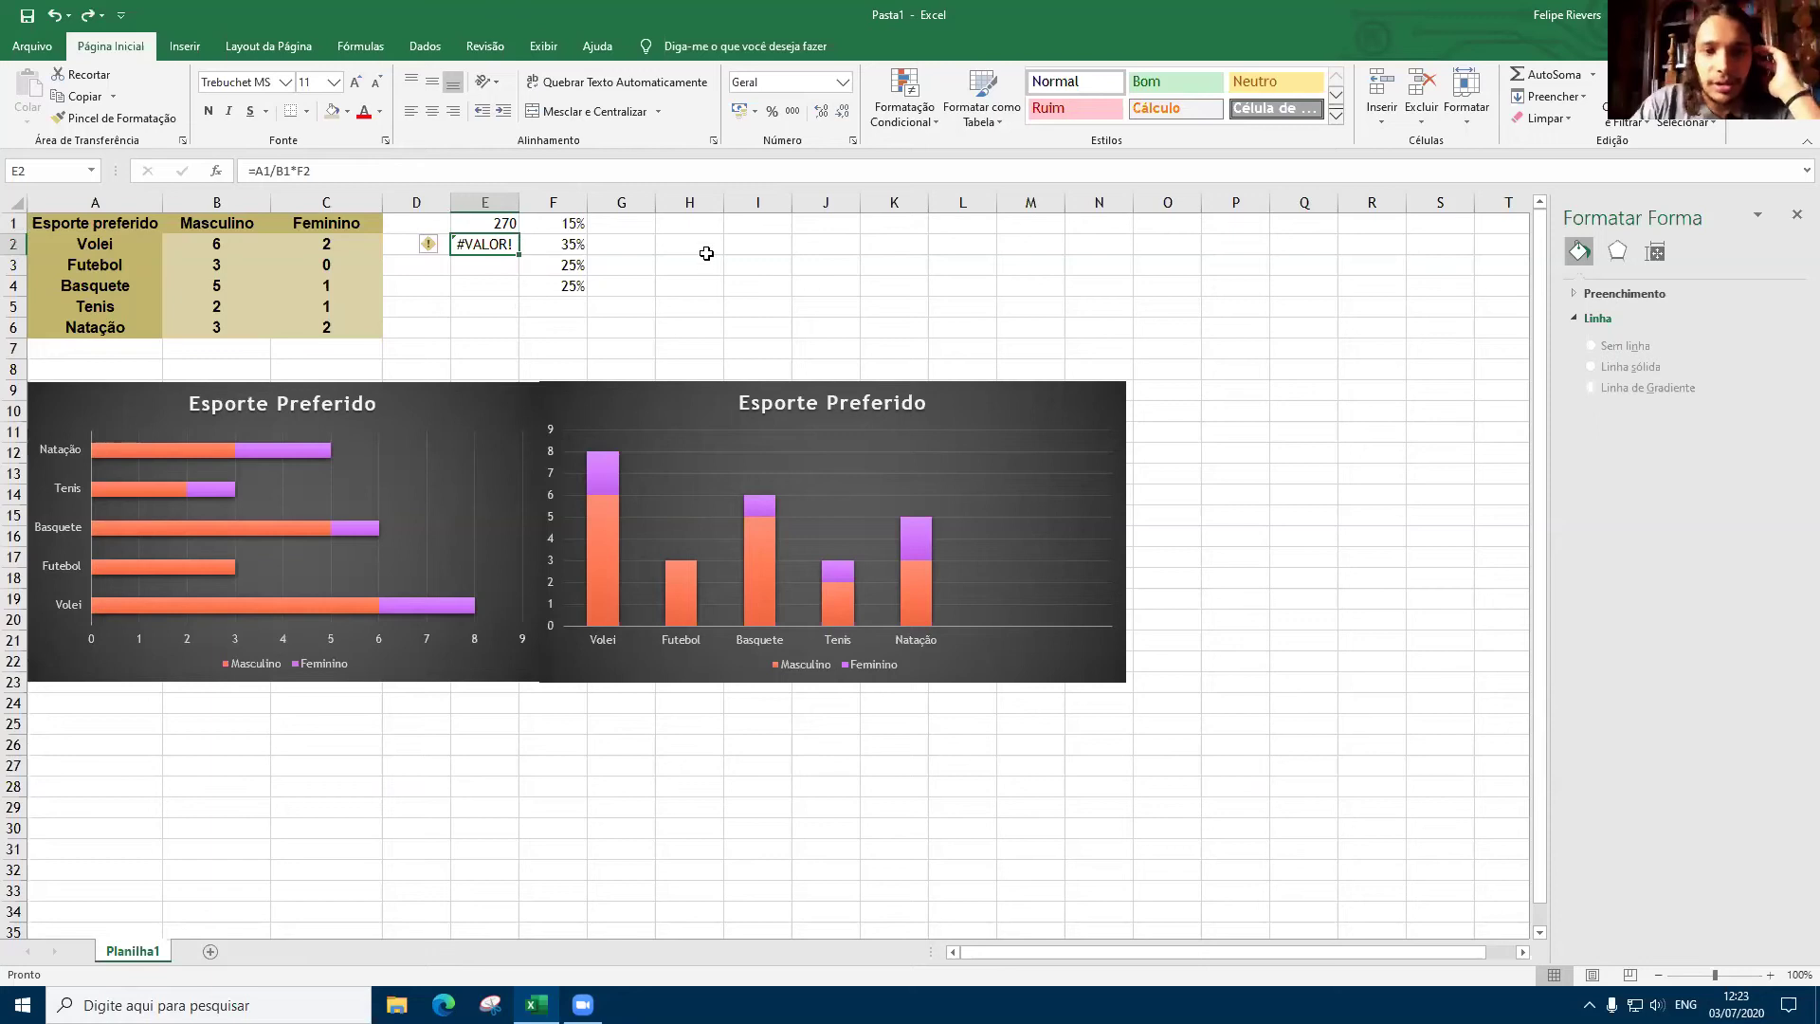
Replace the formula in cell E2 of the Pasta1 workbook with =E1/F1*F2.
double_click(489, 245)
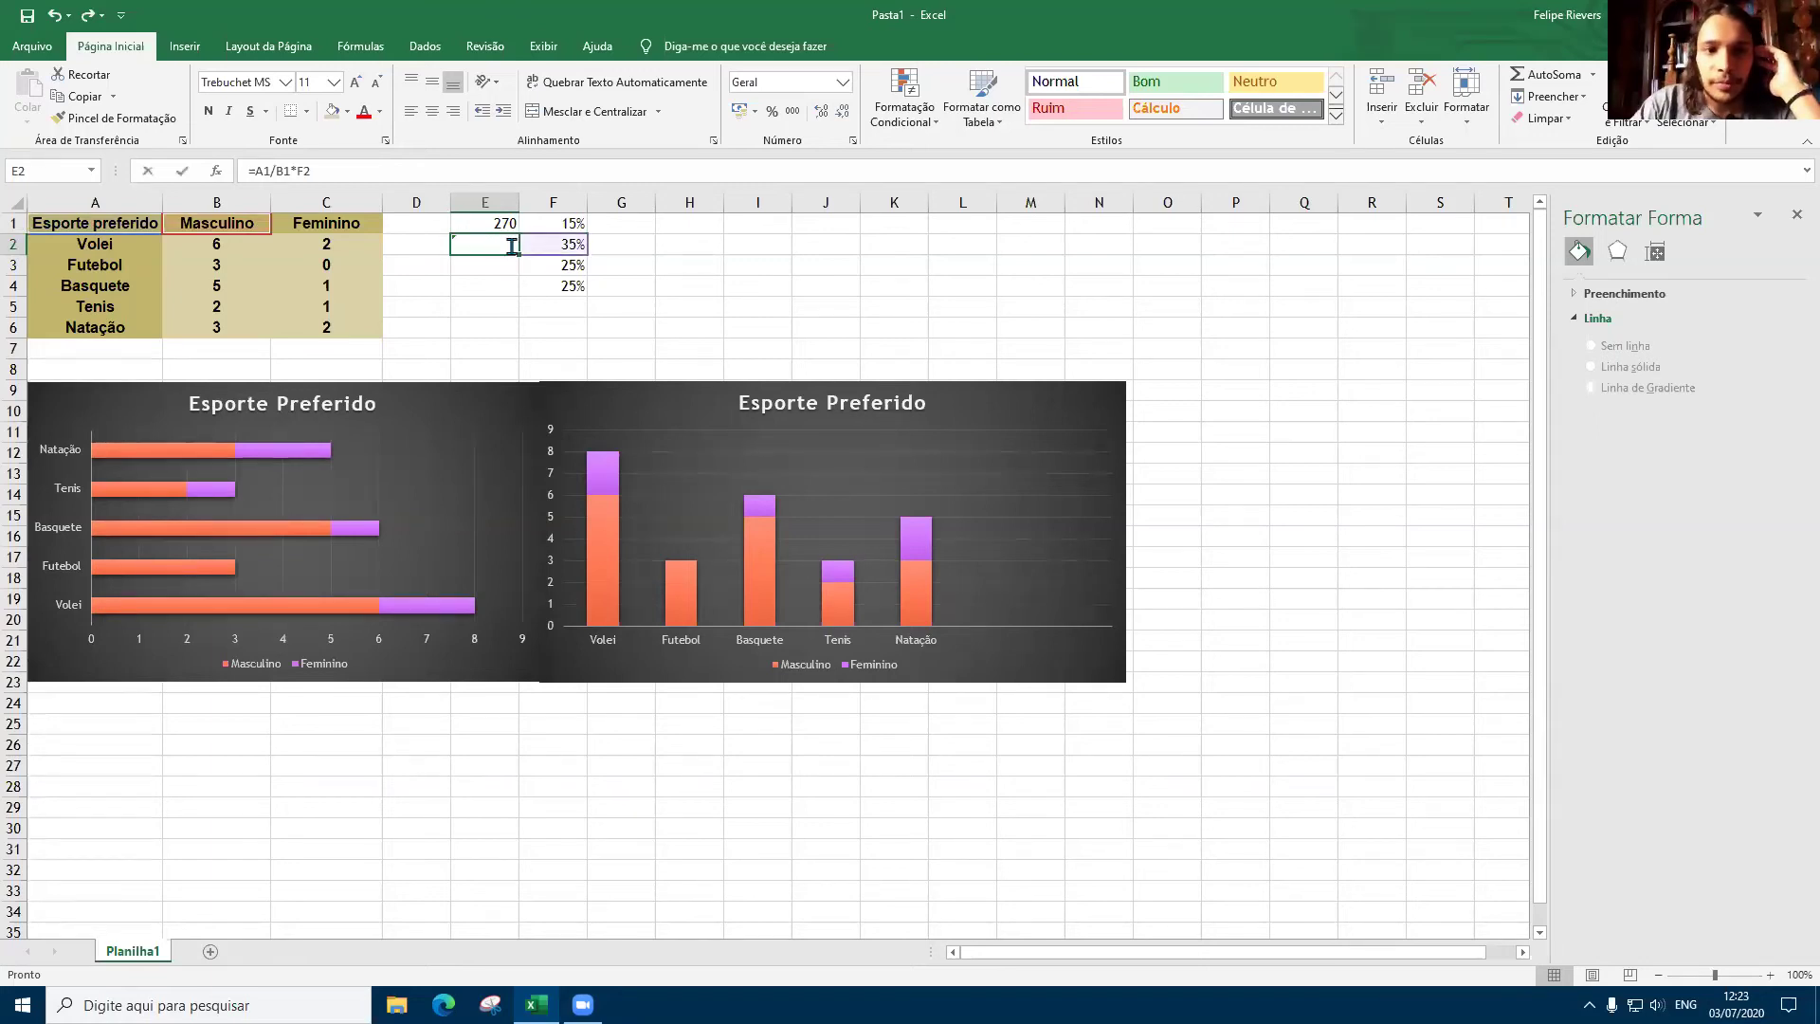
key("BackSpace")
key("BackSpace")
key("BackSpace")
key("BackSpace")
key("BackSpace")
key("BackSpace")
key("BackSpace")
key("BackSpace")
key("BackSpace")
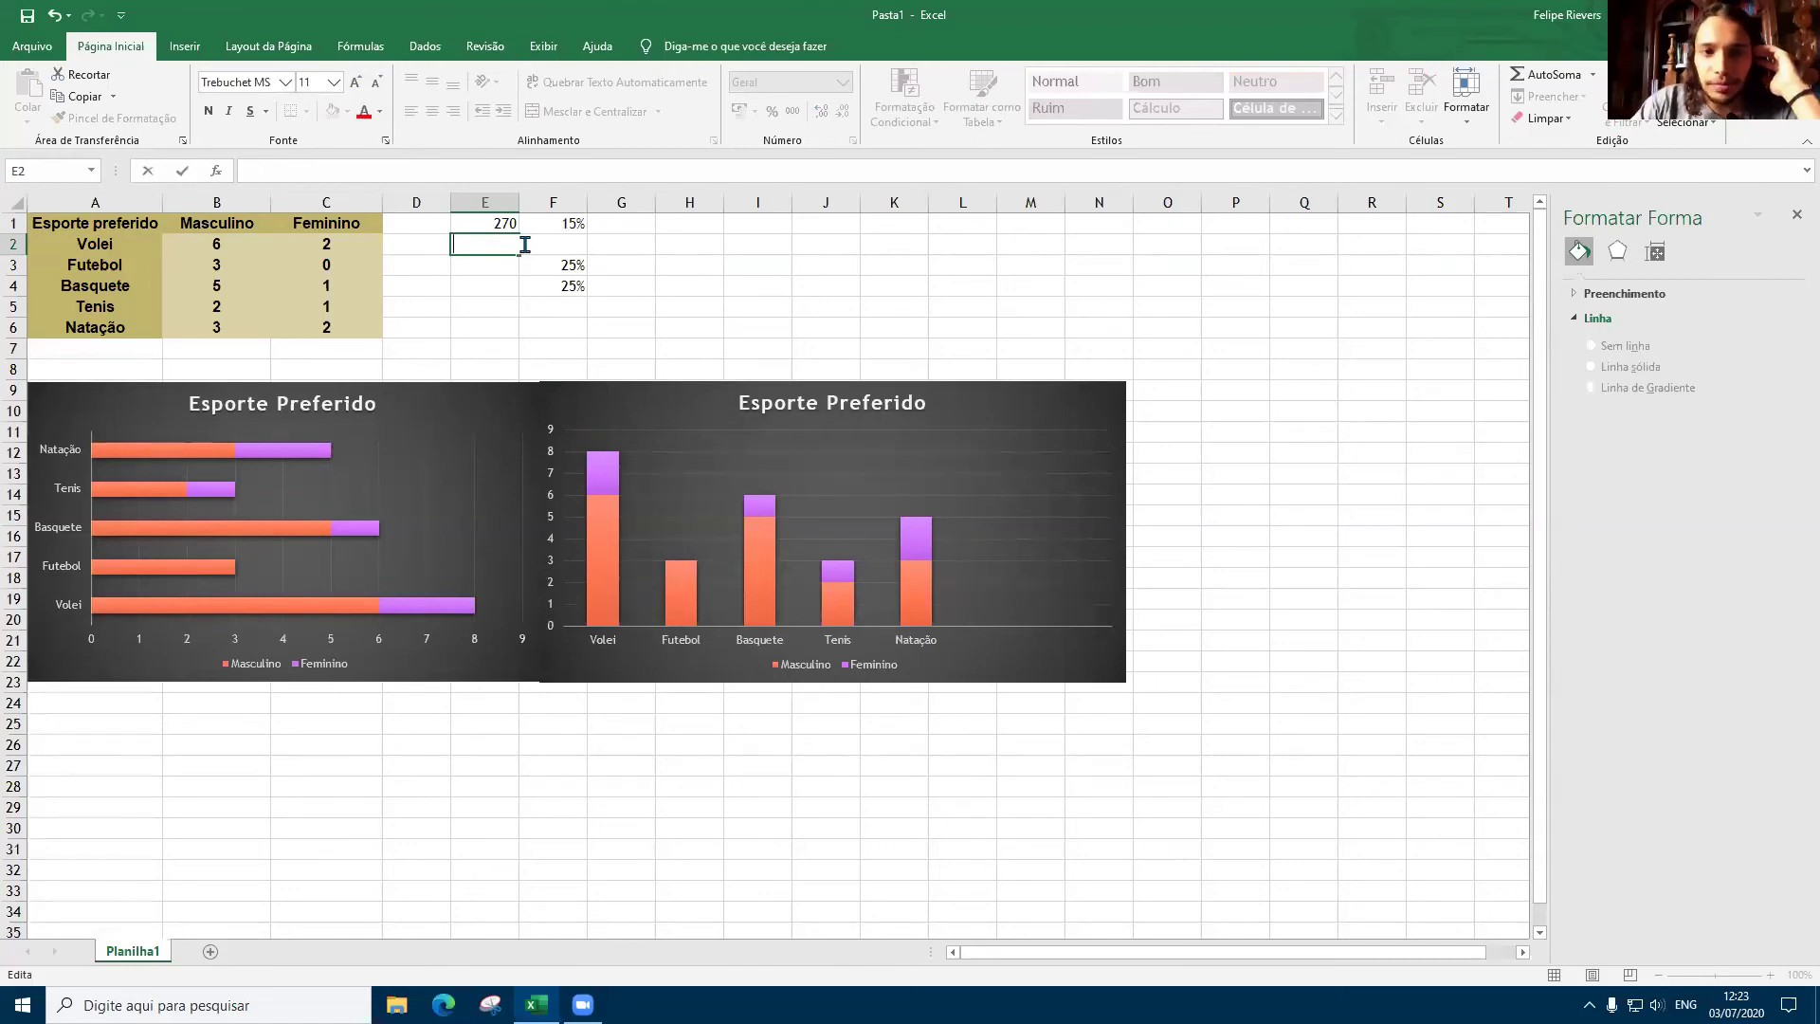
type("=")
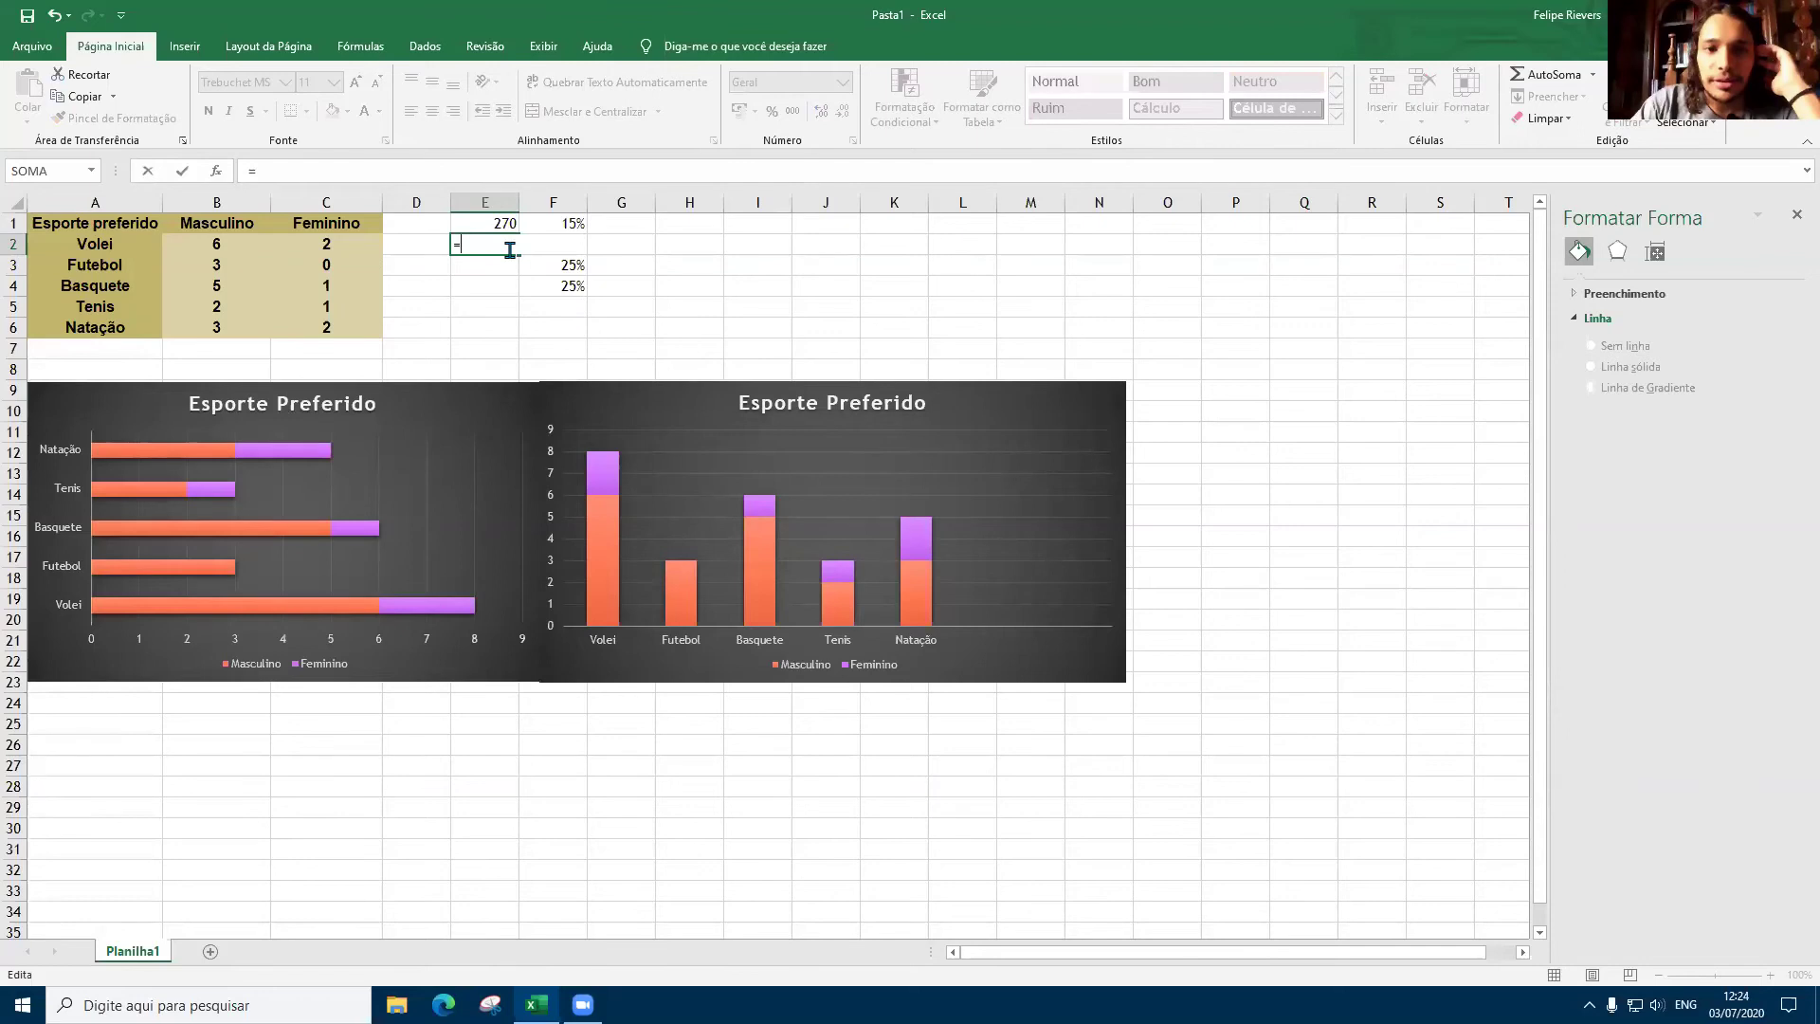
left_click(503, 226)
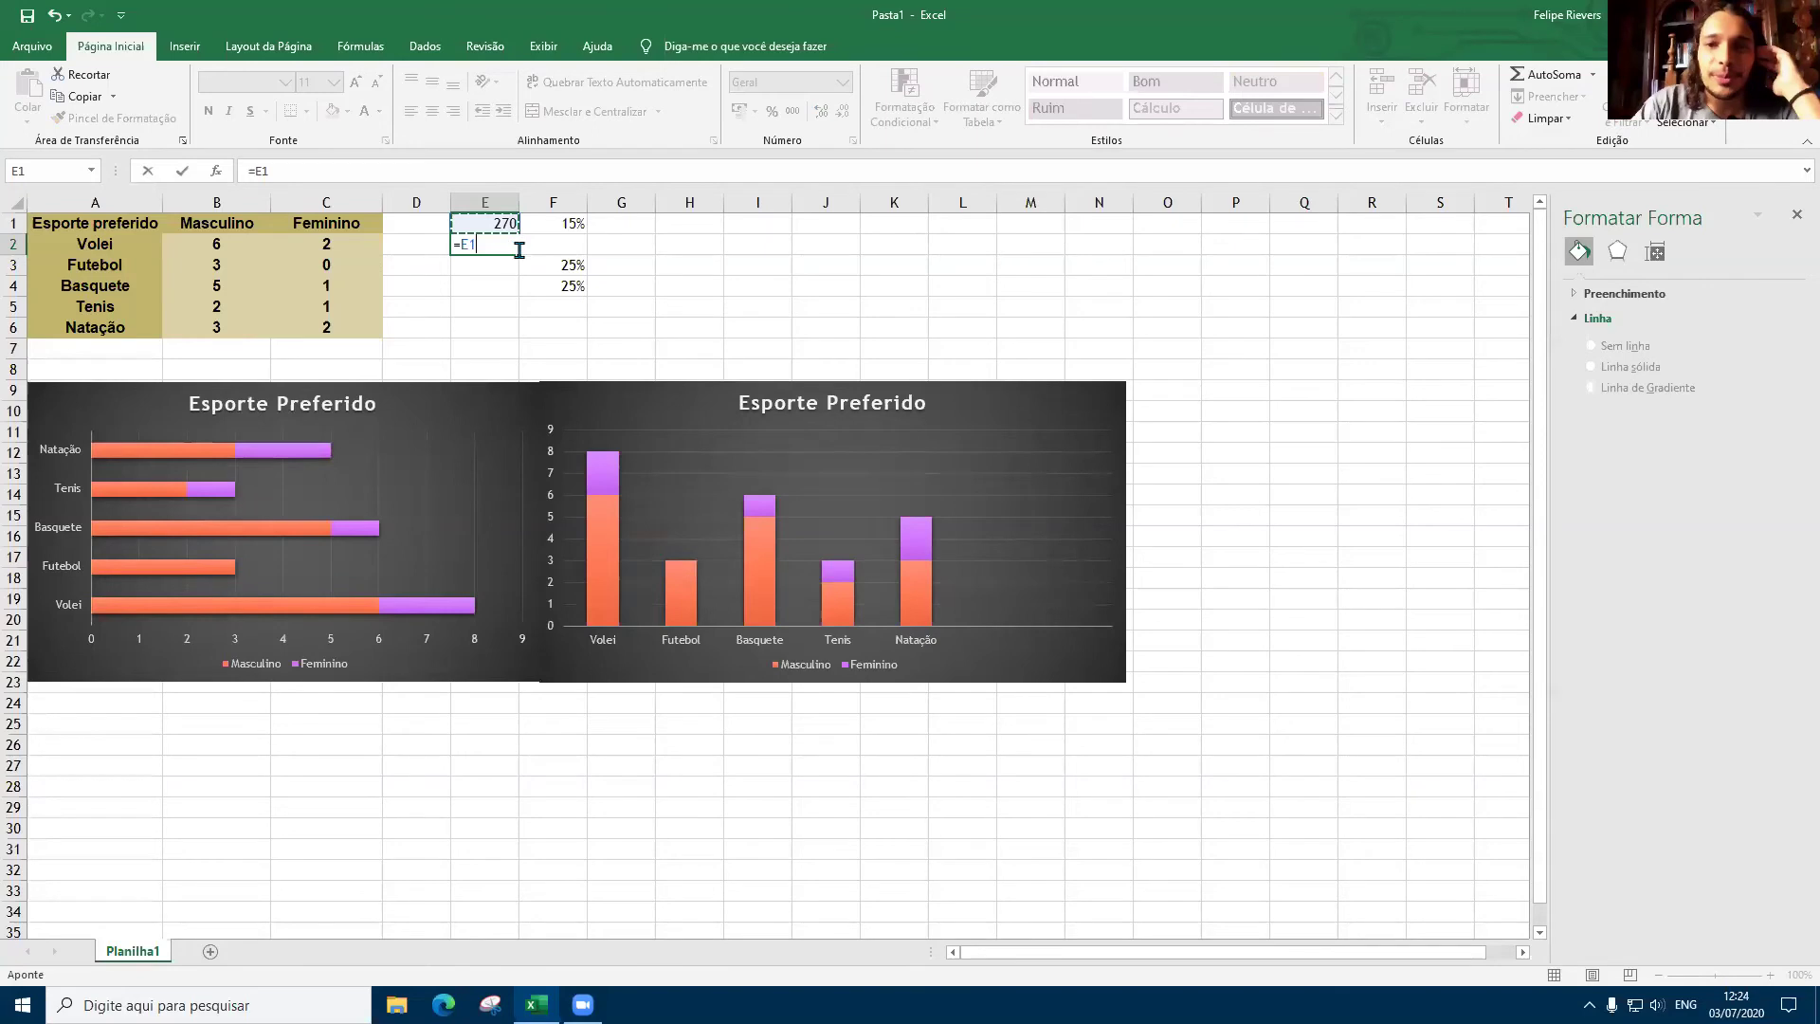
type("/")
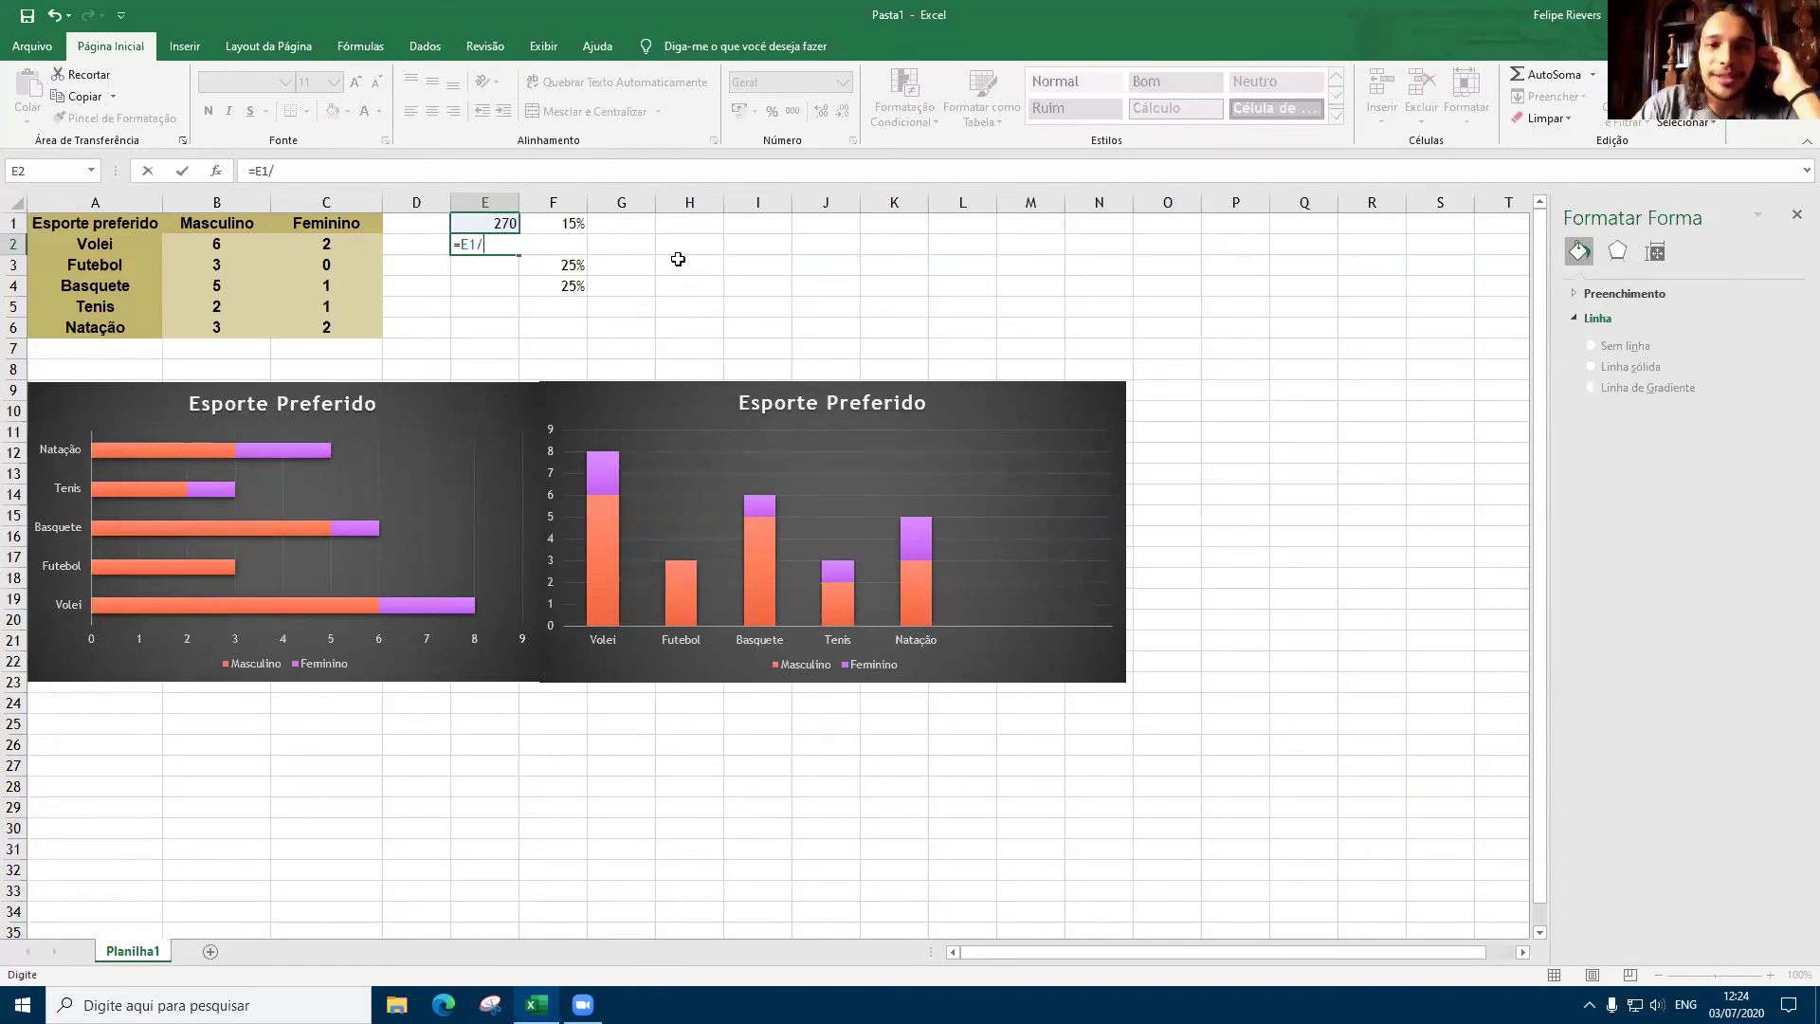
left_click(560, 225)
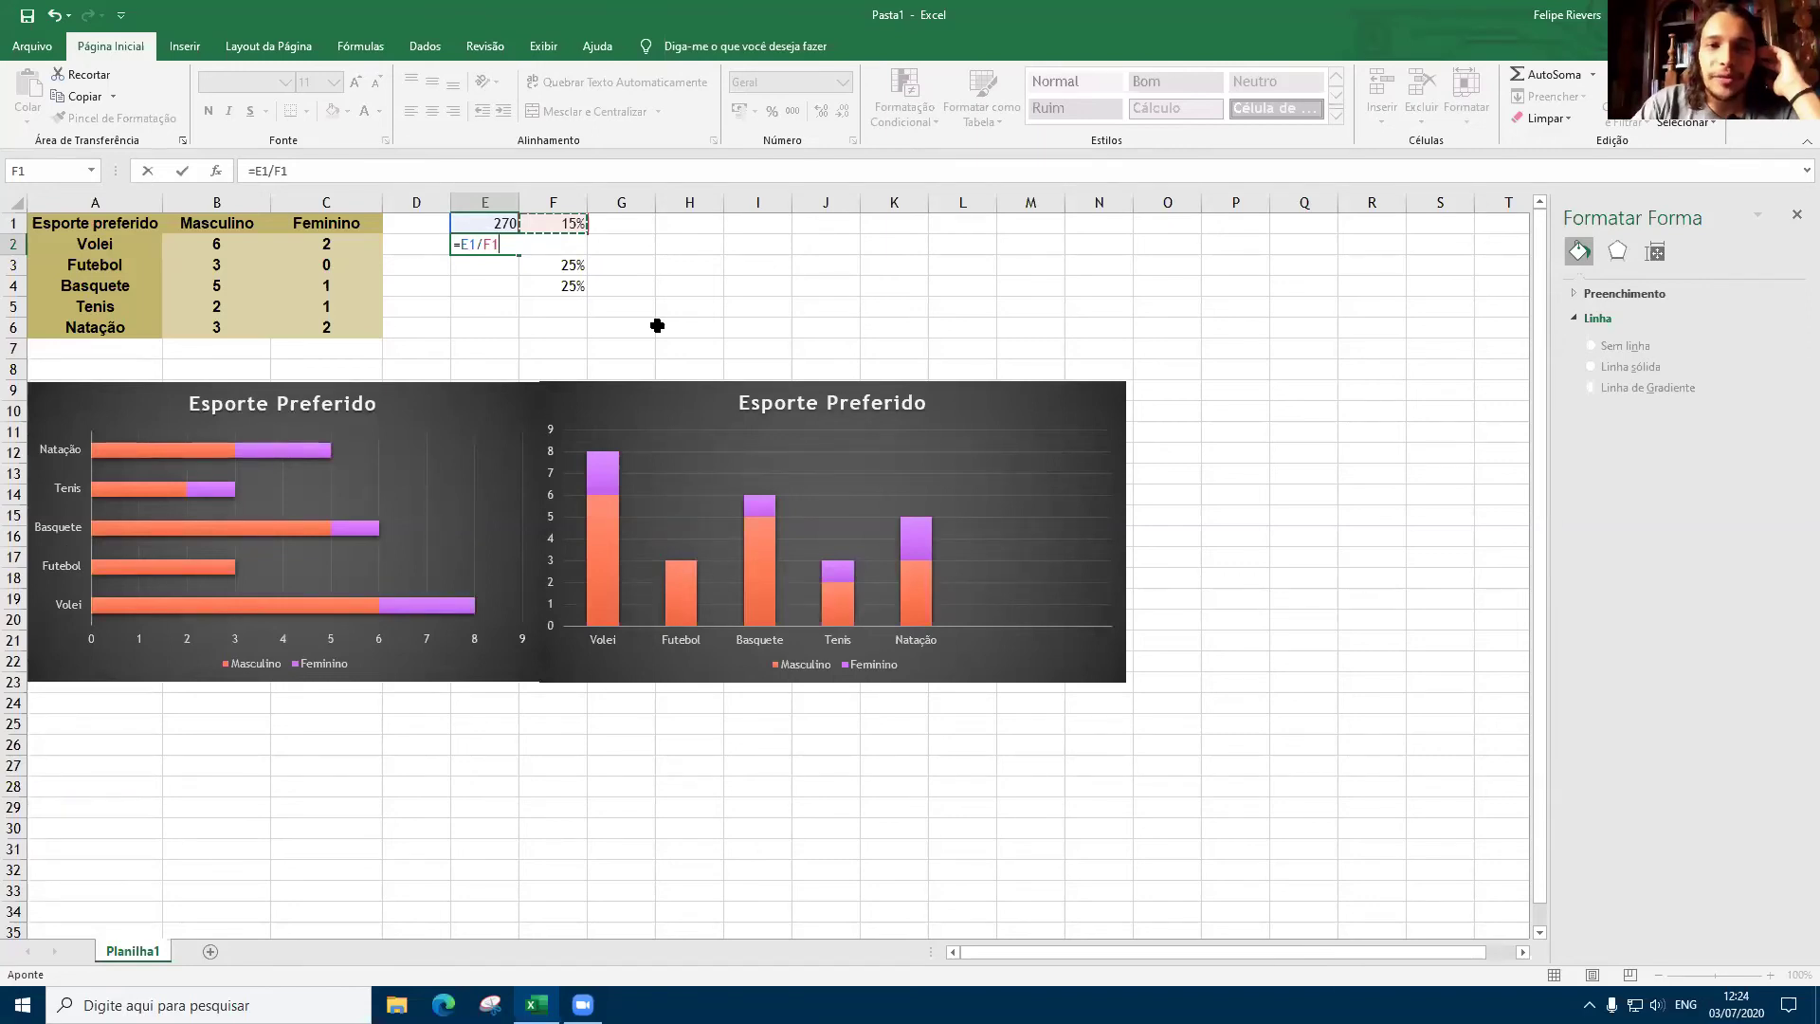
type("*")
left_click(582, 245)
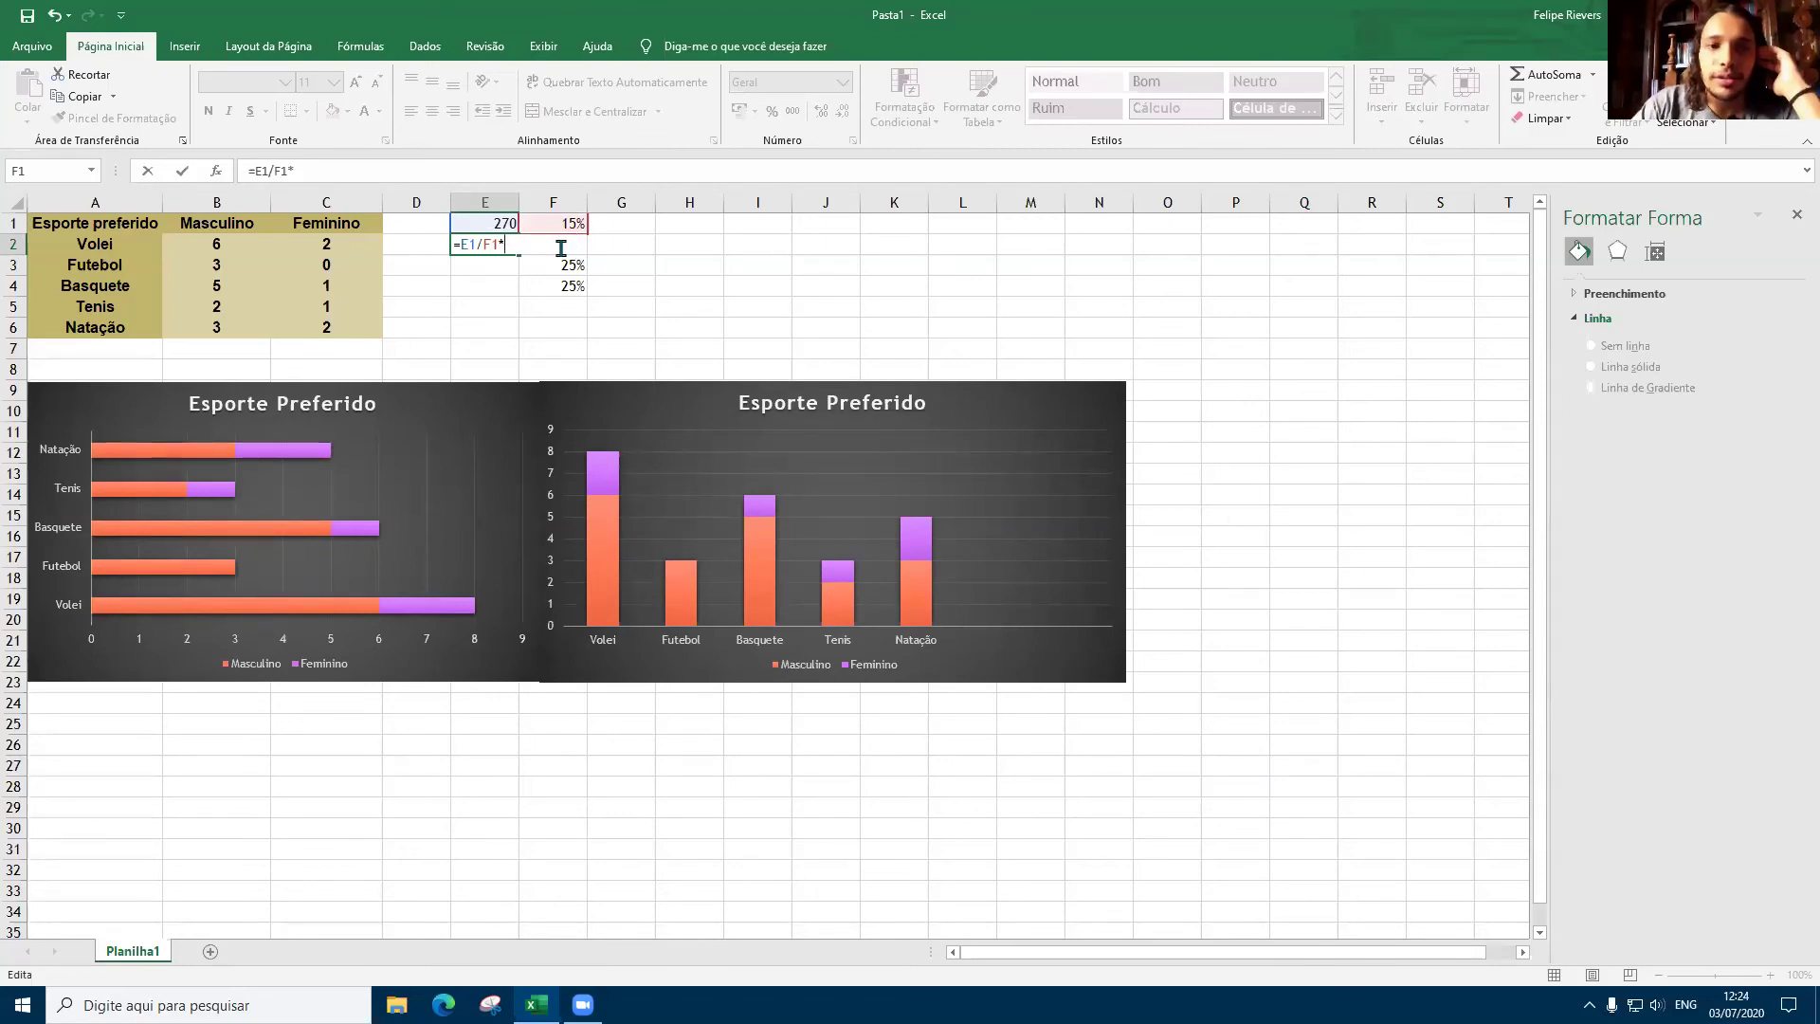
type("f2")
key("BackSpace")
key("BackSpace")
type("f2")
key("Return")
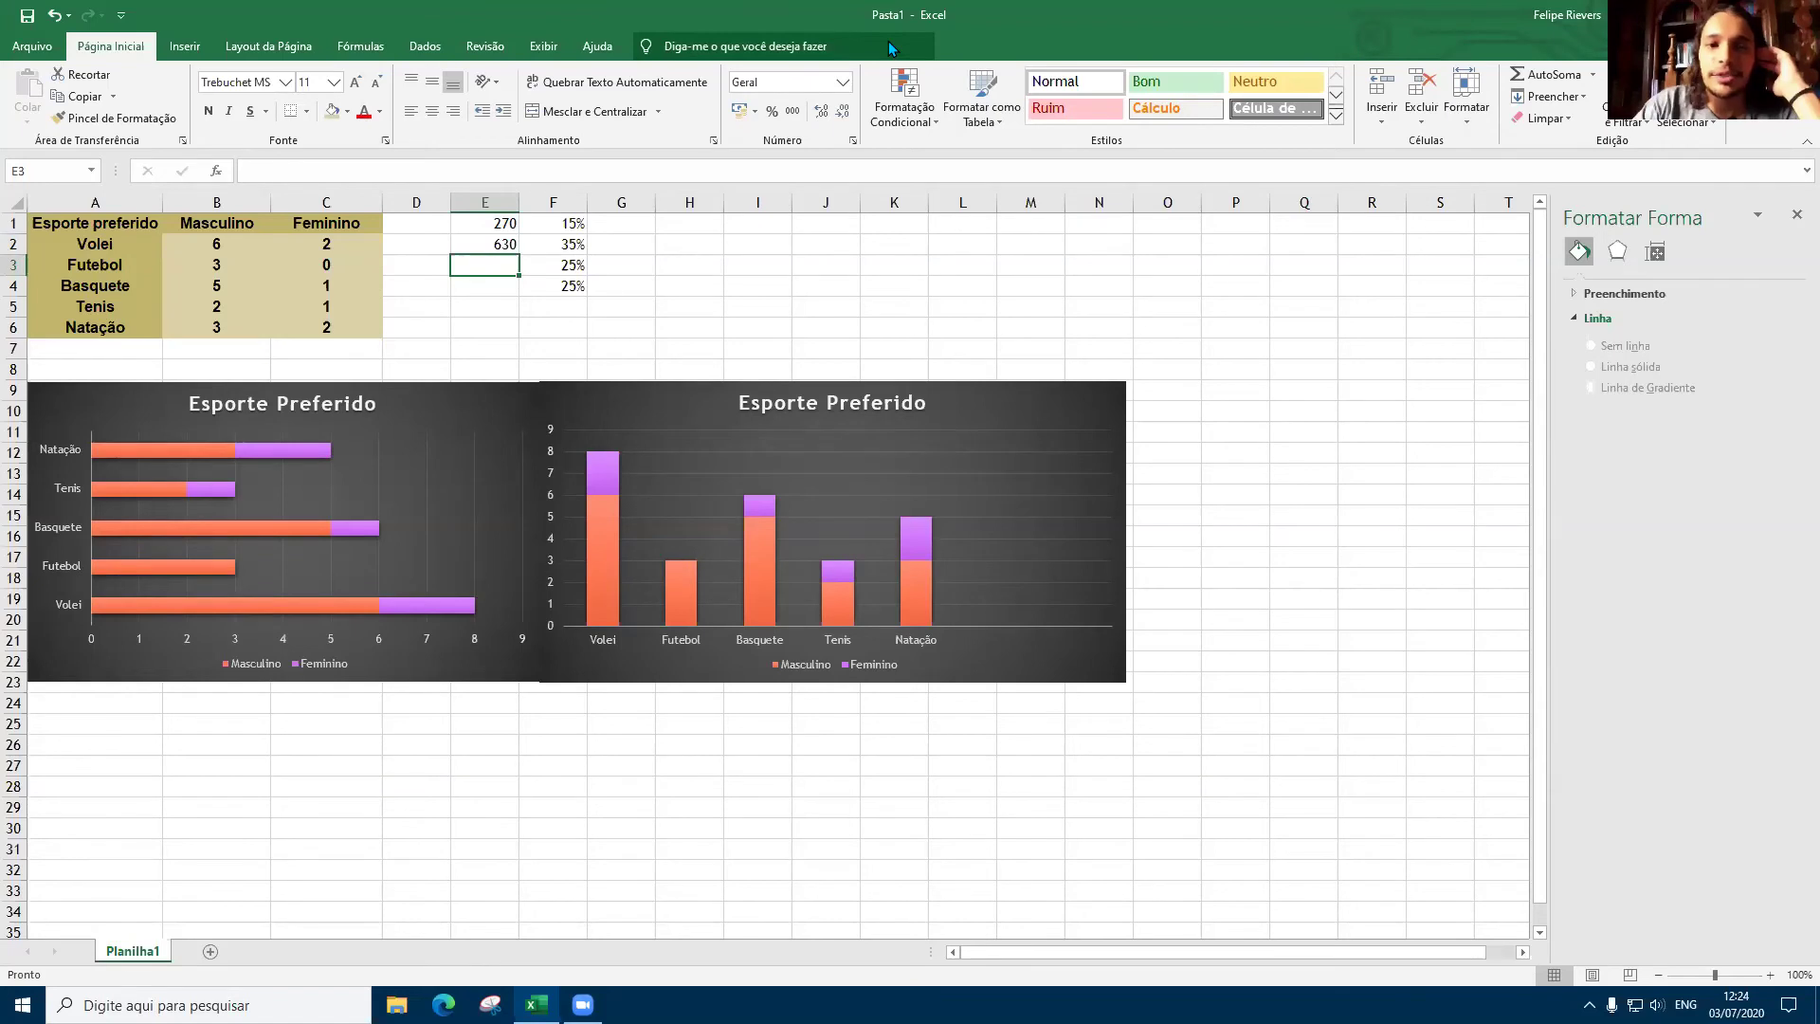
Try to fill the E2 formula down column E for the remaining percentages.
left_click(512, 248)
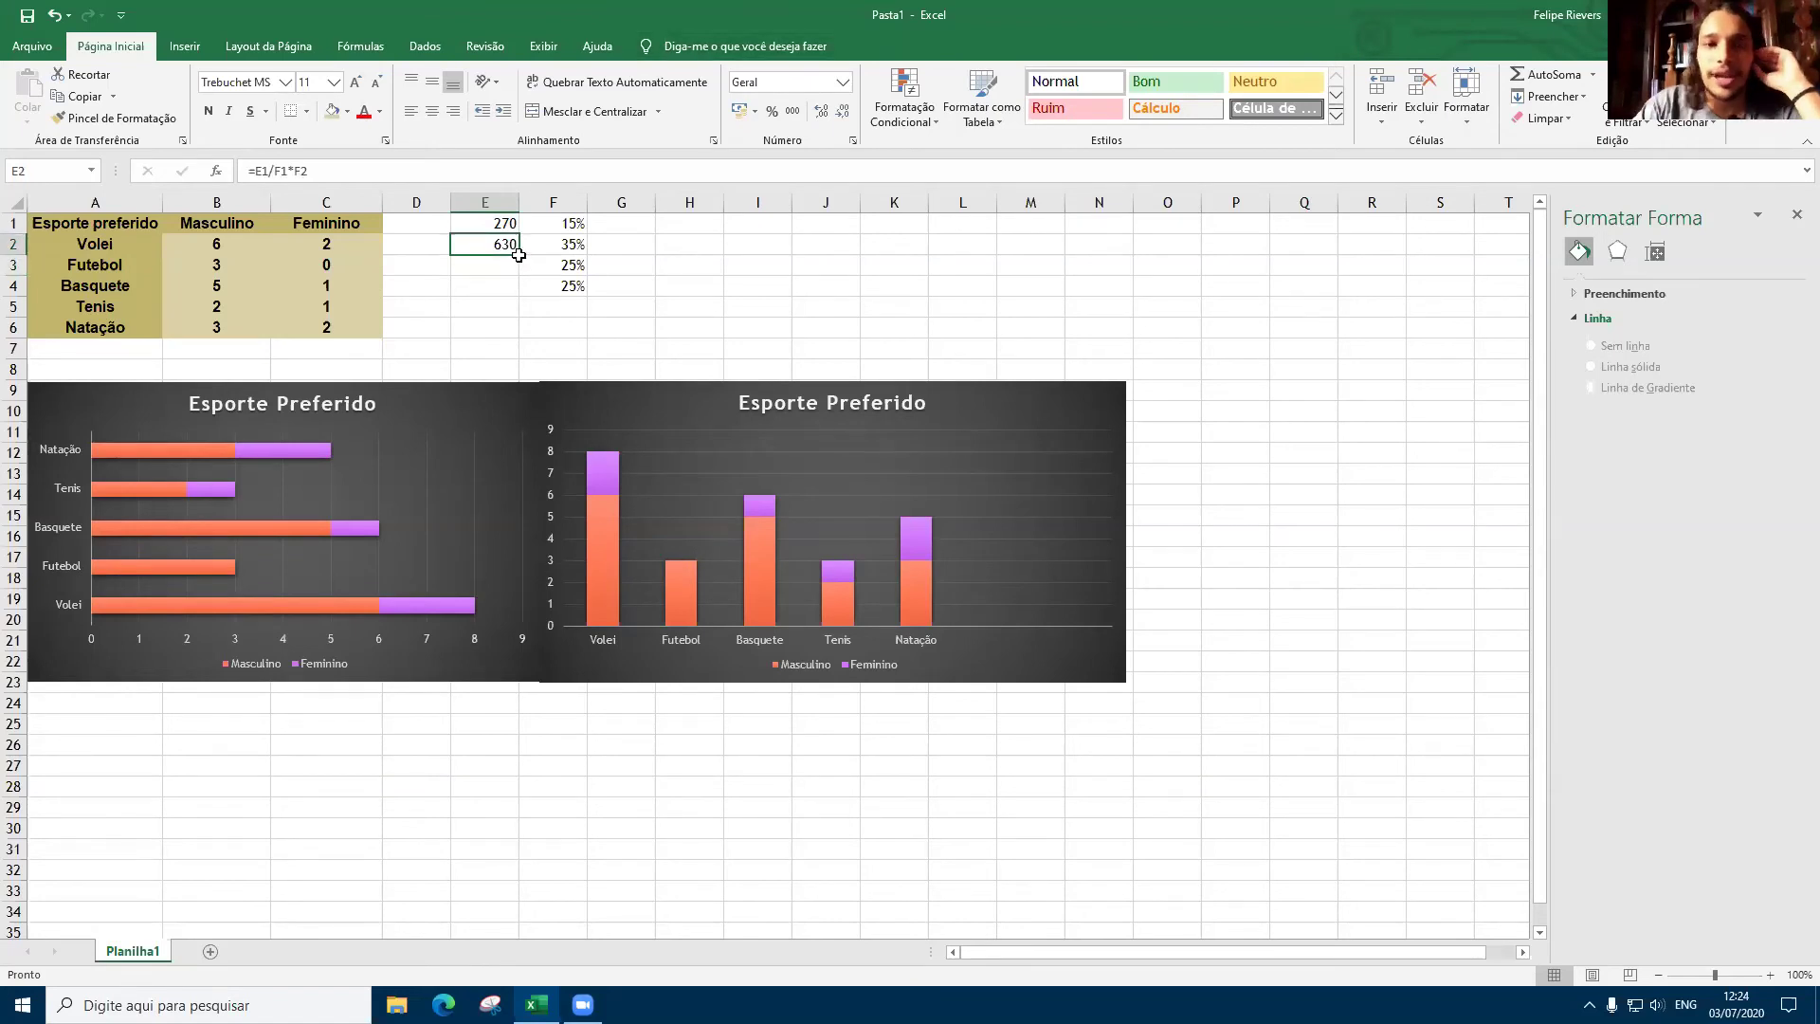
left_click(519, 258)
left_click_drag(498, 243, 496, 264)
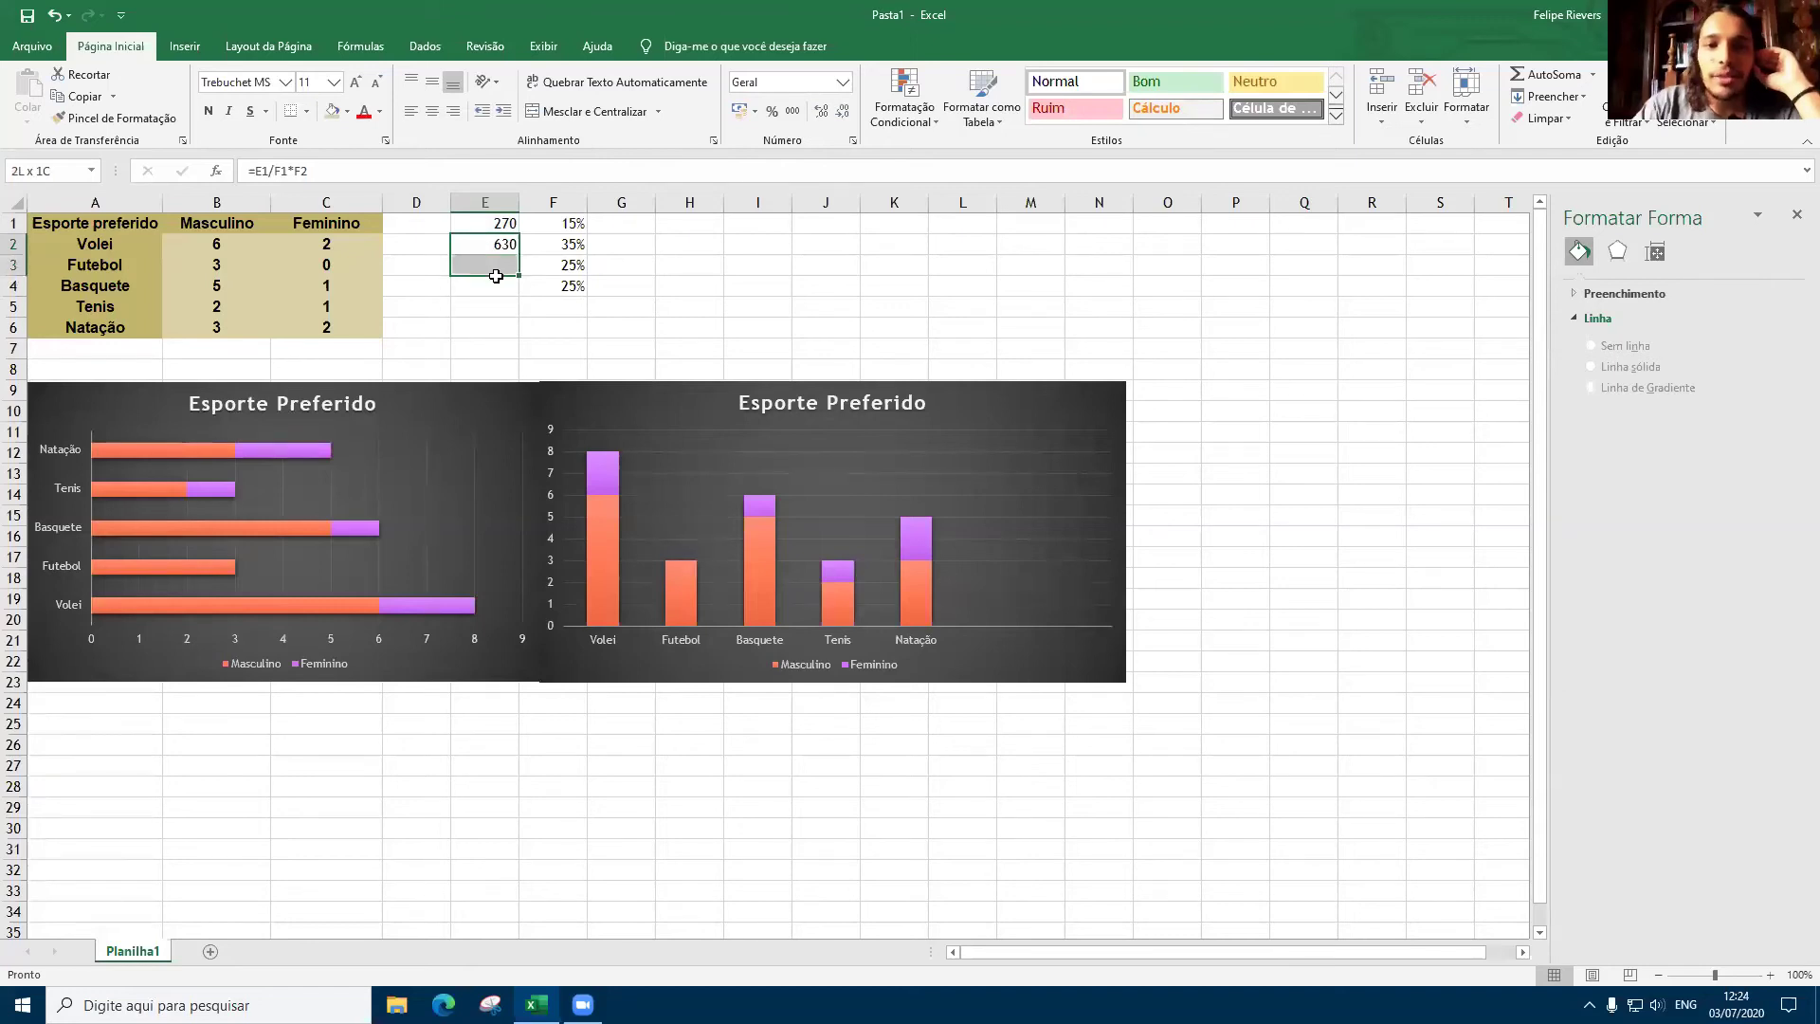
key("Down")
key("Down")
left_click(505, 249)
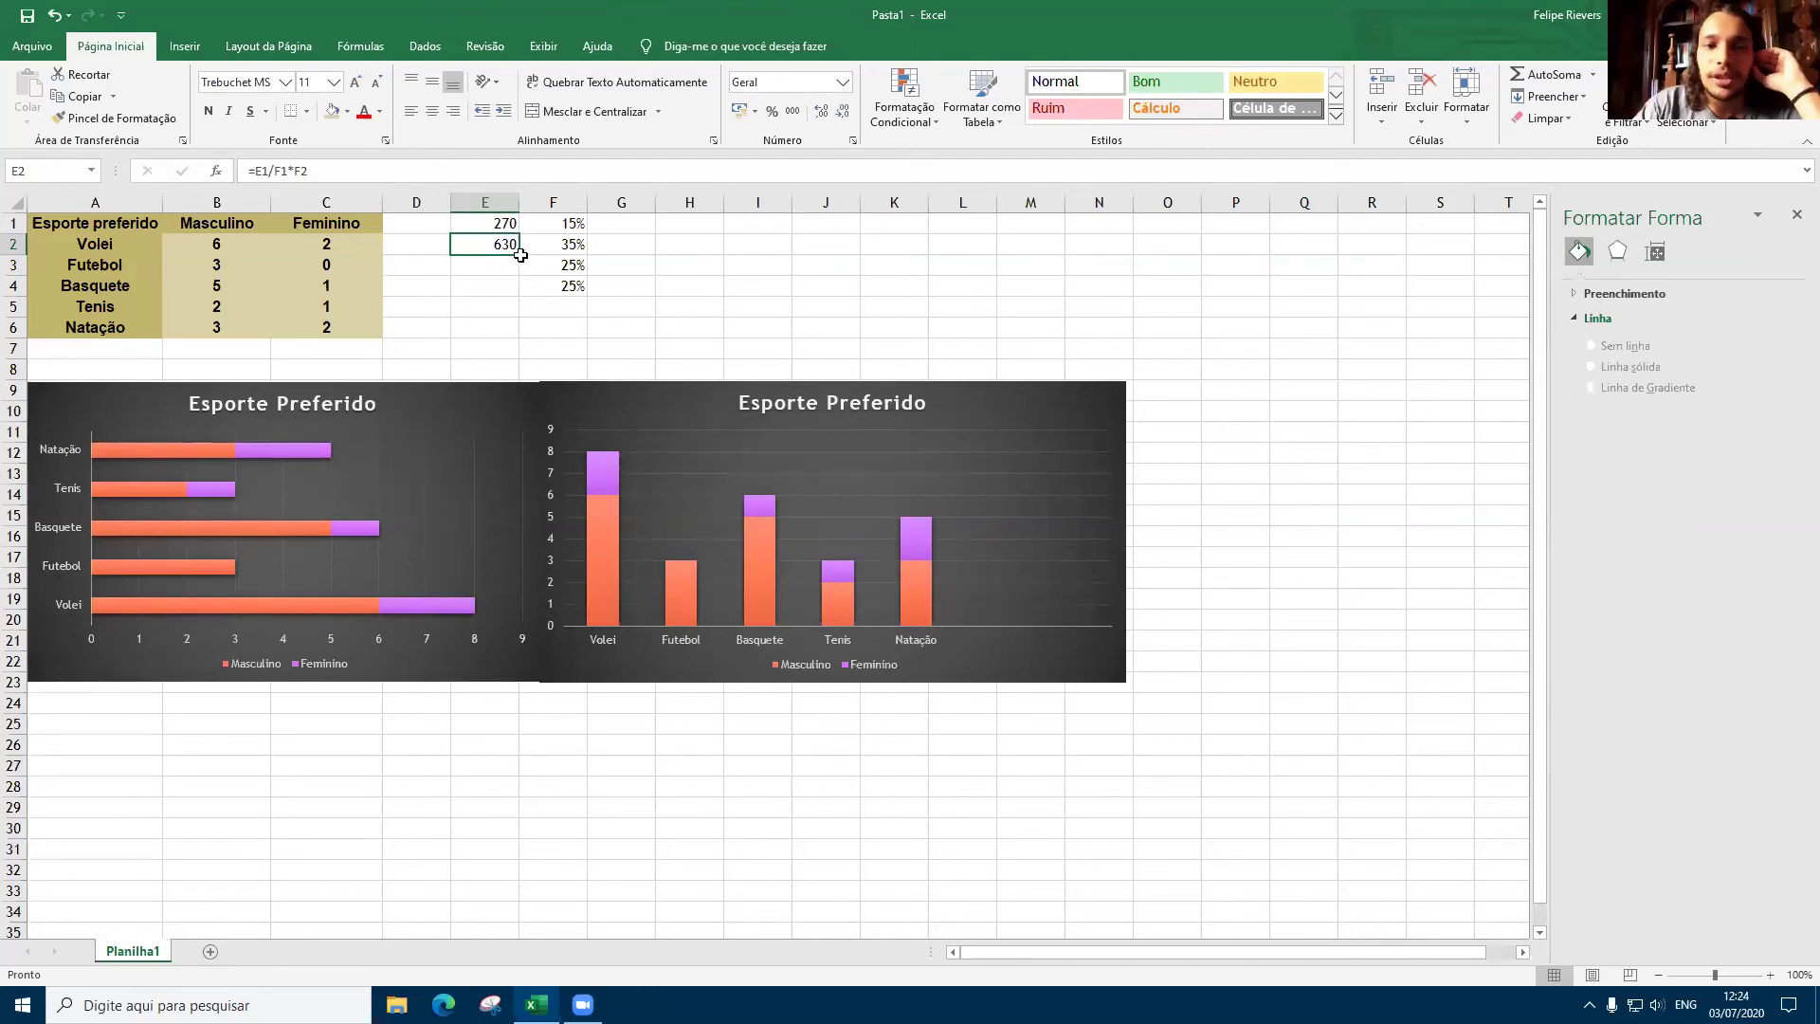
left_click(520, 261)
left_click(503, 248)
key("Right")
left_click(512, 250)
left_click_drag(512, 249, 522, 262)
left_click(514, 251)
left_click(512, 250)
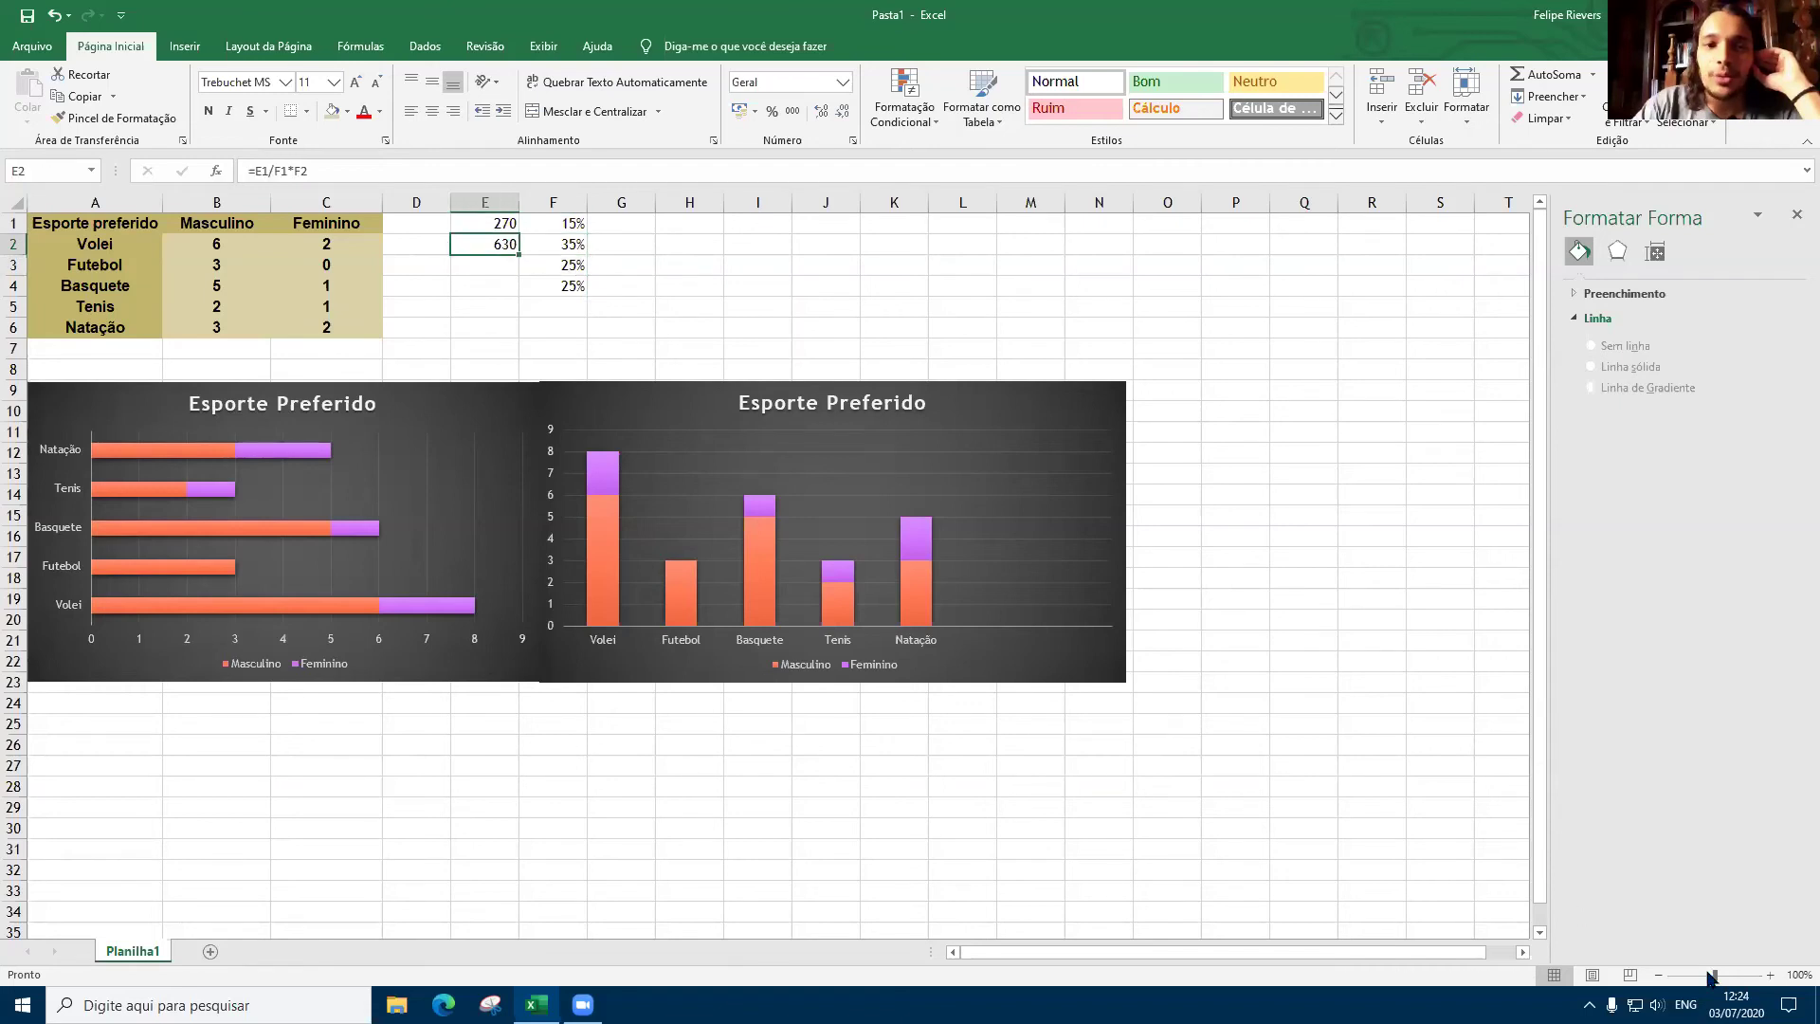
Retry extending the =E1/F1*F2 formula from cell E2 into the rows below.
left_click_drag(1712, 976, 1733, 979)
mouse_move(705, 282)
left_mouse_down()
mouse_move(713, 305)
mouse_move(698, 279)
left_mouse_up()
left_click(699, 273)
left_click(705, 273)
left_click(699, 279)
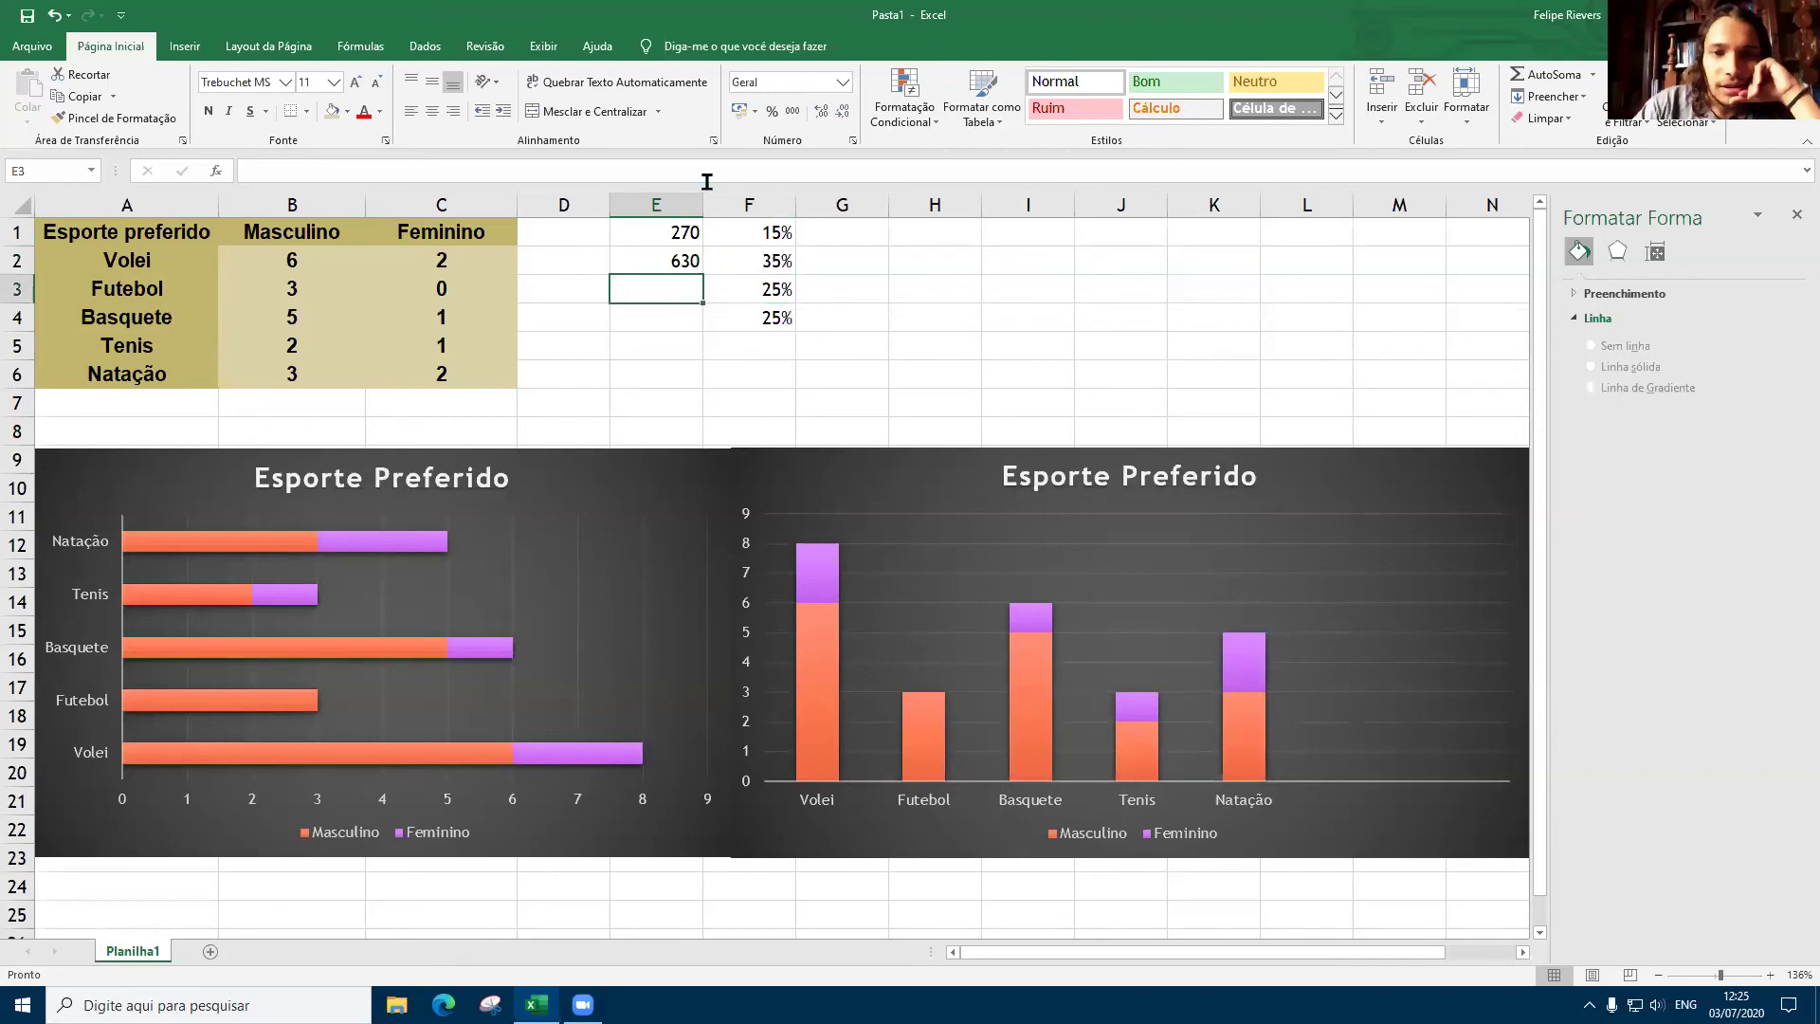
double_click(691, 270)
left_click_drag(713, 272, 729, 286)
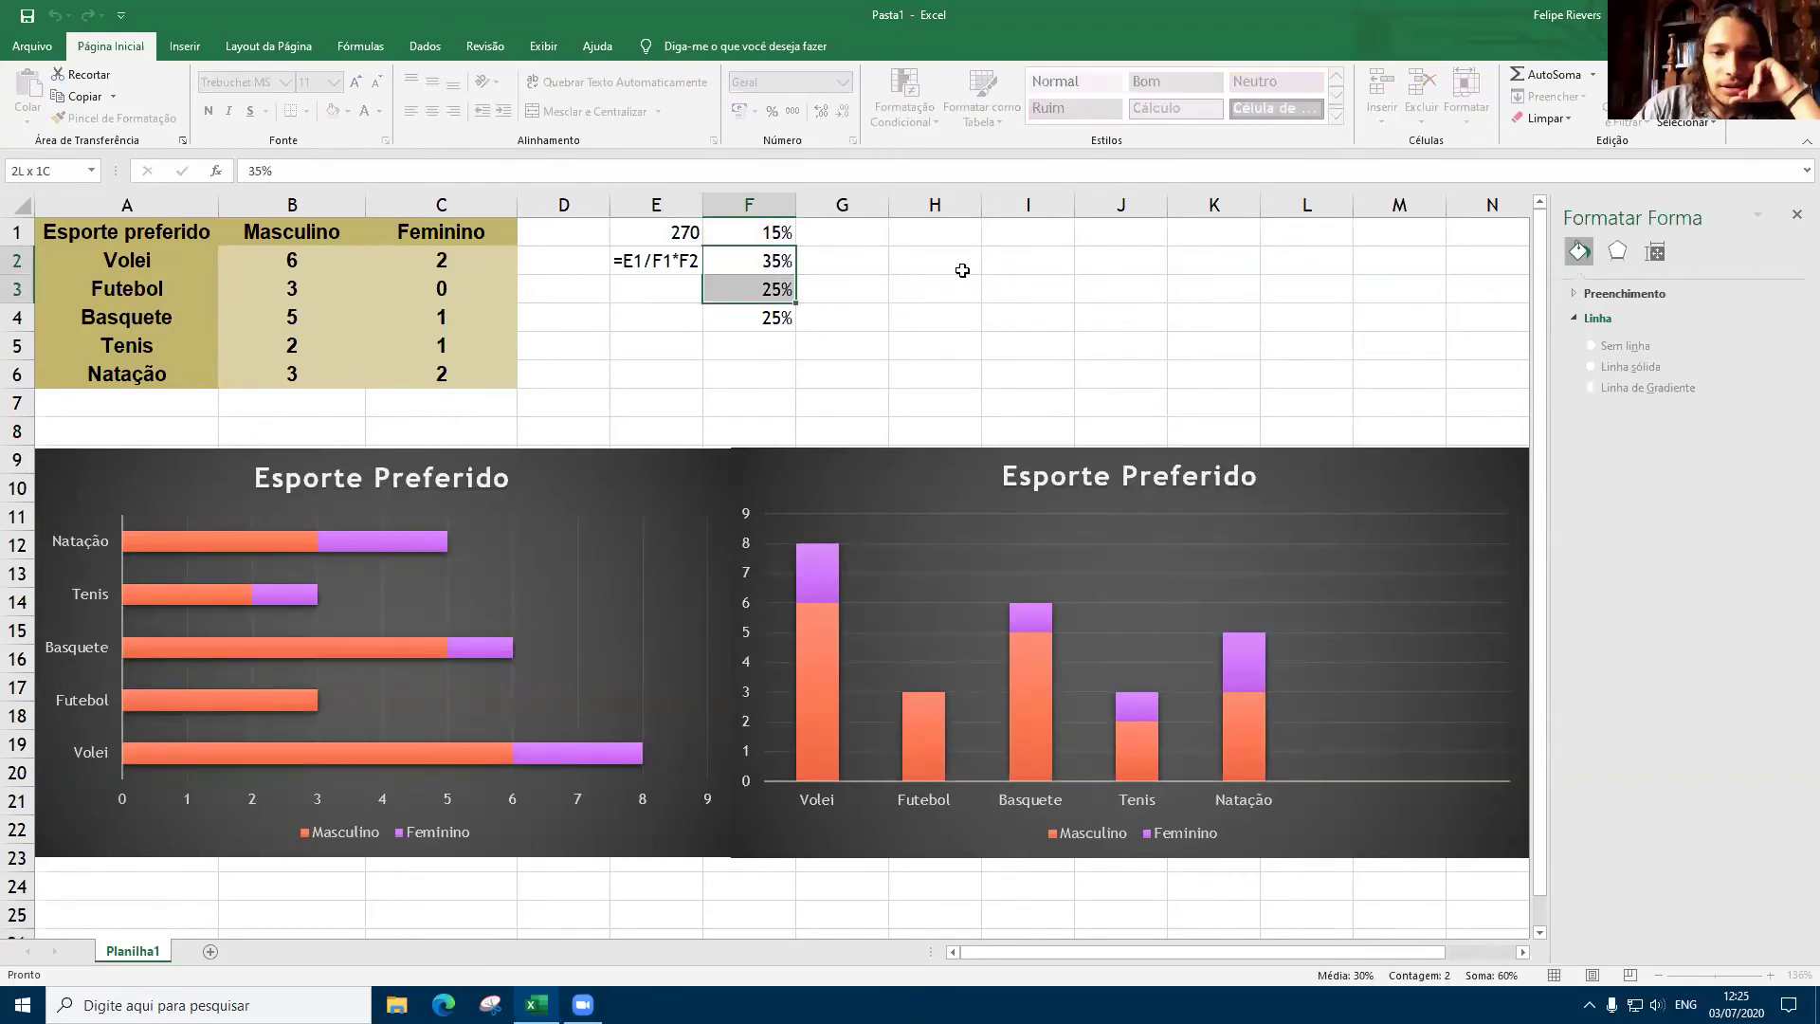
left_click(966, 270)
key("Left")
key("Left")
key("Left")
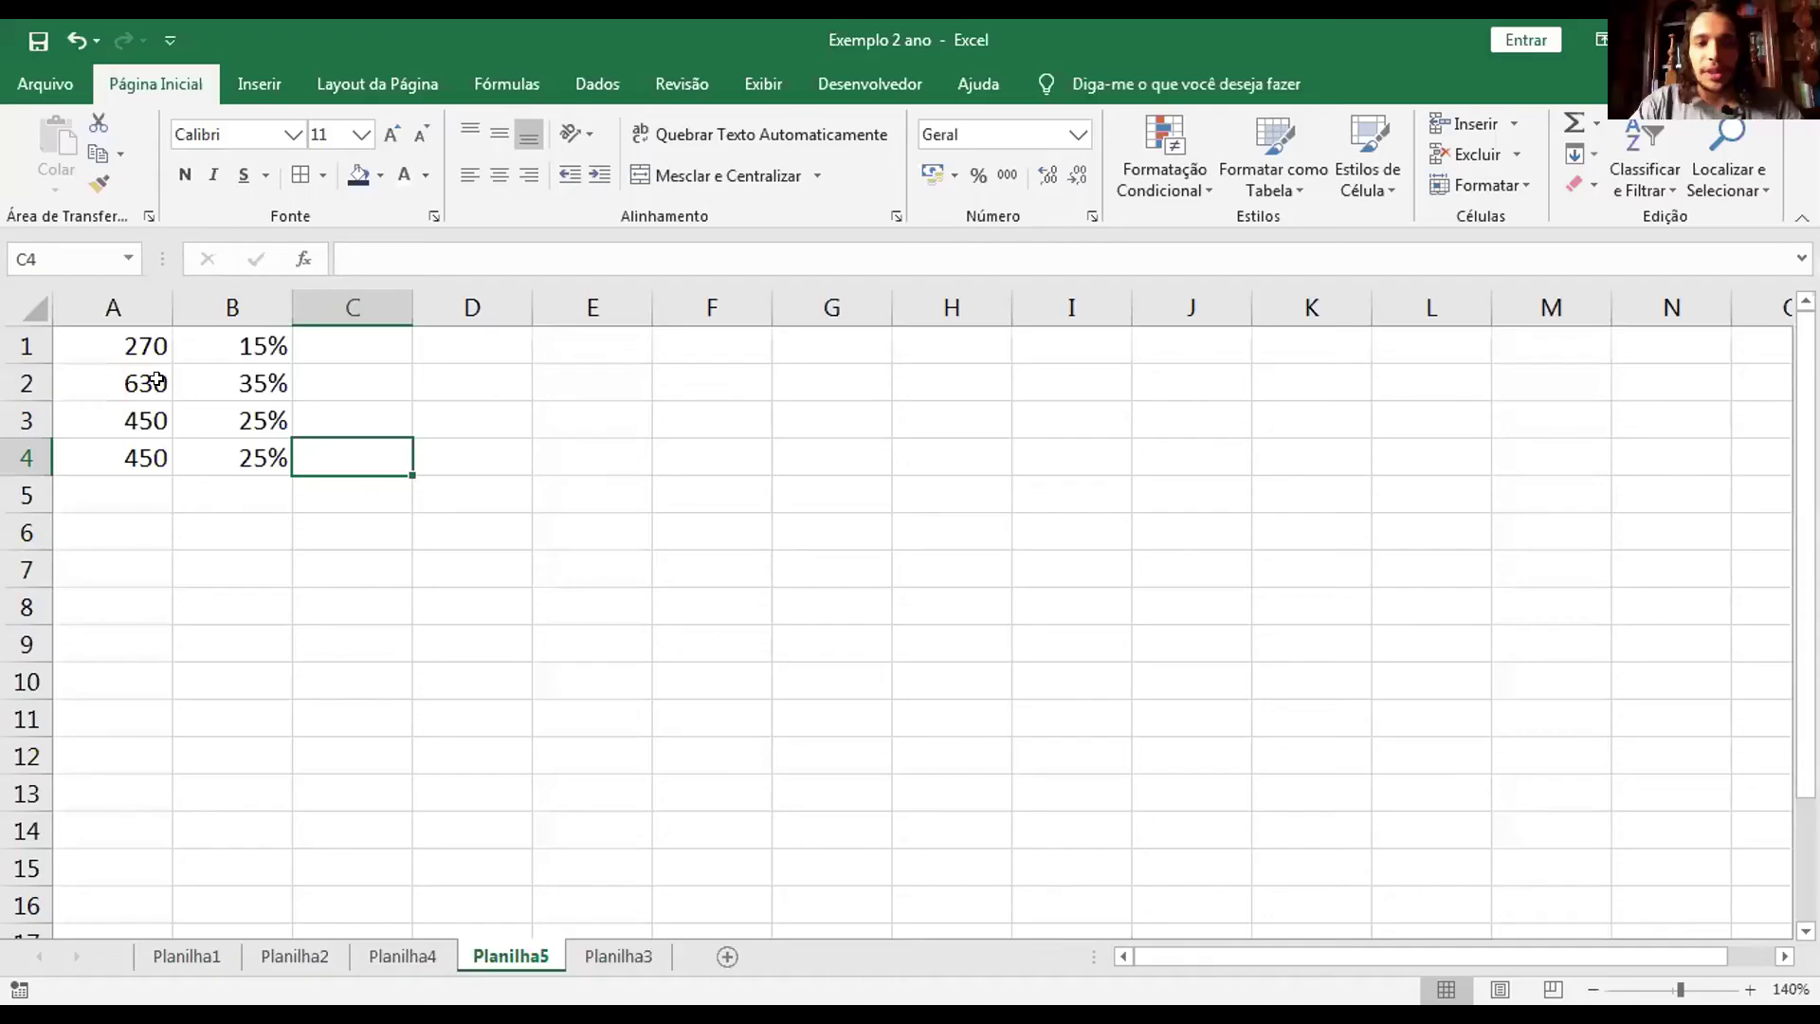
Clear the contents of cells A3 and A4 on Planilha5 of the Exemplo 2 ano workbook.
left_click(155, 379)
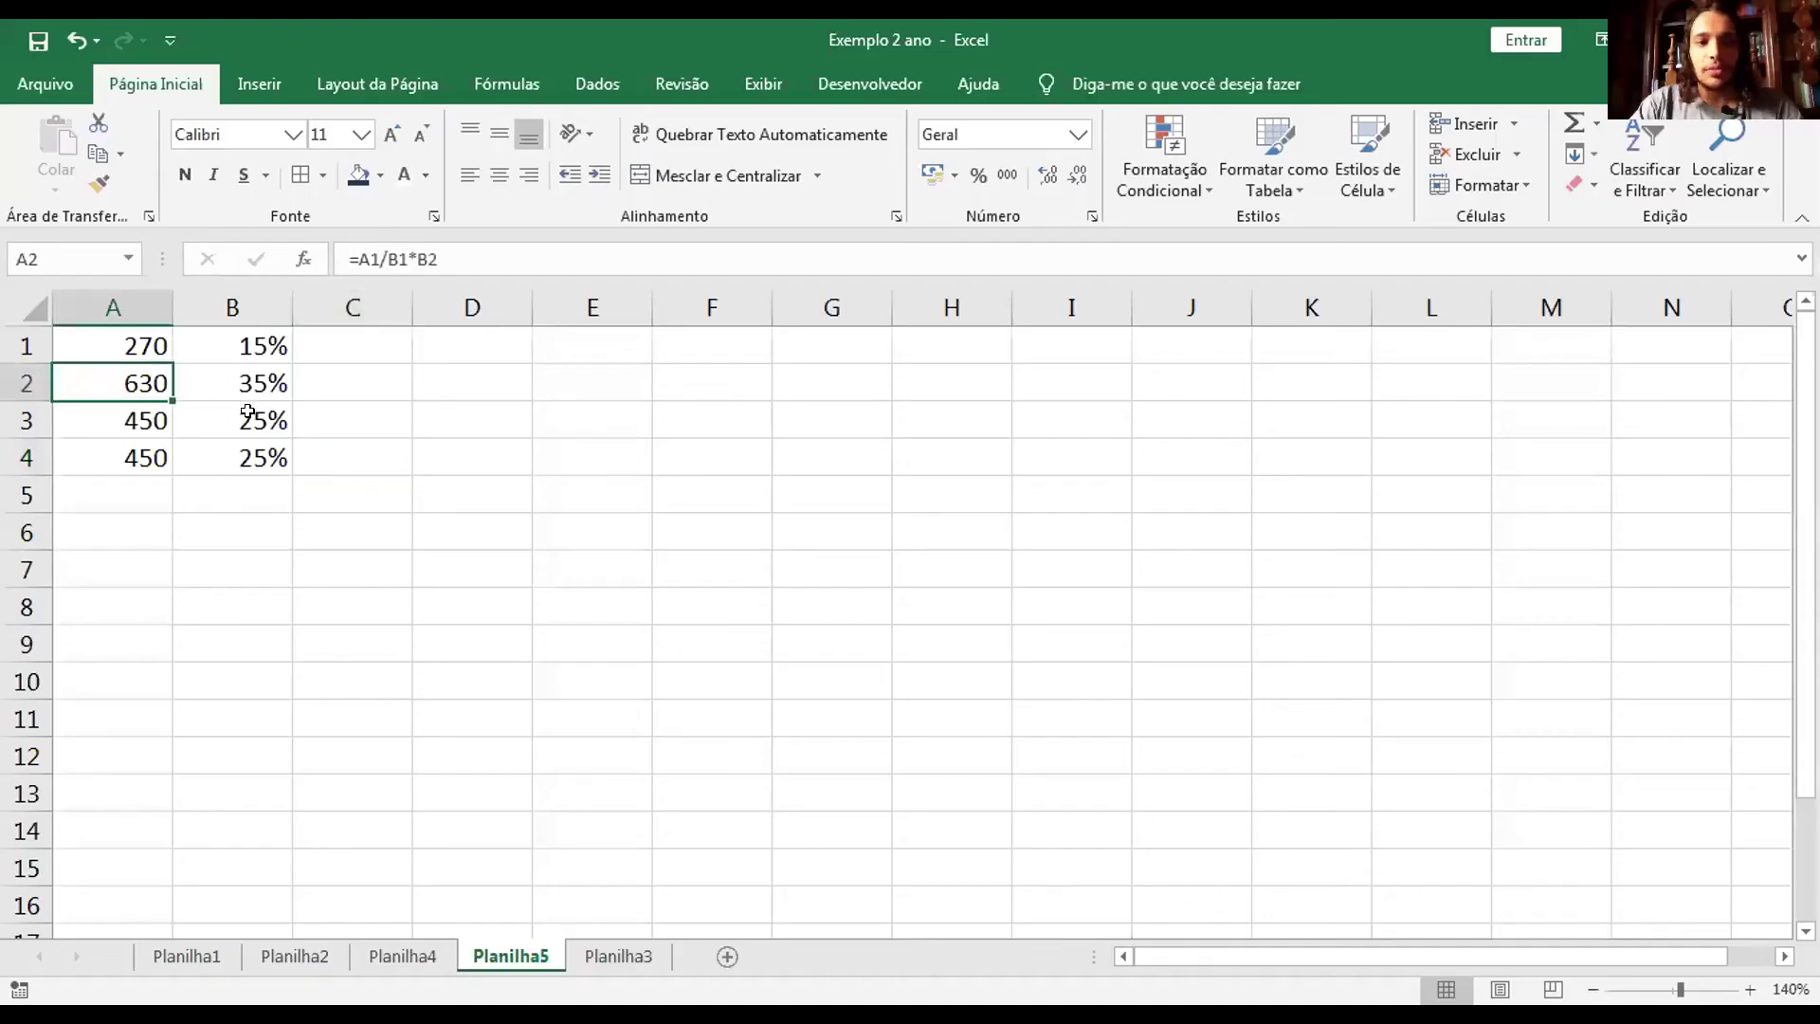
left_click(134, 420)
key("Delete")
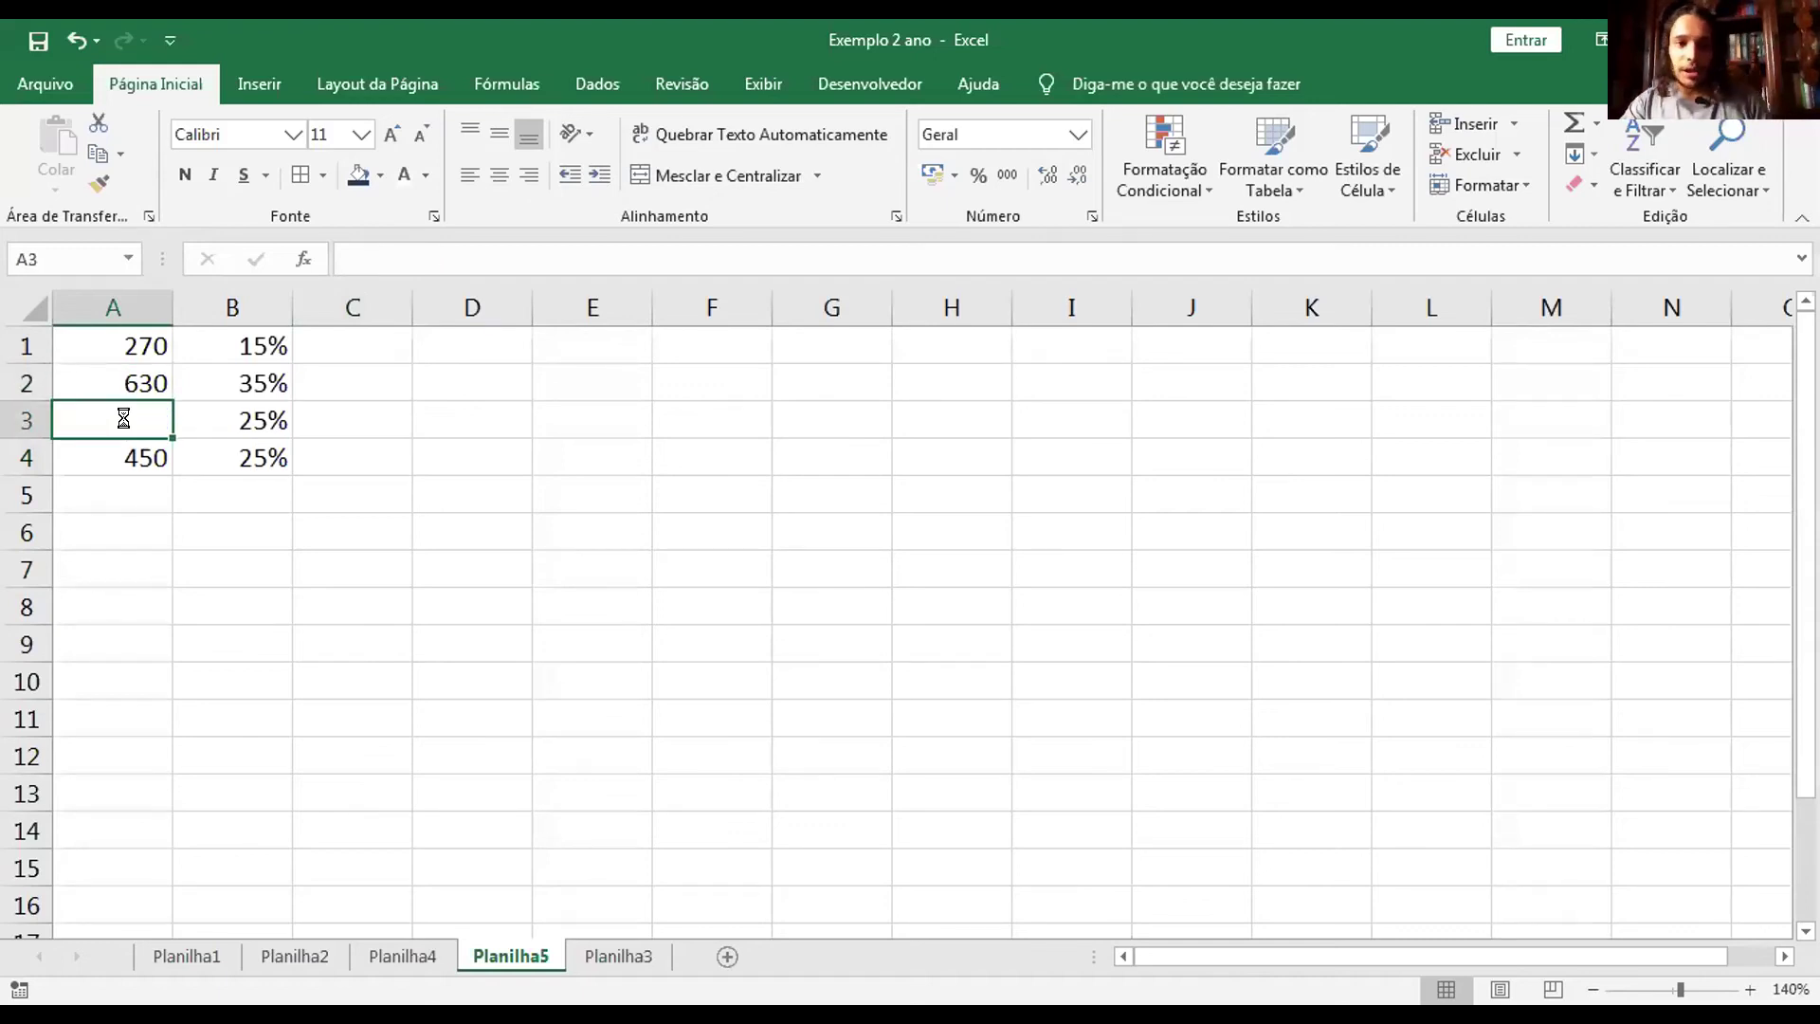
key("Down")
key("Delete")
Fill the =A1/B1*B2 formula from cell A2 down through A4 on Planilha5.
left_click(156, 391)
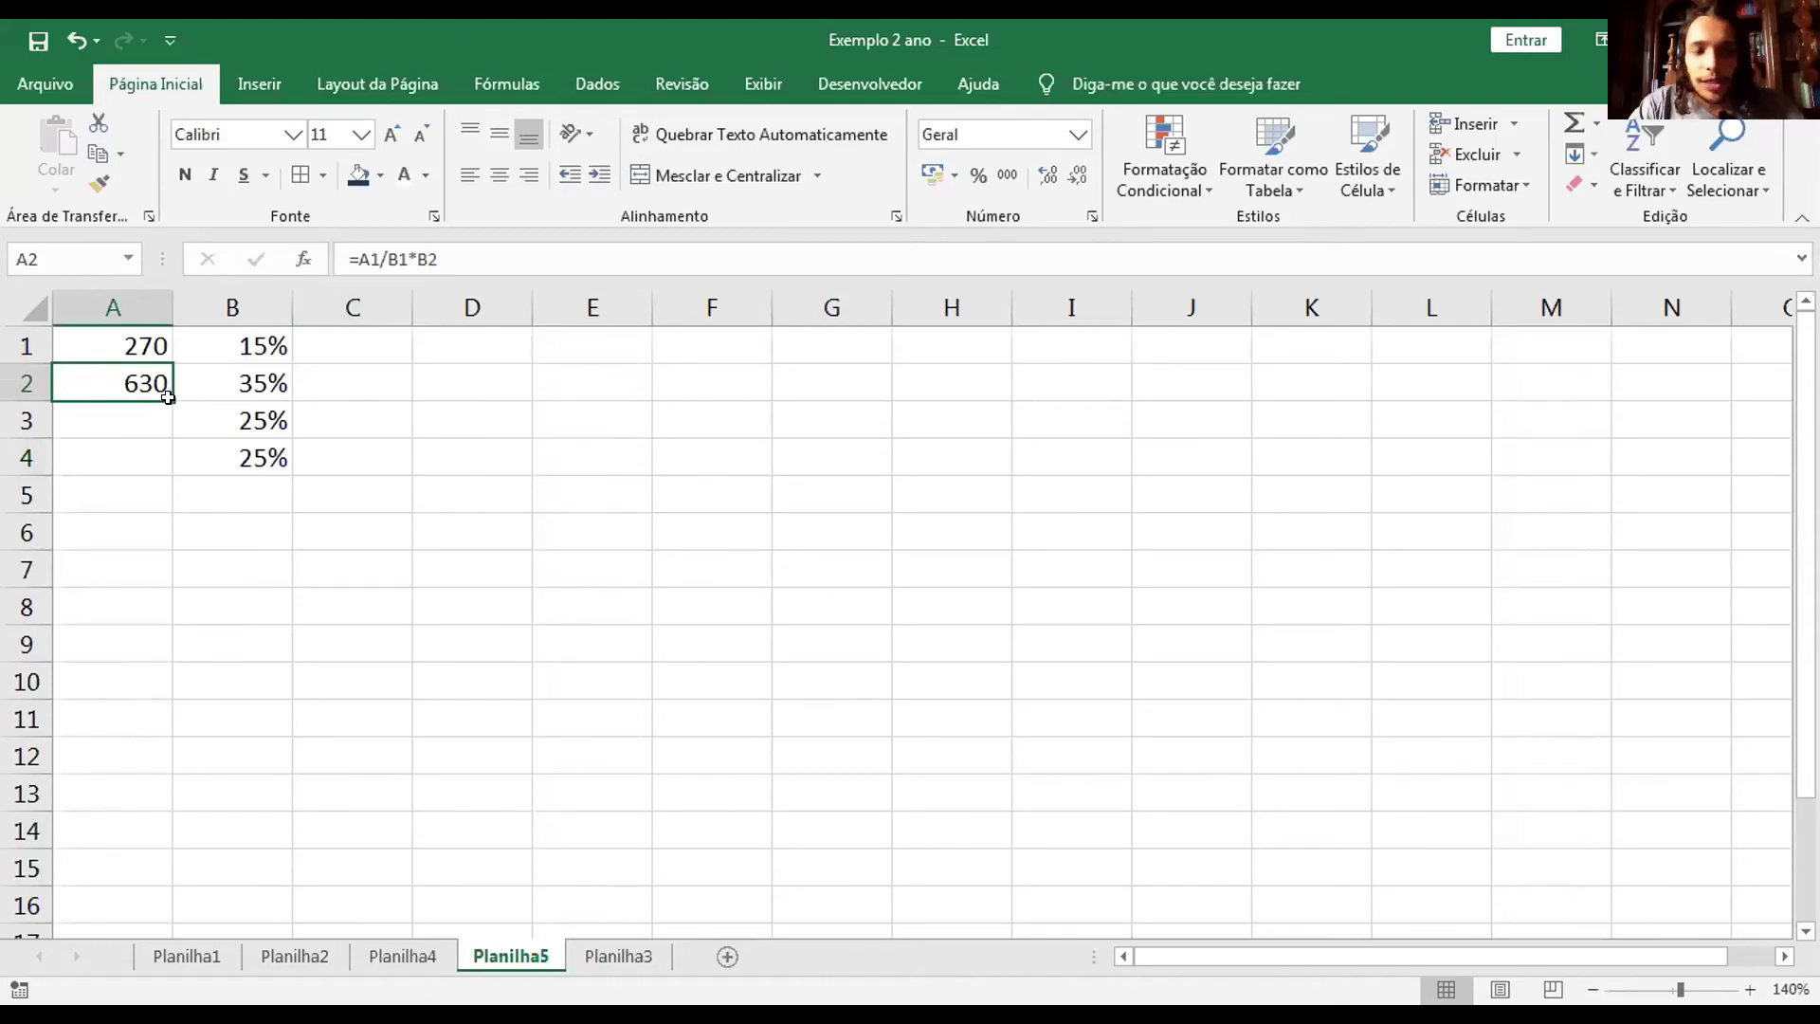
left_click(1744, 988)
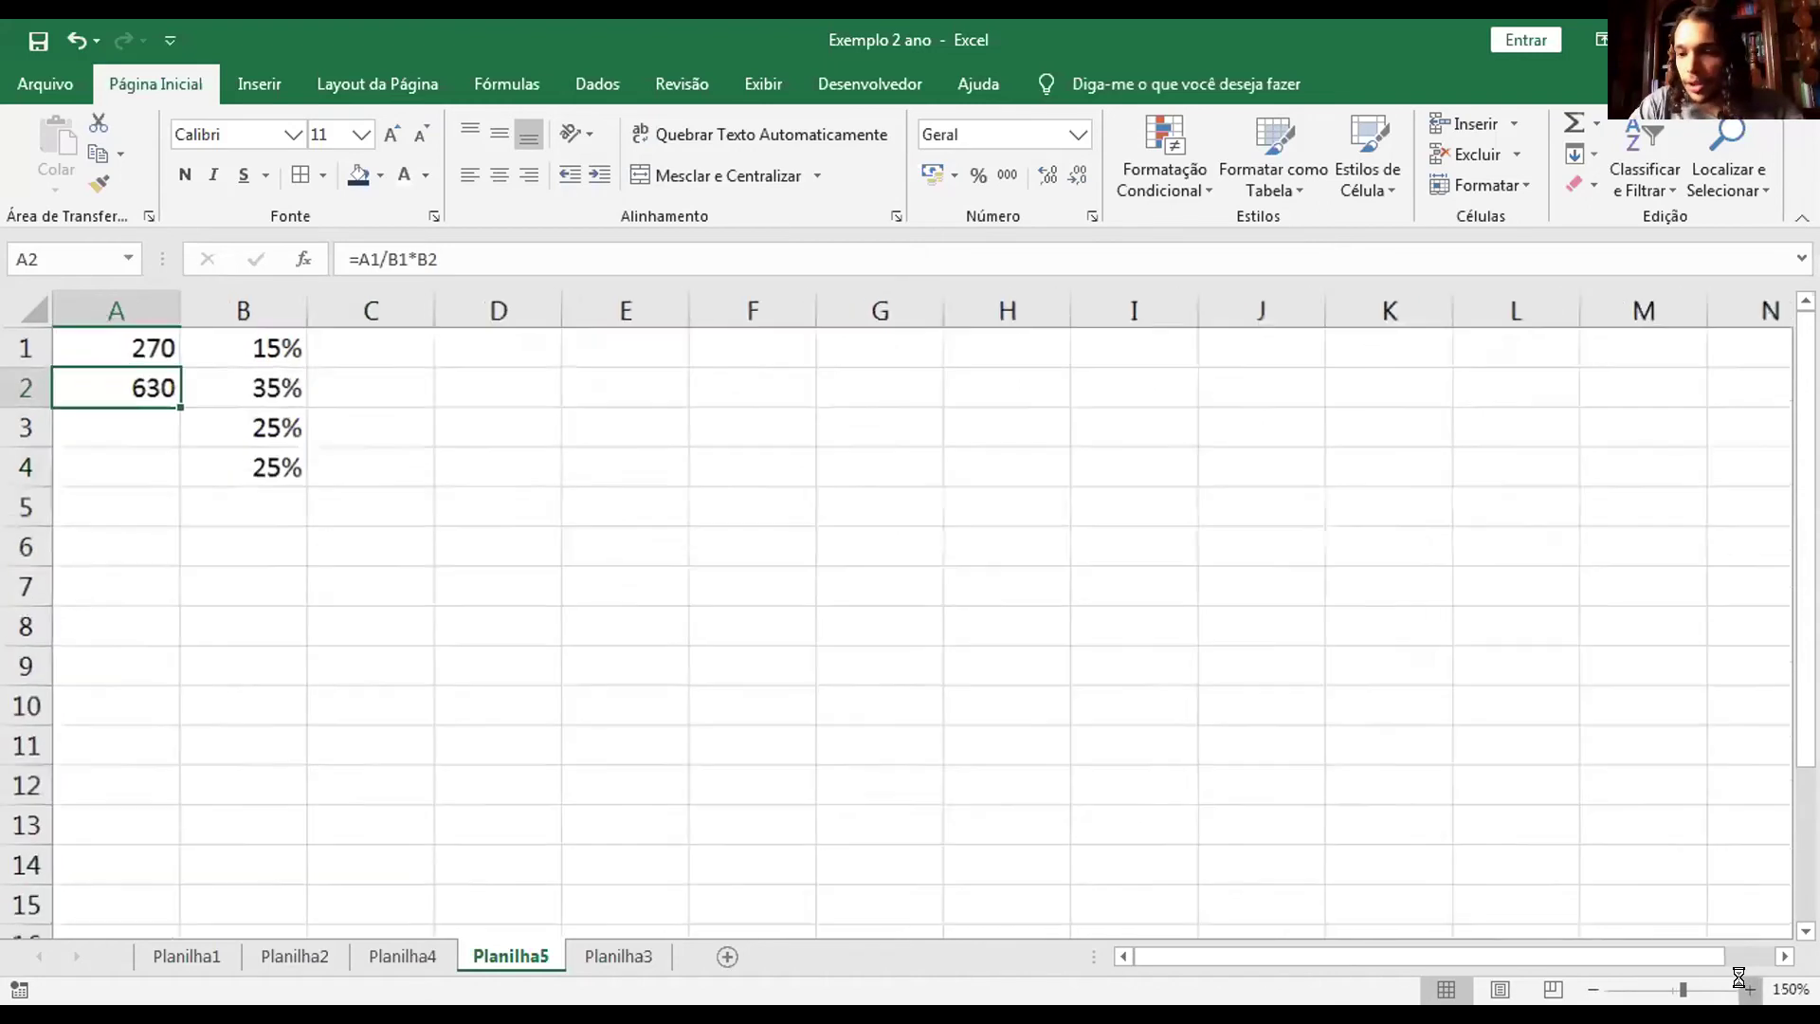
left_click(1744, 987)
left_click(1745, 988)
left_click(1744, 986)
left_click(1745, 986)
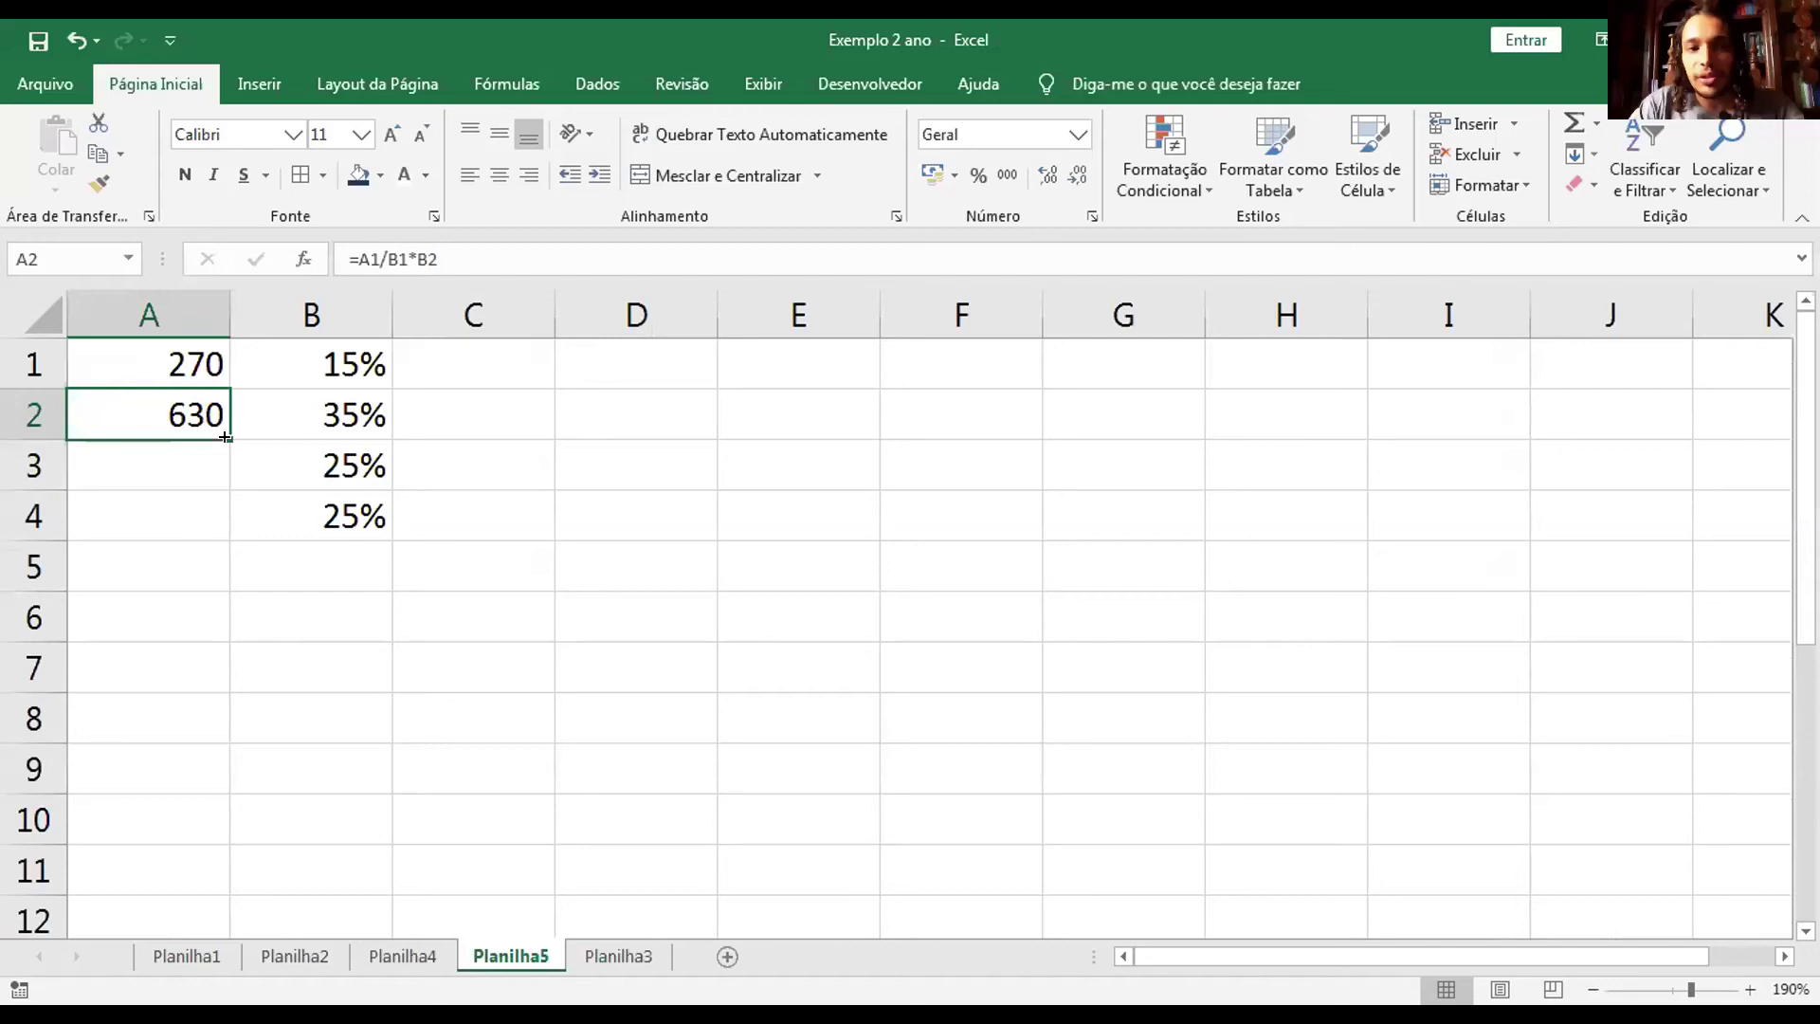
left_click_drag(224, 437, 226, 519)
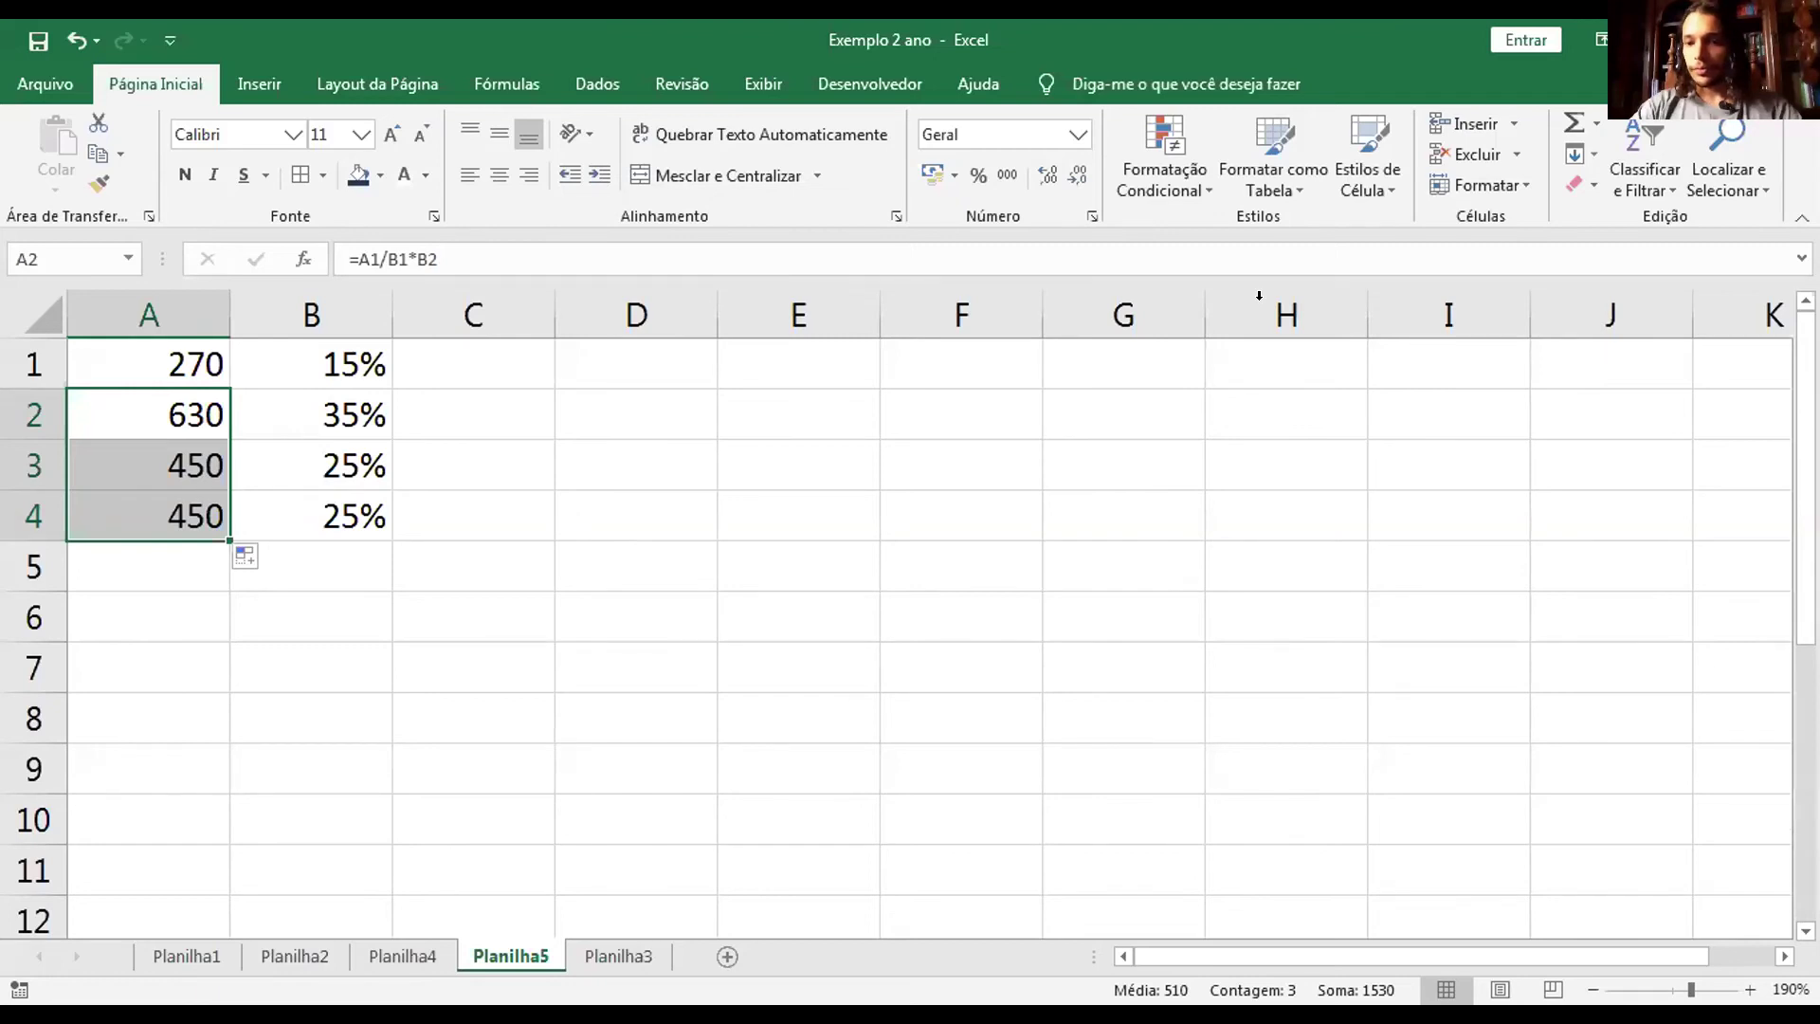
Select cell A2 on Planilha5 to examine its formula.
key("alt+Tab")
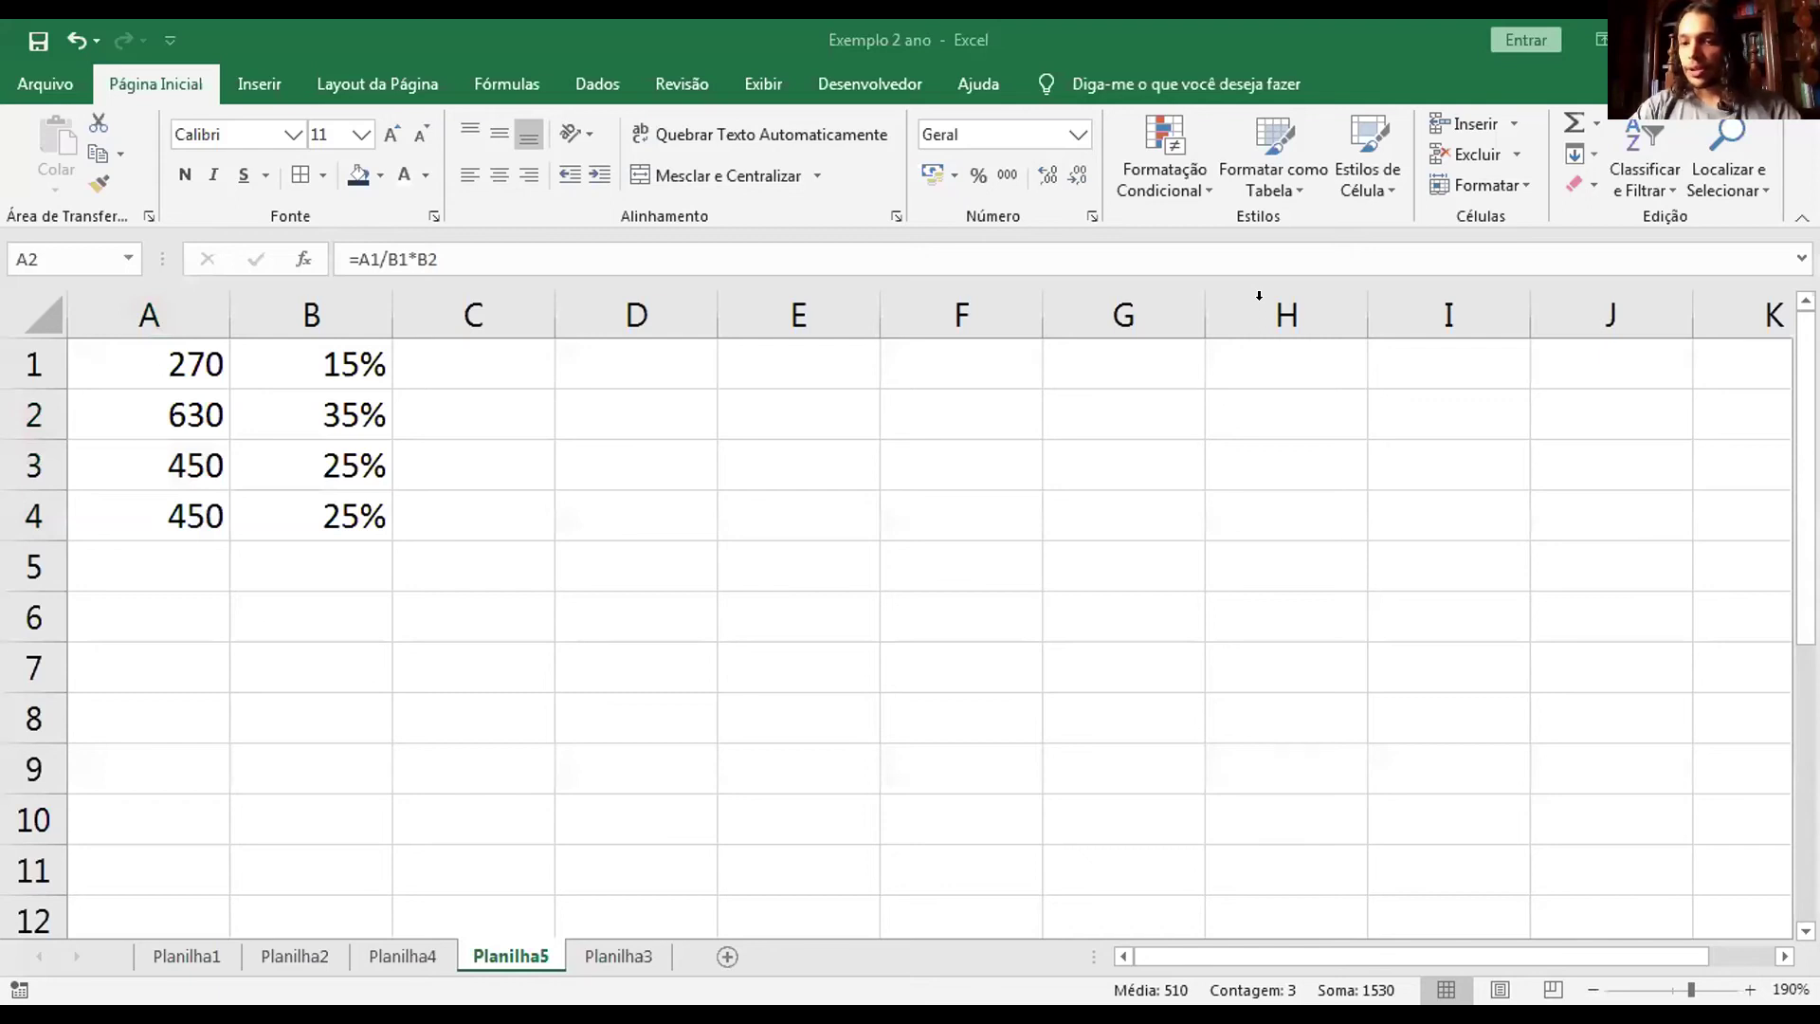
left_click(163, 409)
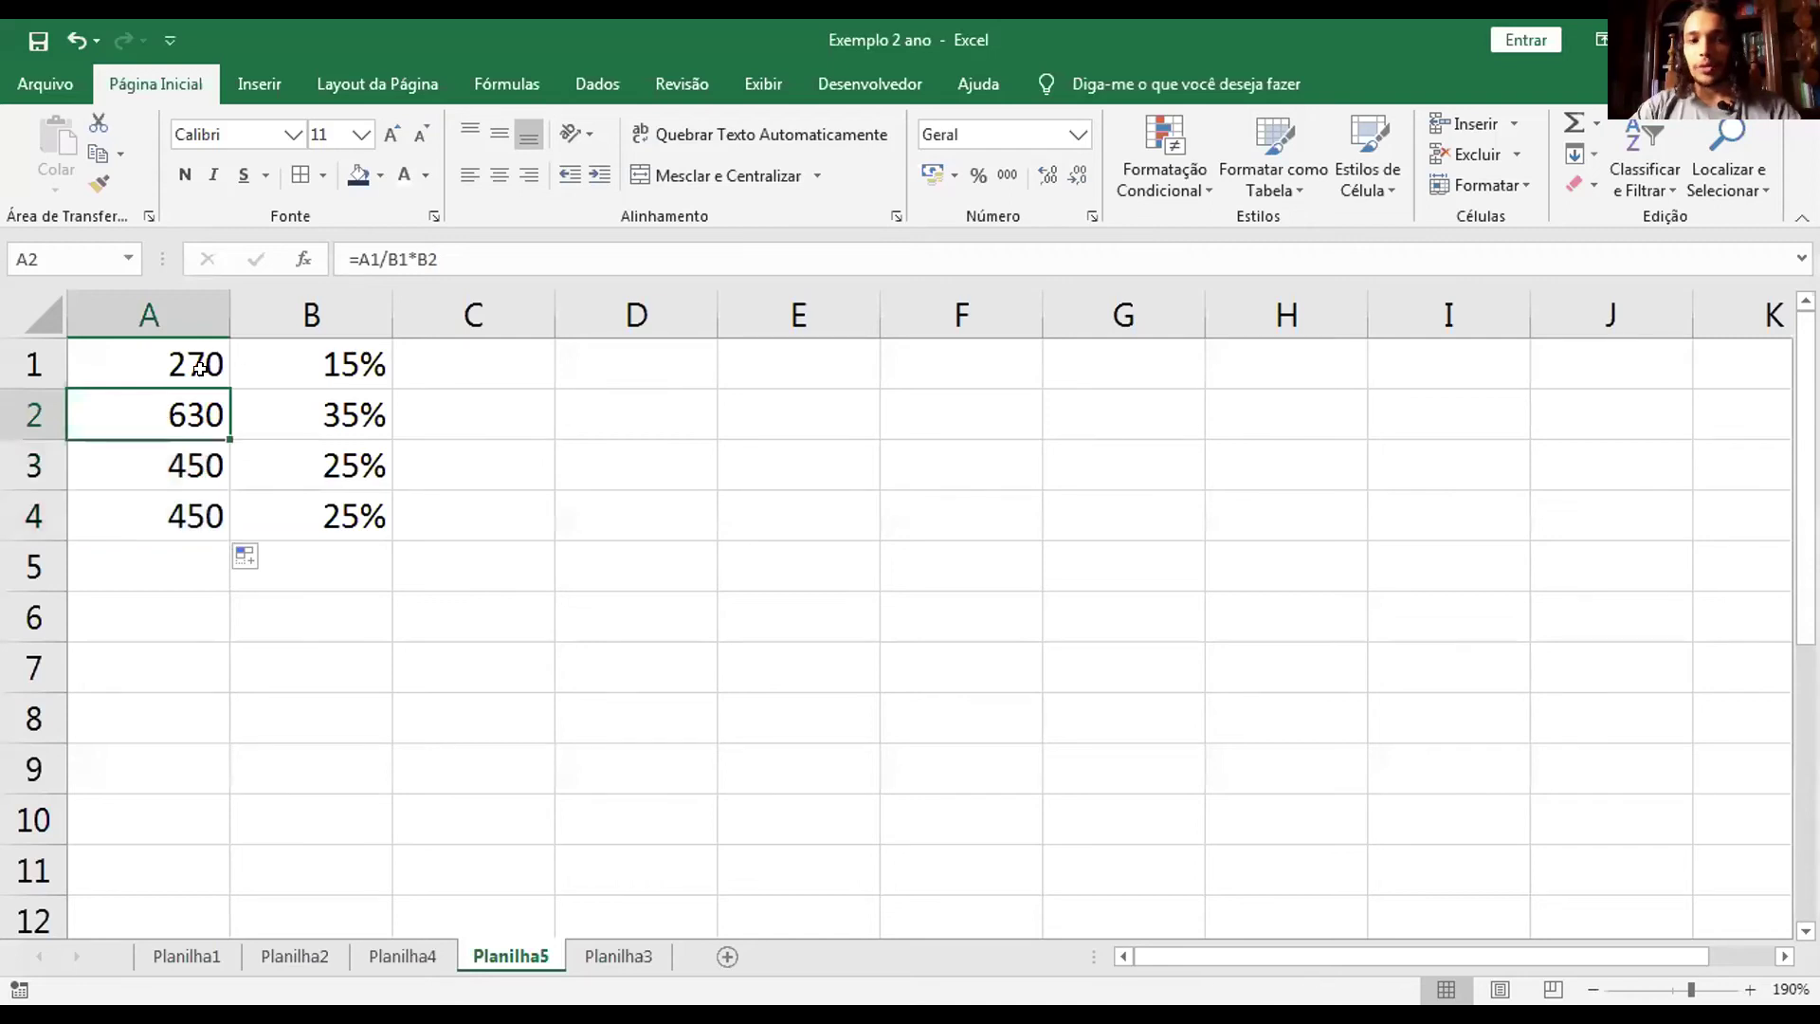